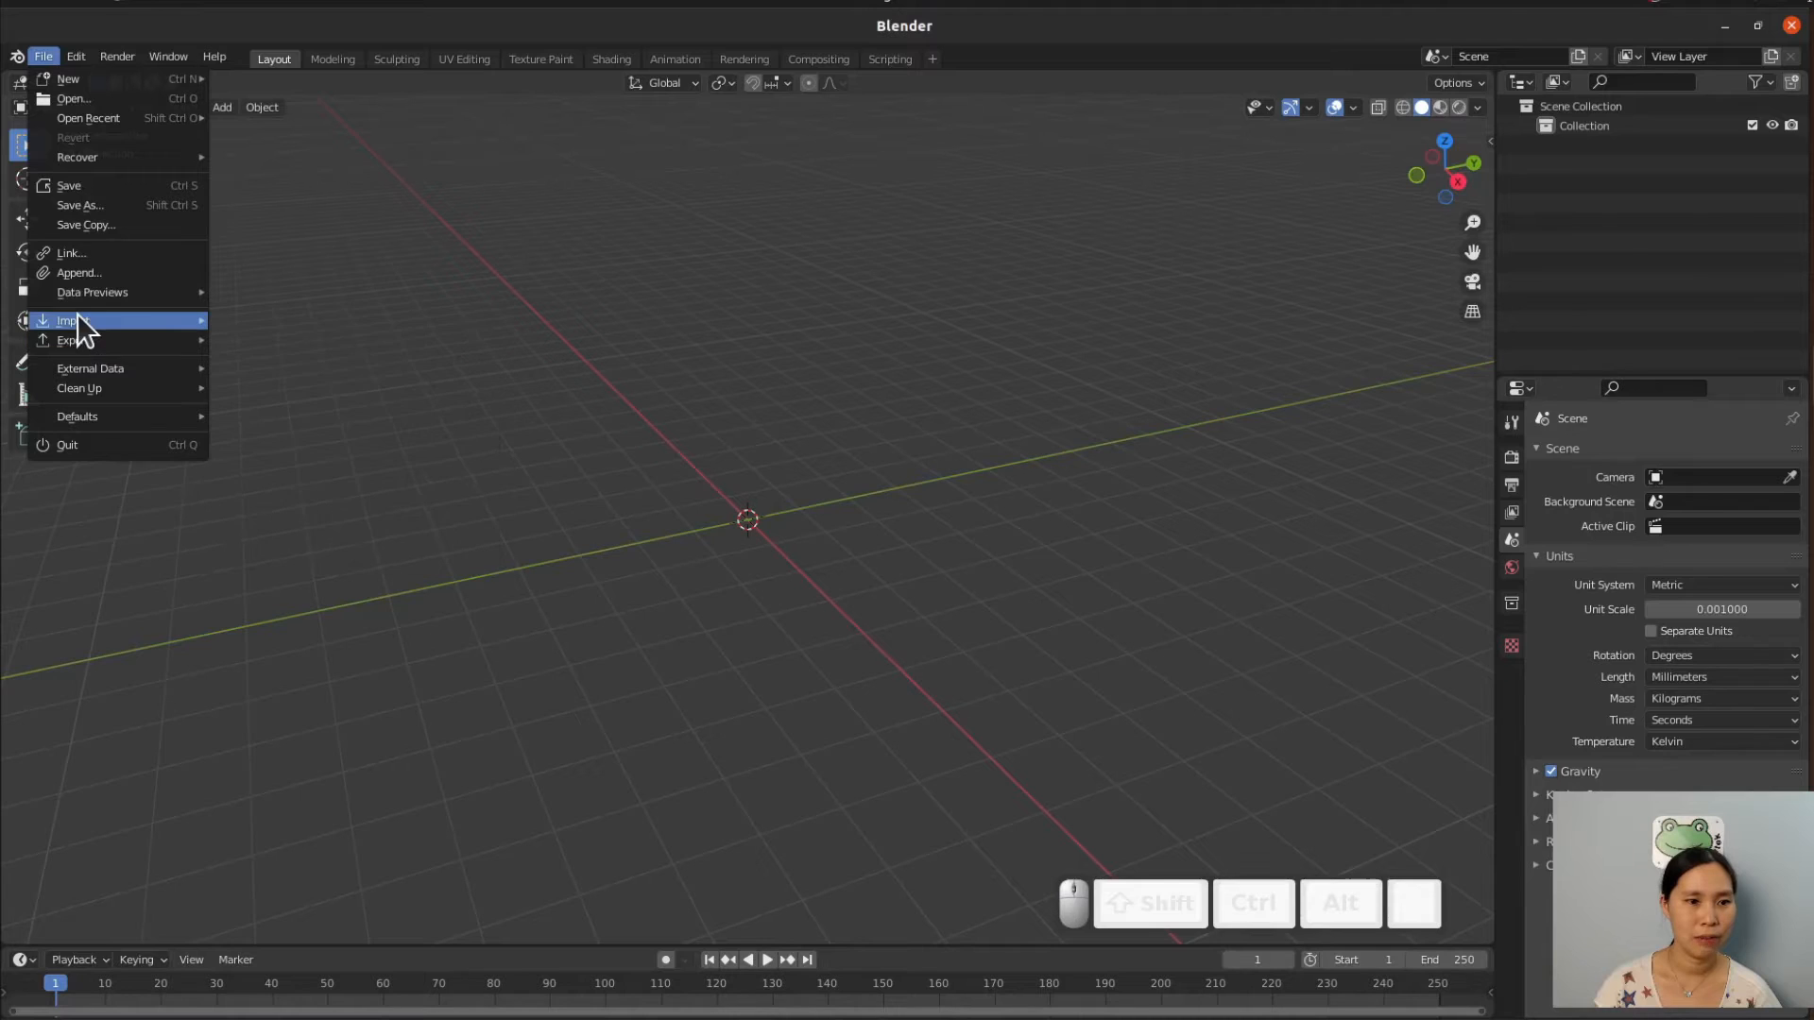
# Import the STL files rhinohanger.stl and screwhead.STL together into the scene.
pyautogui.moveTo(76, 316)
pyautogui.click(282, 440)
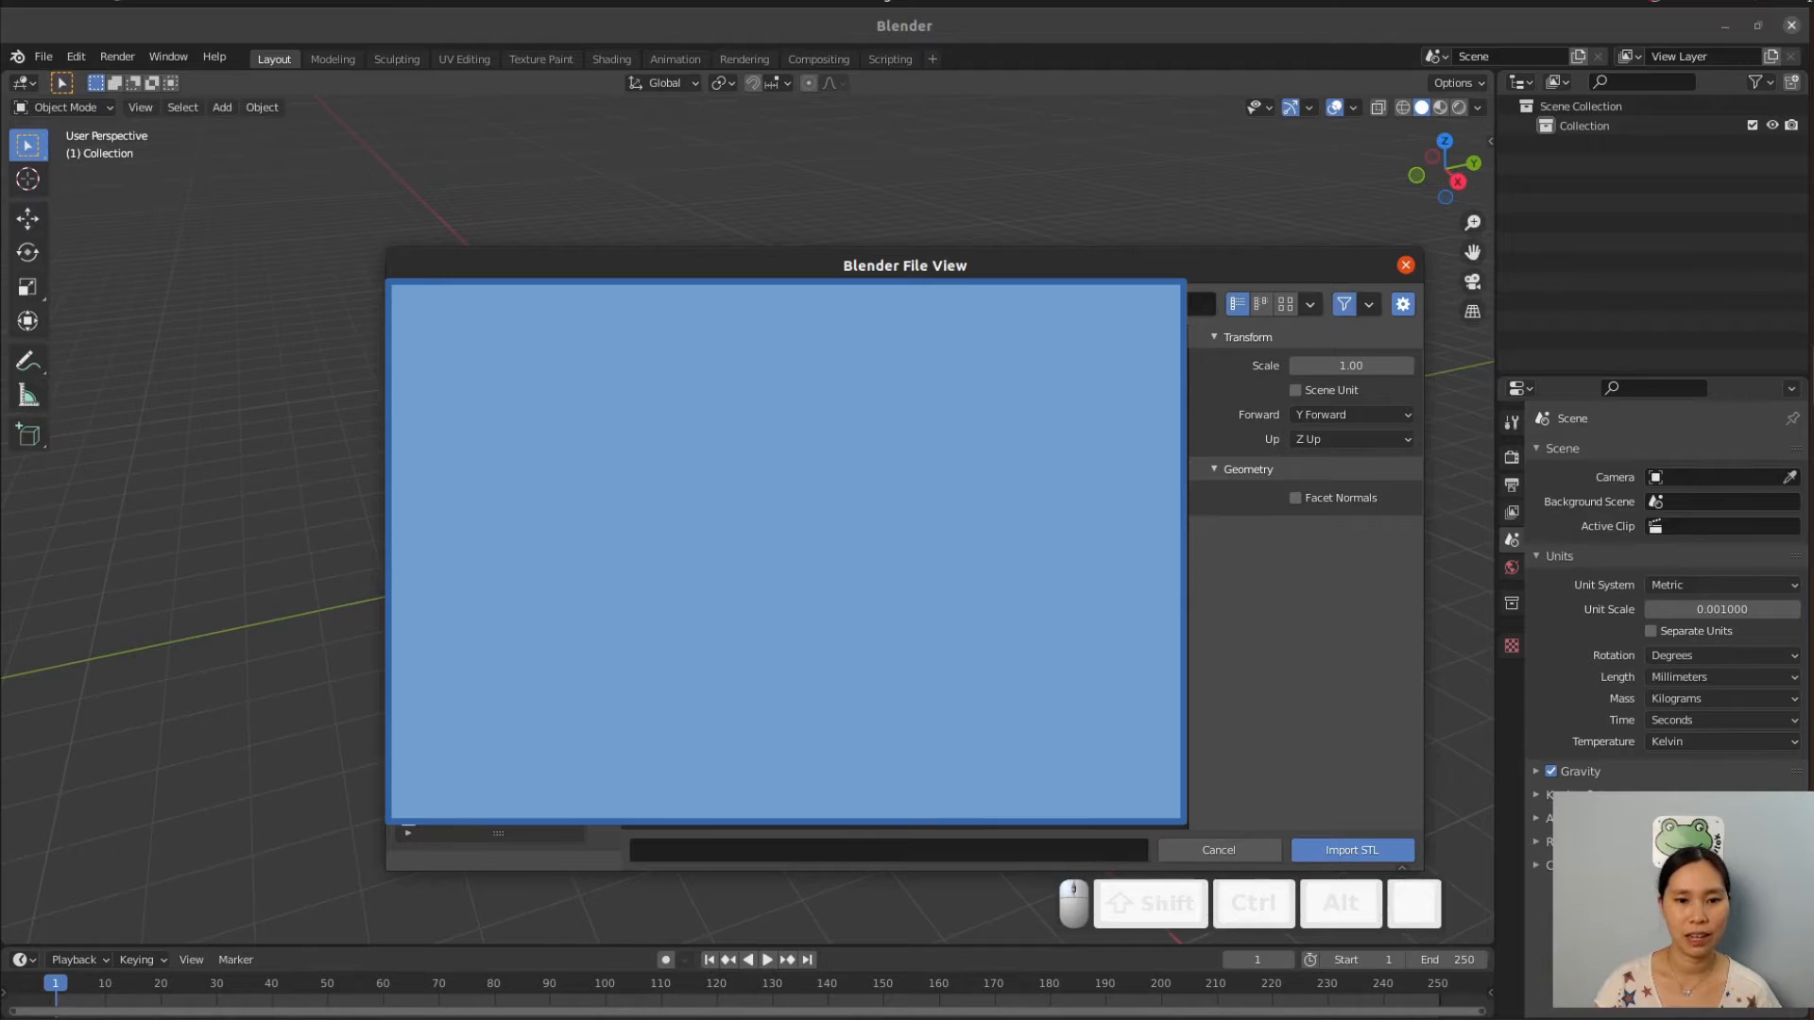
pyautogui.click(756, 472)
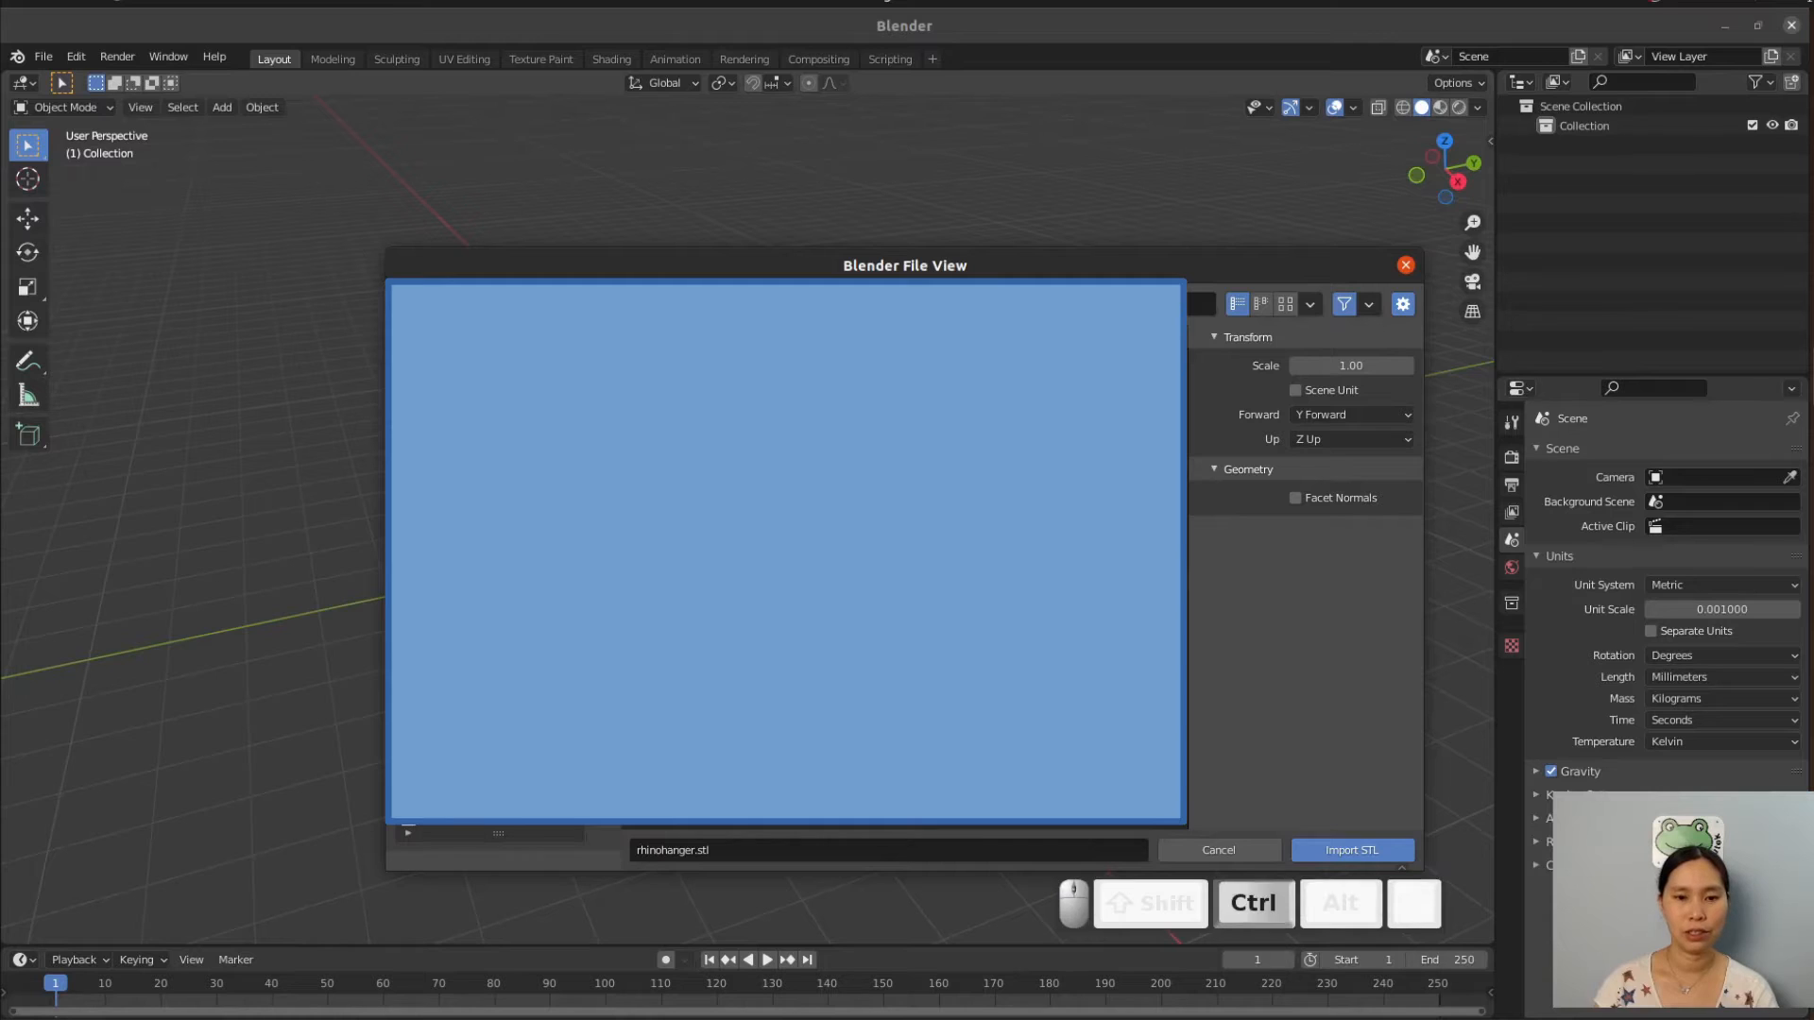
pyautogui.keyDown('ctrl'); pyautogui.click(804, 425); pyautogui.keyUp('ctrl')
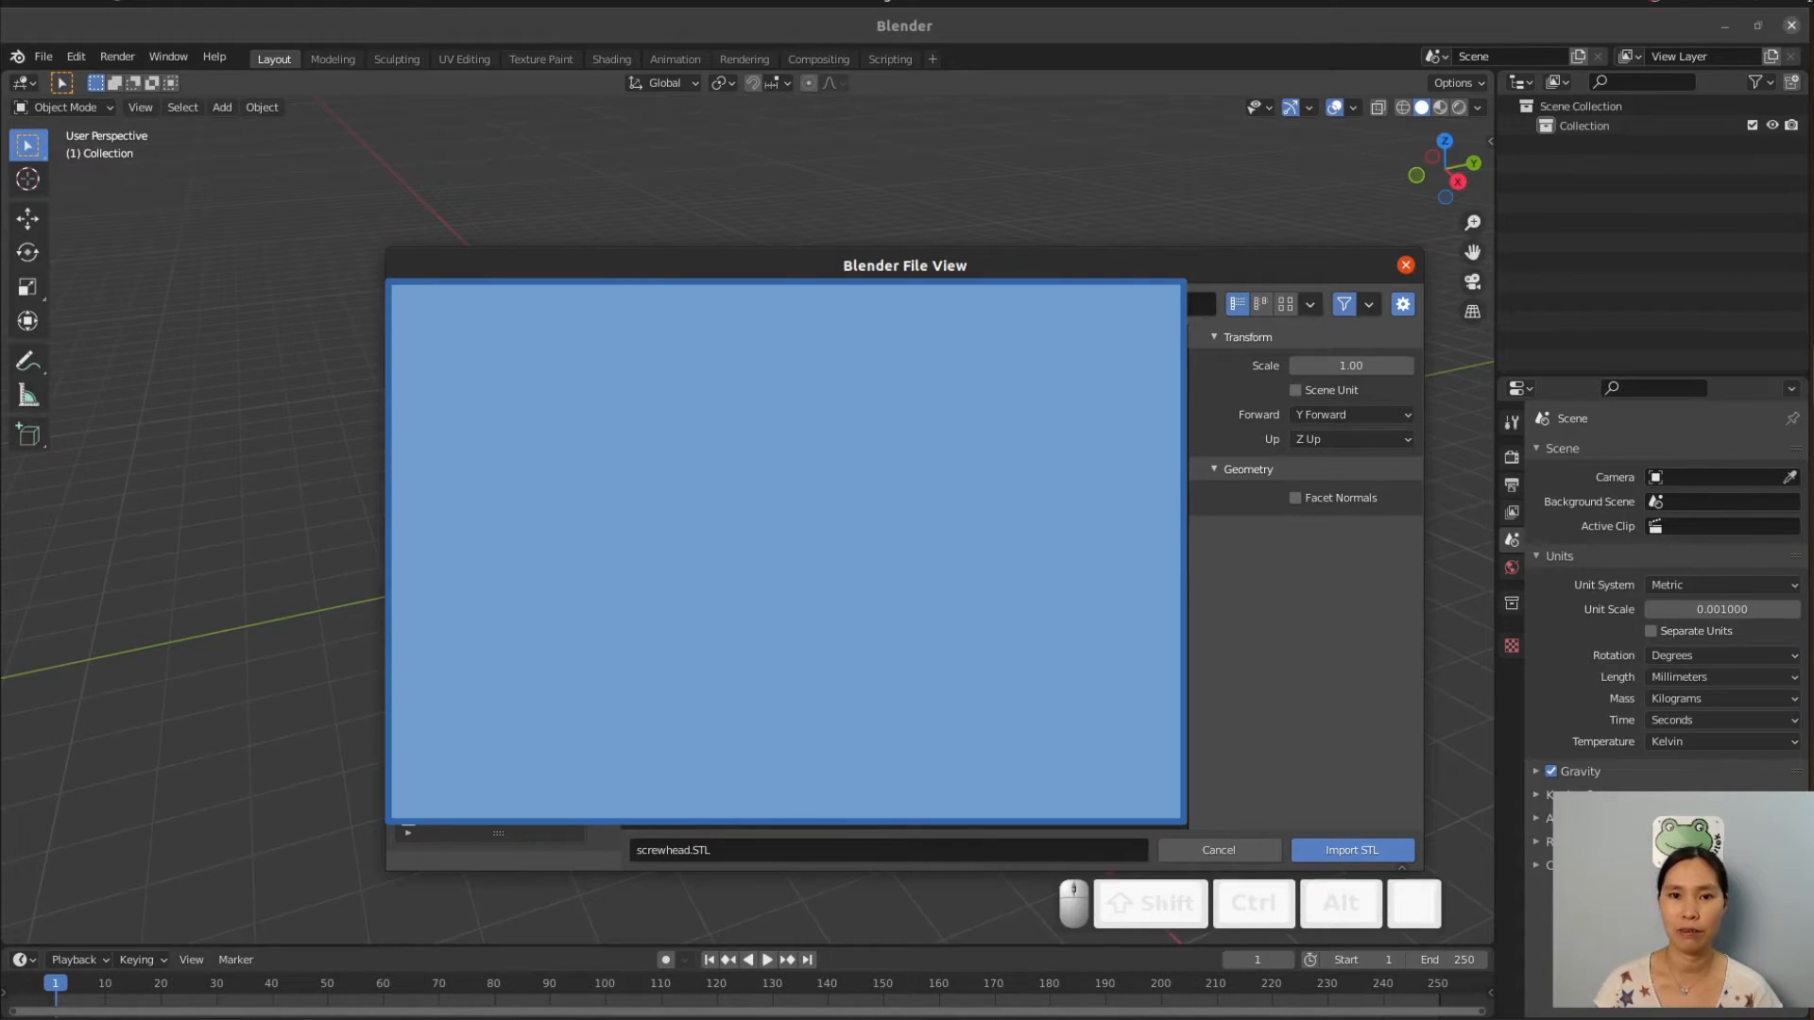
pyautogui.click(1350, 850)
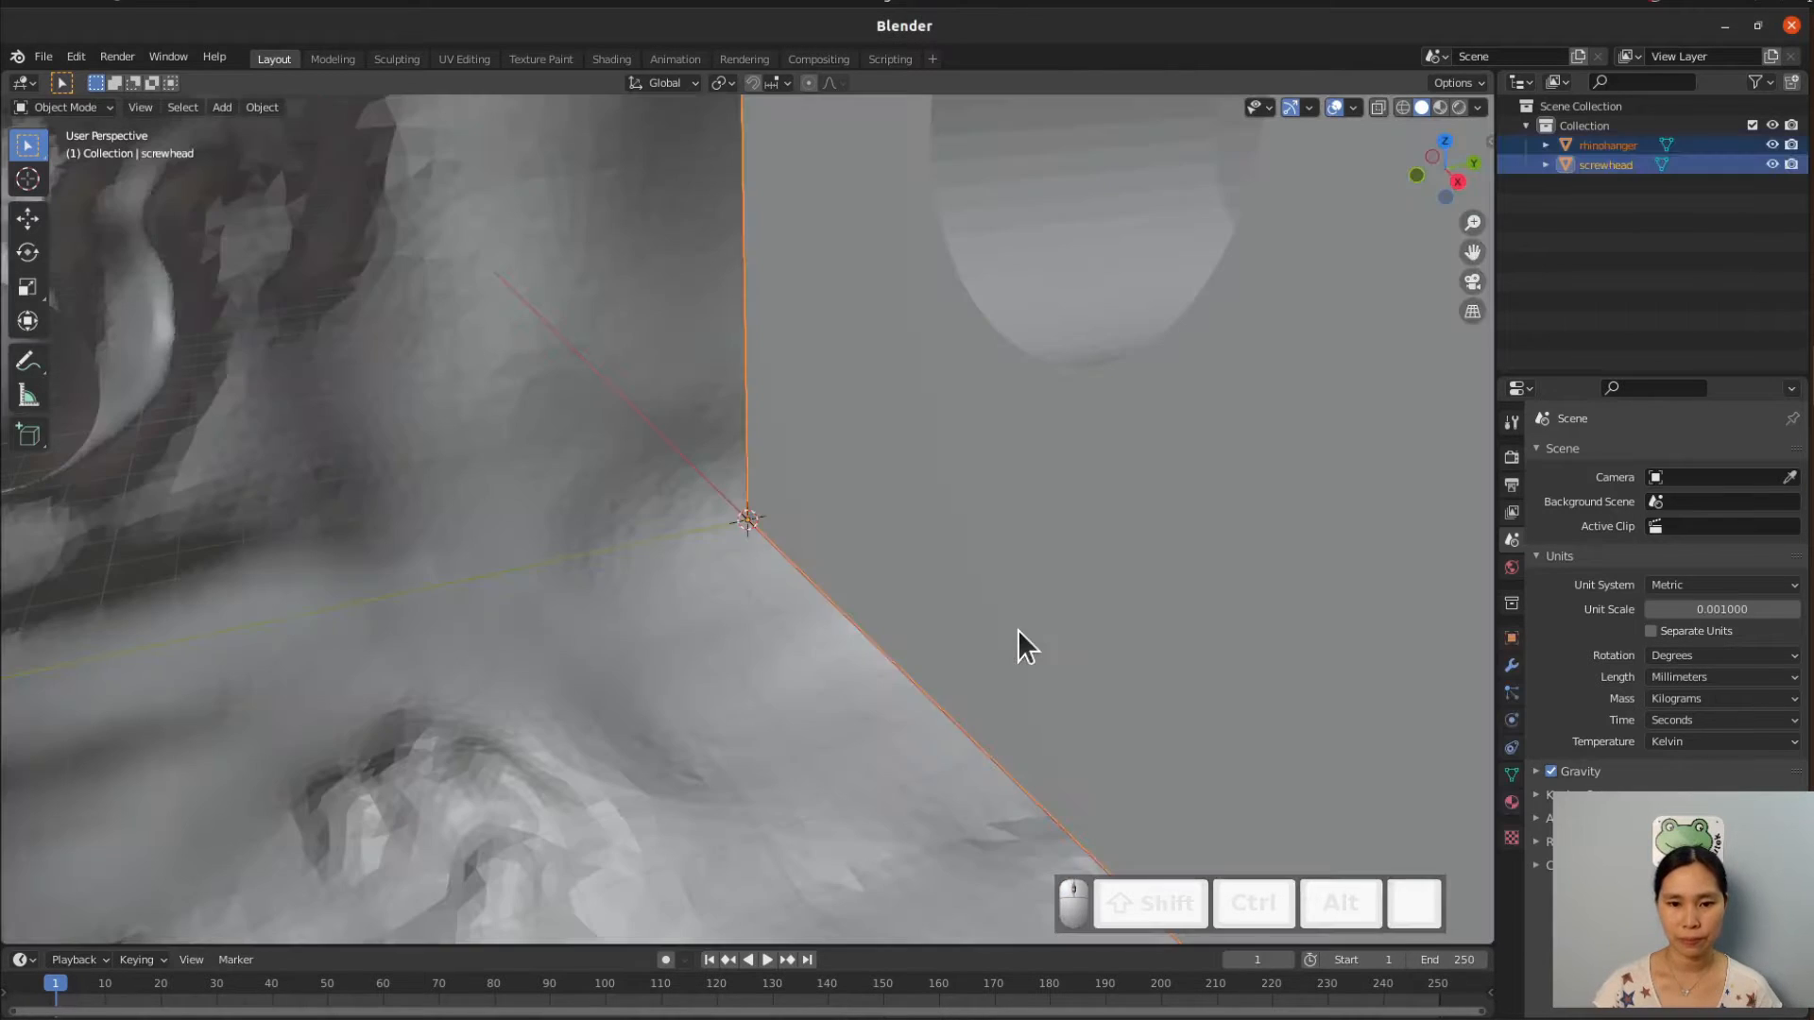
# Move the rhino head along the global Y axis in the negative direction, clear of the screwhead block.
pyautogui.scroll(-10, 907, 686)
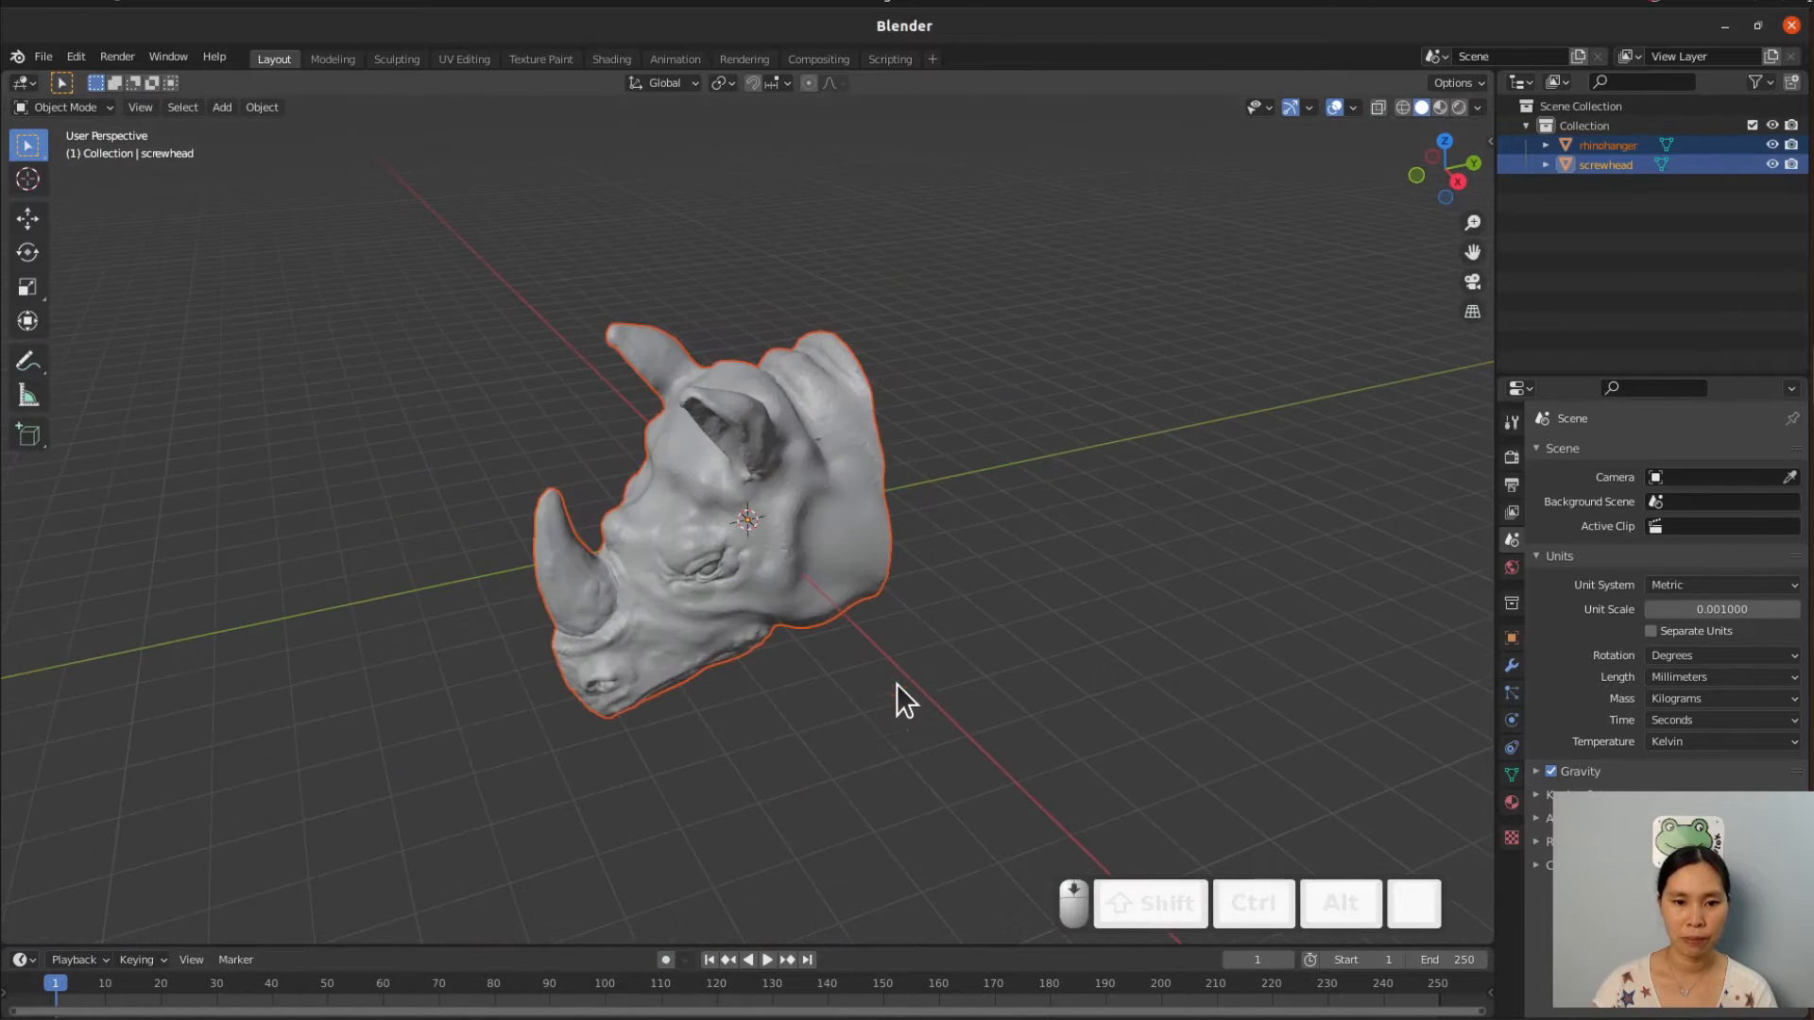
pyautogui.click(664, 590)
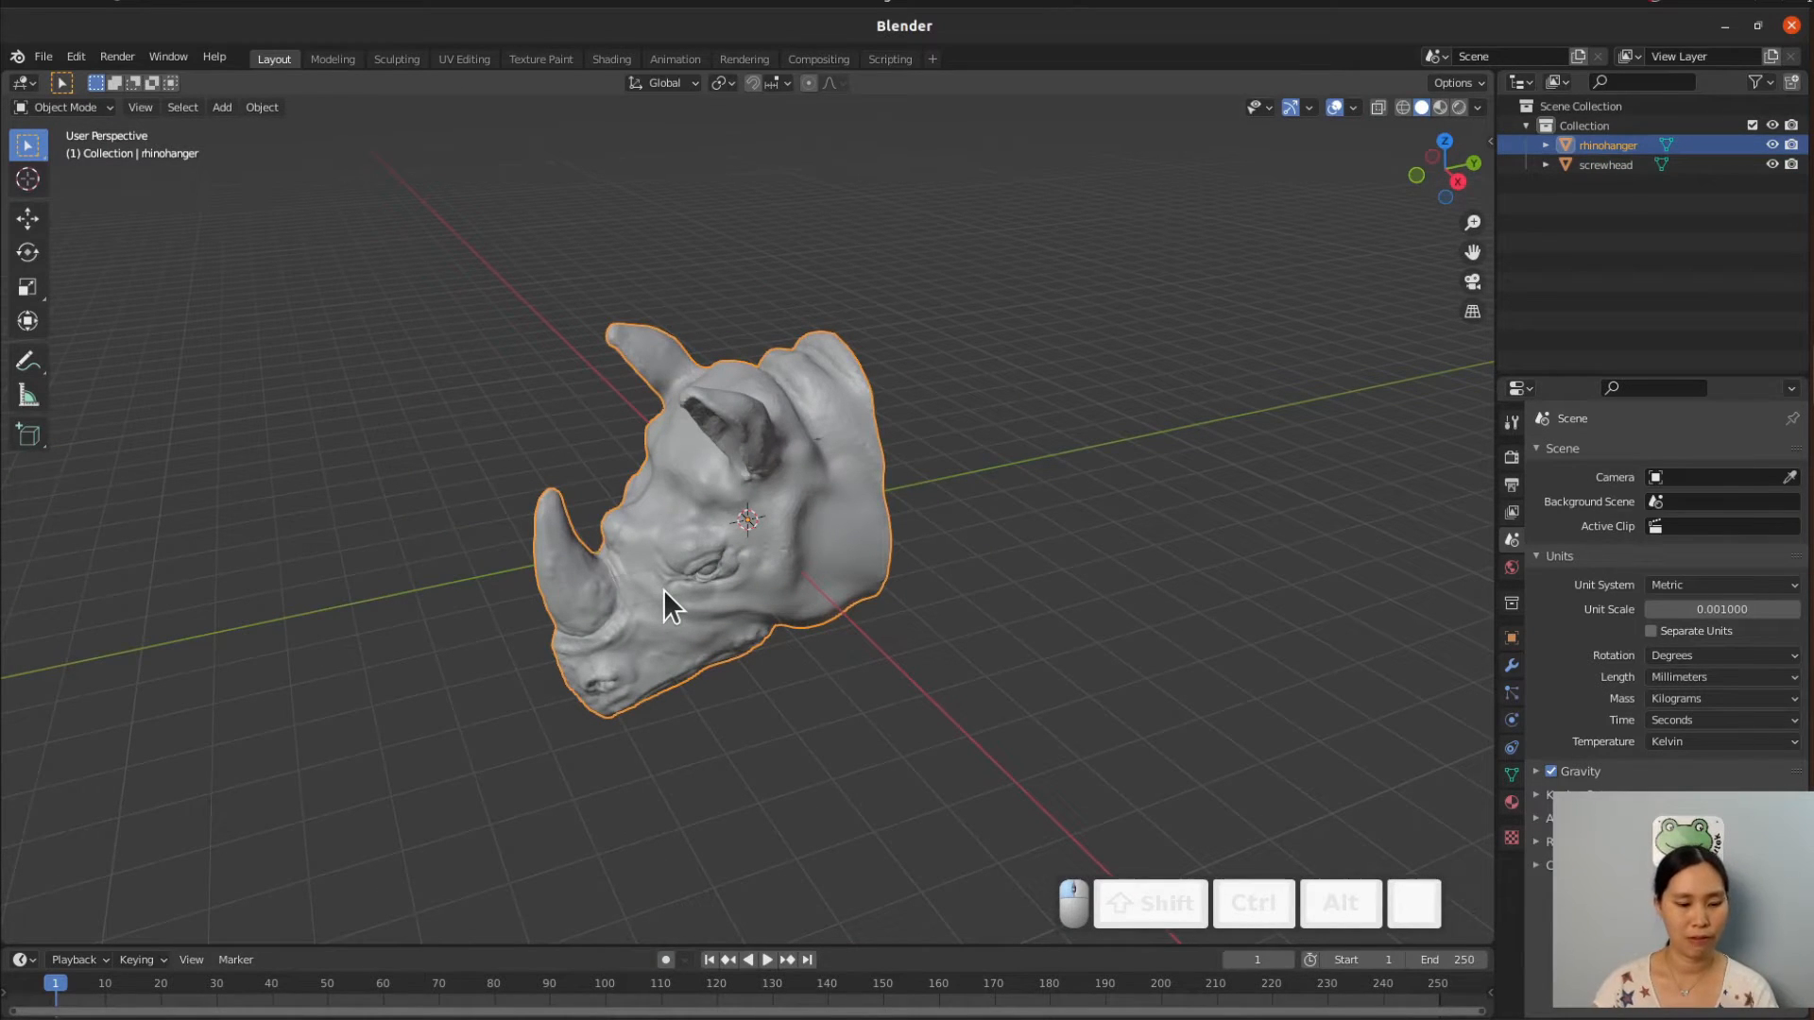
pyautogui.press('g')
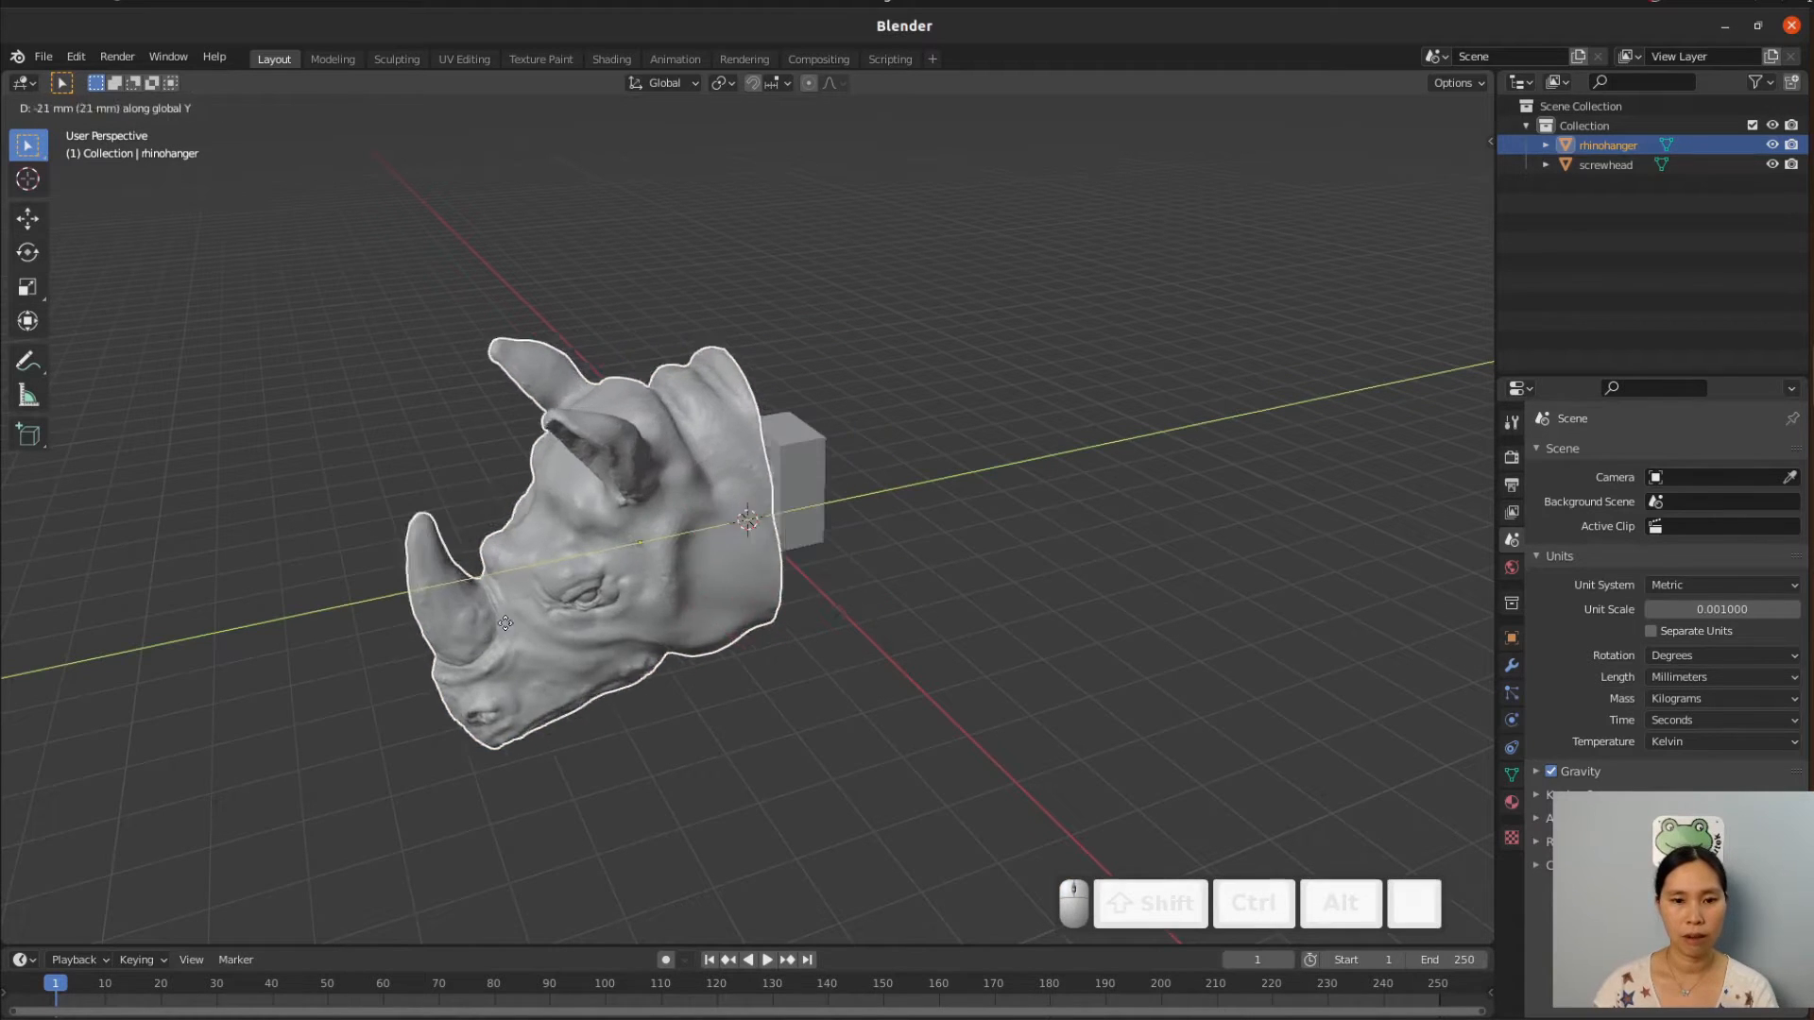
pyautogui.click(916, 673)
# Select the screwhead block and examine its keyhole opening and the hole in the rhino head's flat back.
pyautogui.click(806, 512)
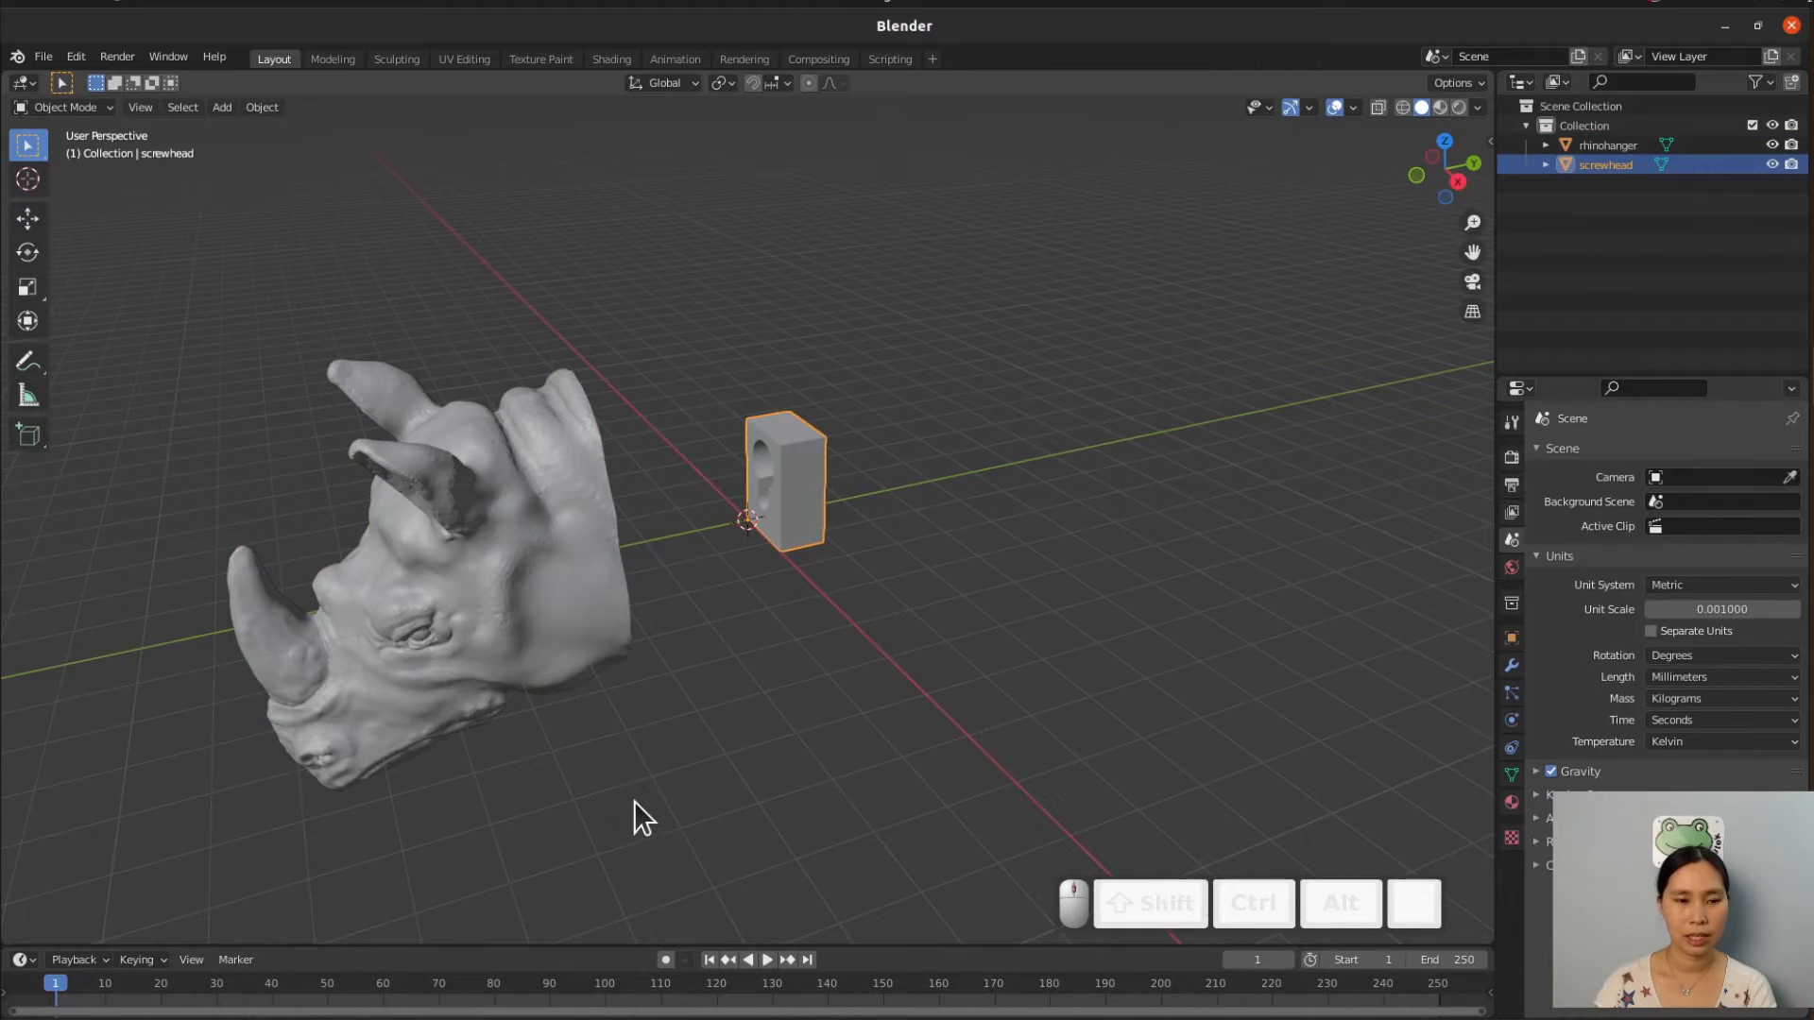
pyautogui.moveTo(634, 801); pyautogui.dragTo(670, 778, button='middle')
pyautogui.scroll(3, 808, 557)
pyautogui.scroll(-2, 925, 612)
pyautogui.moveTo(926, 612); pyautogui.dragTo(724, 635, button='middle')
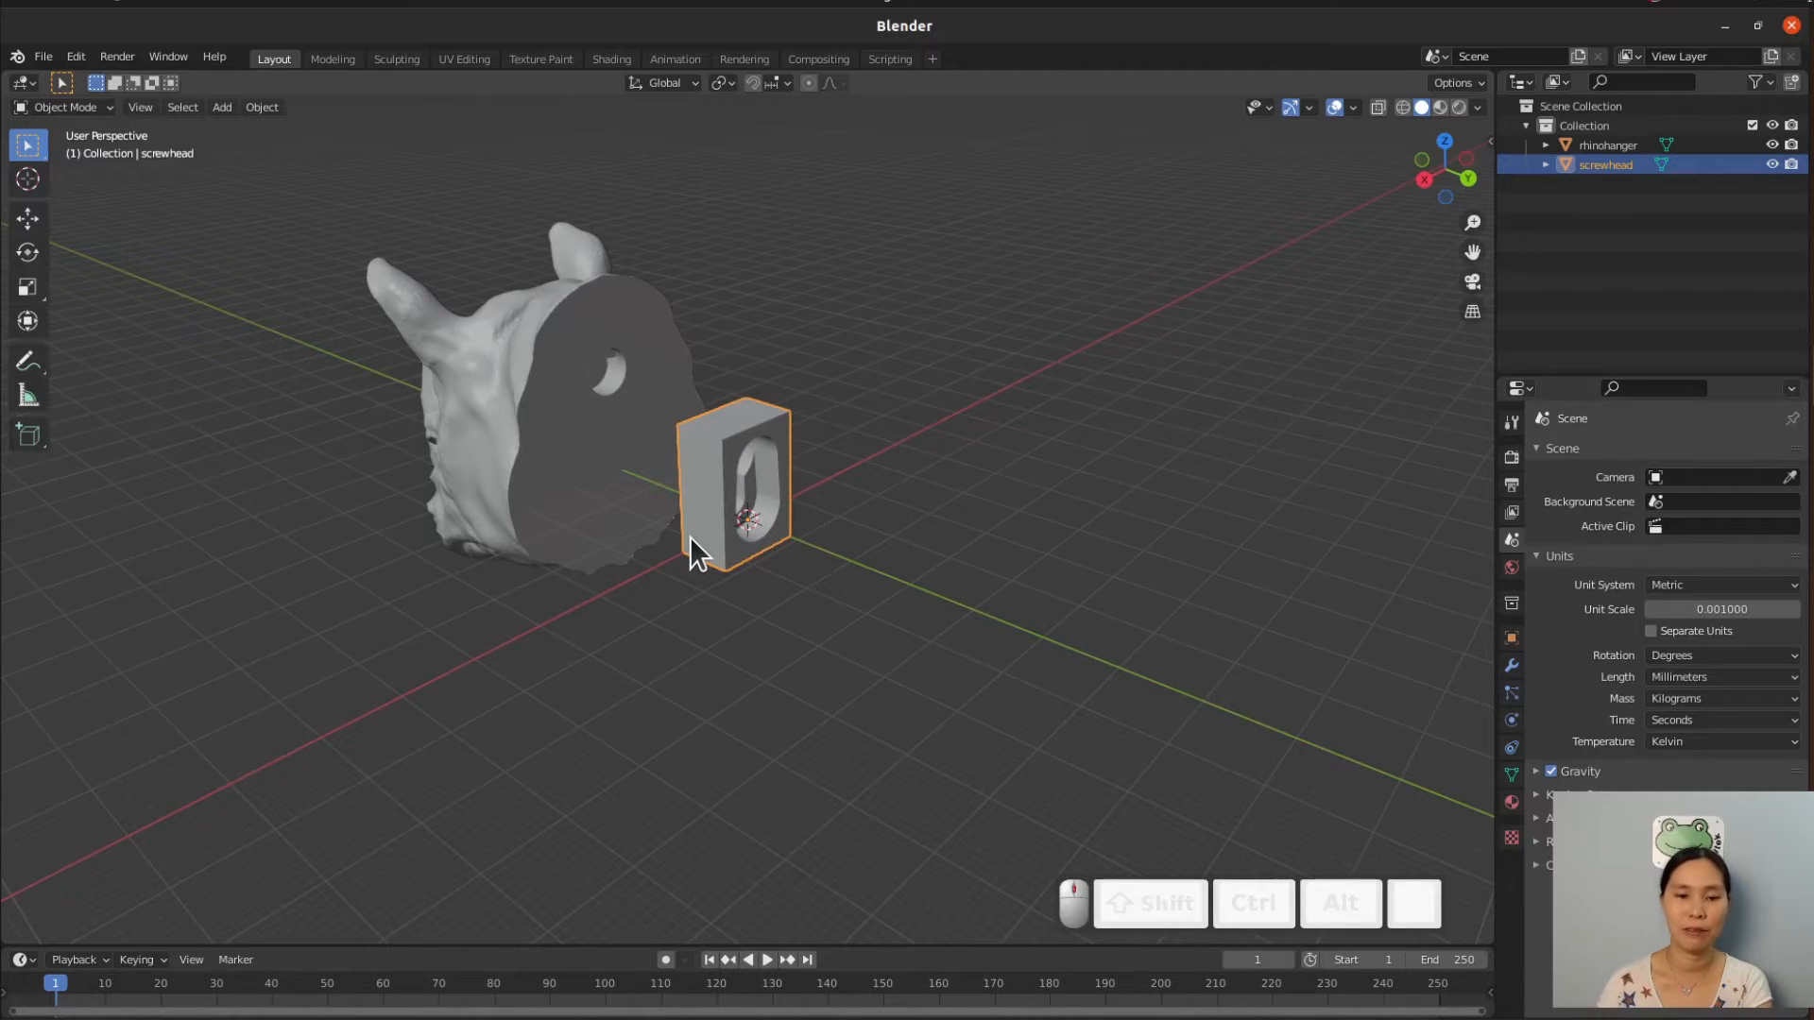
pyautogui.moveTo(881, 764); pyautogui.dragTo(981, 700, button='middle')
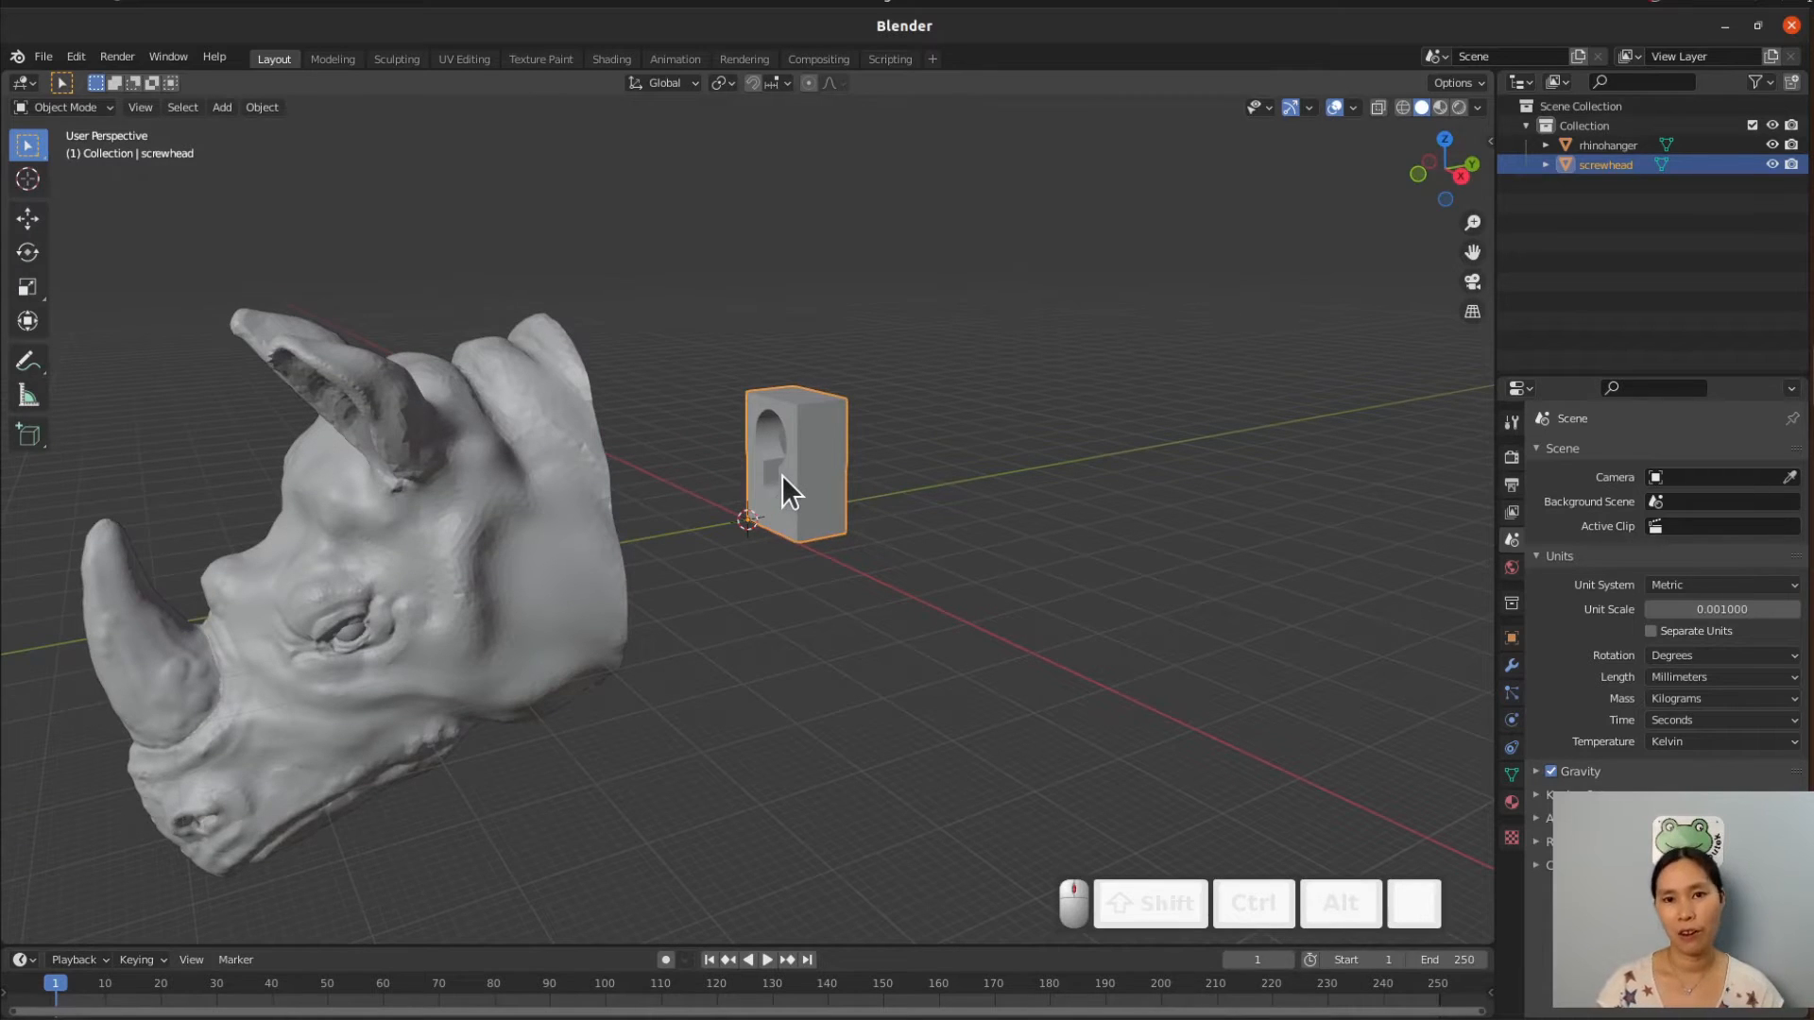
pyautogui.scroll(3, 790, 546)
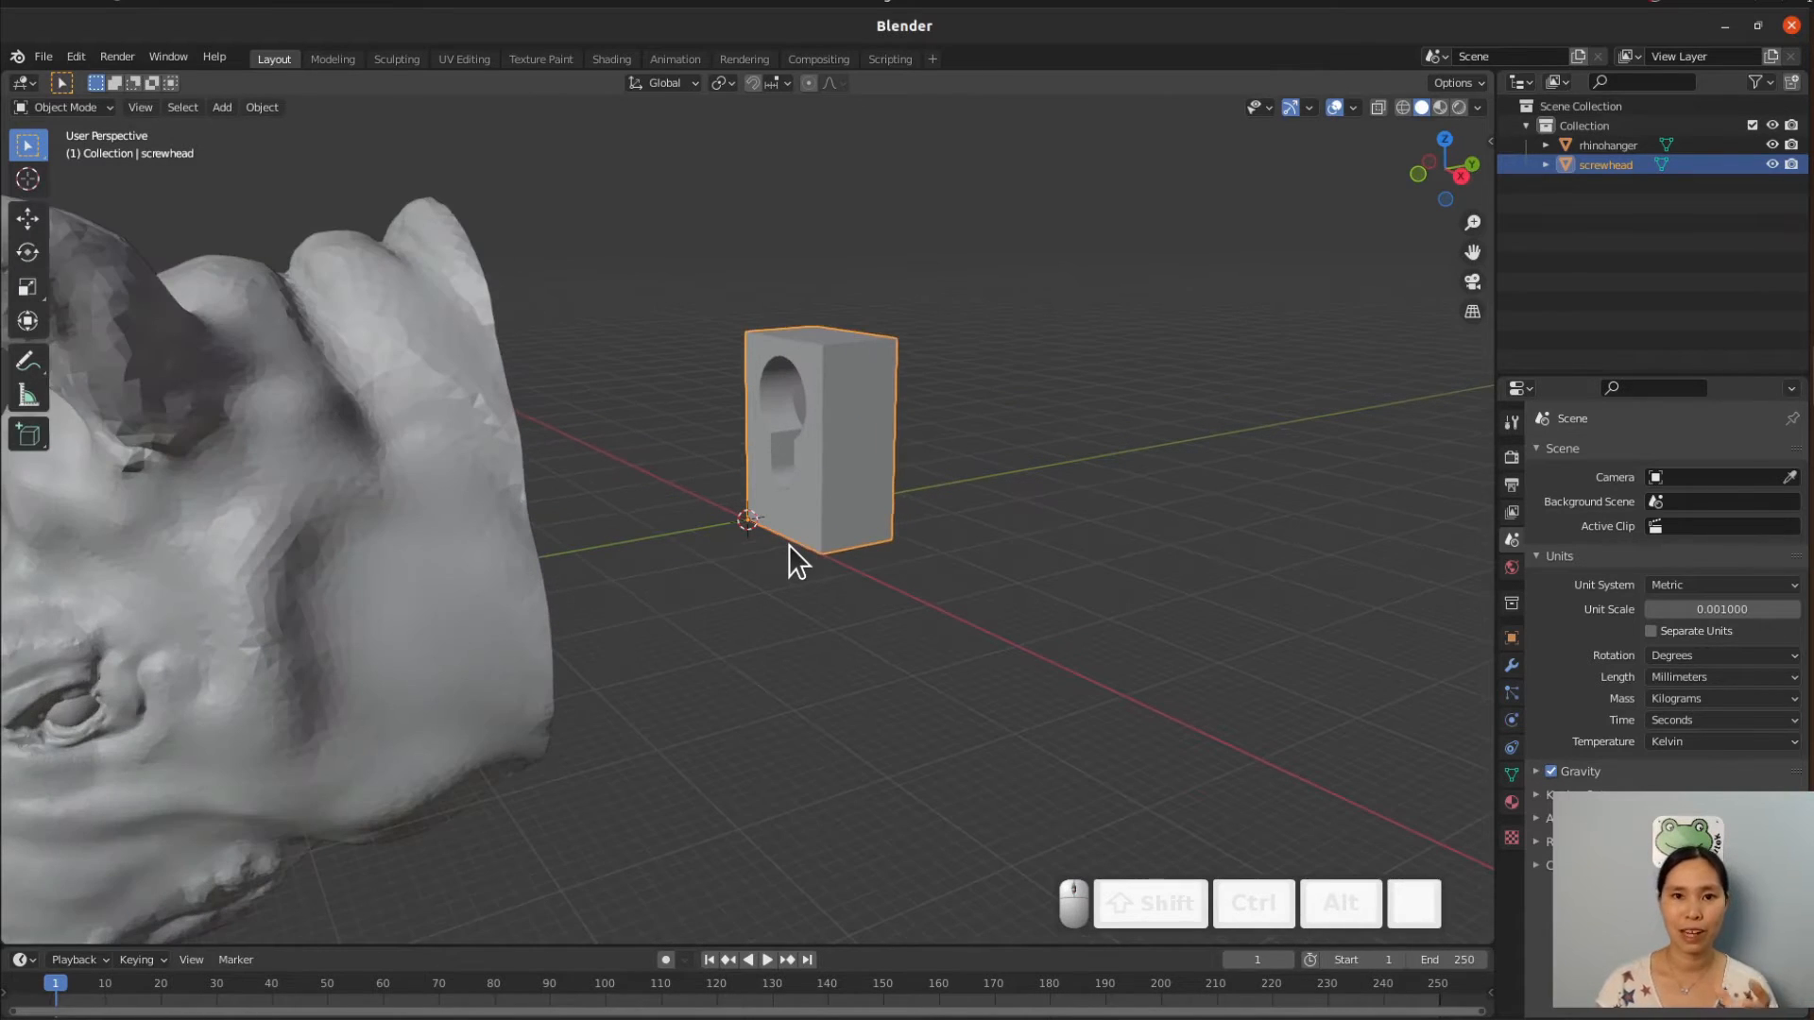
pyautogui.moveTo(822, 489); pyautogui.dragTo(834, 524, button='middle')
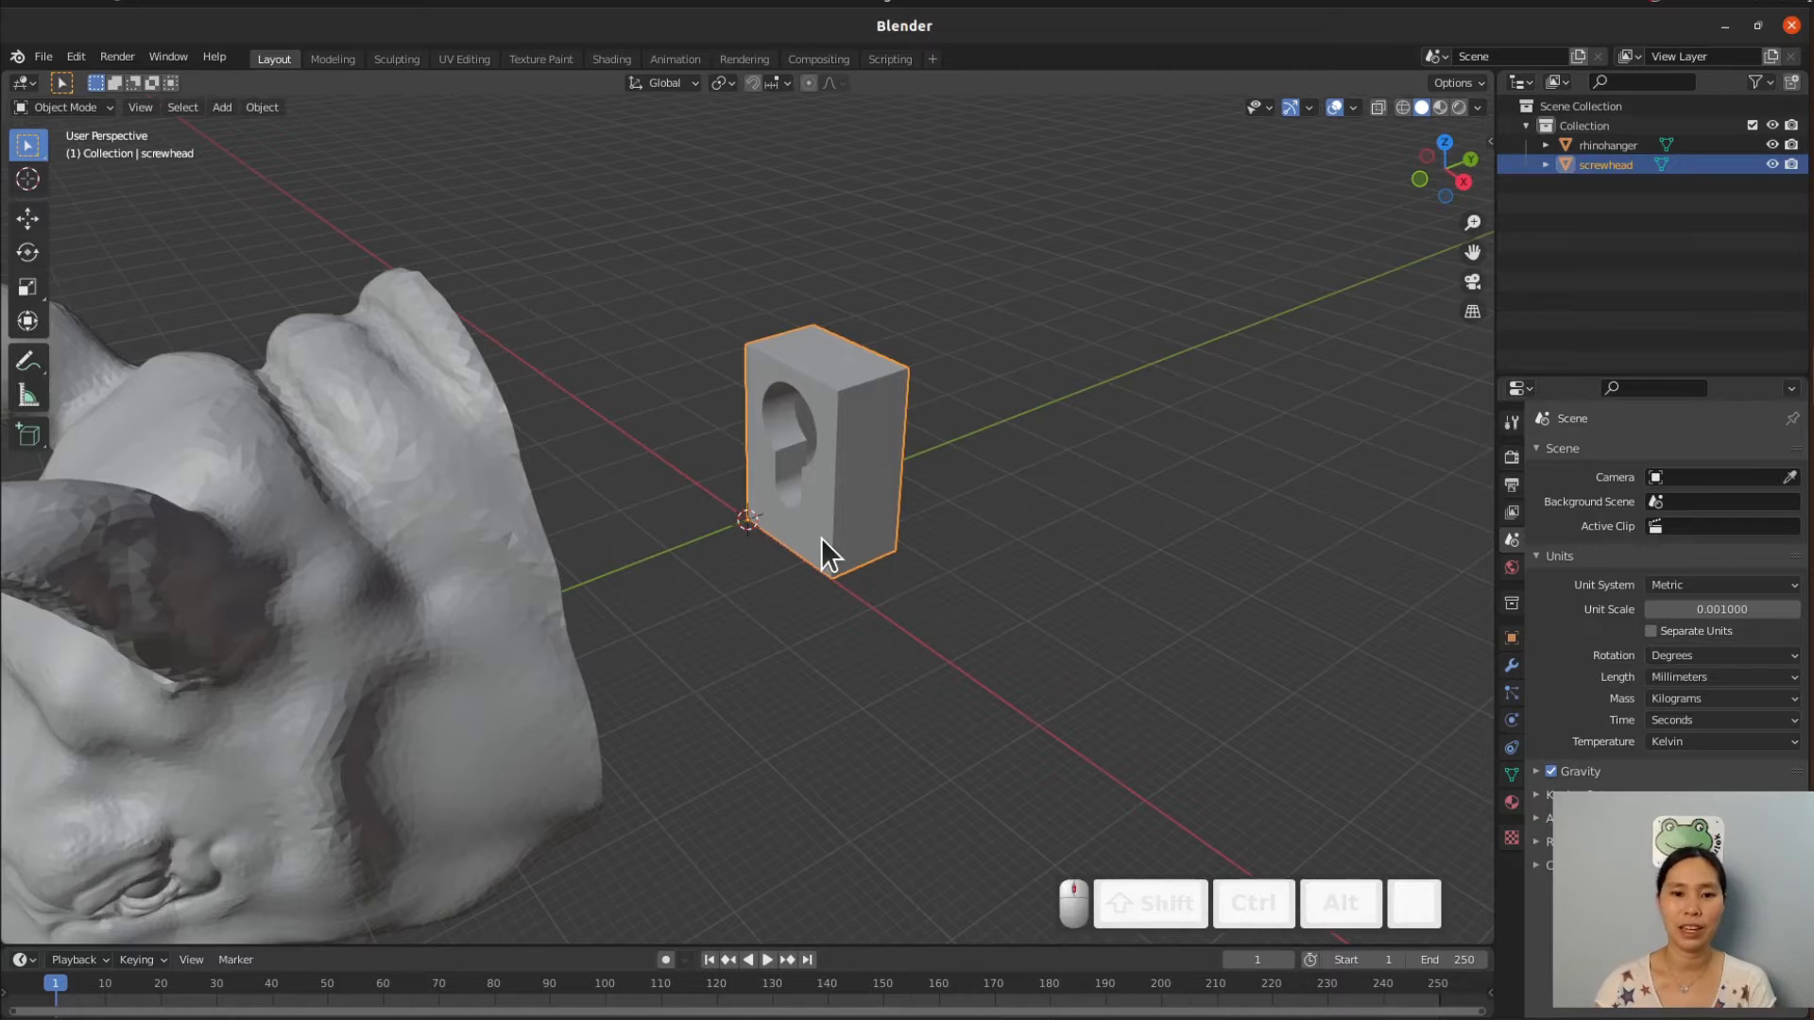
# Rotate the screwhead block -180° about the global X axis.
pyautogui.click(834, 514)
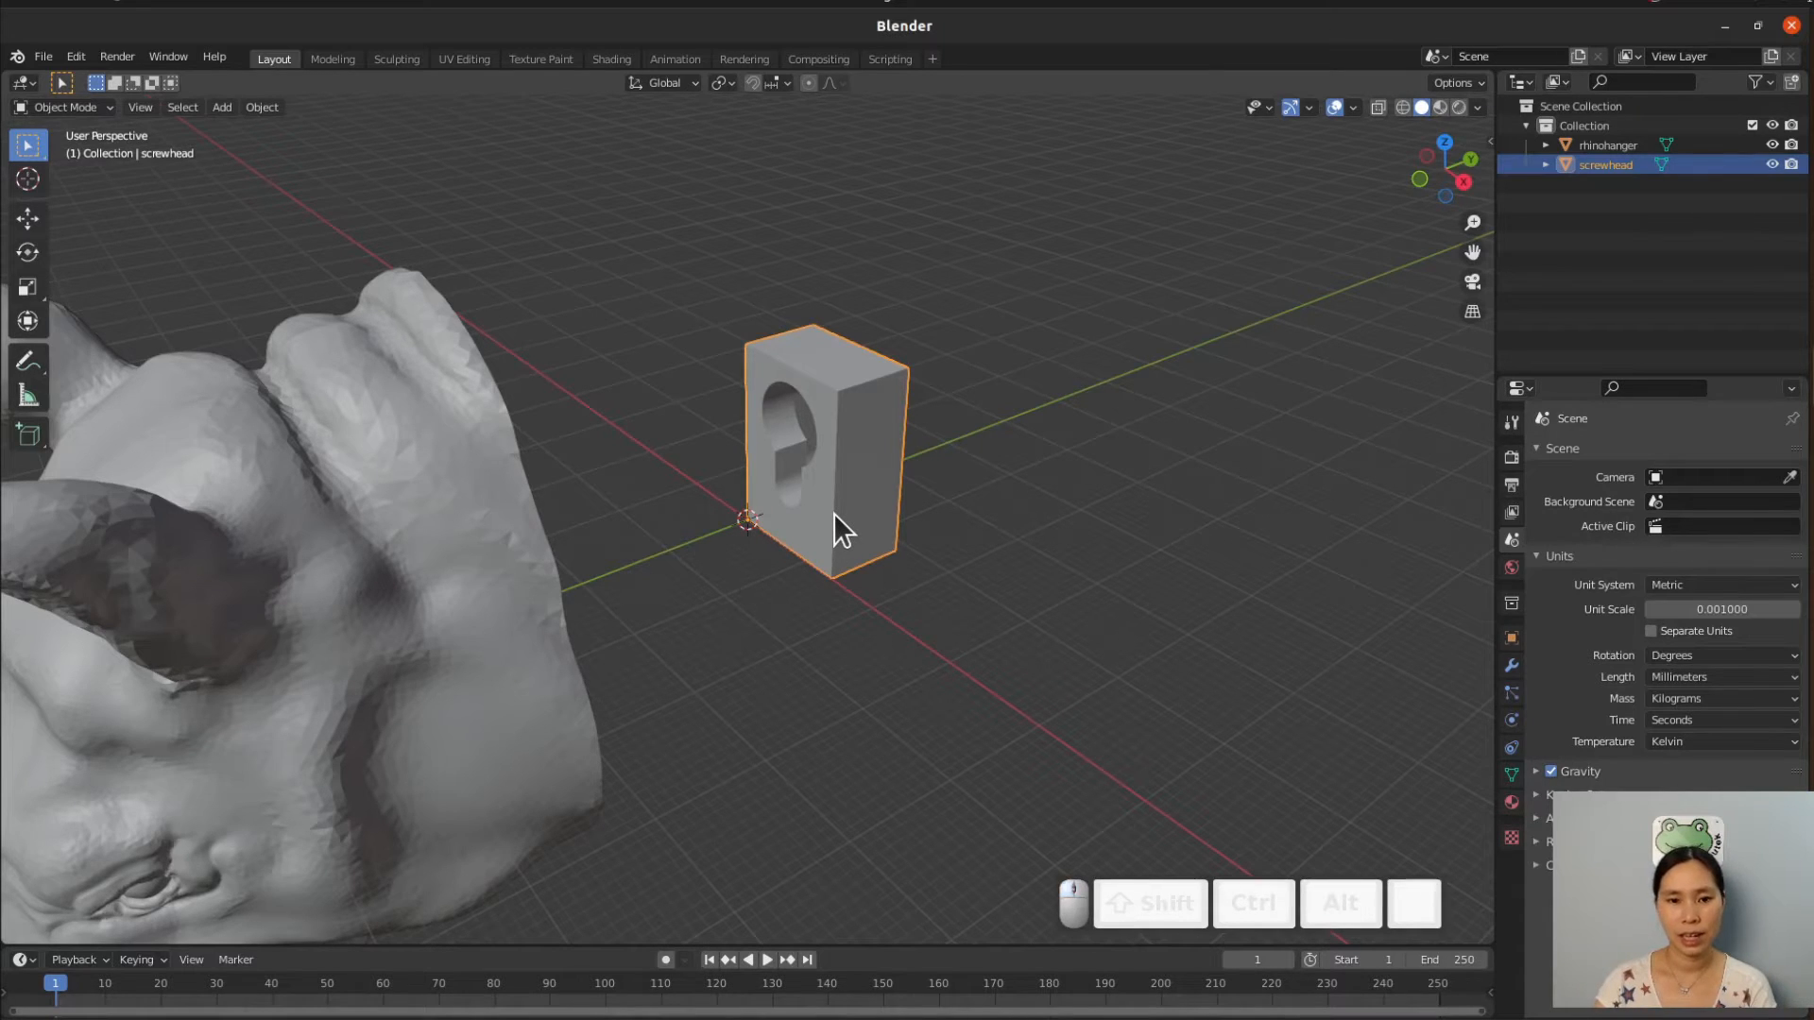
pyautogui.press('r')
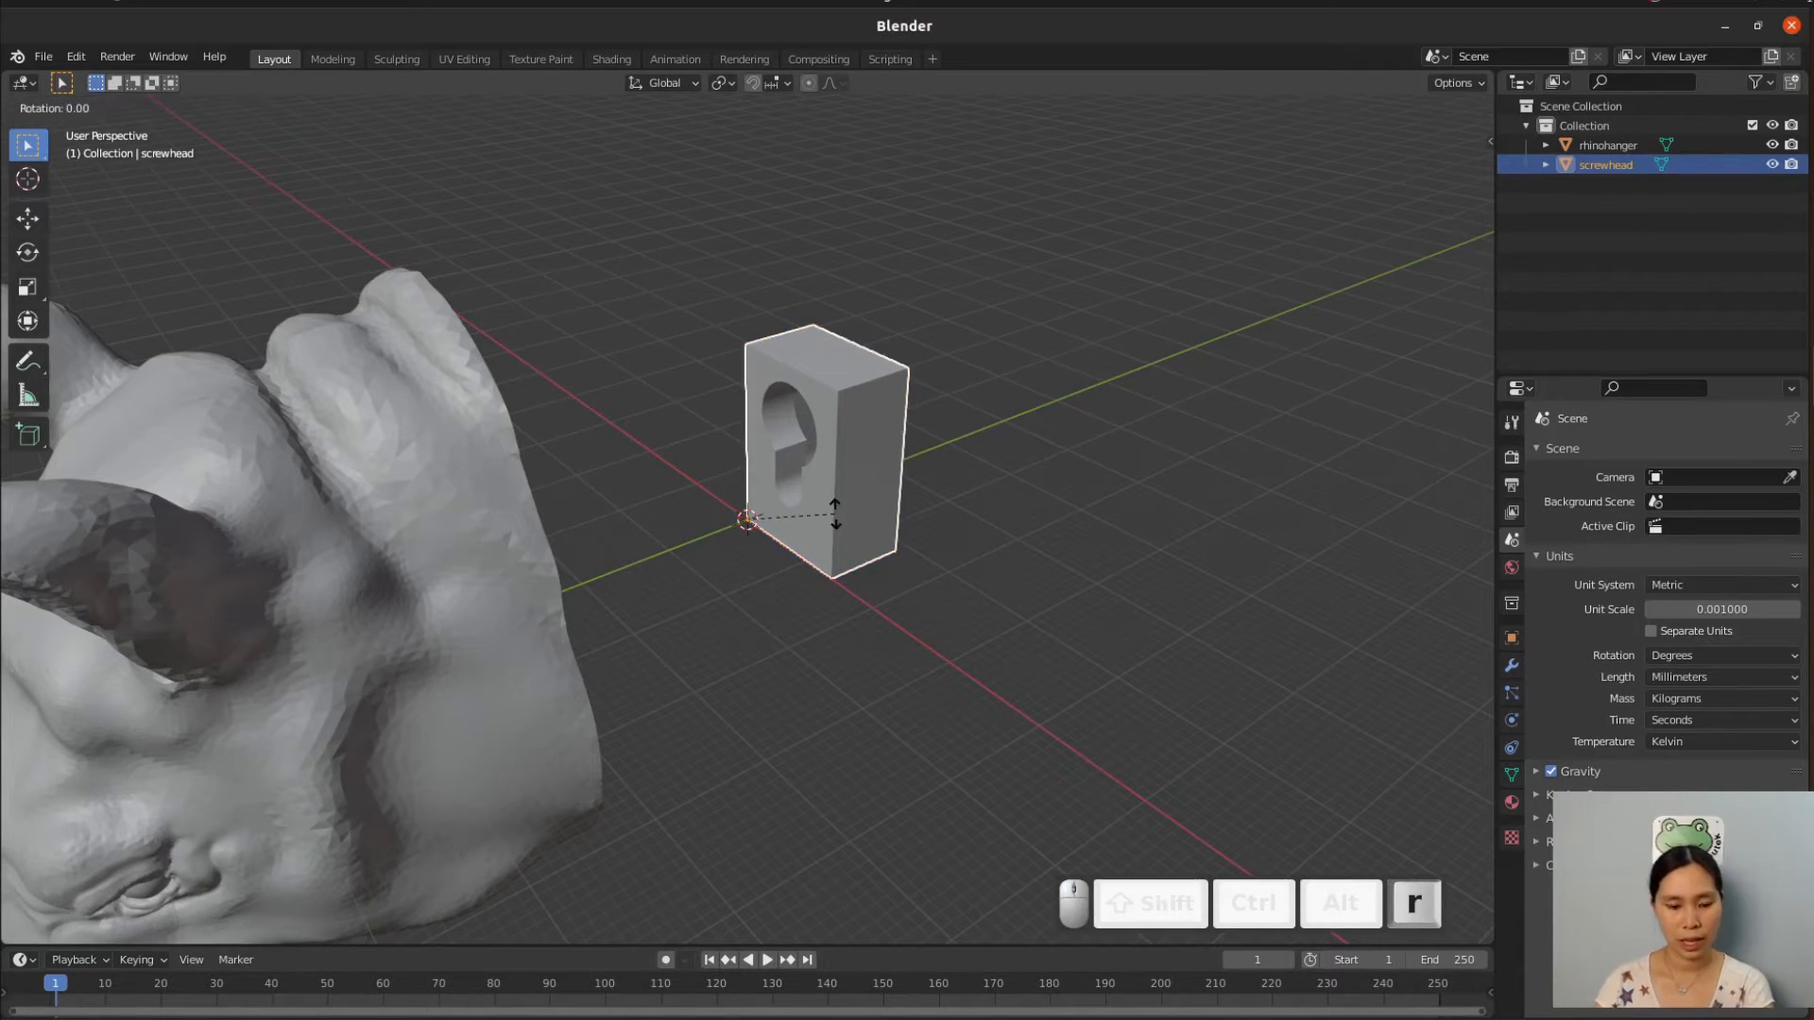
pyautogui.press('x')
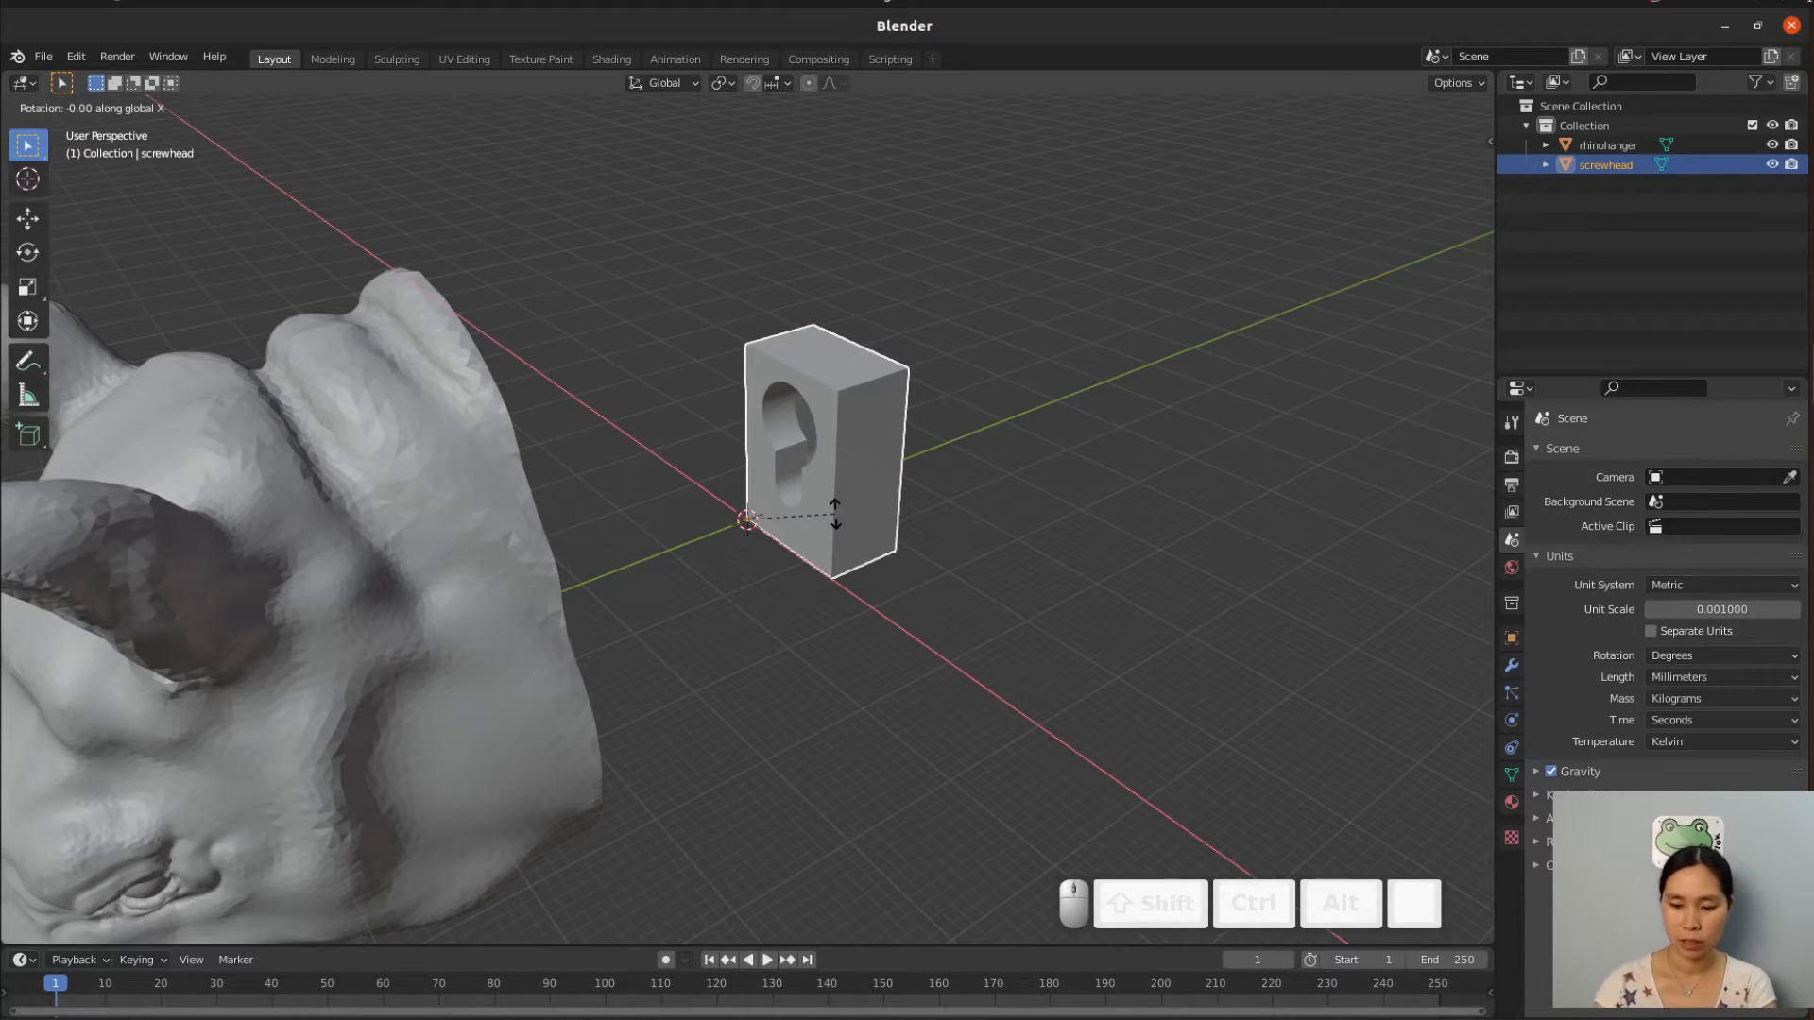
pyautogui.write('180')
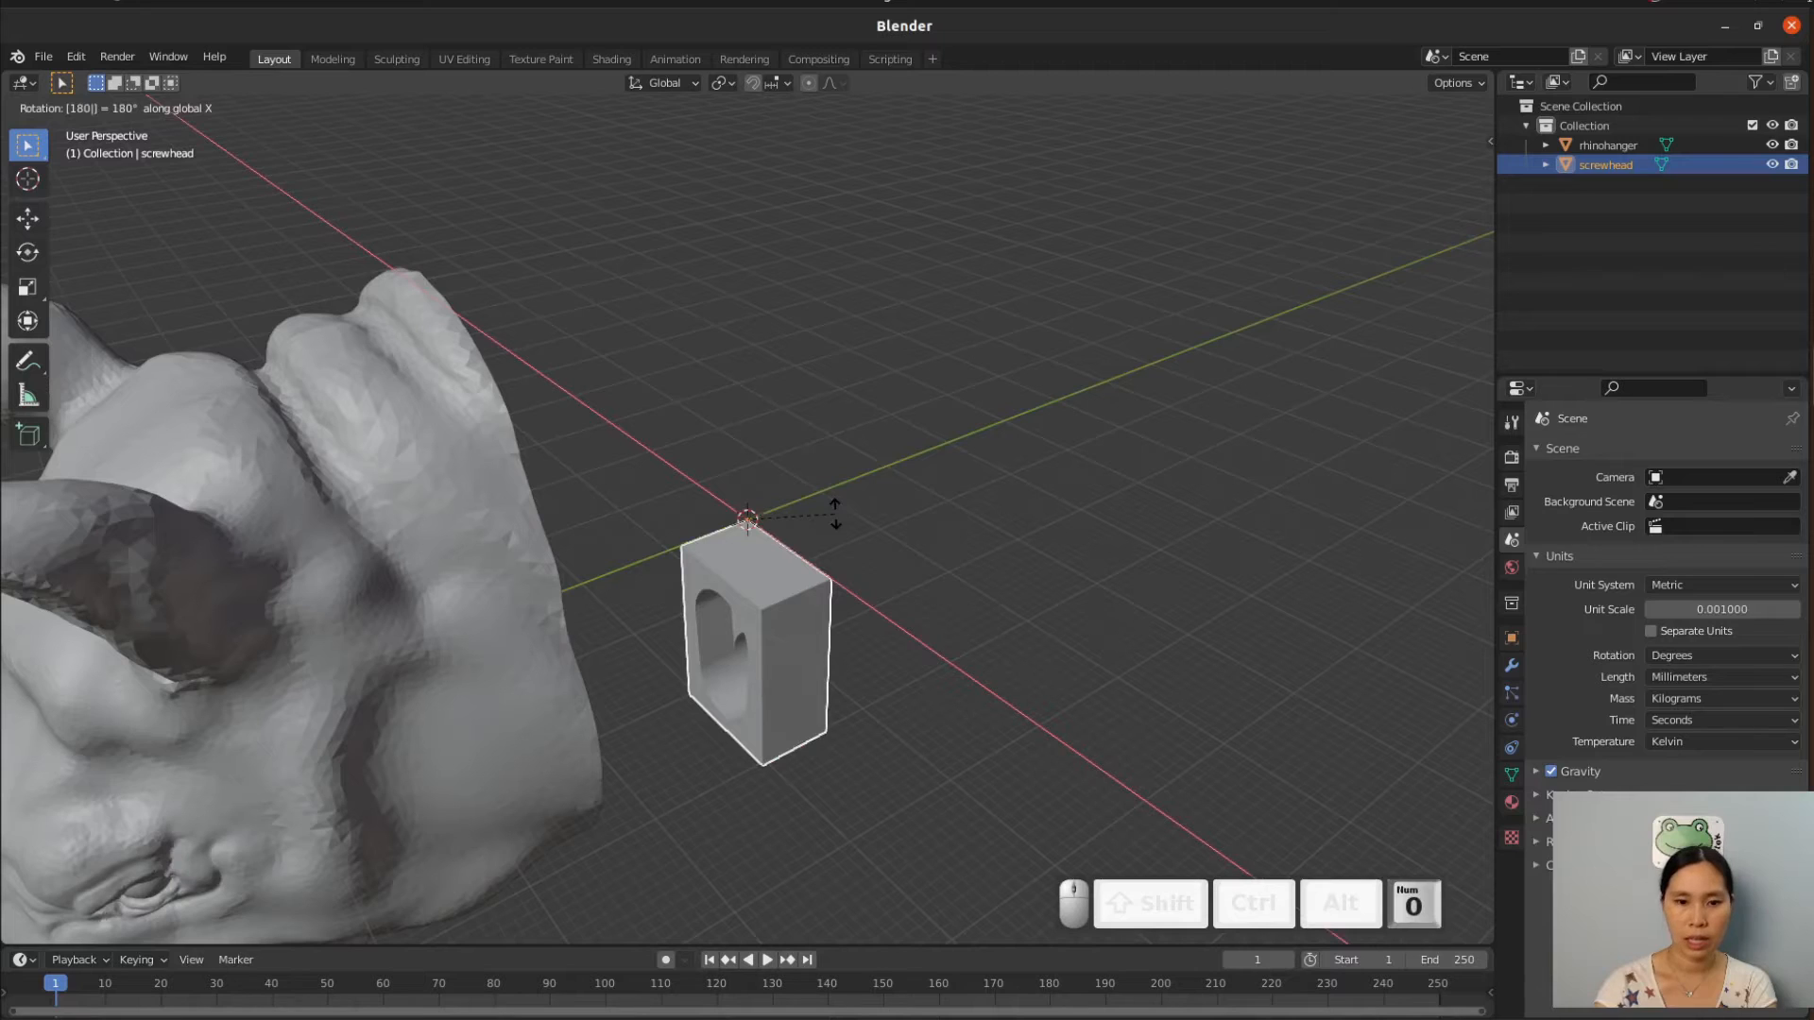
pyautogui.press('-')
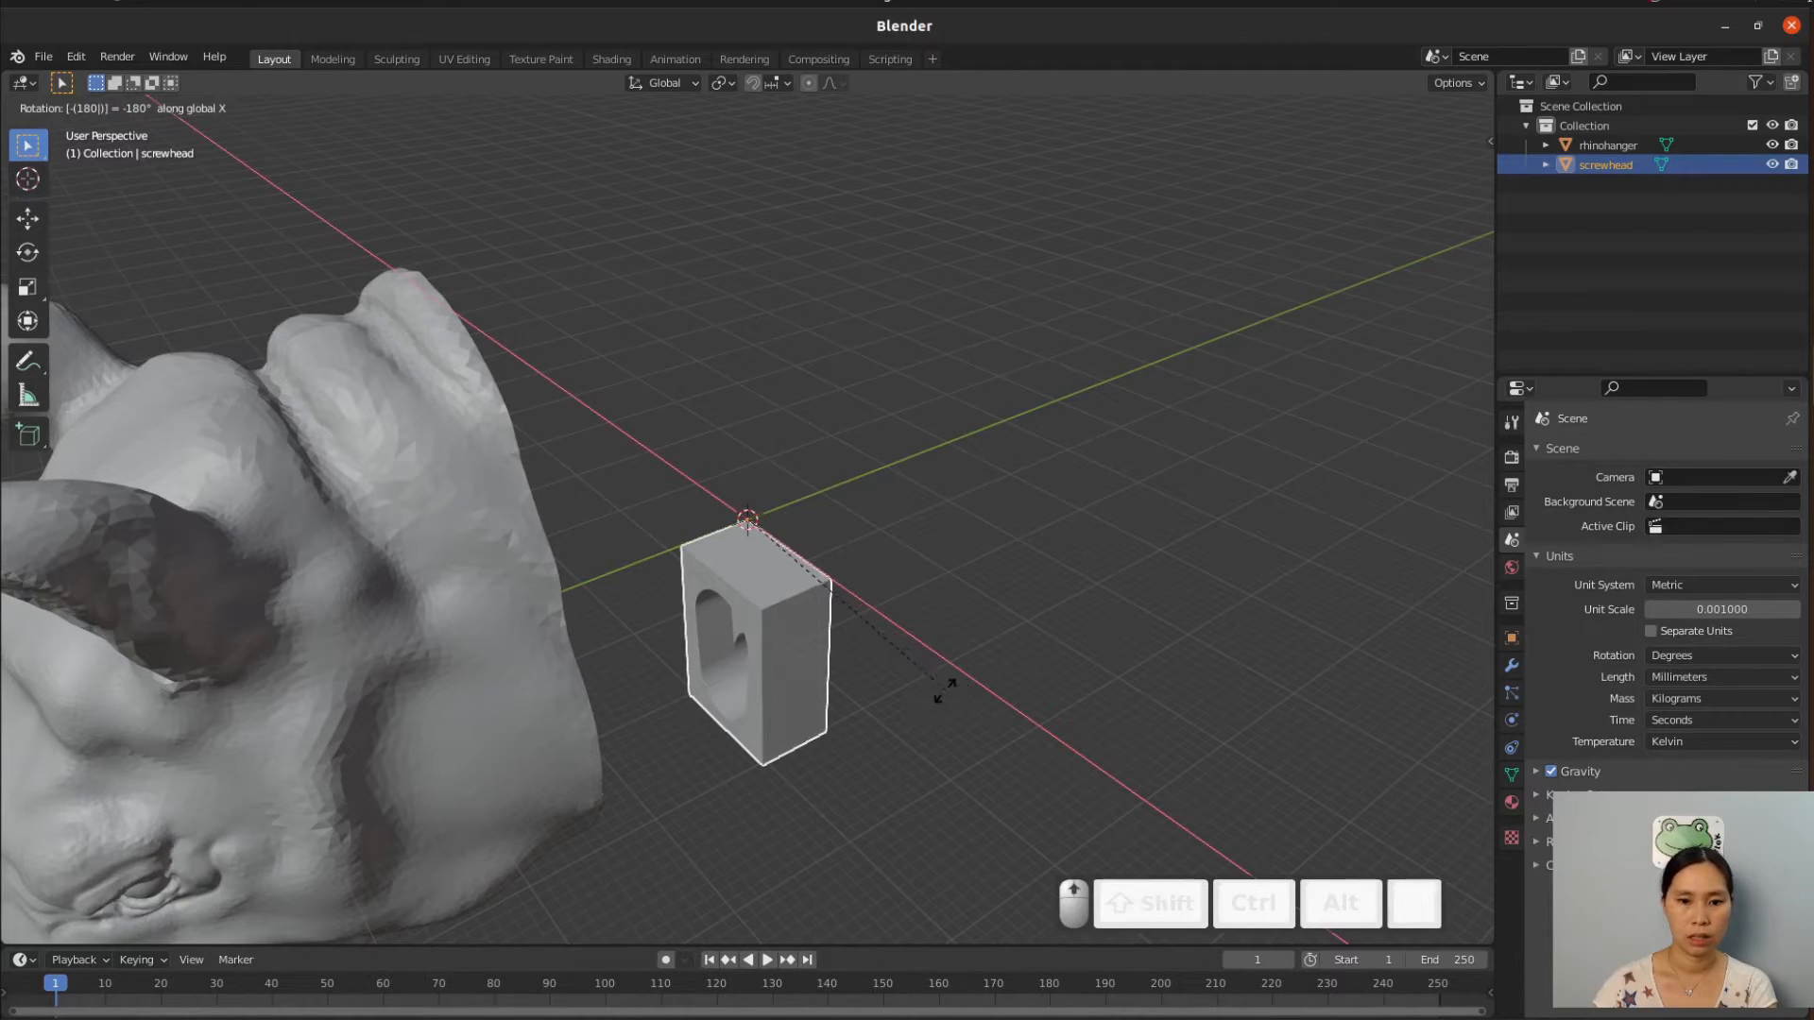
pyautogui.press('Return')
# Deselect the screwhead block and add a cube mesh at the 3D cursor.
pyautogui.moveTo(887, 665)
pyautogui.mouseDown(button='middle')
pyautogui.moveTo(671, 625)
pyautogui.moveTo(652, 653)
pyautogui.moveTo(743, 656)
pyautogui.moveTo(776, 621)
pyautogui.moveTo(807, 654)
pyautogui.moveTo(786, 648)
pyautogui.moveTo(867, 659)
pyautogui.mouseUp(button='middle')
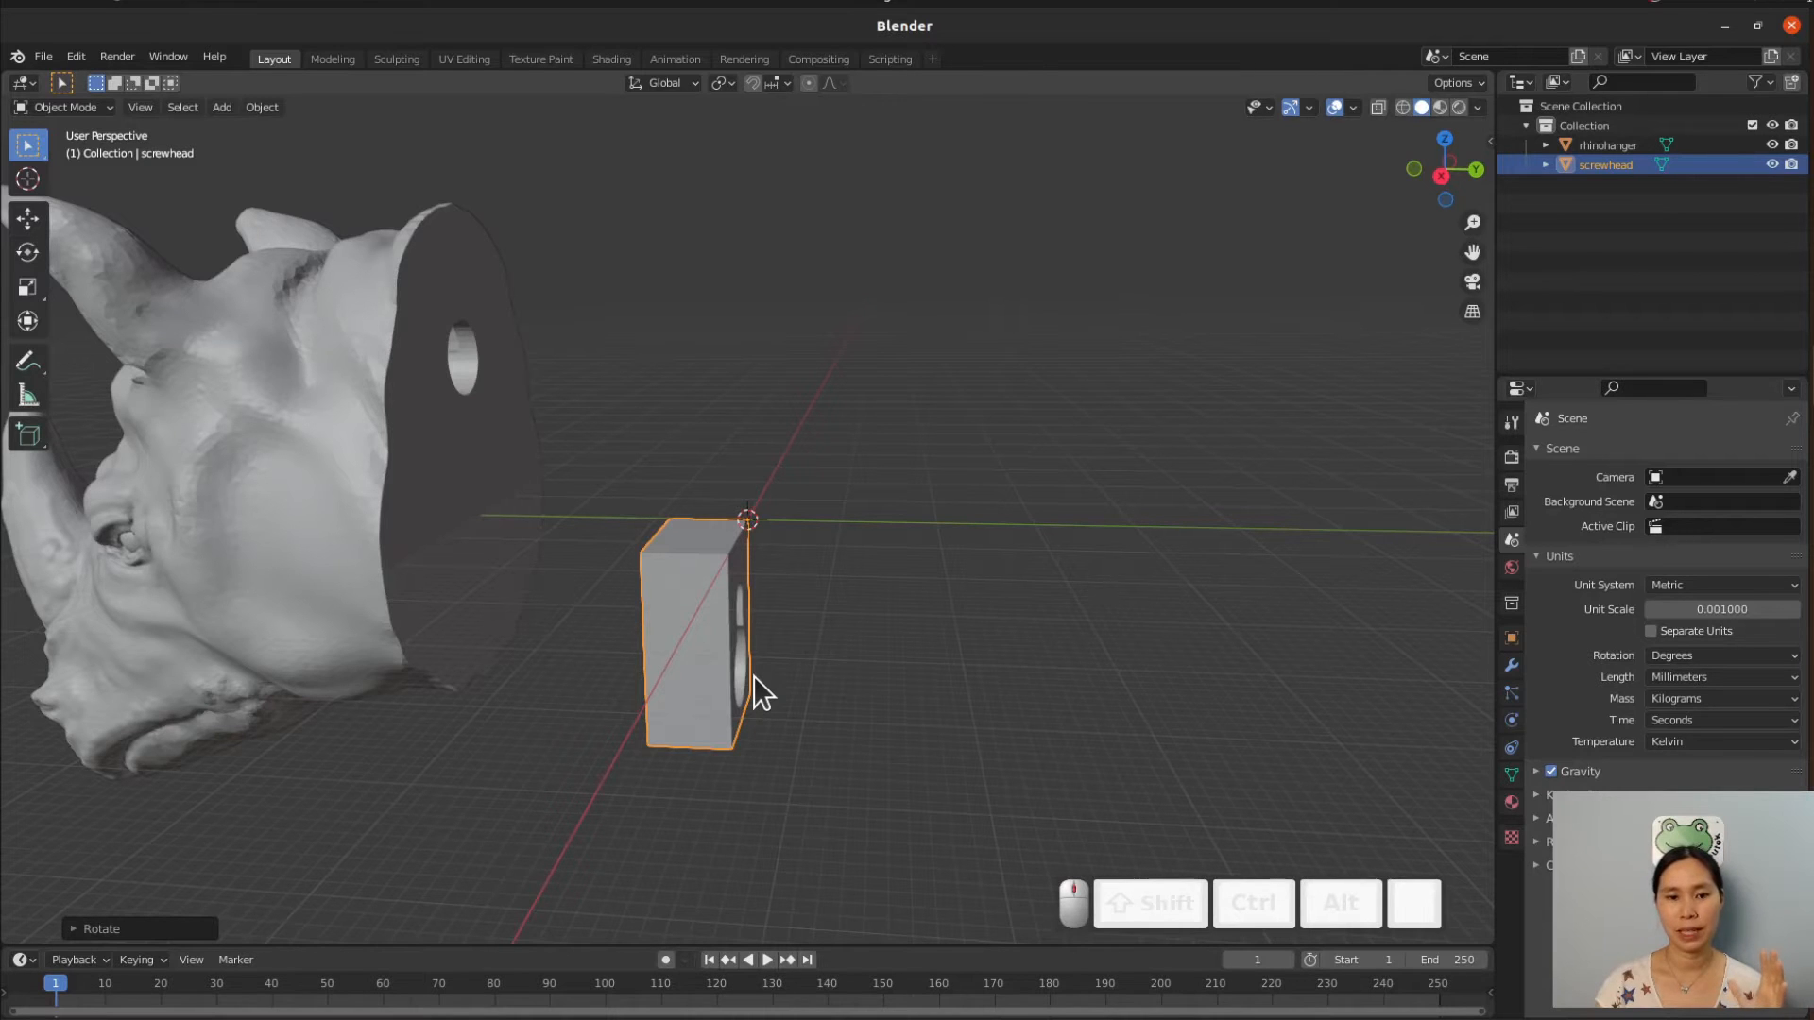
pyautogui.moveTo(456, 832)
pyautogui.mouseDown(button='middle')
pyautogui.moveTo(435, 869)
pyautogui.moveTo(452, 855)
pyautogui.mouseUp(button='middle')
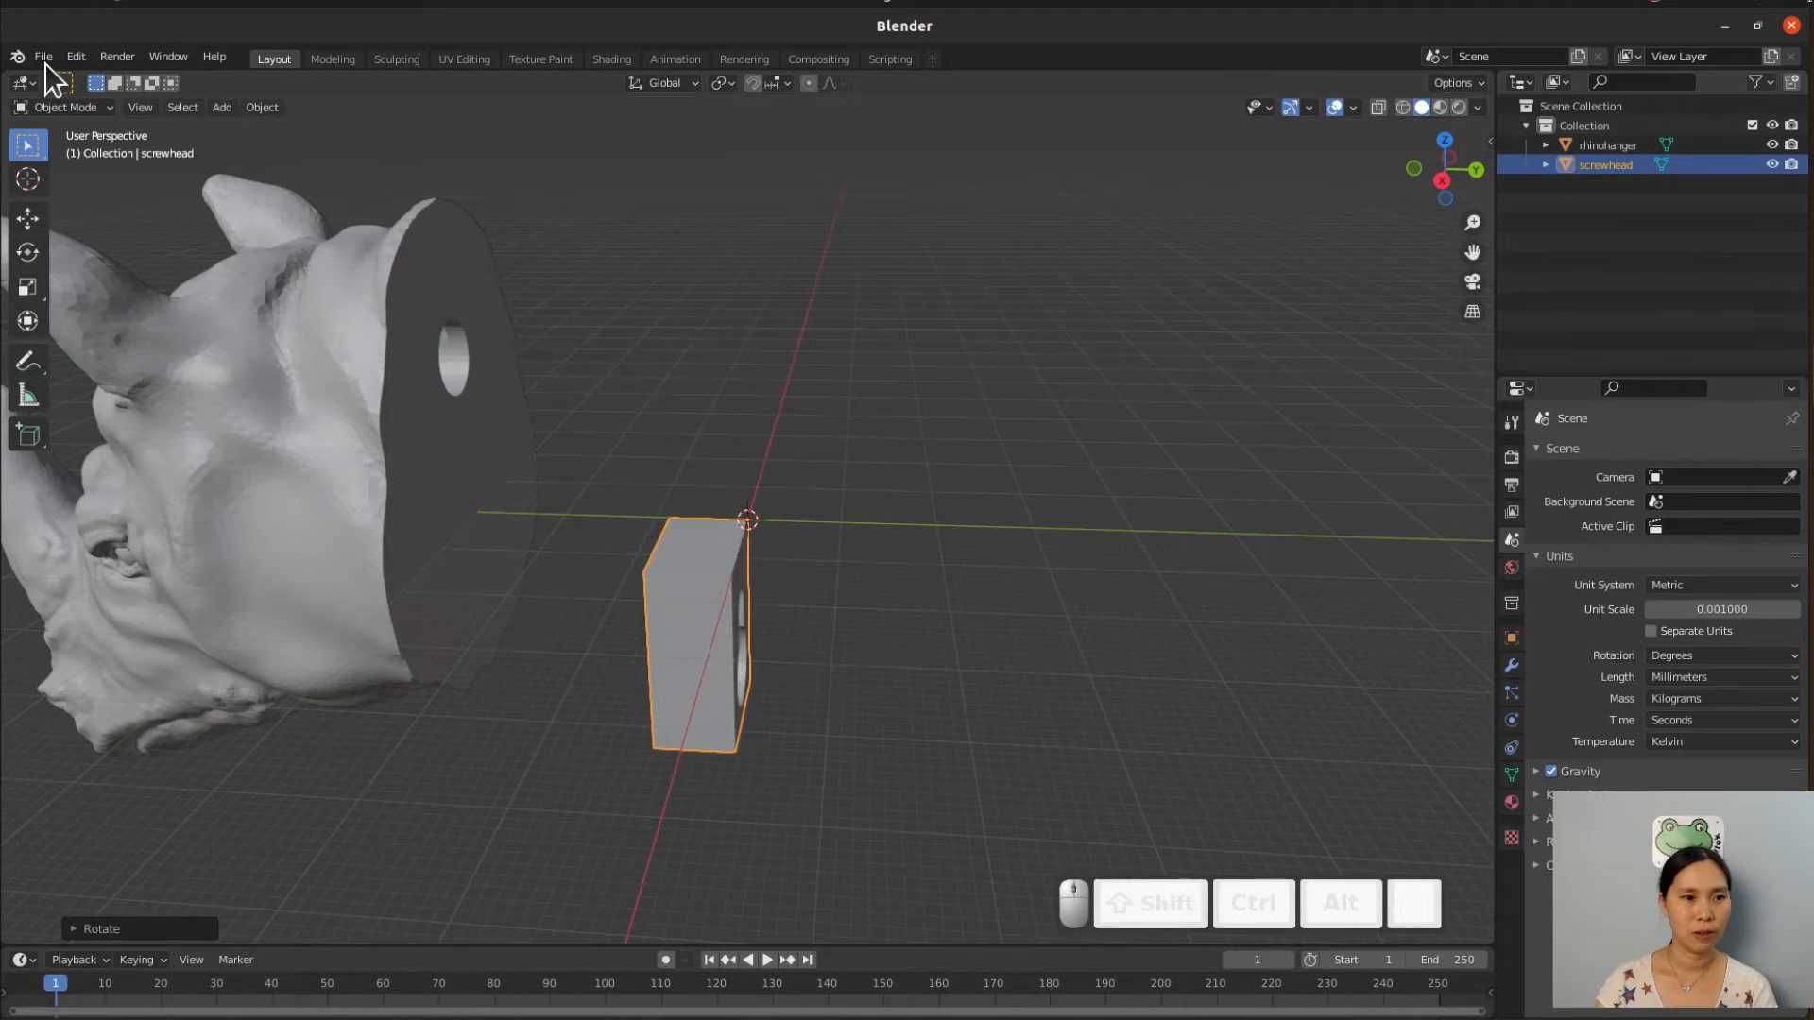
pyautogui.hotkey('shift', 'a')
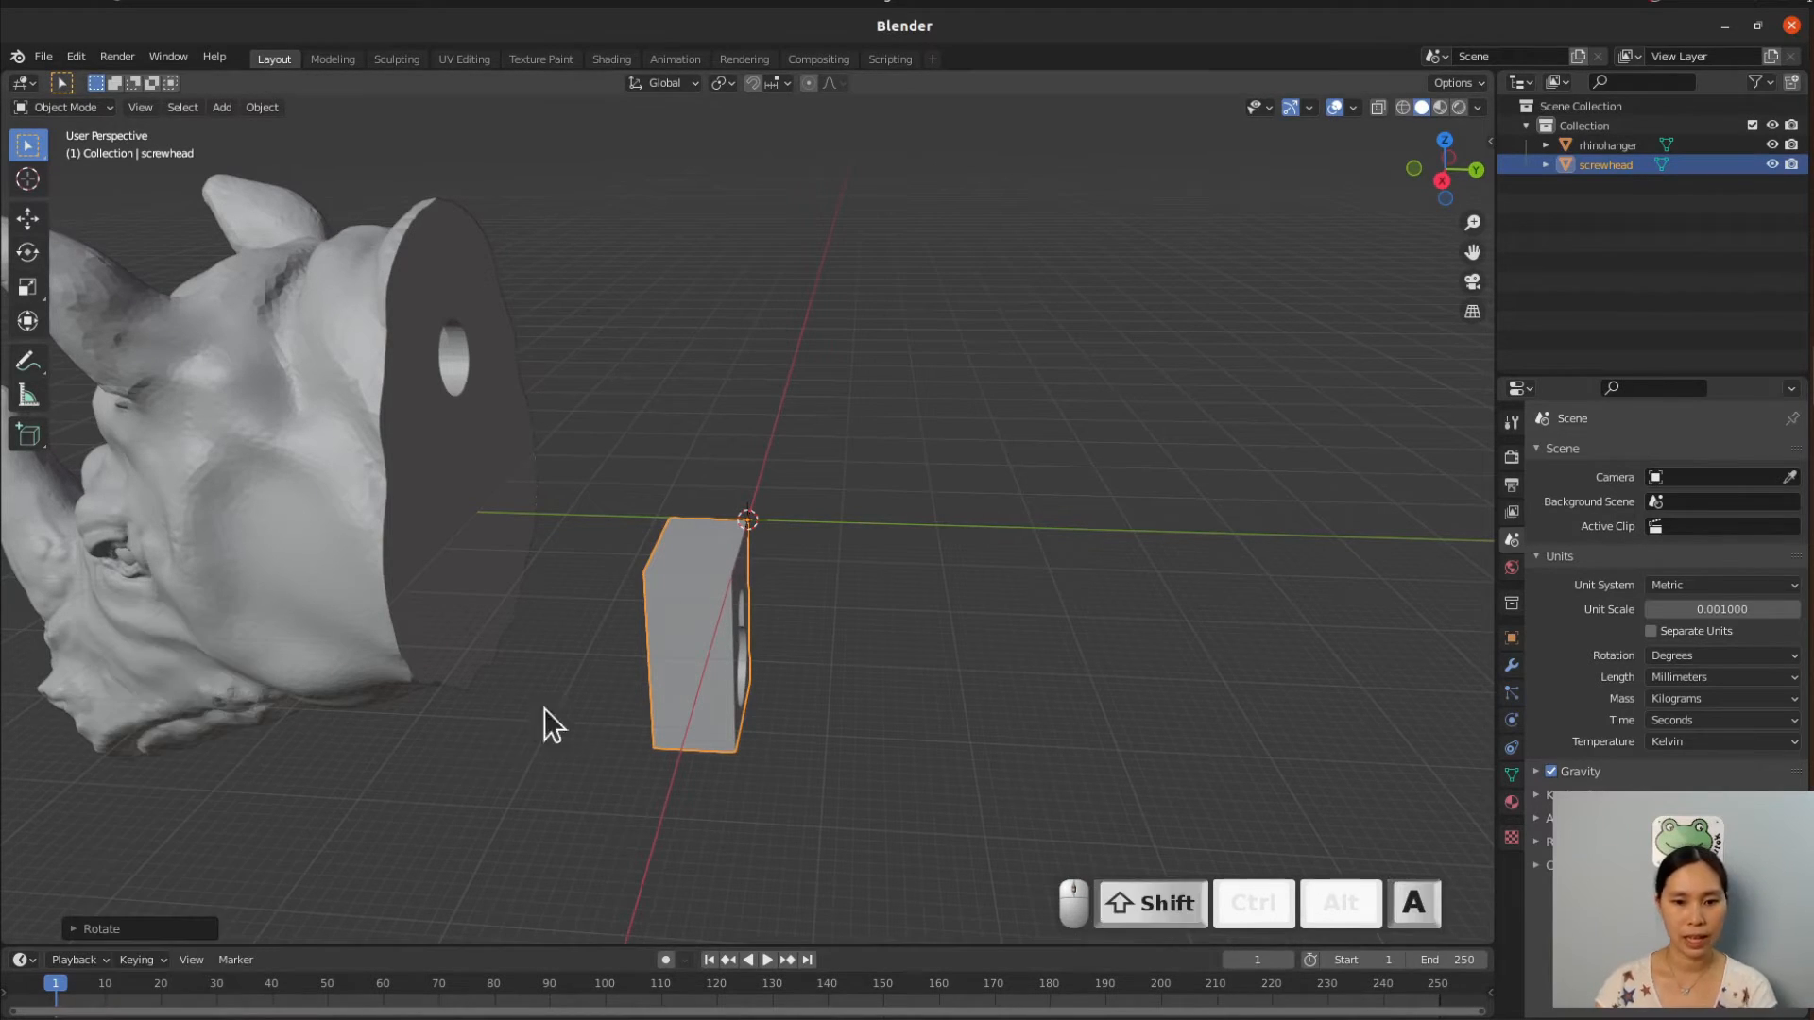
pyautogui.click(894, 702)
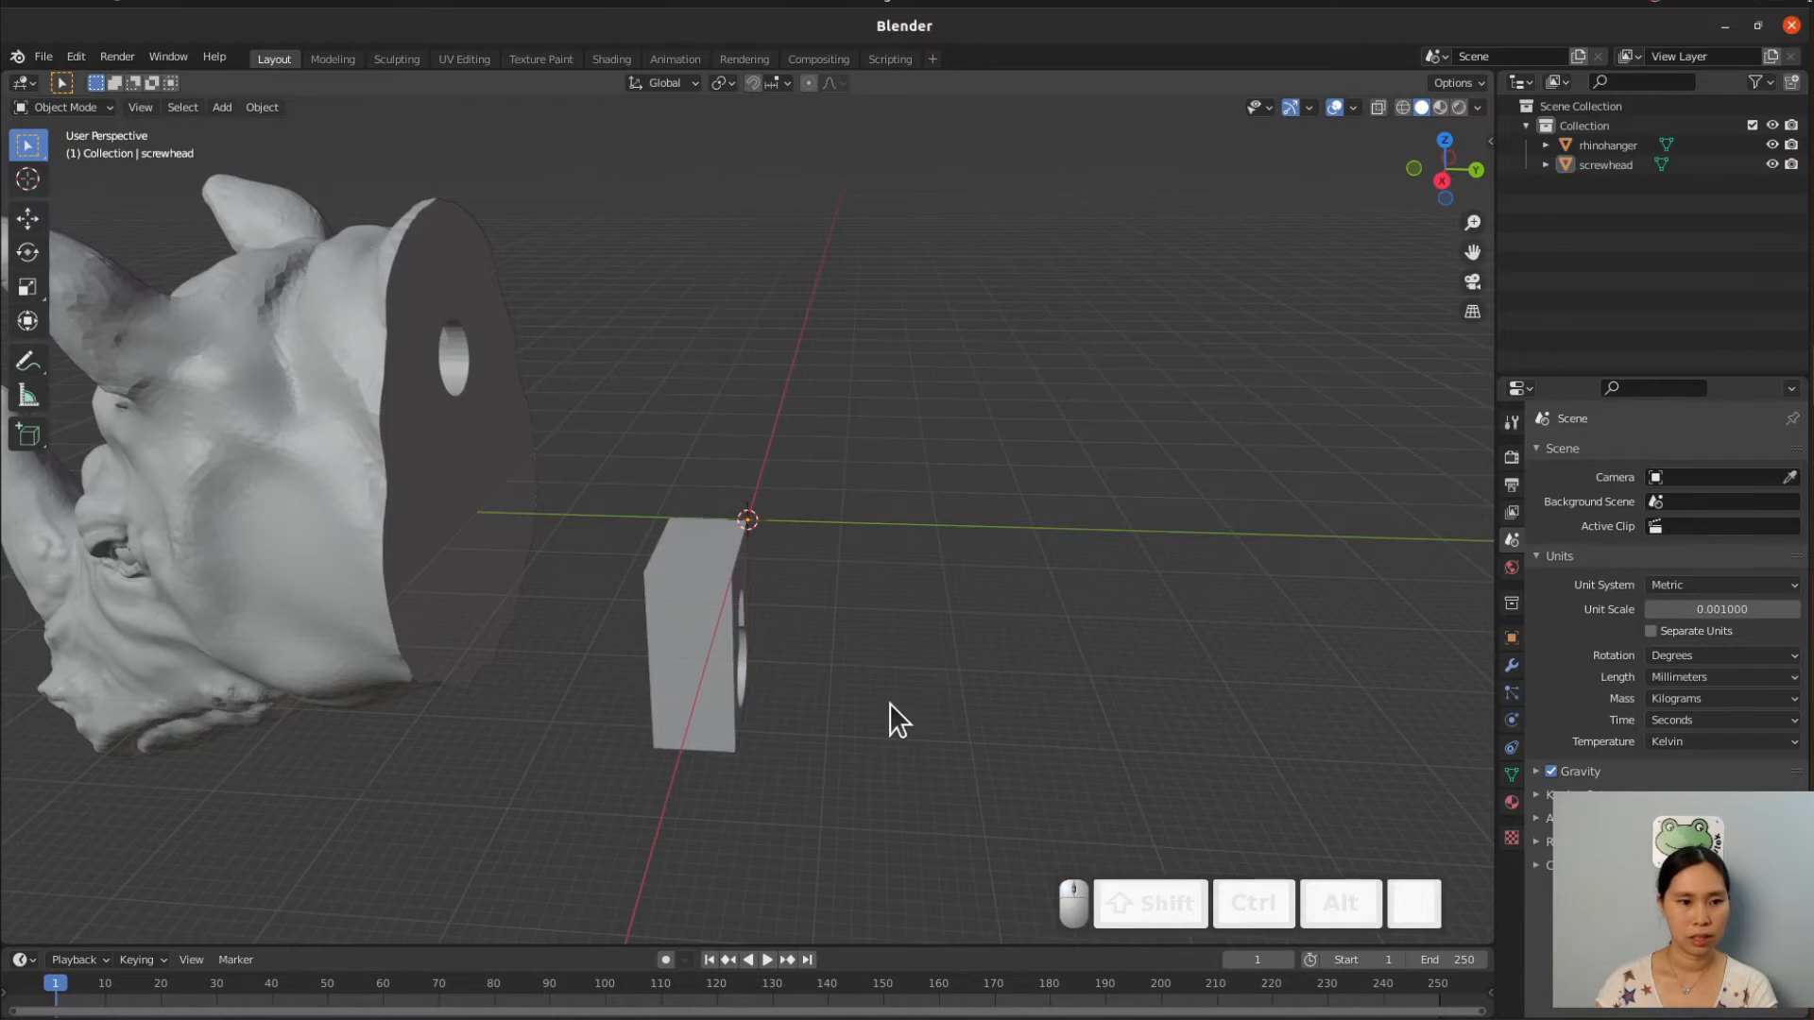
pyautogui.hotkey('shift', 'a')
pyautogui.moveTo(852, 641)
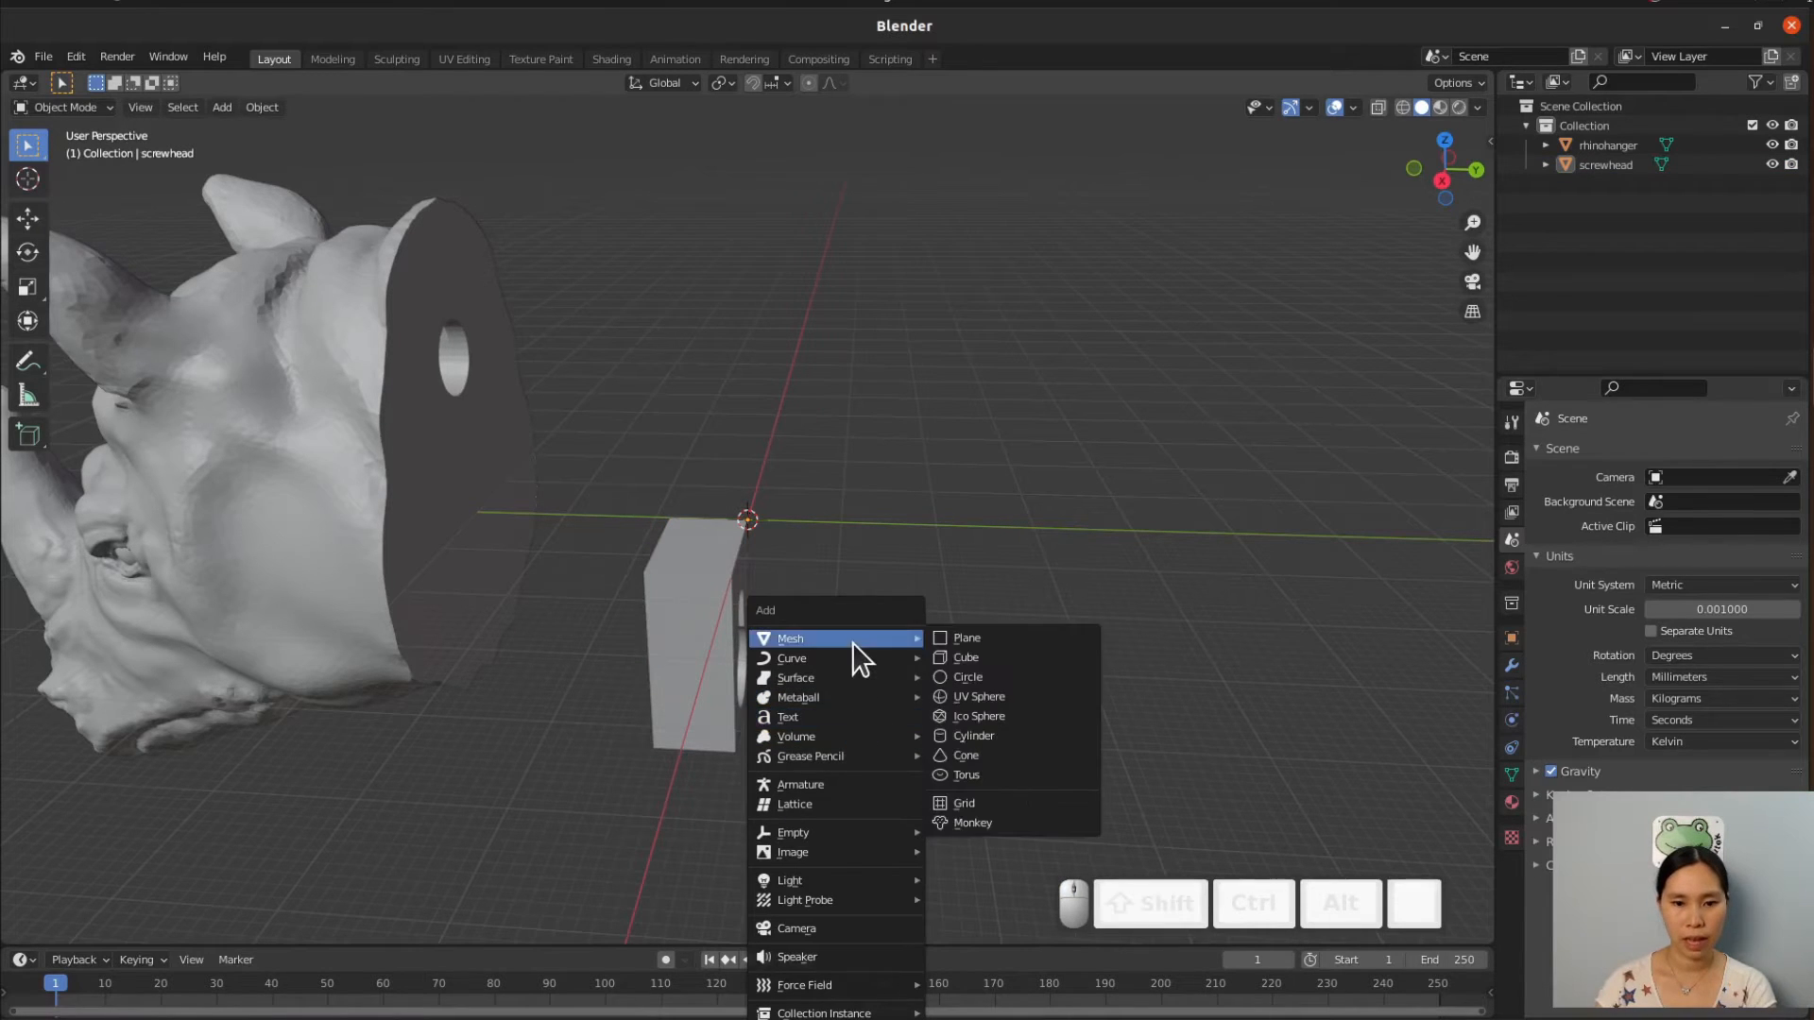
pyautogui.click(967, 652)
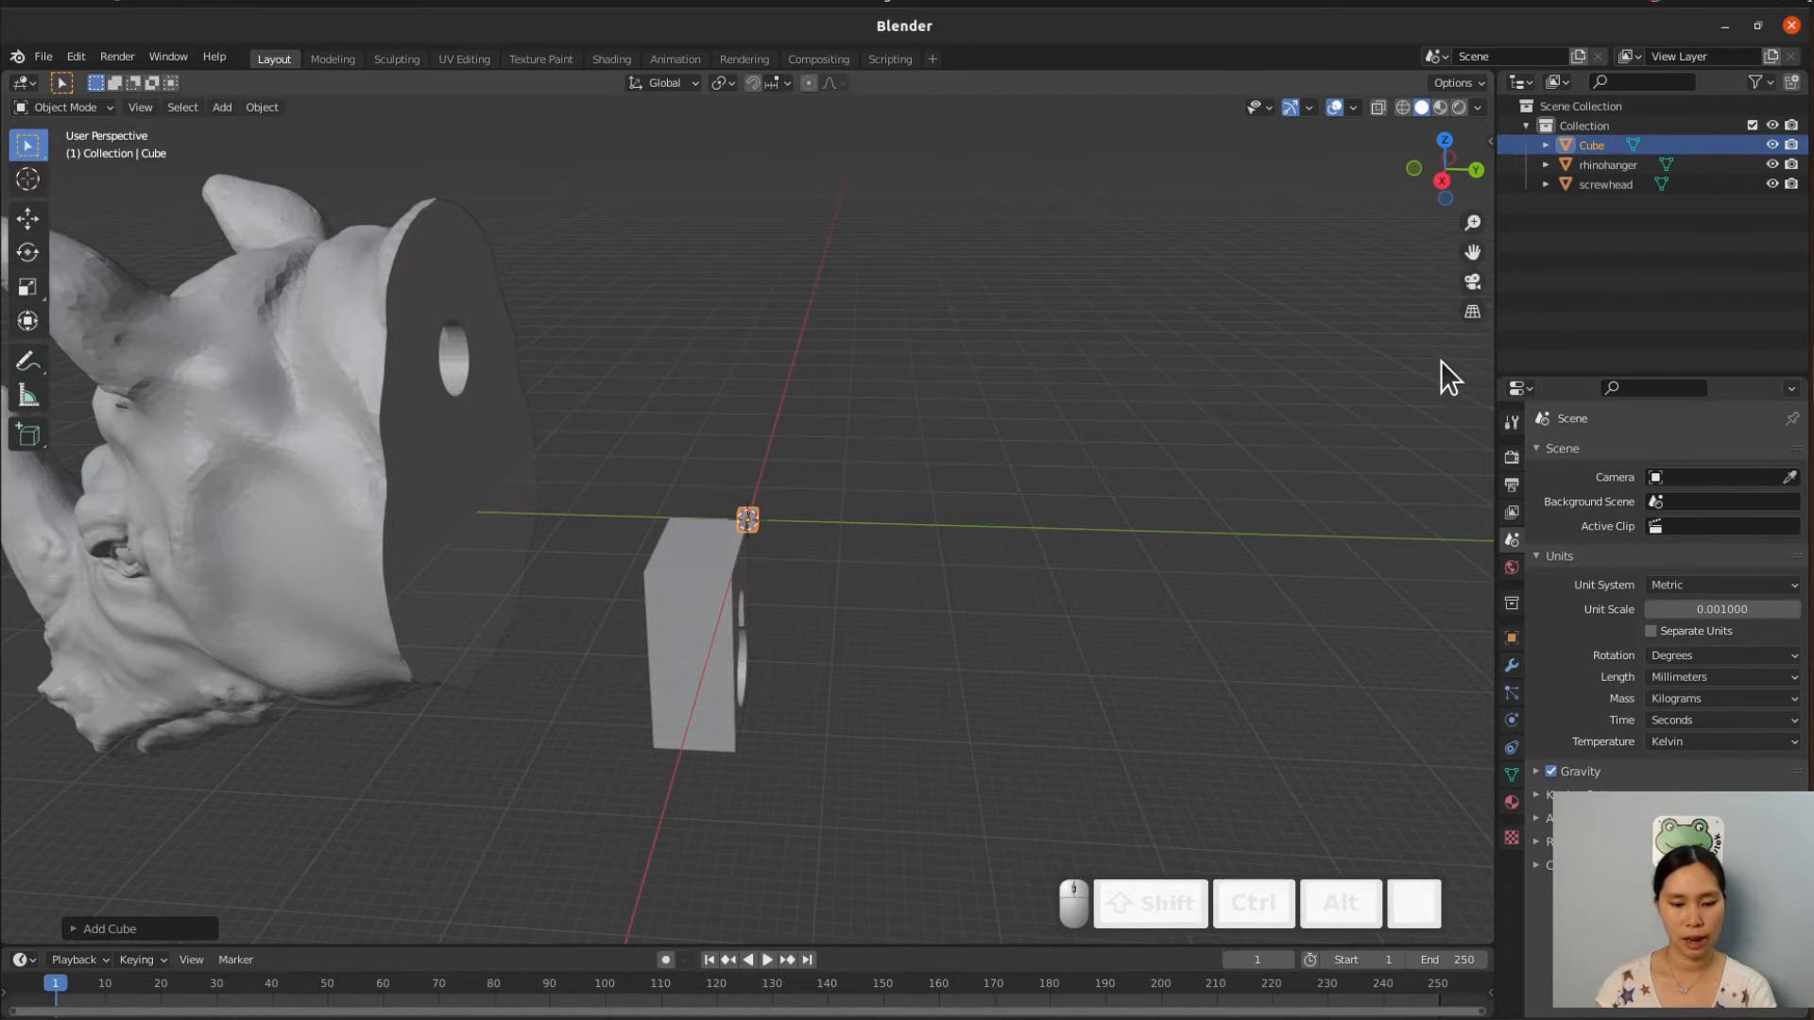
# Set the cube's dimensions to 14 mm in X, 8.5 mm in Y and 20 mm in Z.
pyautogui.press('n')
pyautogui.click(1395, 444)
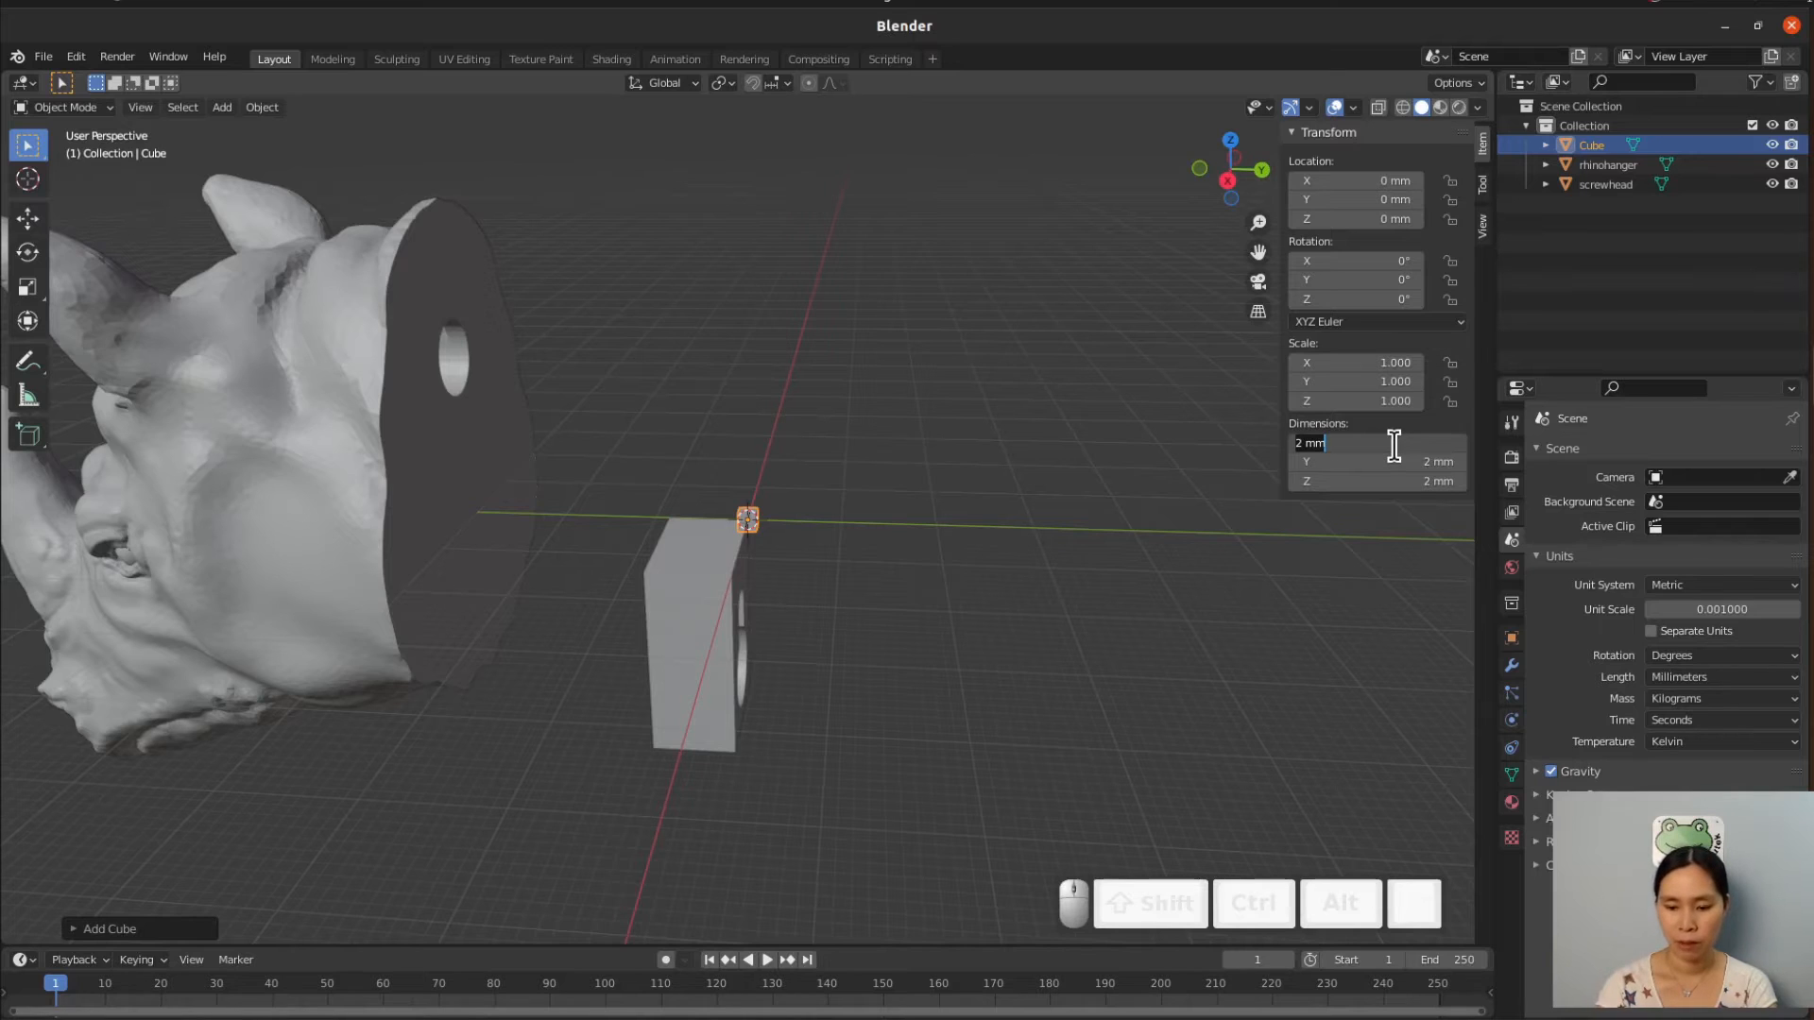
pyautogui.write('14')
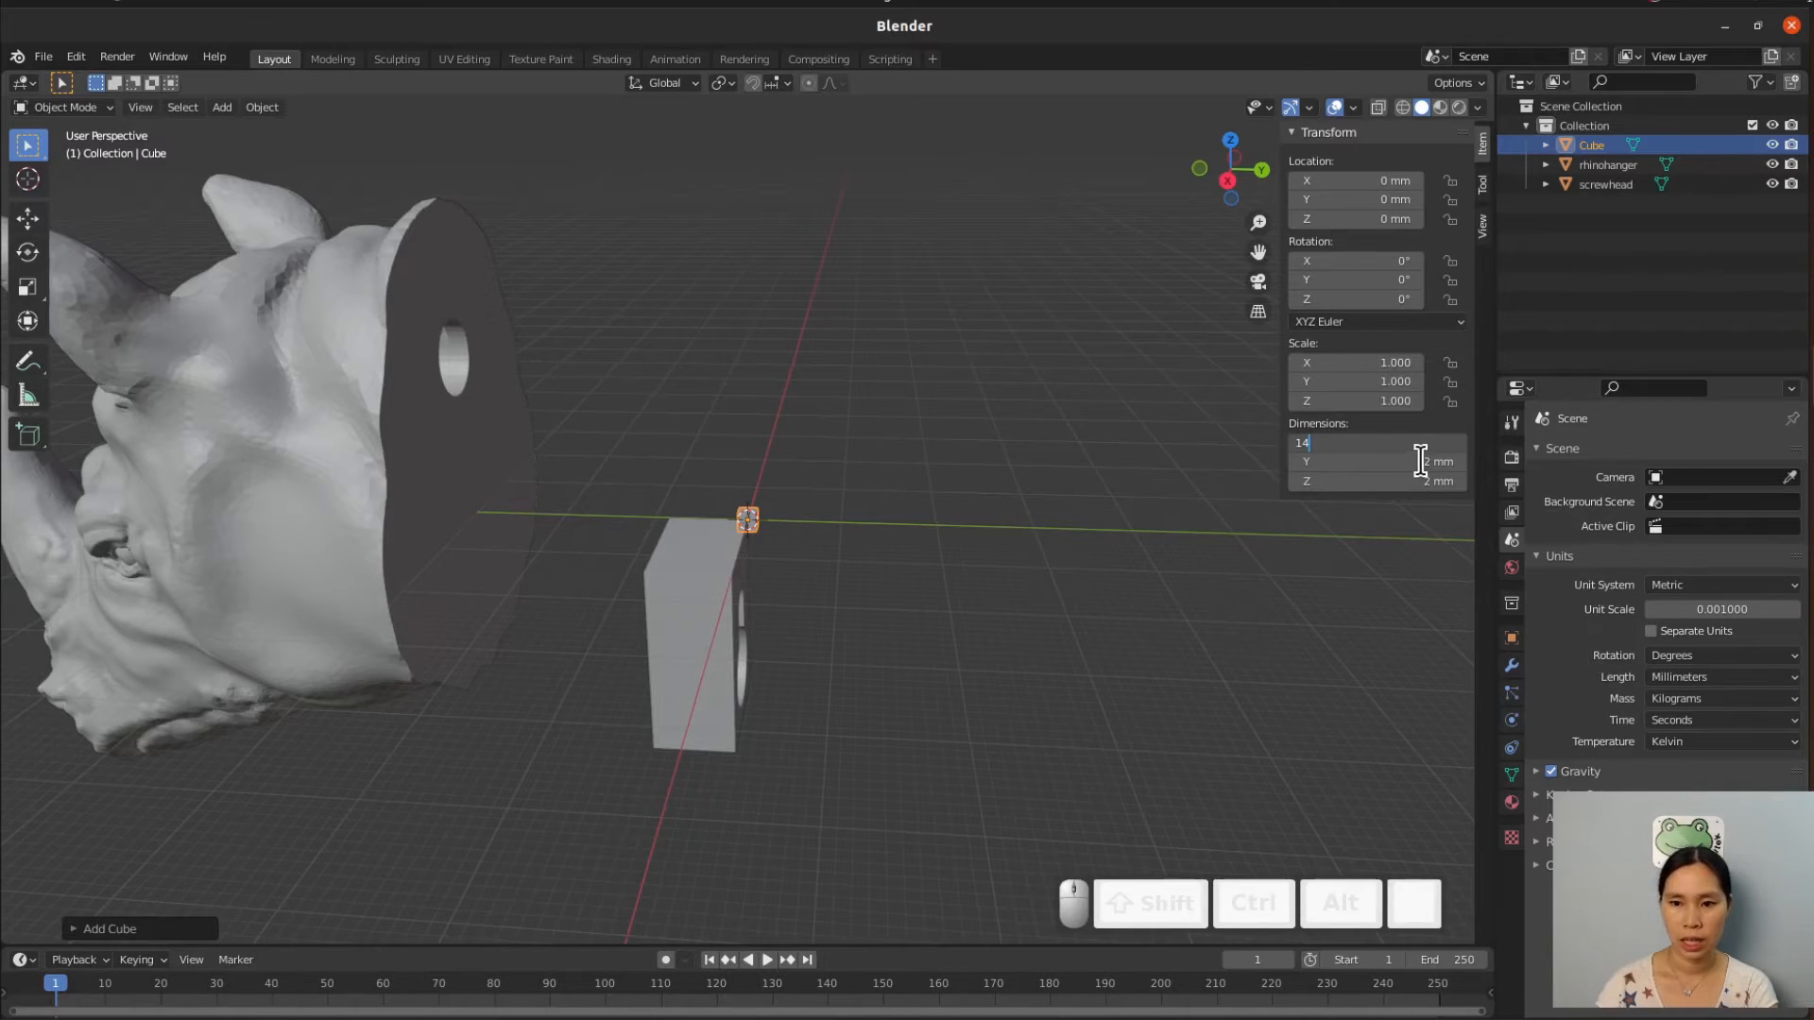
pyautogui.press('Return')
pyautogui.click(1420, 461)
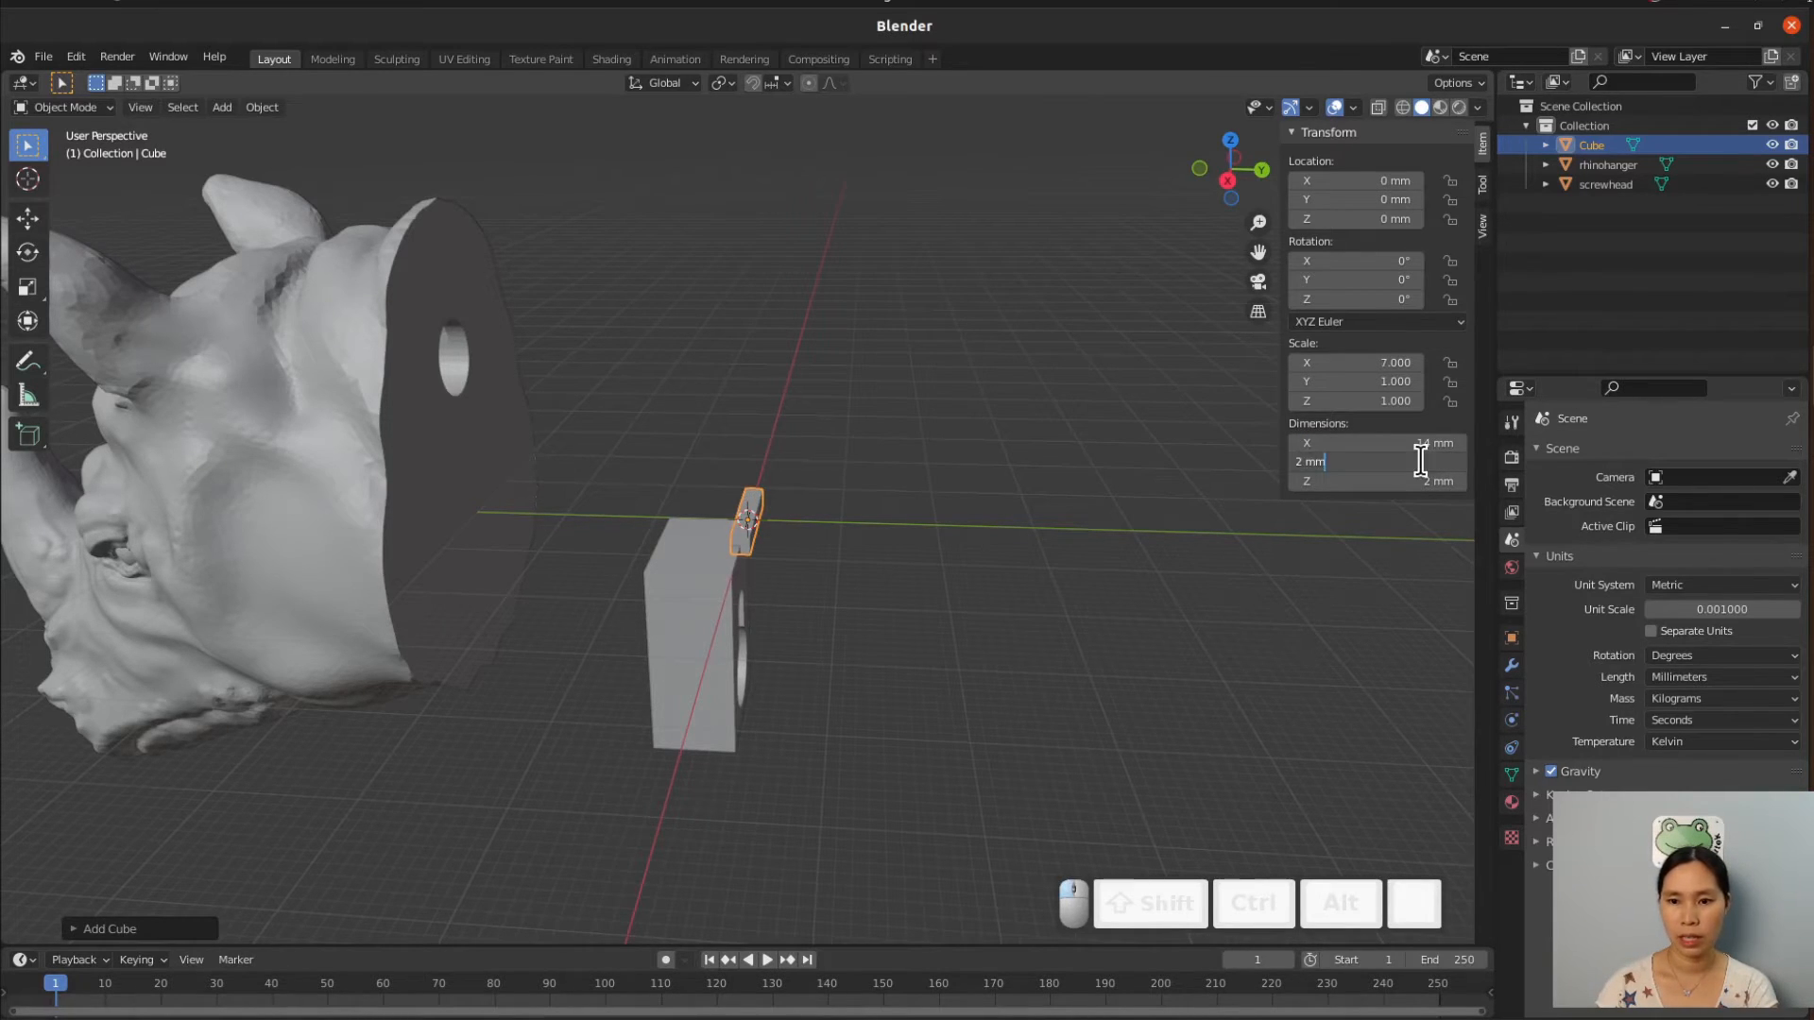
pyautogui.moveTo(1420, 460); pyautogui.dragTo(1269, 455)
pyautogui.write('8.5')
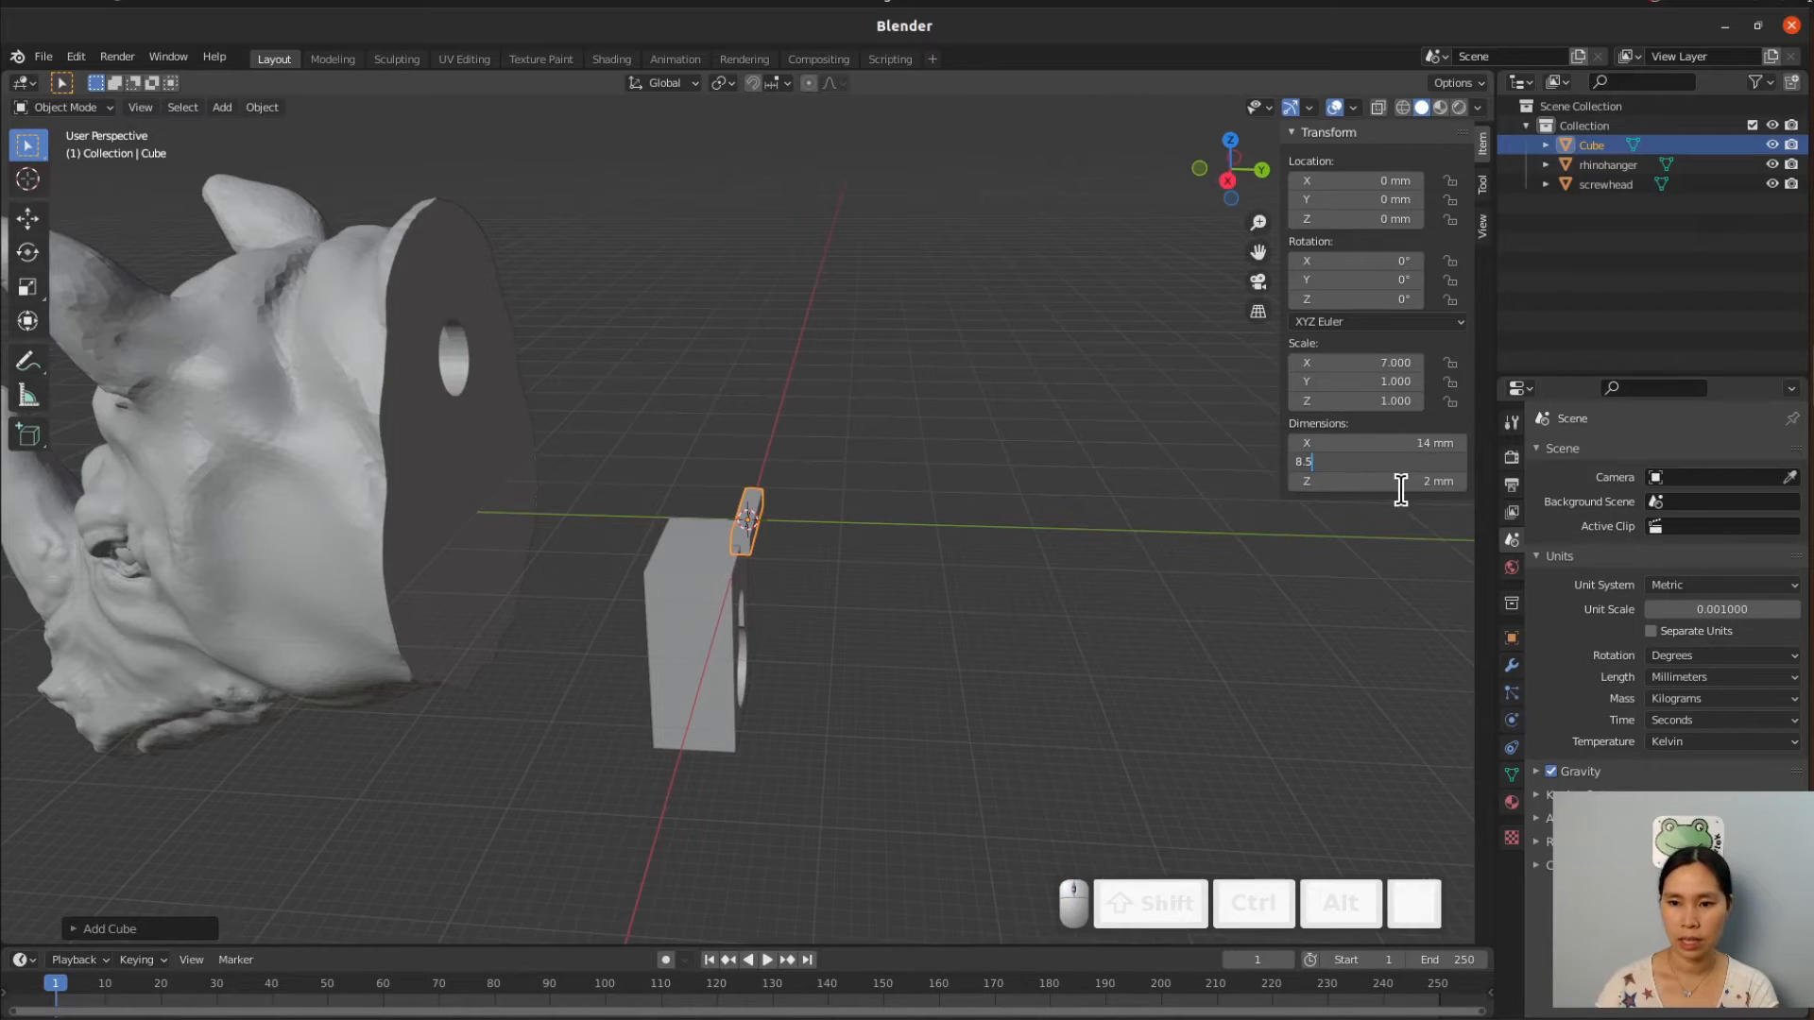
pyautogui.press('Return')
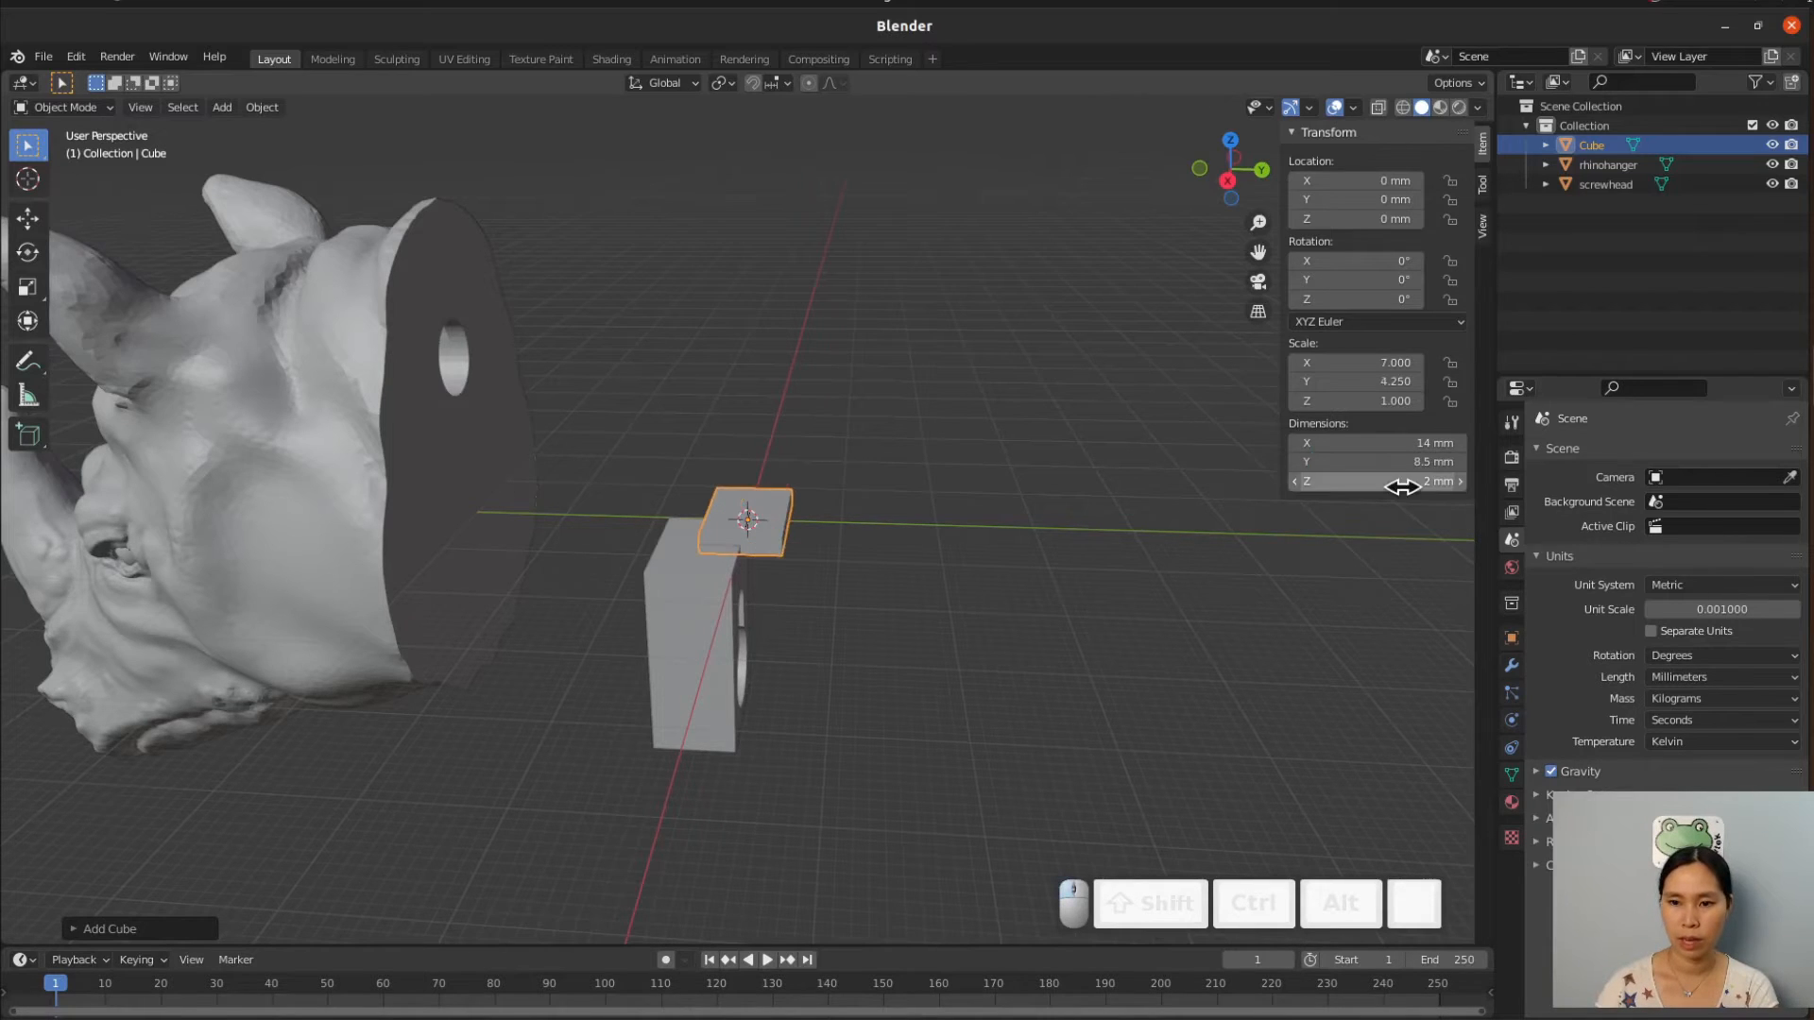
pyautogui.click(1401, 483)
pyautogui.write('20')
pyautogui.press('Return')
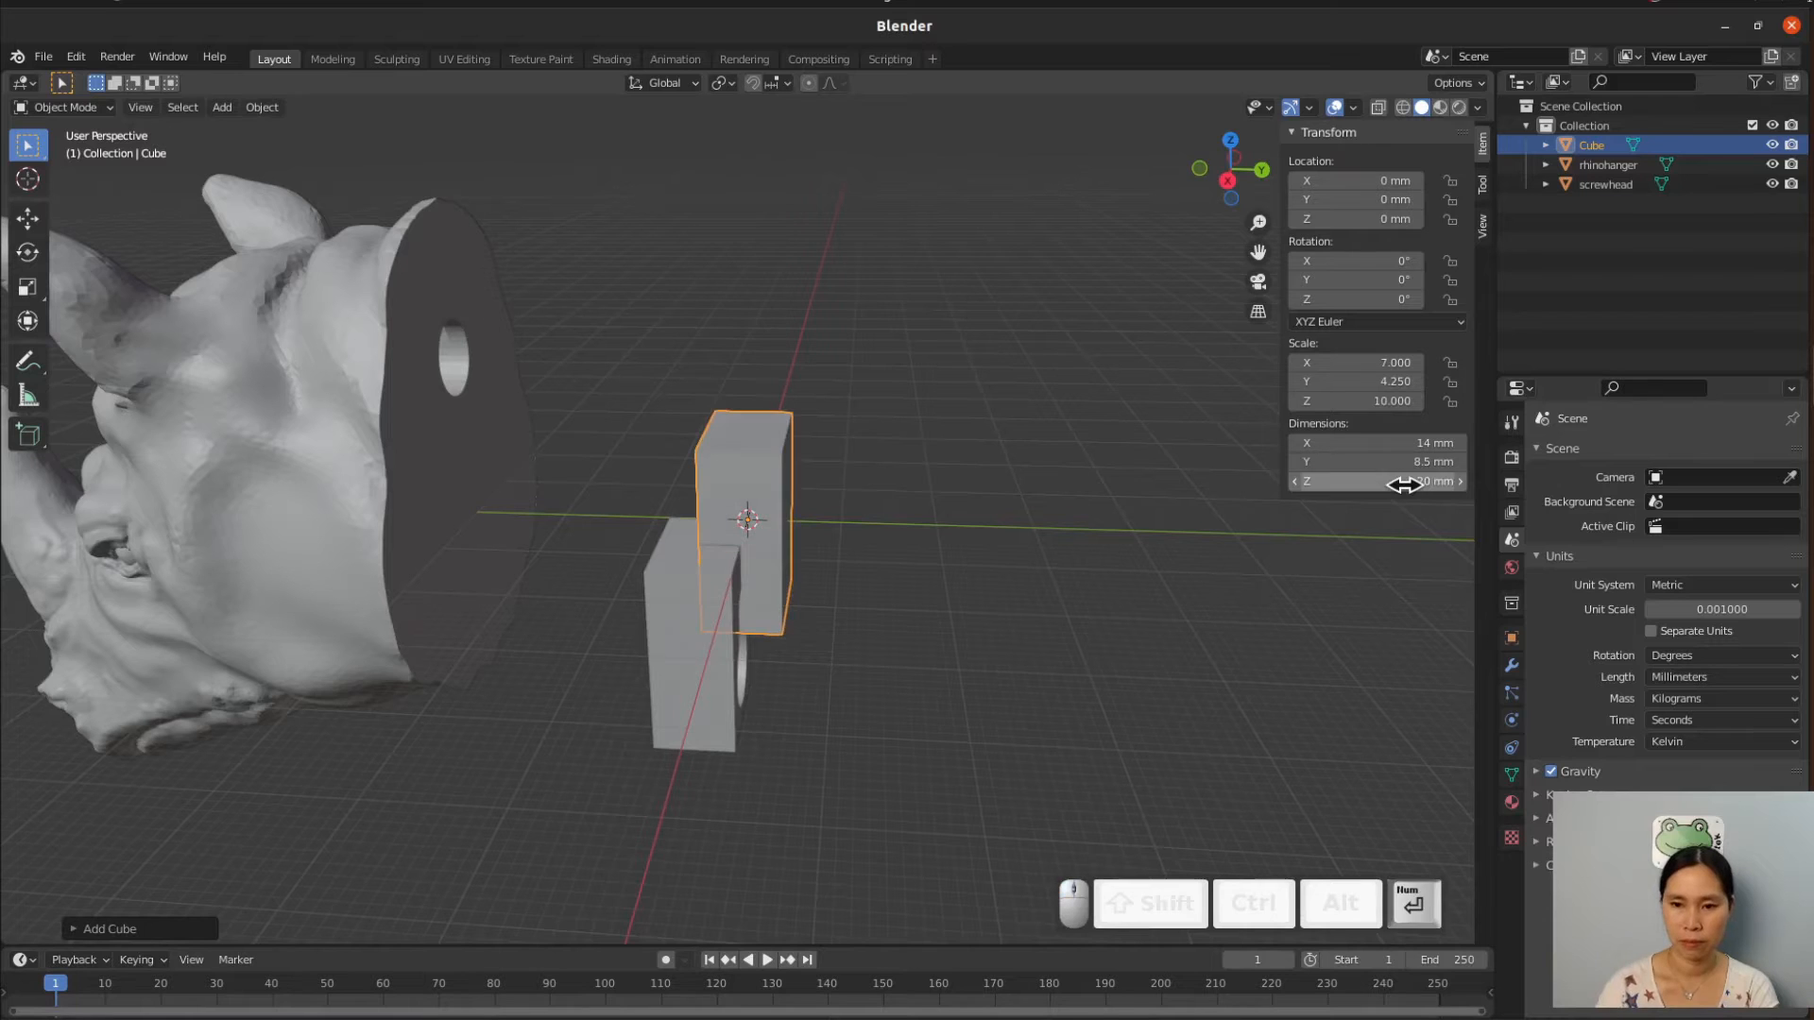
# Give the screwhead block a new material with a blue base color and show the viewport in Material Preview shading.
pyautogui.moveTo(808, 595)
pyautogui.mouseDown(button='middle')
pyautogui.moveTo(753, 668)
pyautogui.moveTo(799, 597)
pyautogui.moveTo(793, 567)
pyautogui.mouseUp(button='middle')
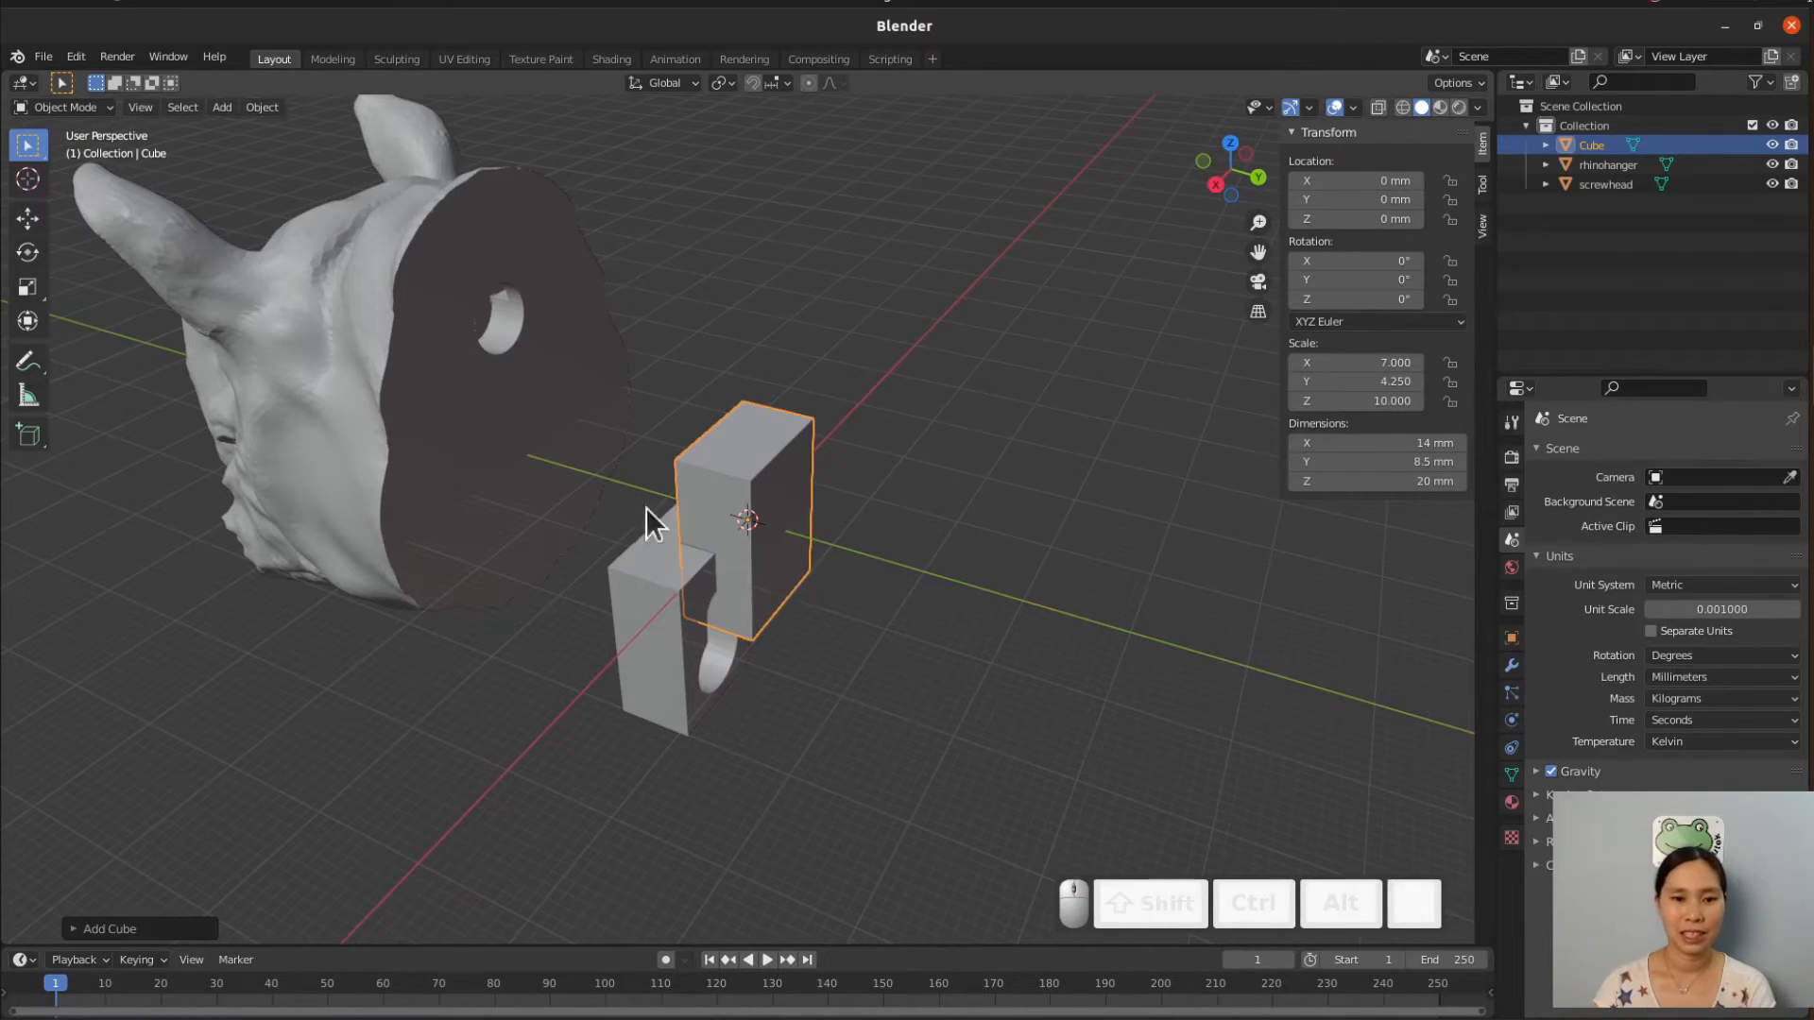
pyautogui.moveTo(689, 555); pyautogui.dragTo(764, 660, button='middle')
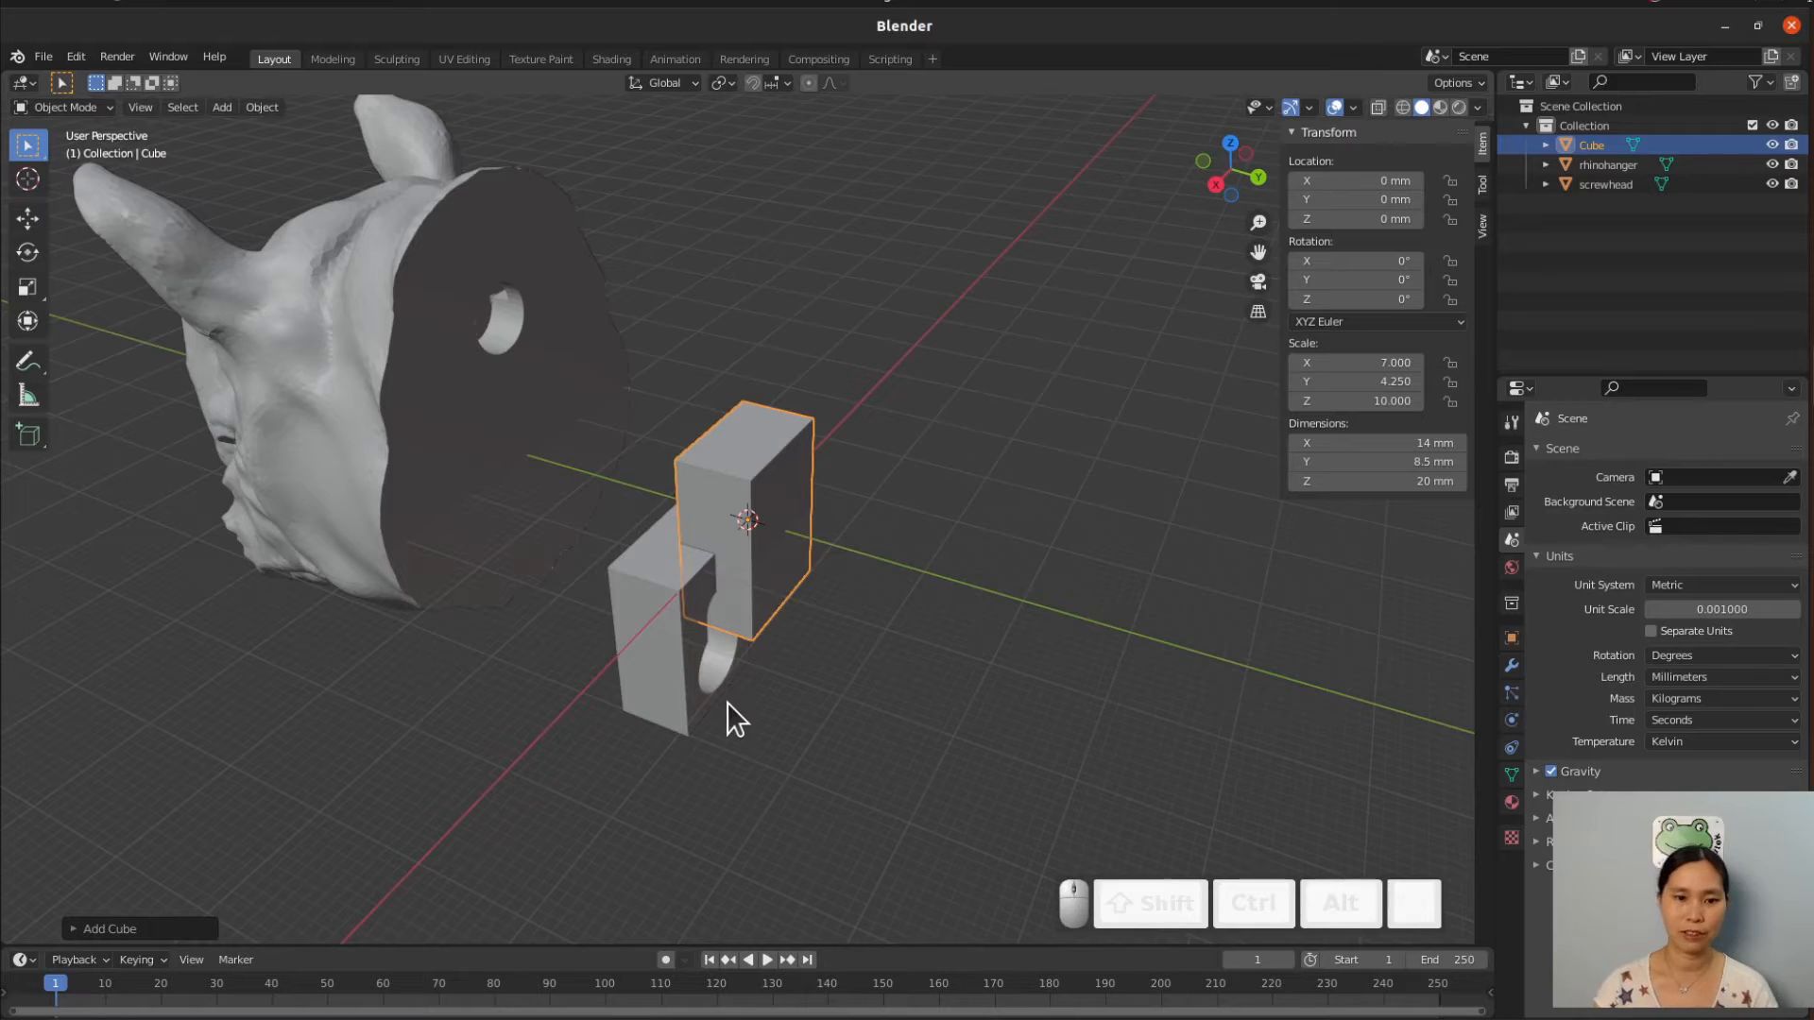
pyautogui.click(653, 632)
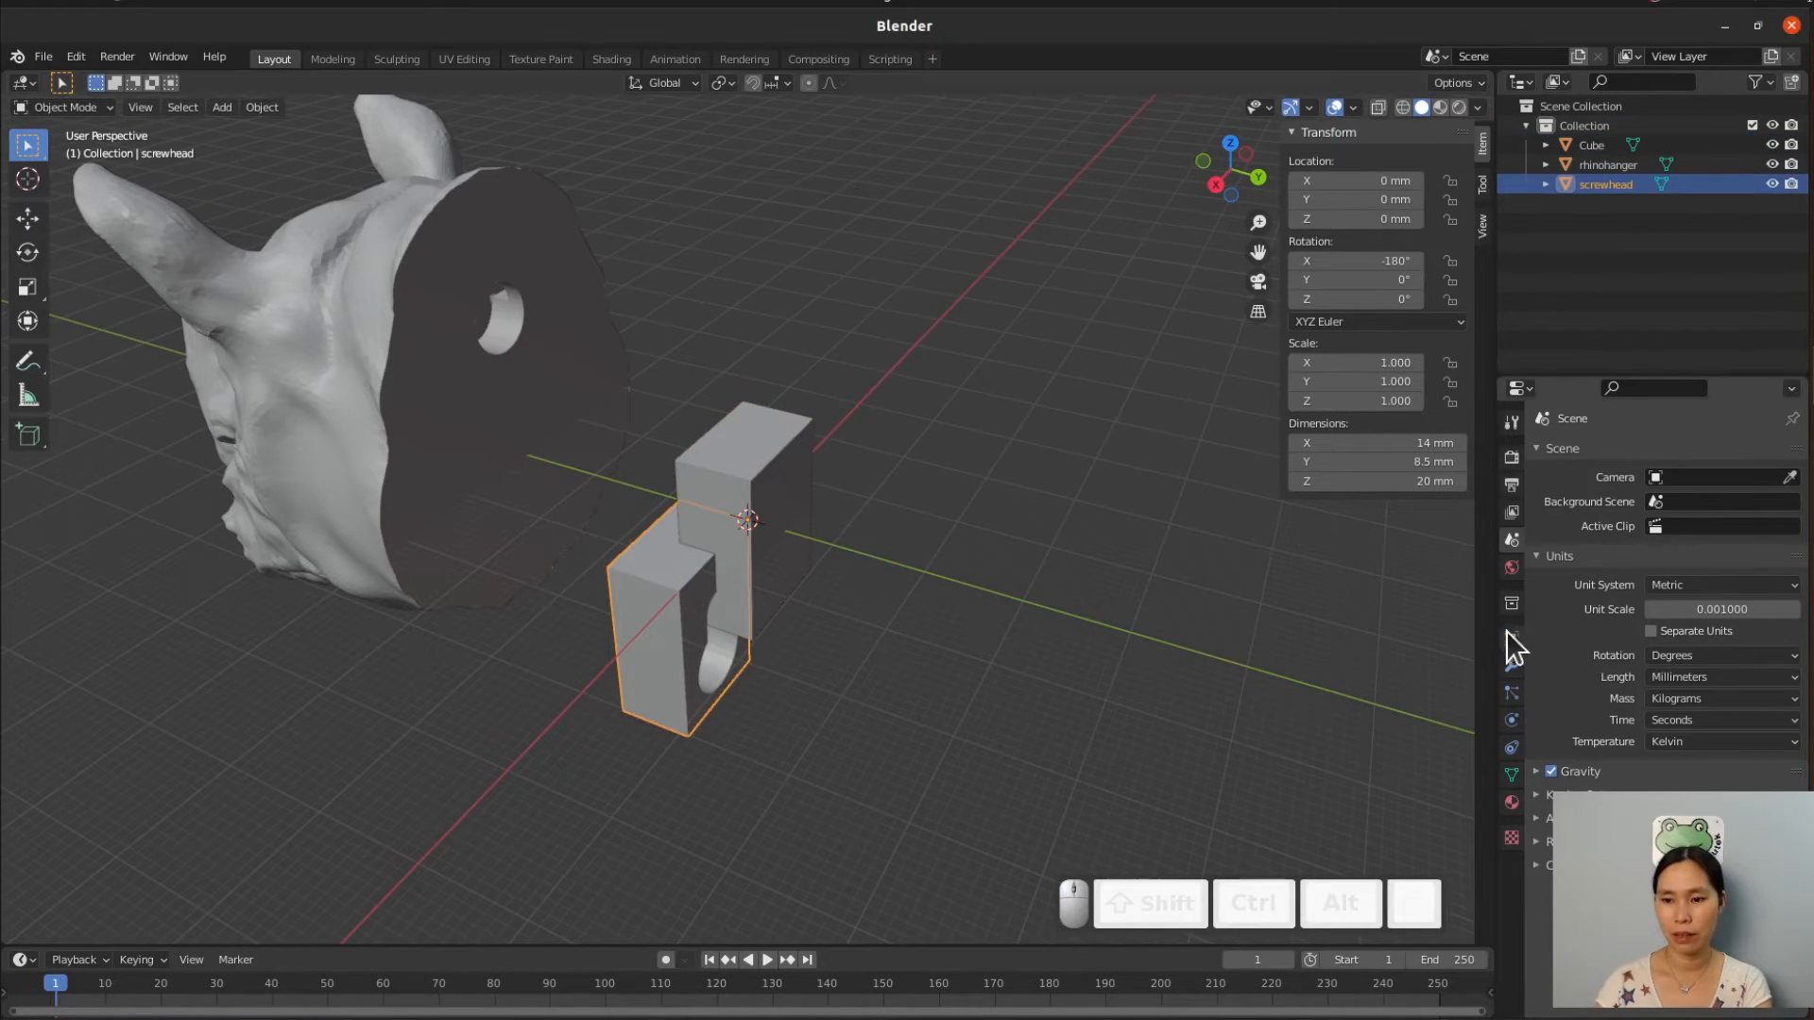
pyautogui.click(1510, 801)
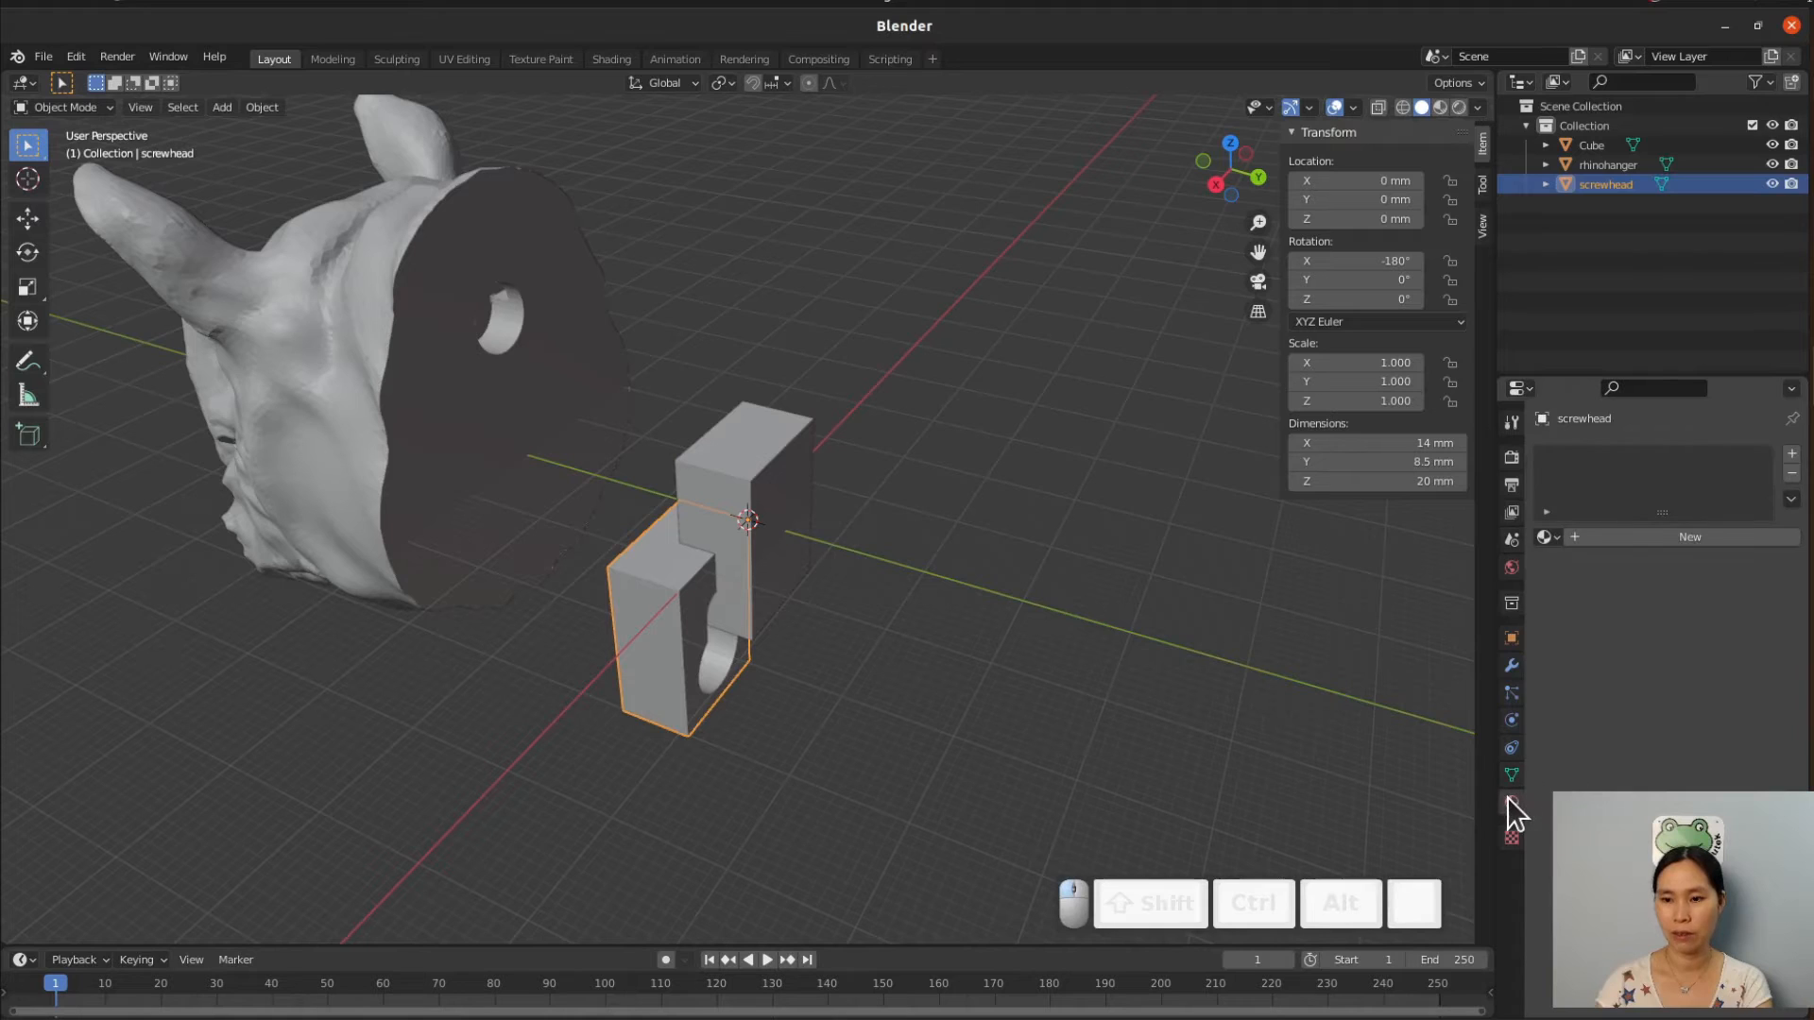
pyautogui.click(1616, 539)
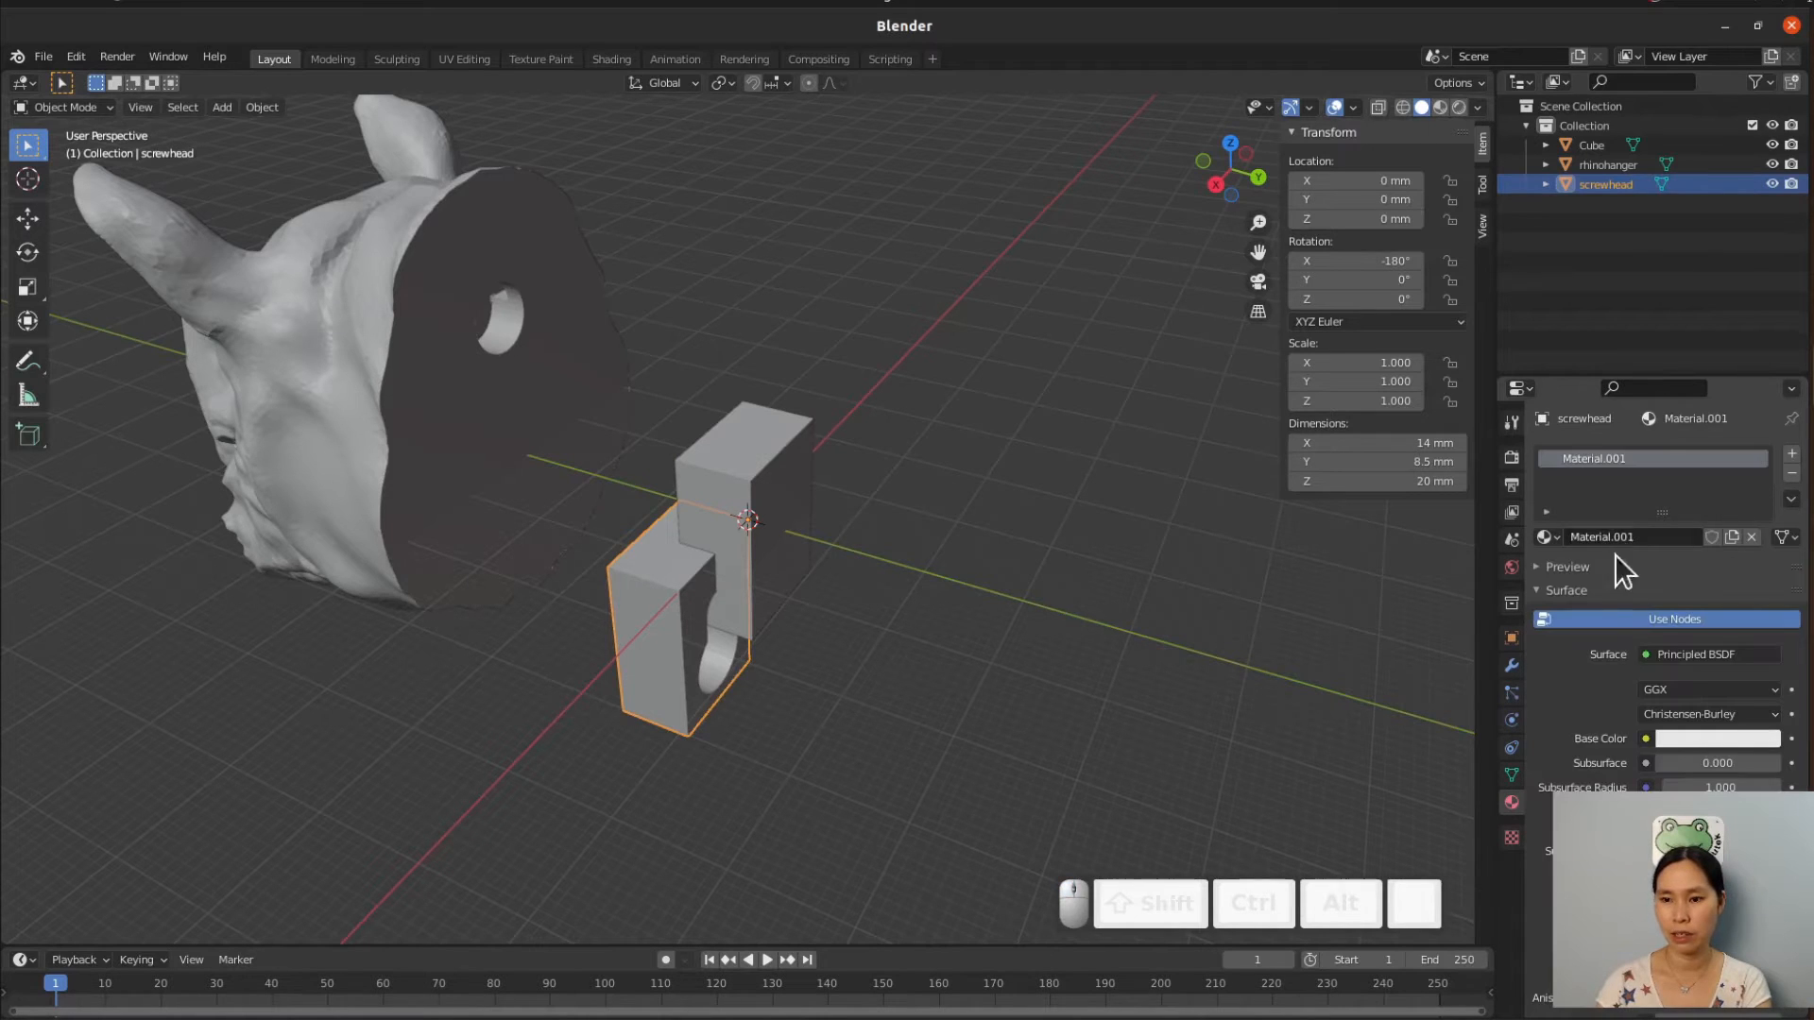
pyautogui.click(1719, 738)
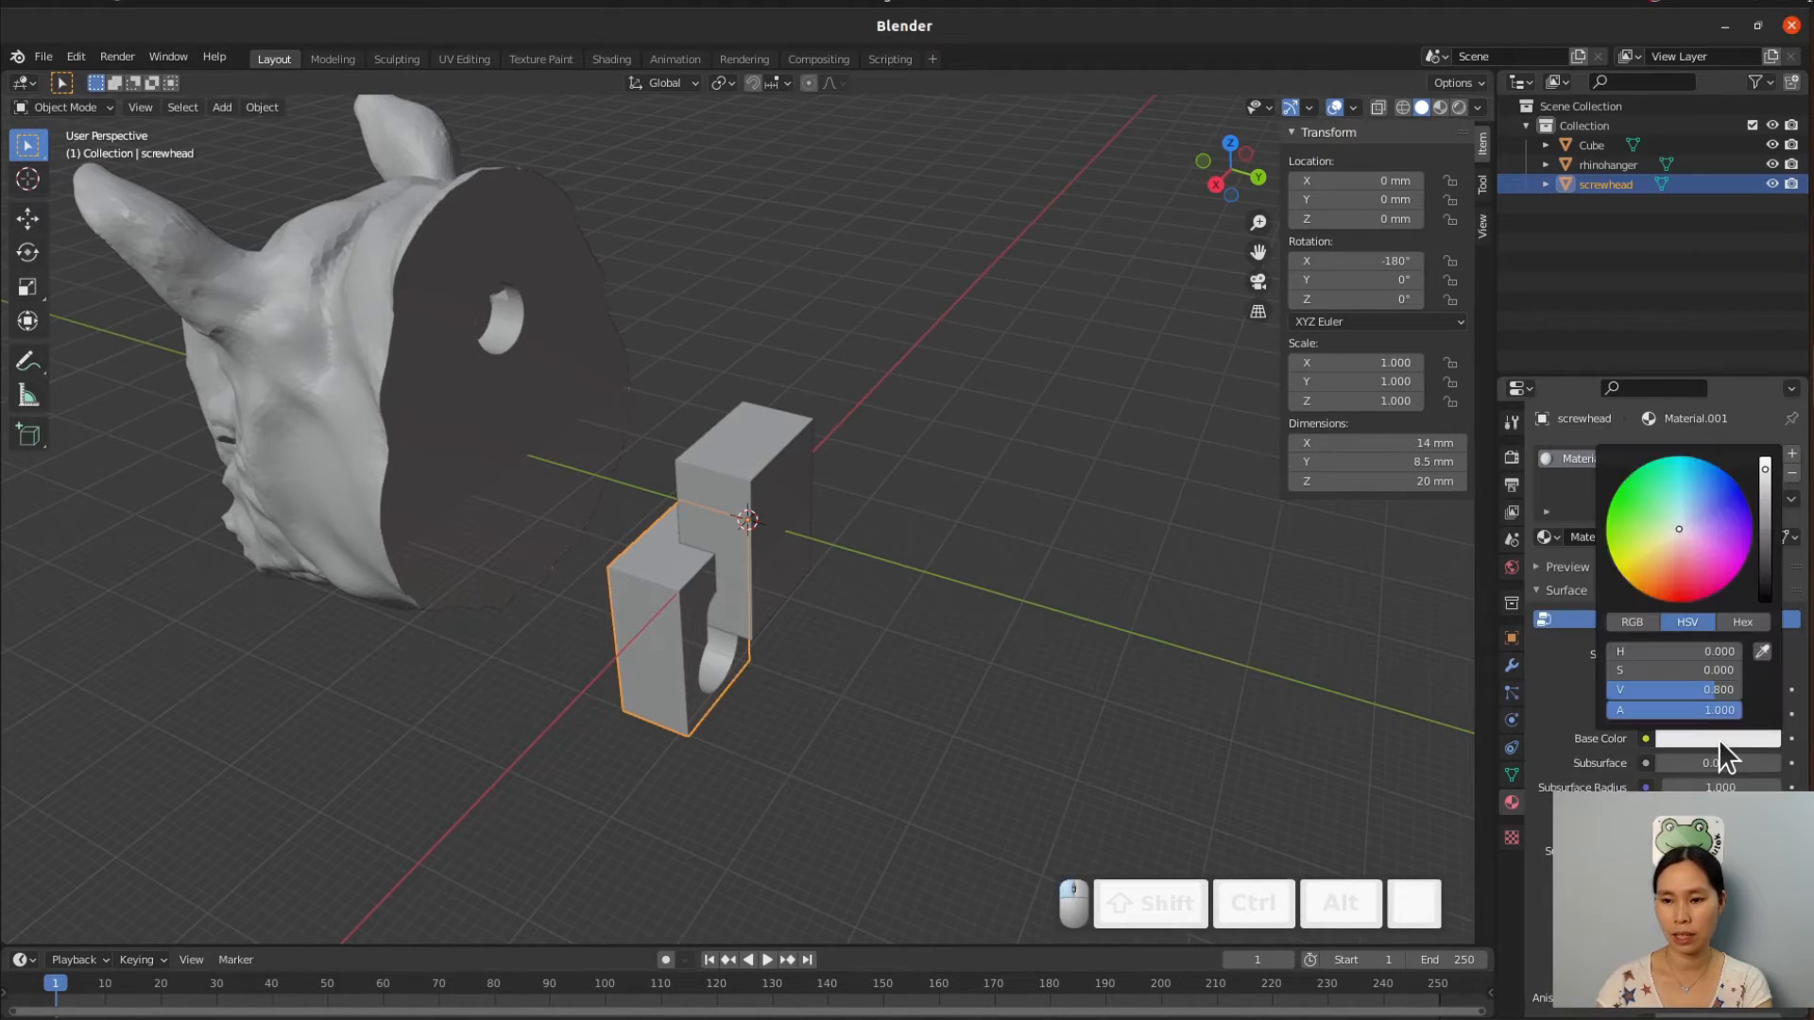
pyautogui.click(1737, 494)
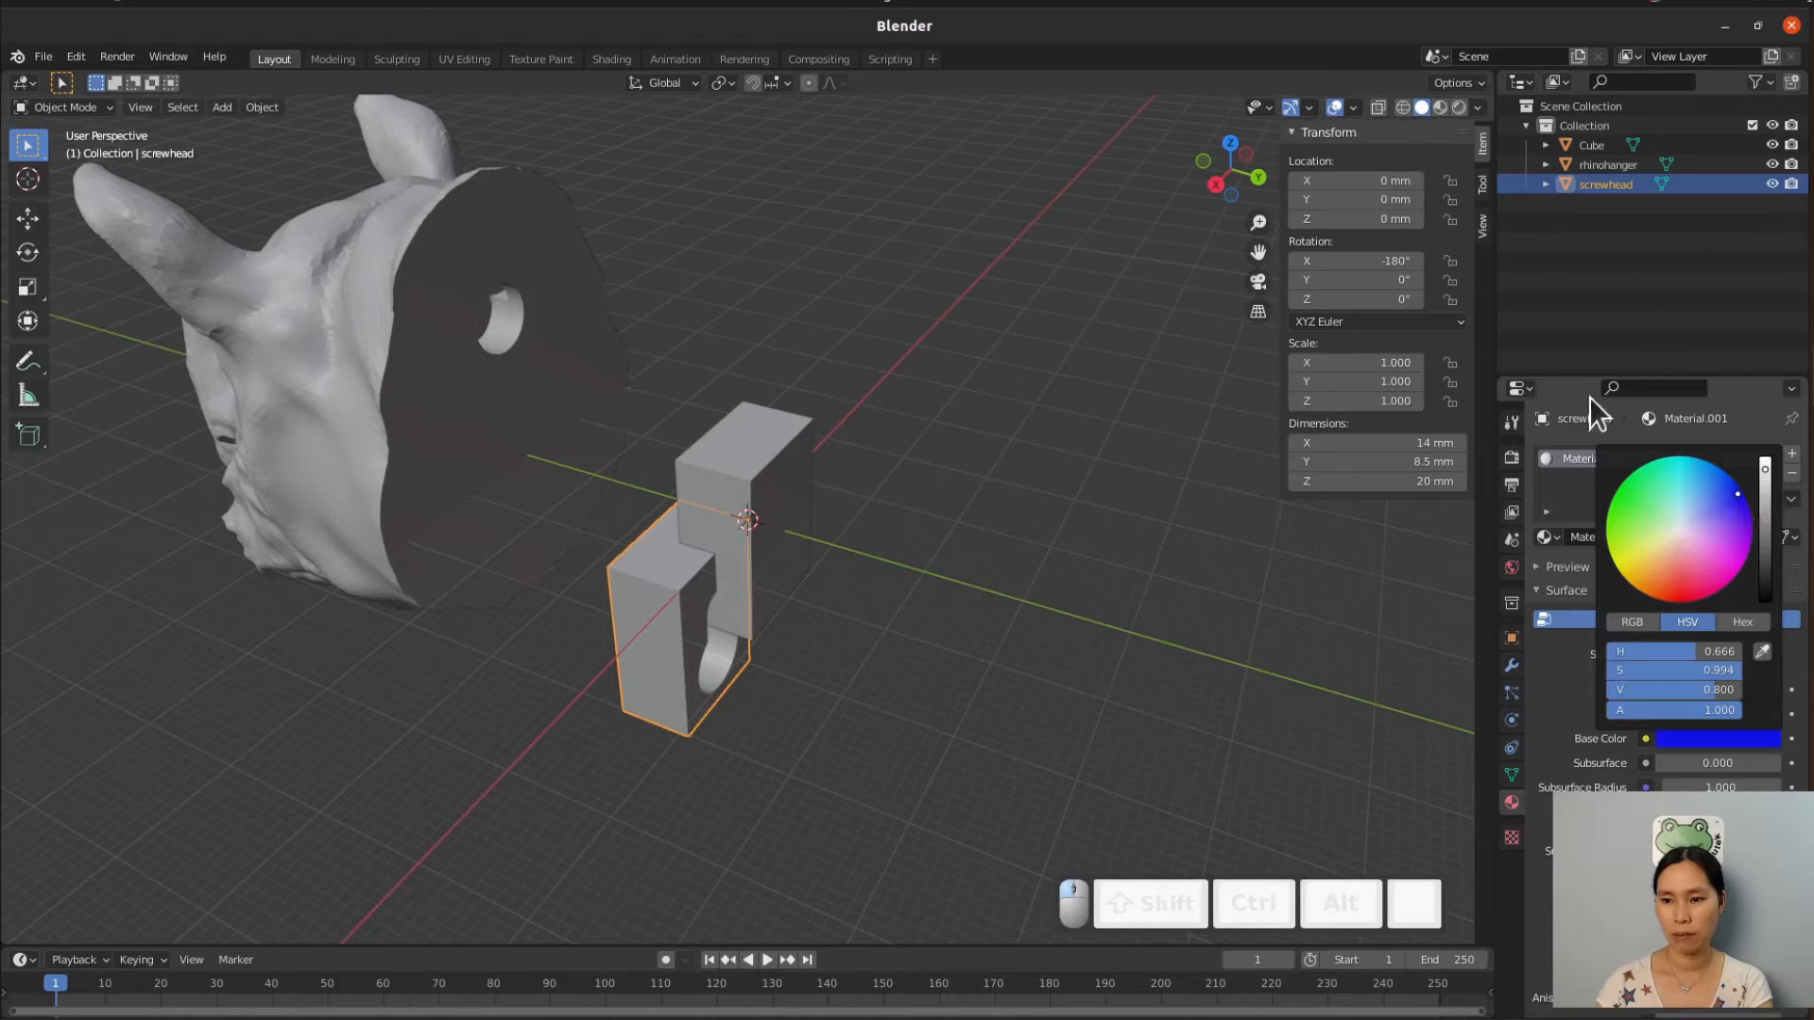
pyautogui.click(1441, 108)
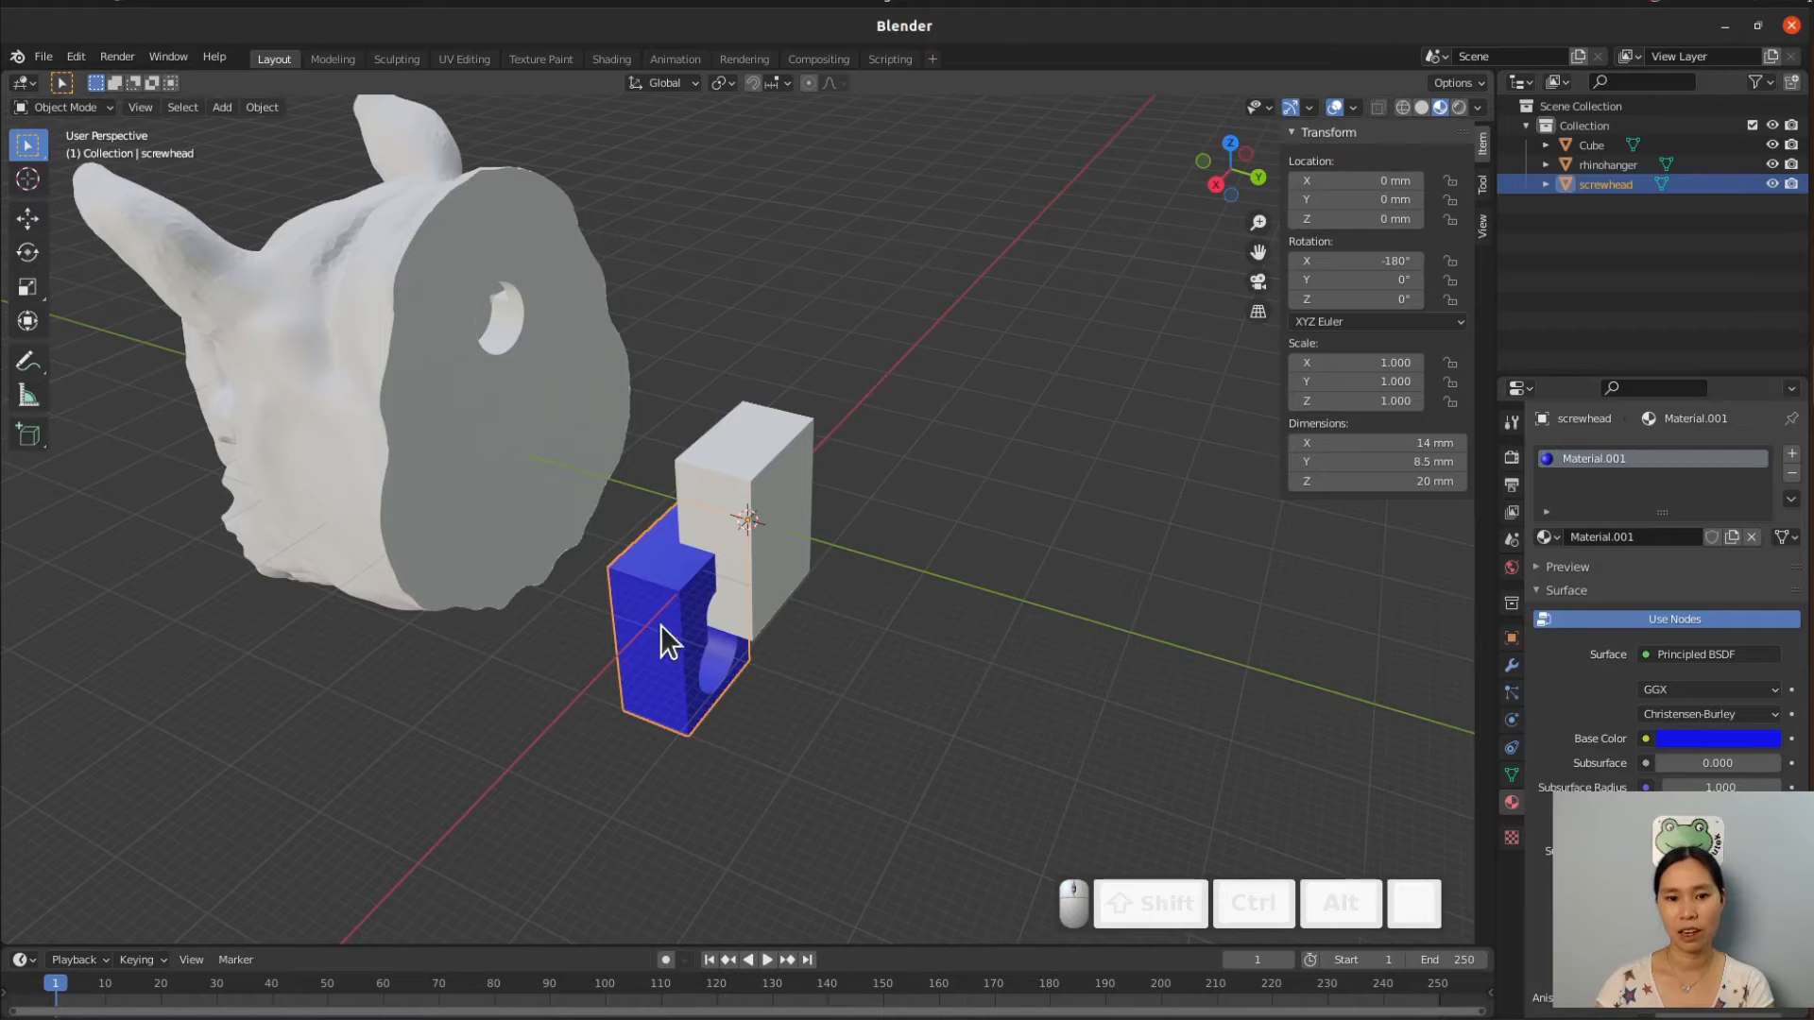
pyautogui.click(1042, 653)
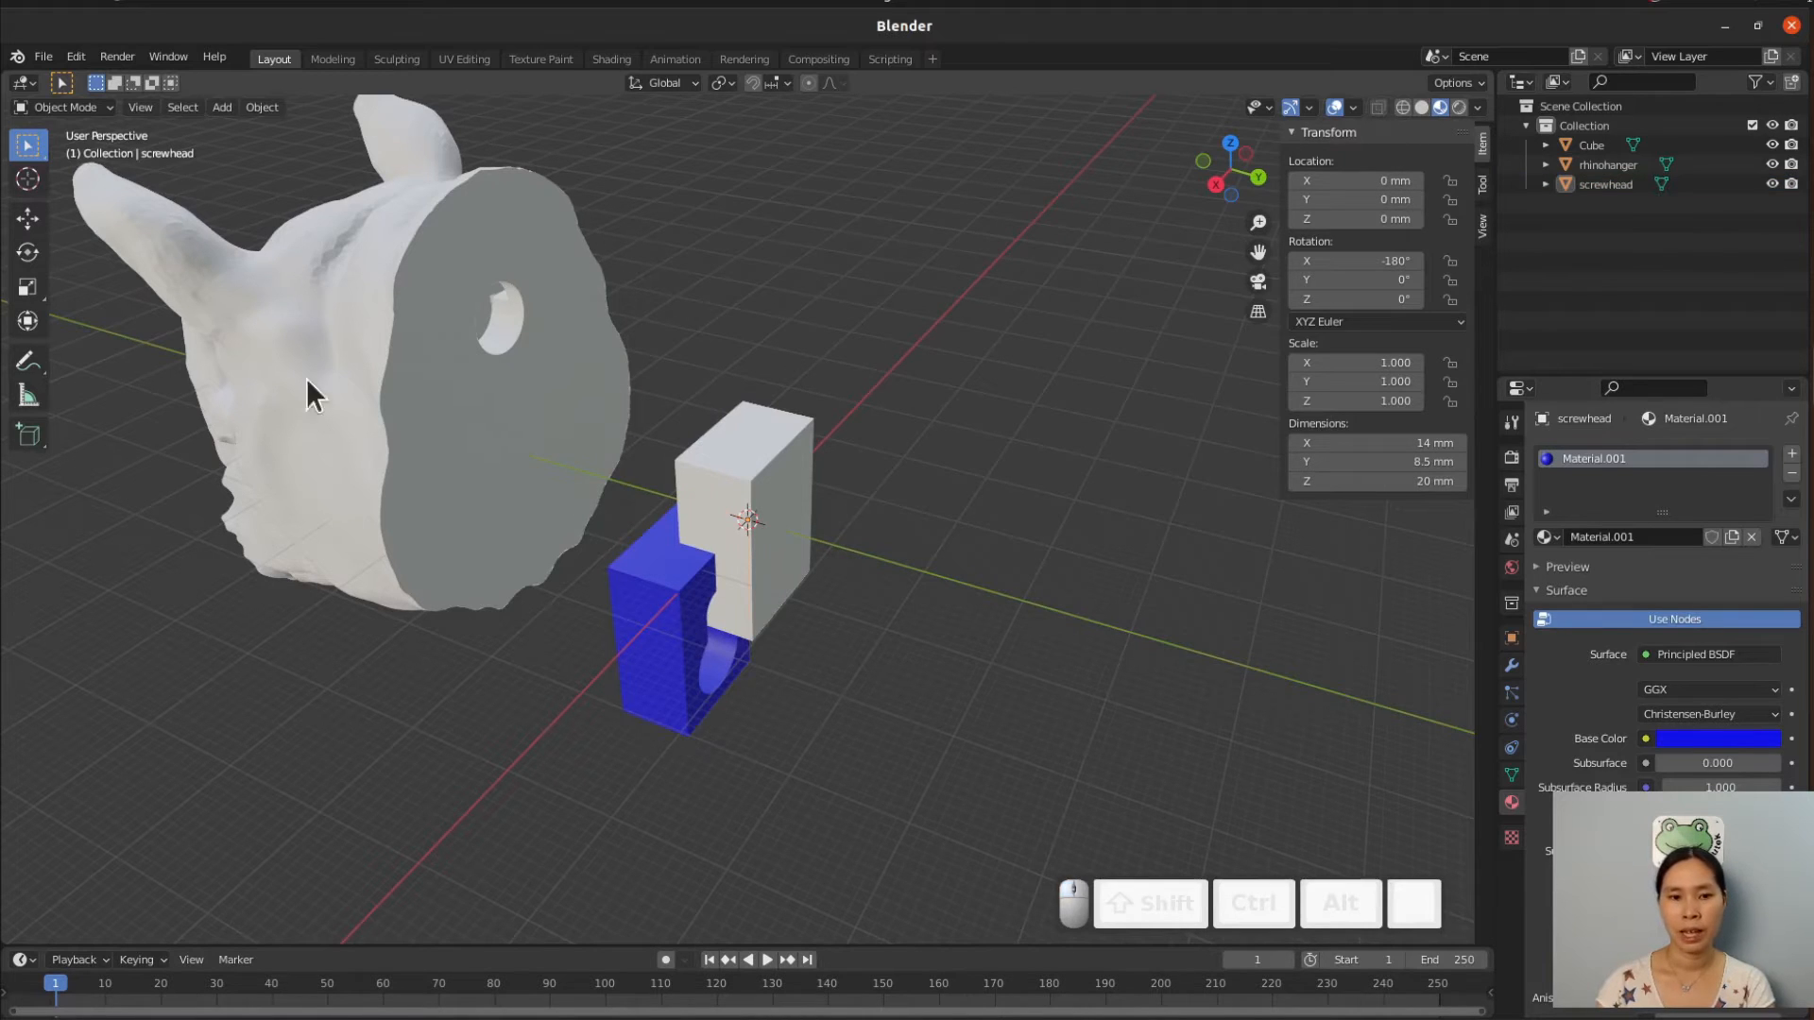
# Give the rhino head a new material with an orange-red base color, and deselect it.
pyautogui.click(474, 398)
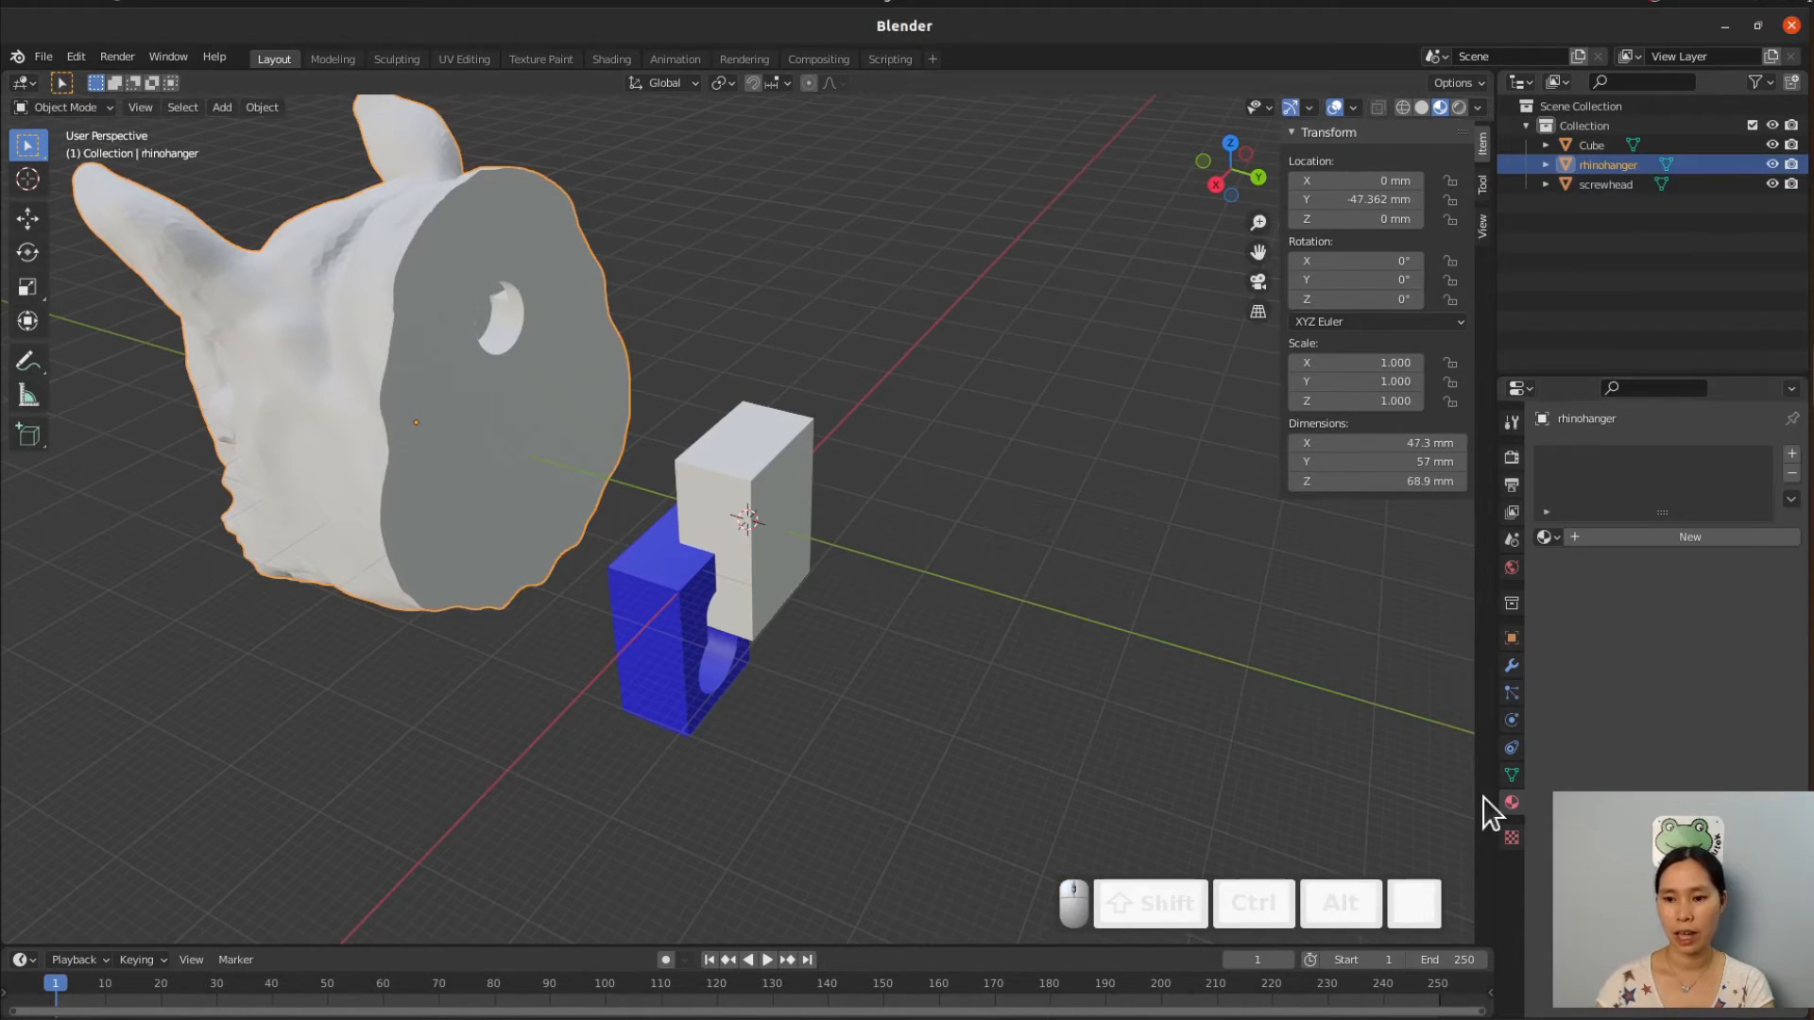
pyautogui.click(1703, 536)
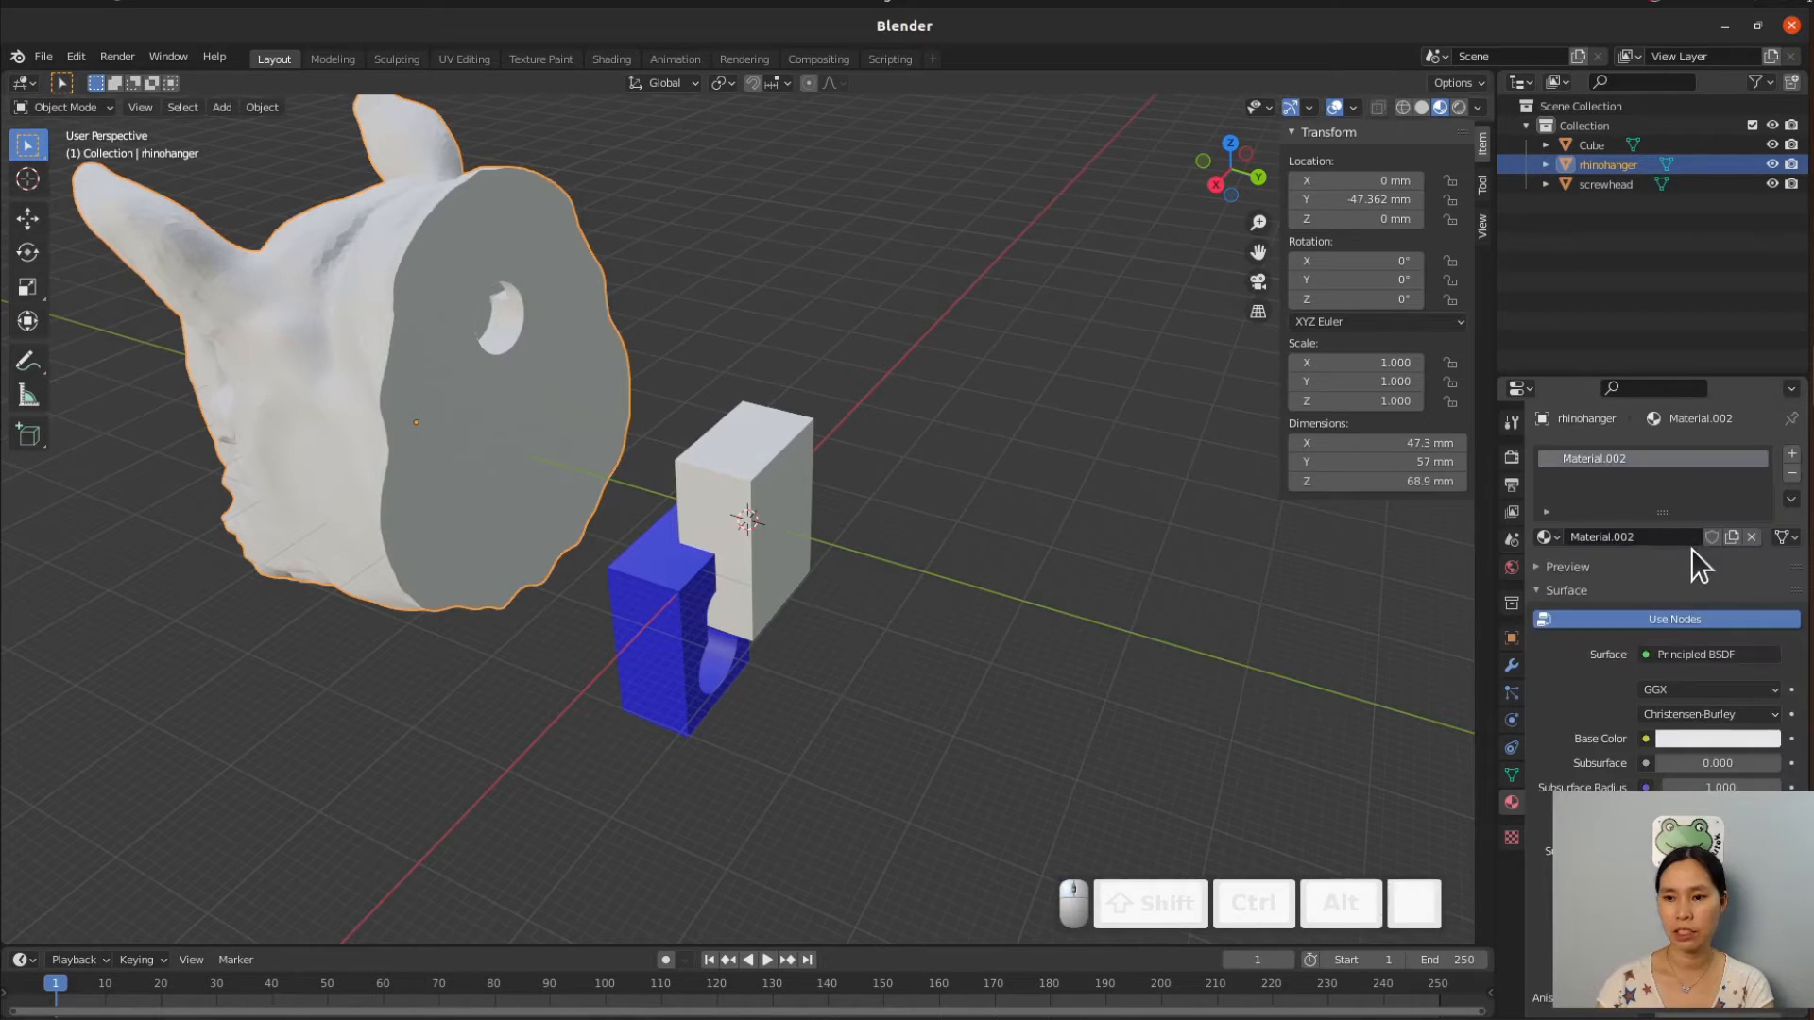
pyautogui.click(1677, 730)
pyautogui.click(1664, 589)
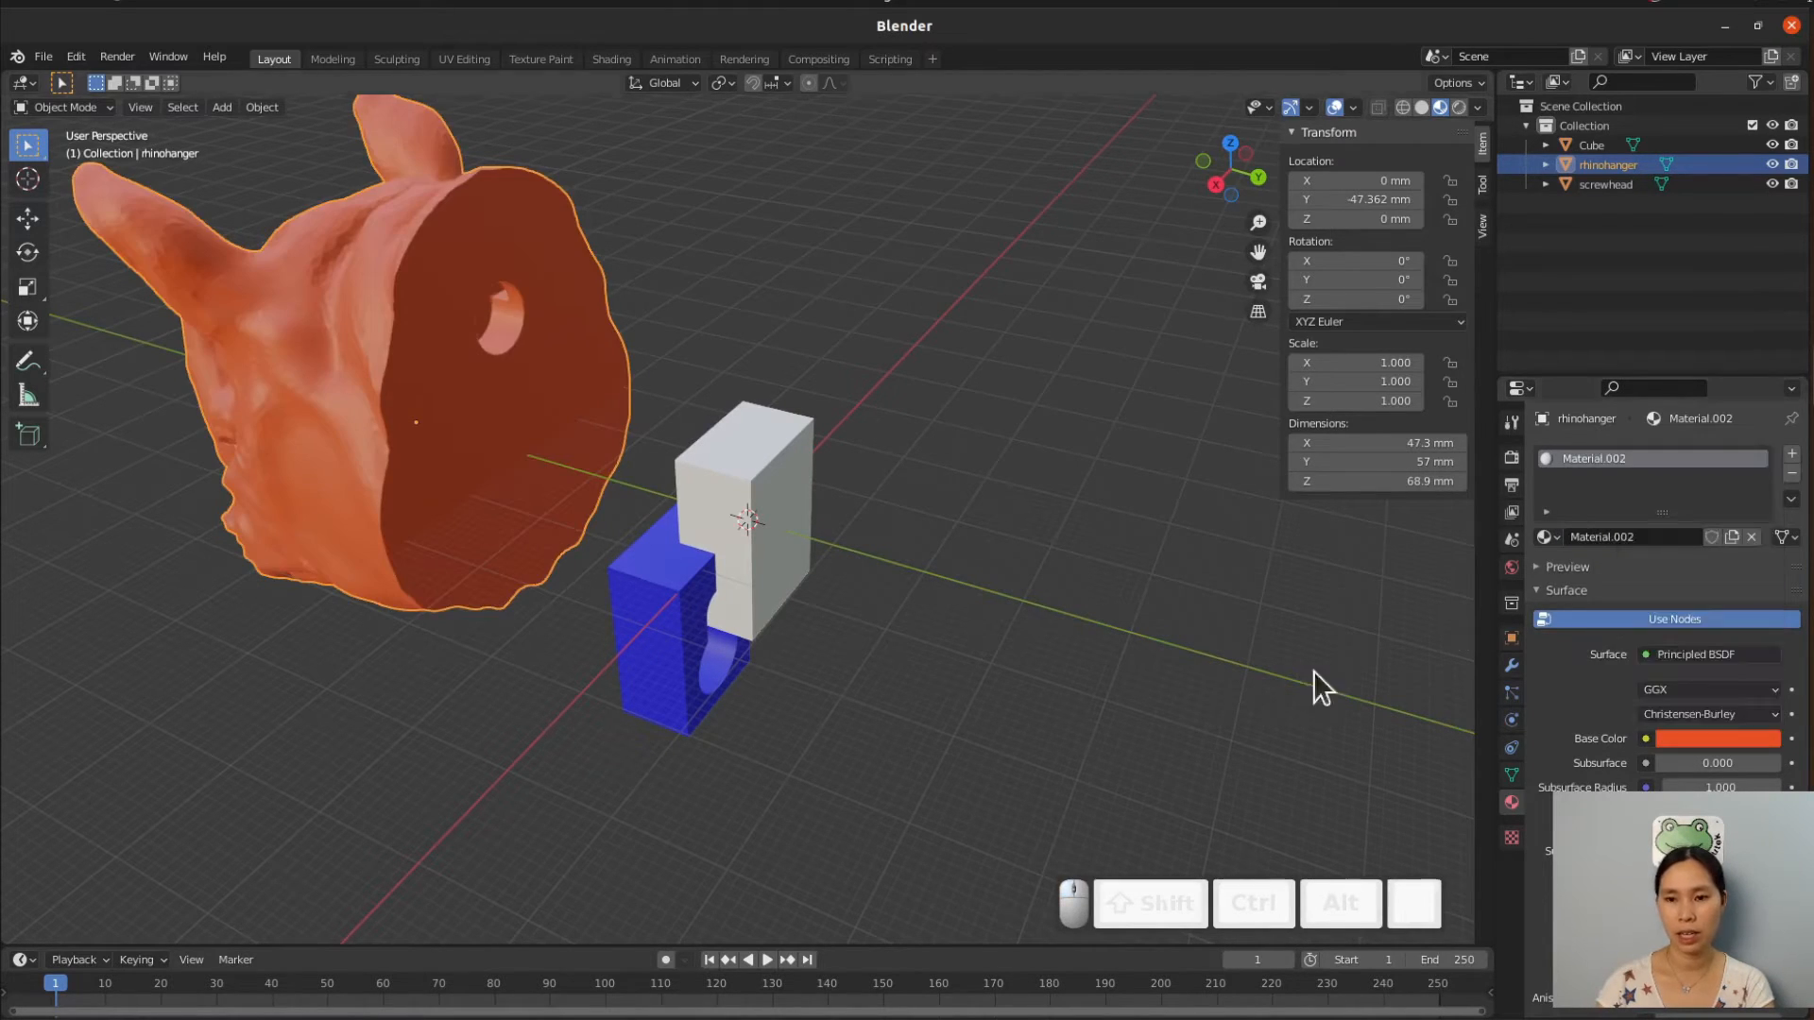
pyautogui.click(1191, 657)
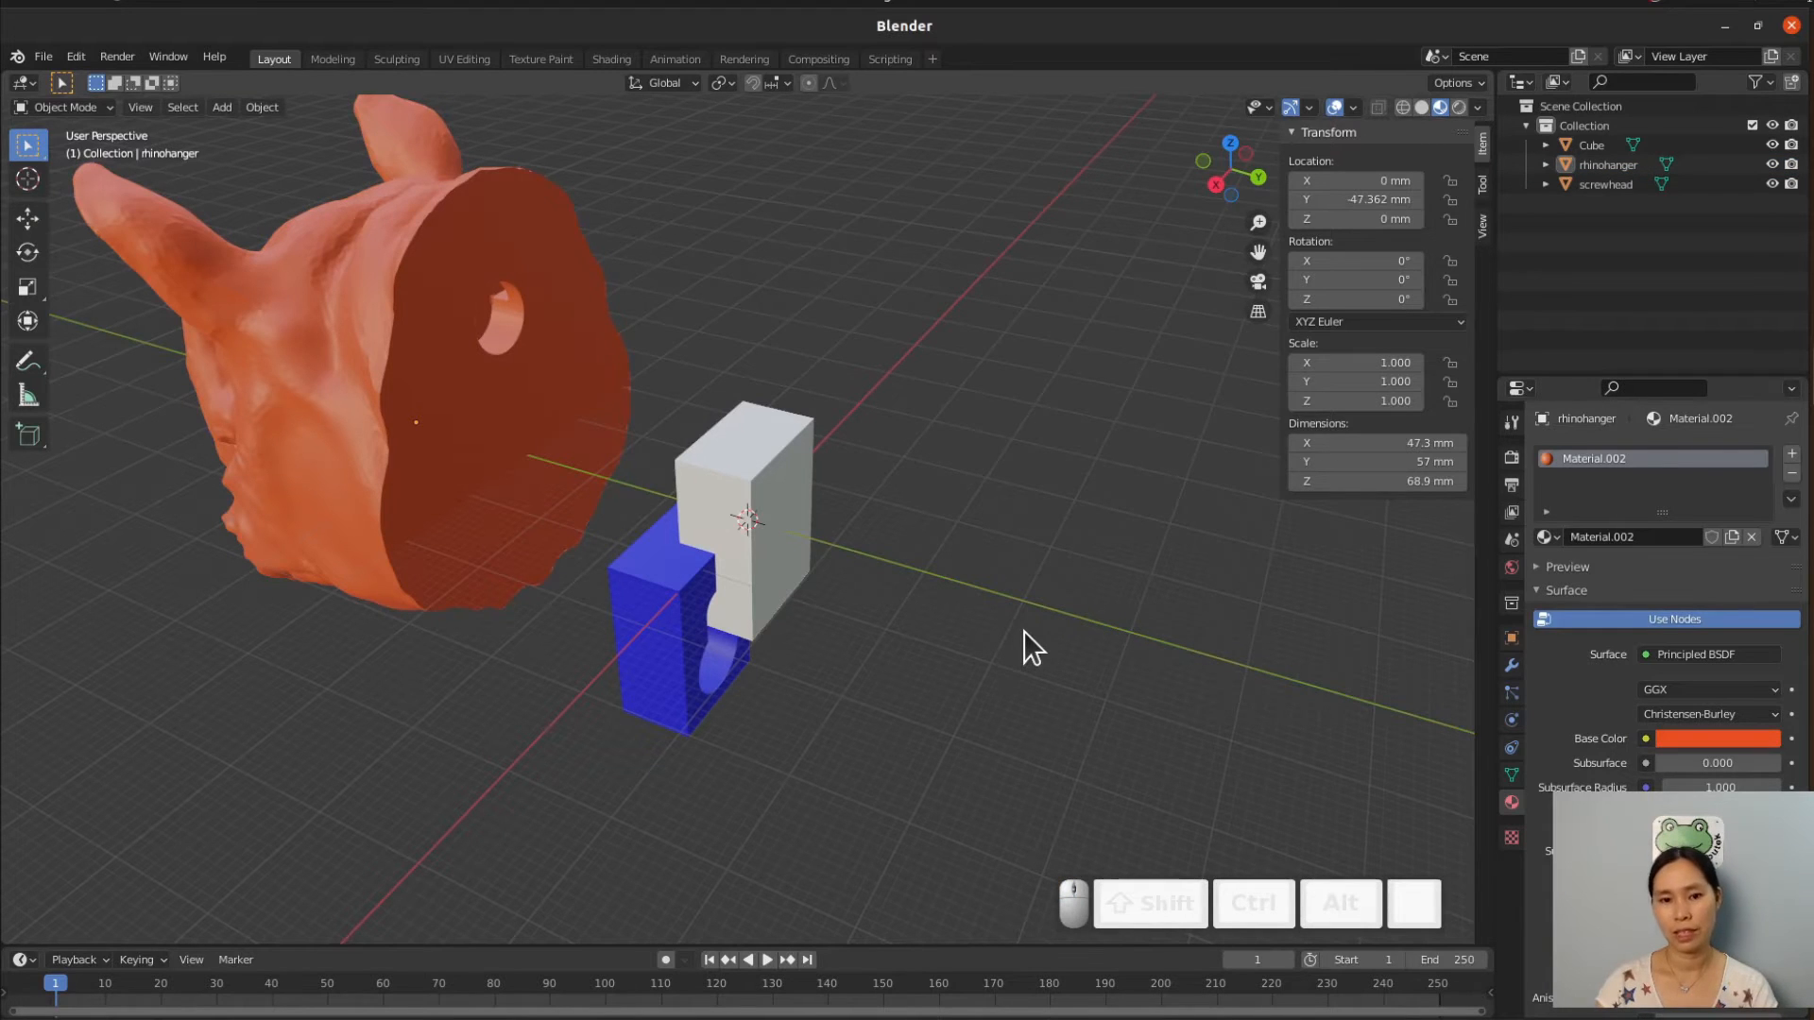
# Move the rhino head about 31.8 mm along the global Y axis so it overlaps the white cube.
pyautogui.moveTo(1024, 631); pyautogui.dragTo(1079, 616, button='middle')
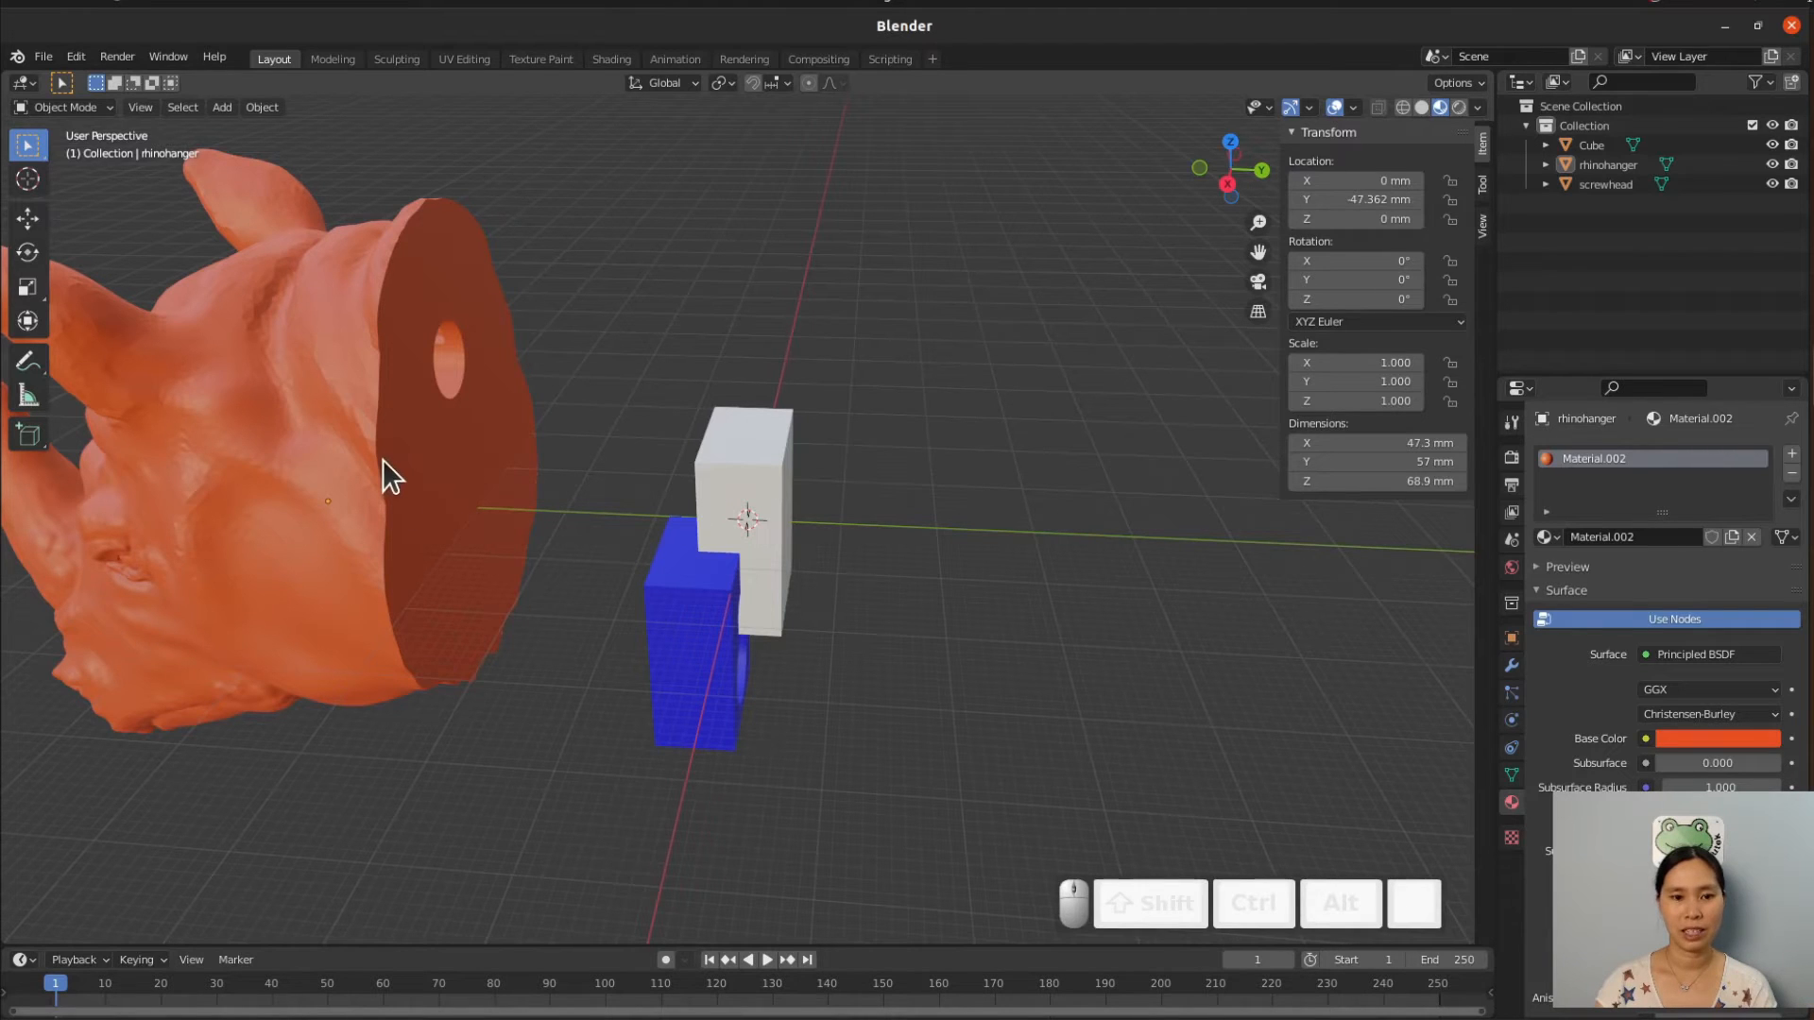
pyautogui.click(341, 498)
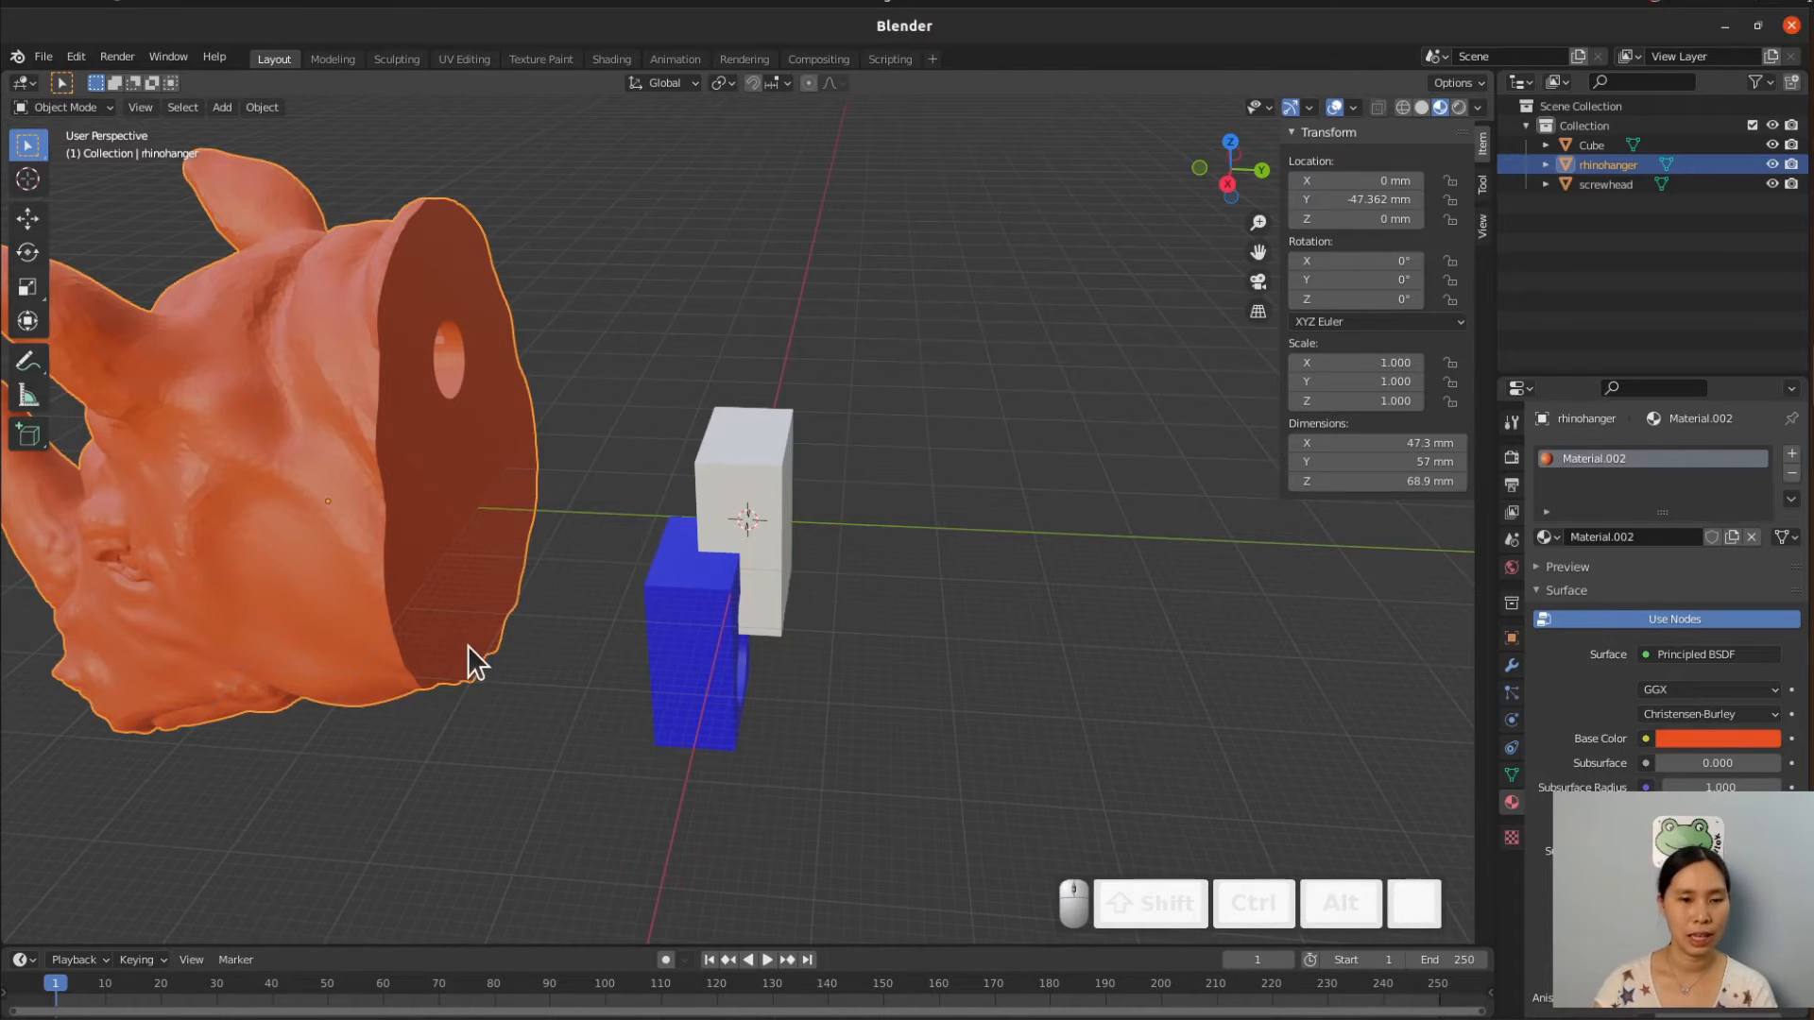
pyautogui.moveTo(594, 716); pyautogui.dragTo(622, 674, button='middle')
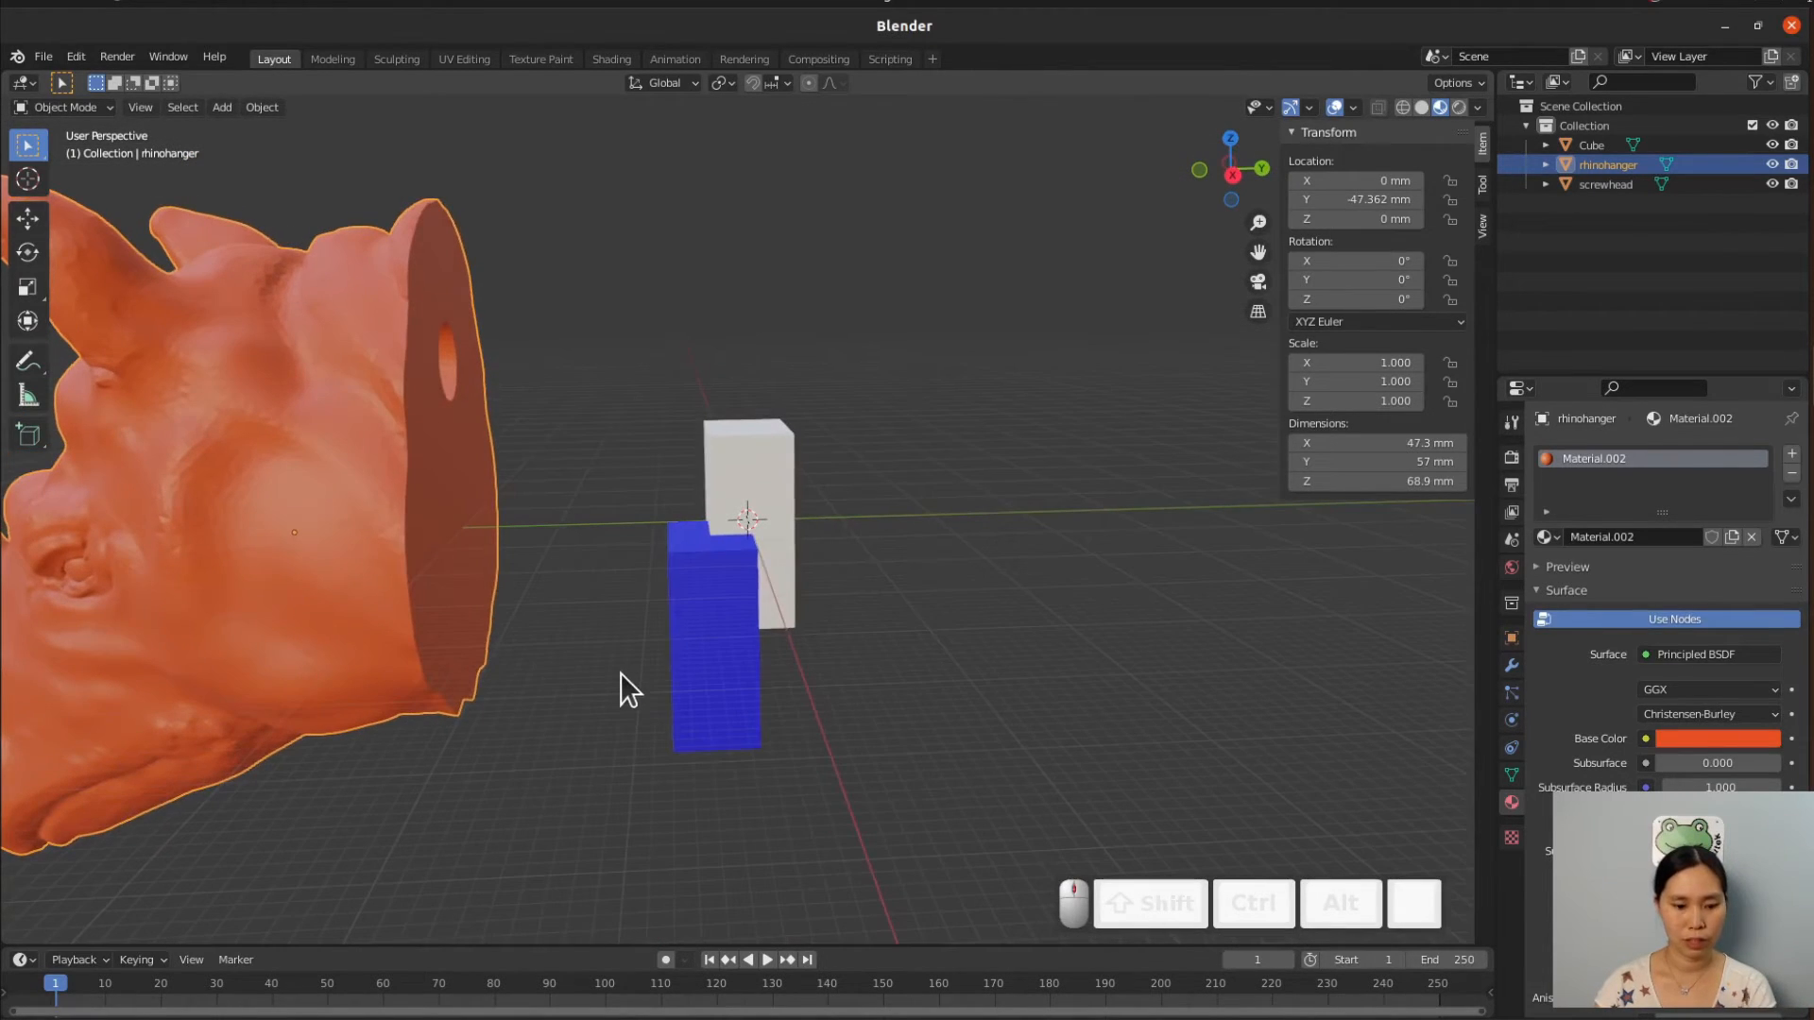
pyautogui.press('g')
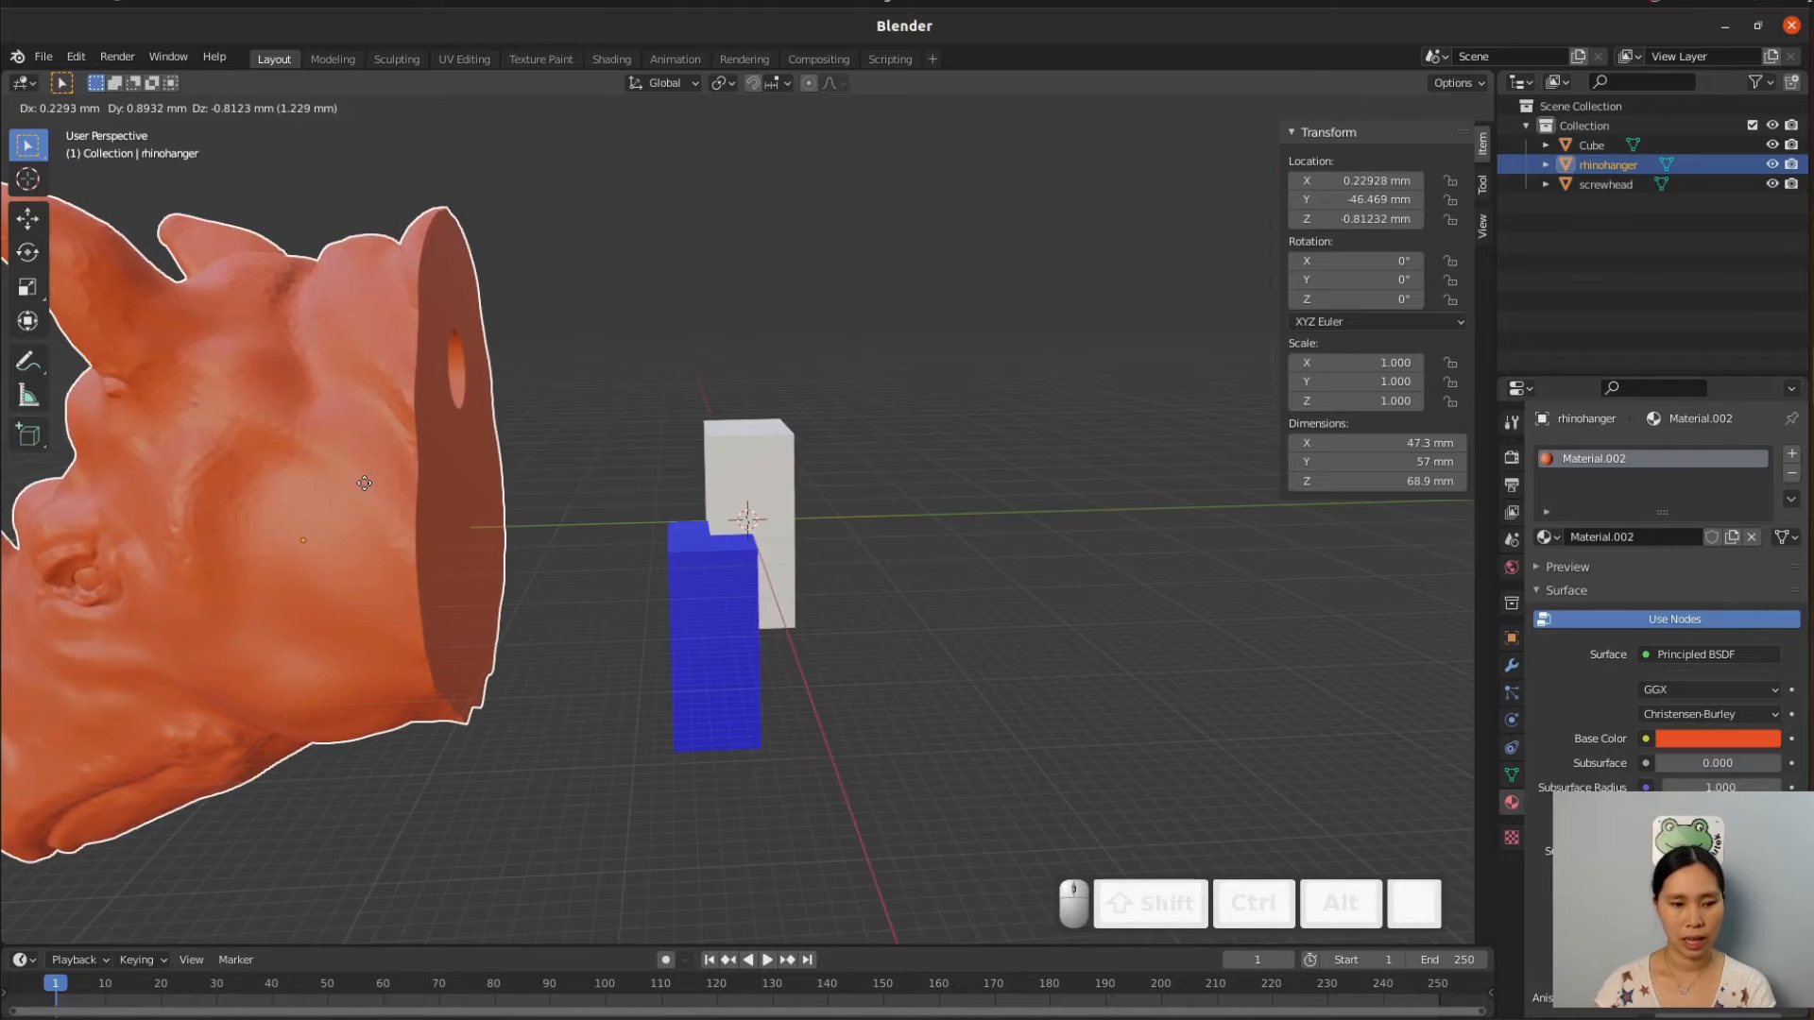
pyautogui.press('y')
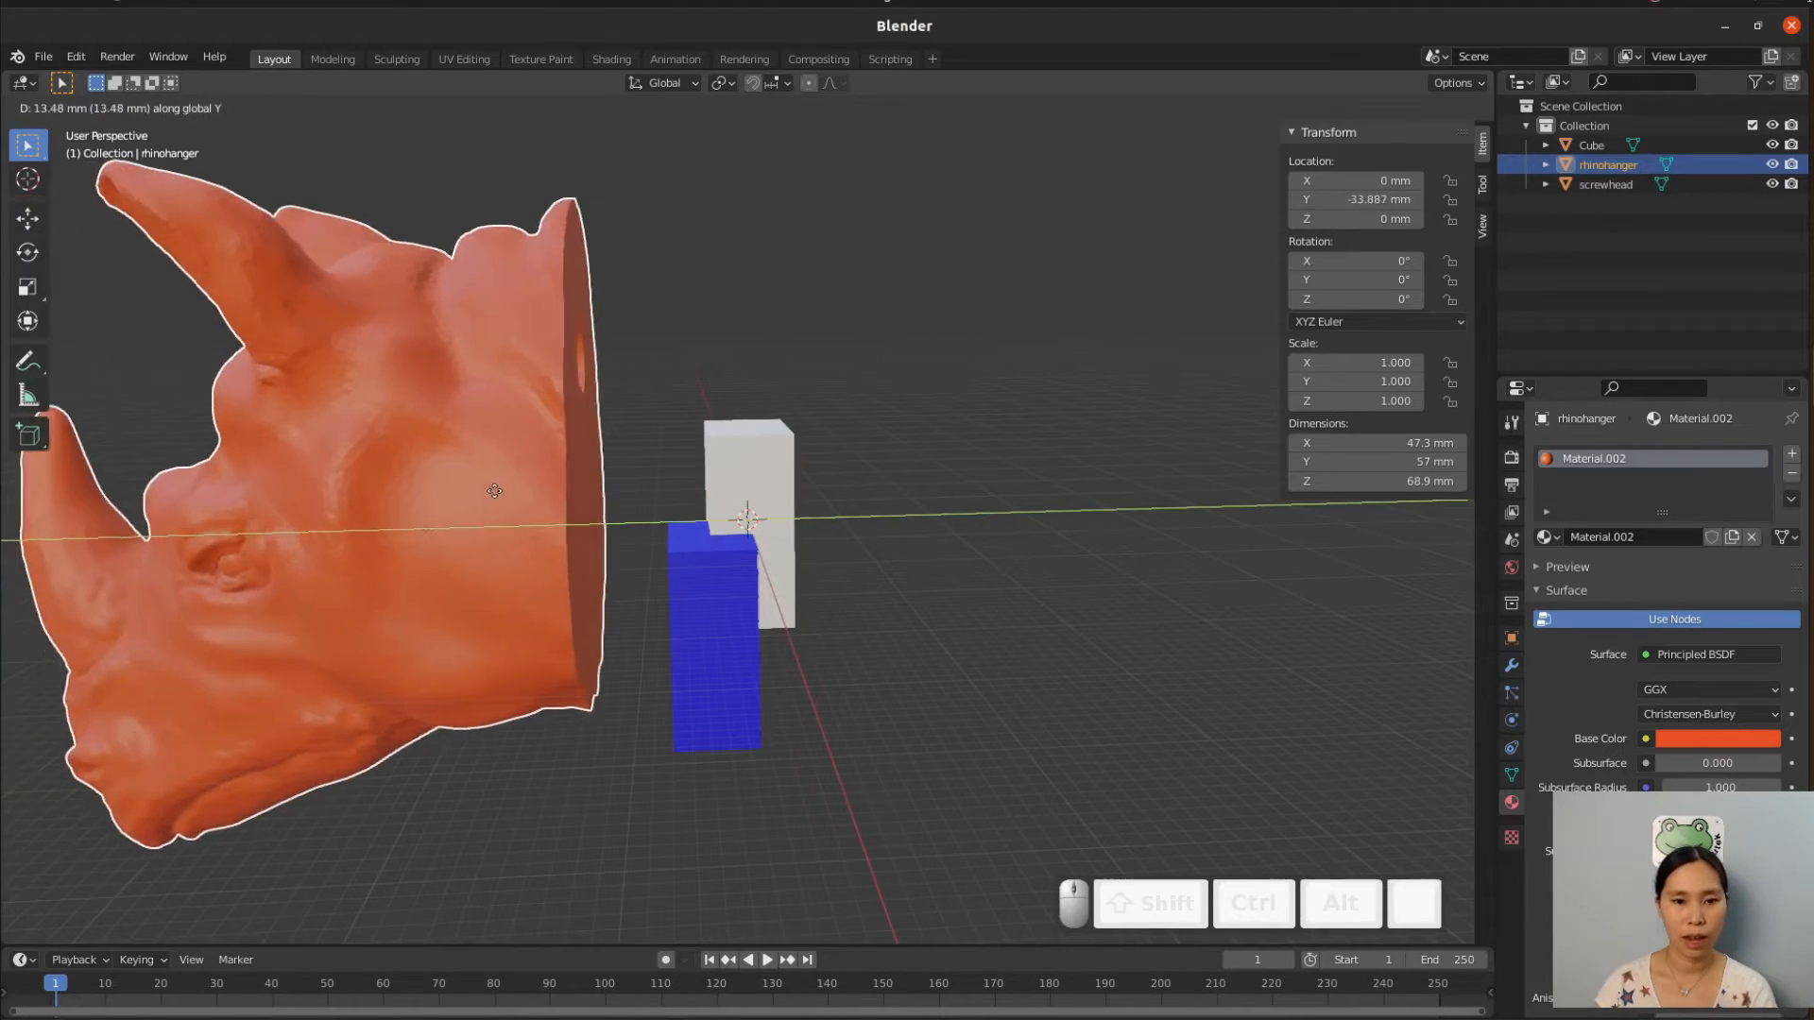
pyautogui.click(661, 517)
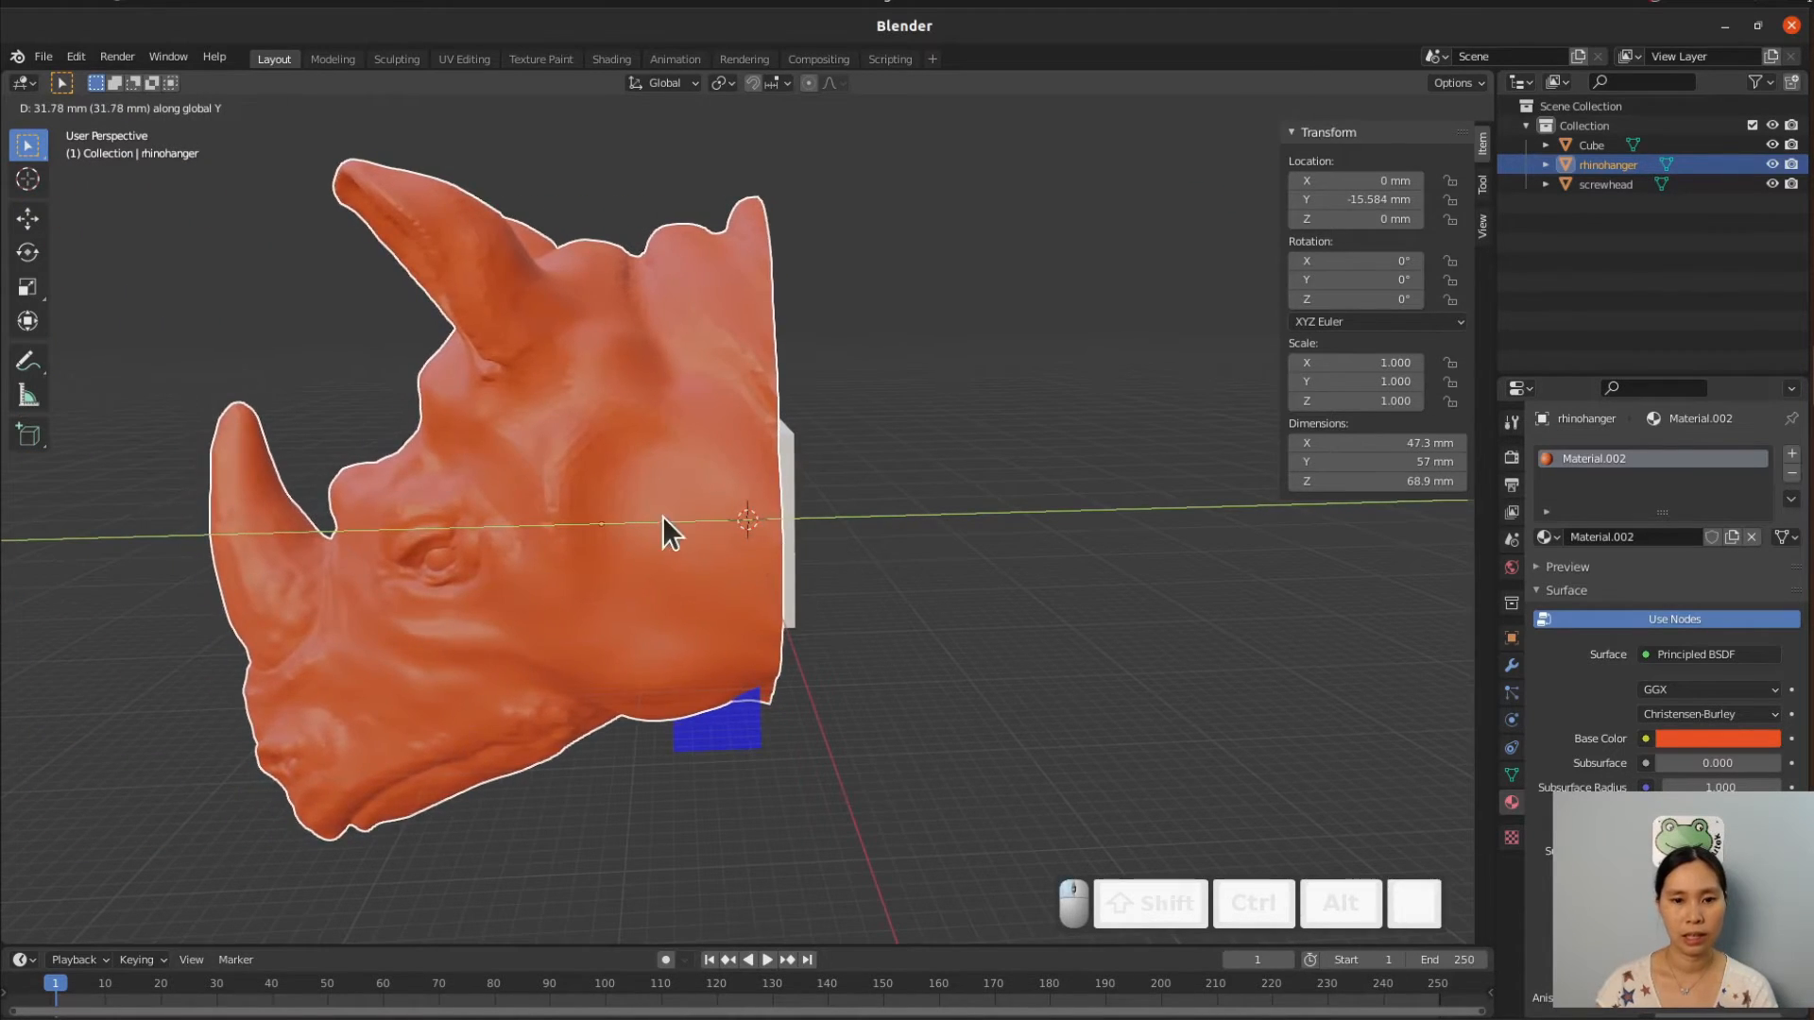
# In the right orthographic view, move the rhino head about 2.7 mm further along Y towards the cube's rear face.
pyautogui.press('KP_3')
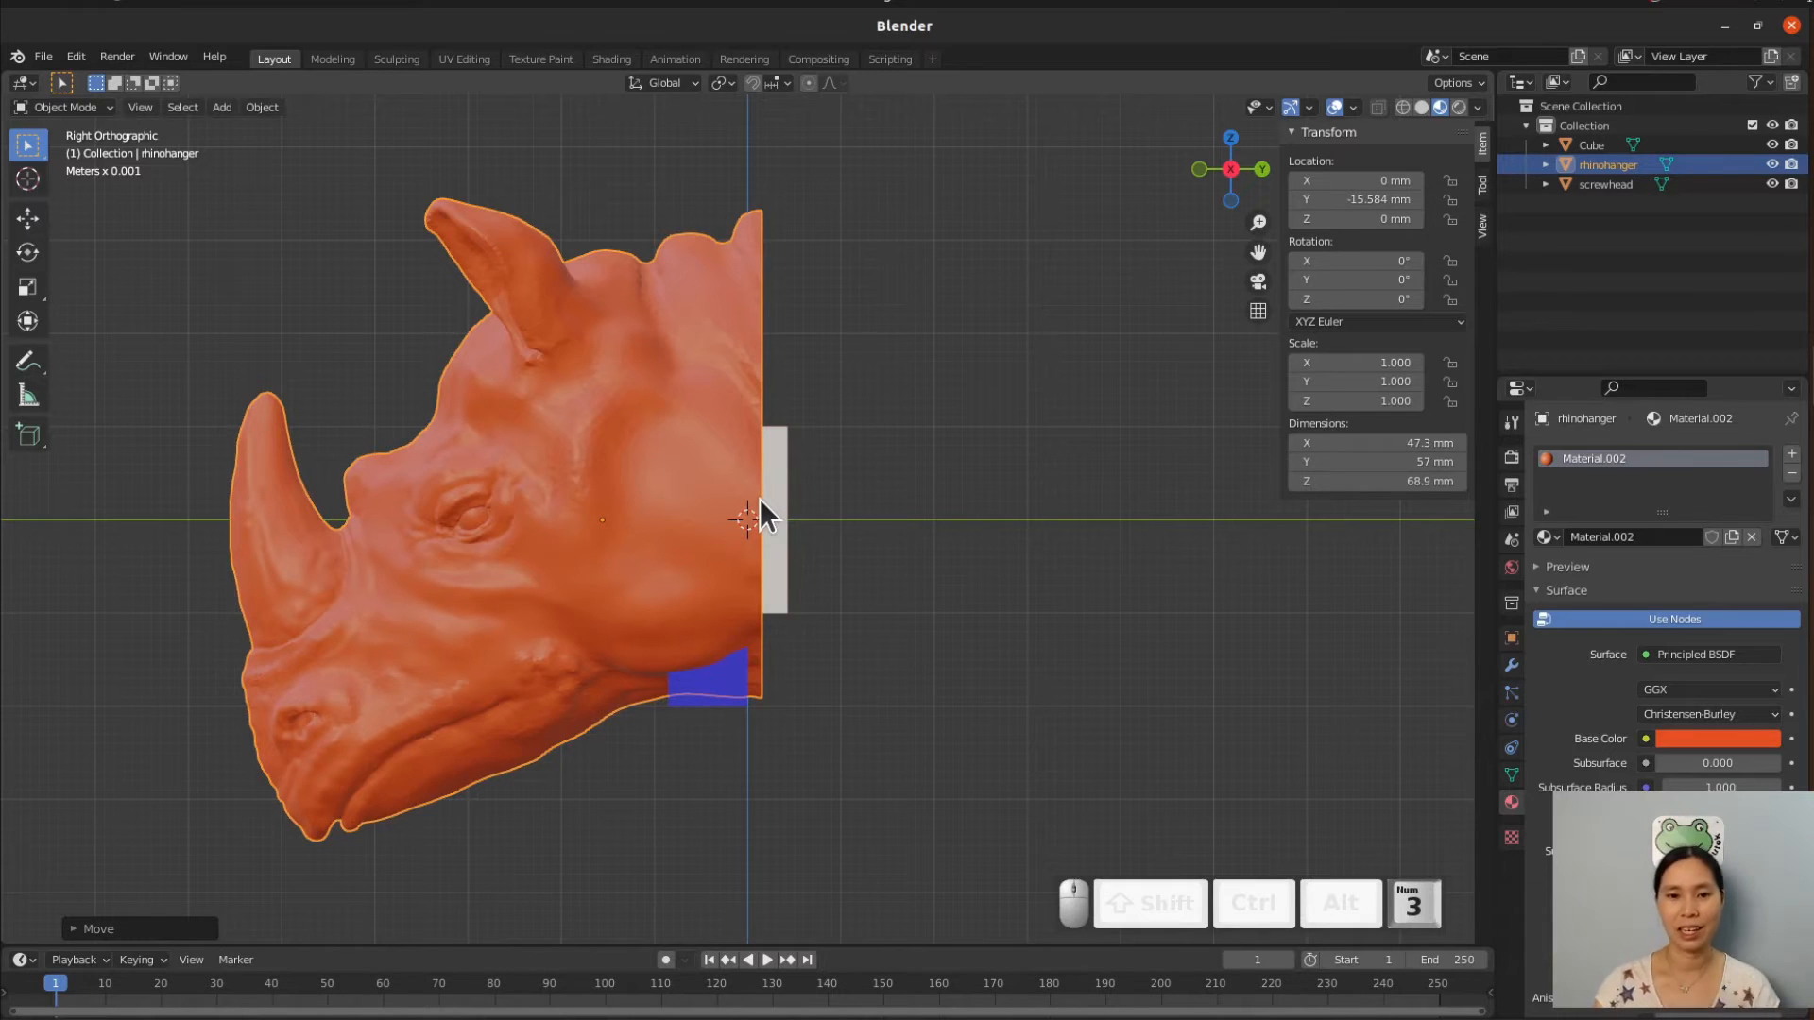
pyautogui.scroll(2, 760, 500)
pyautogui.scroll(3, 779, 398)
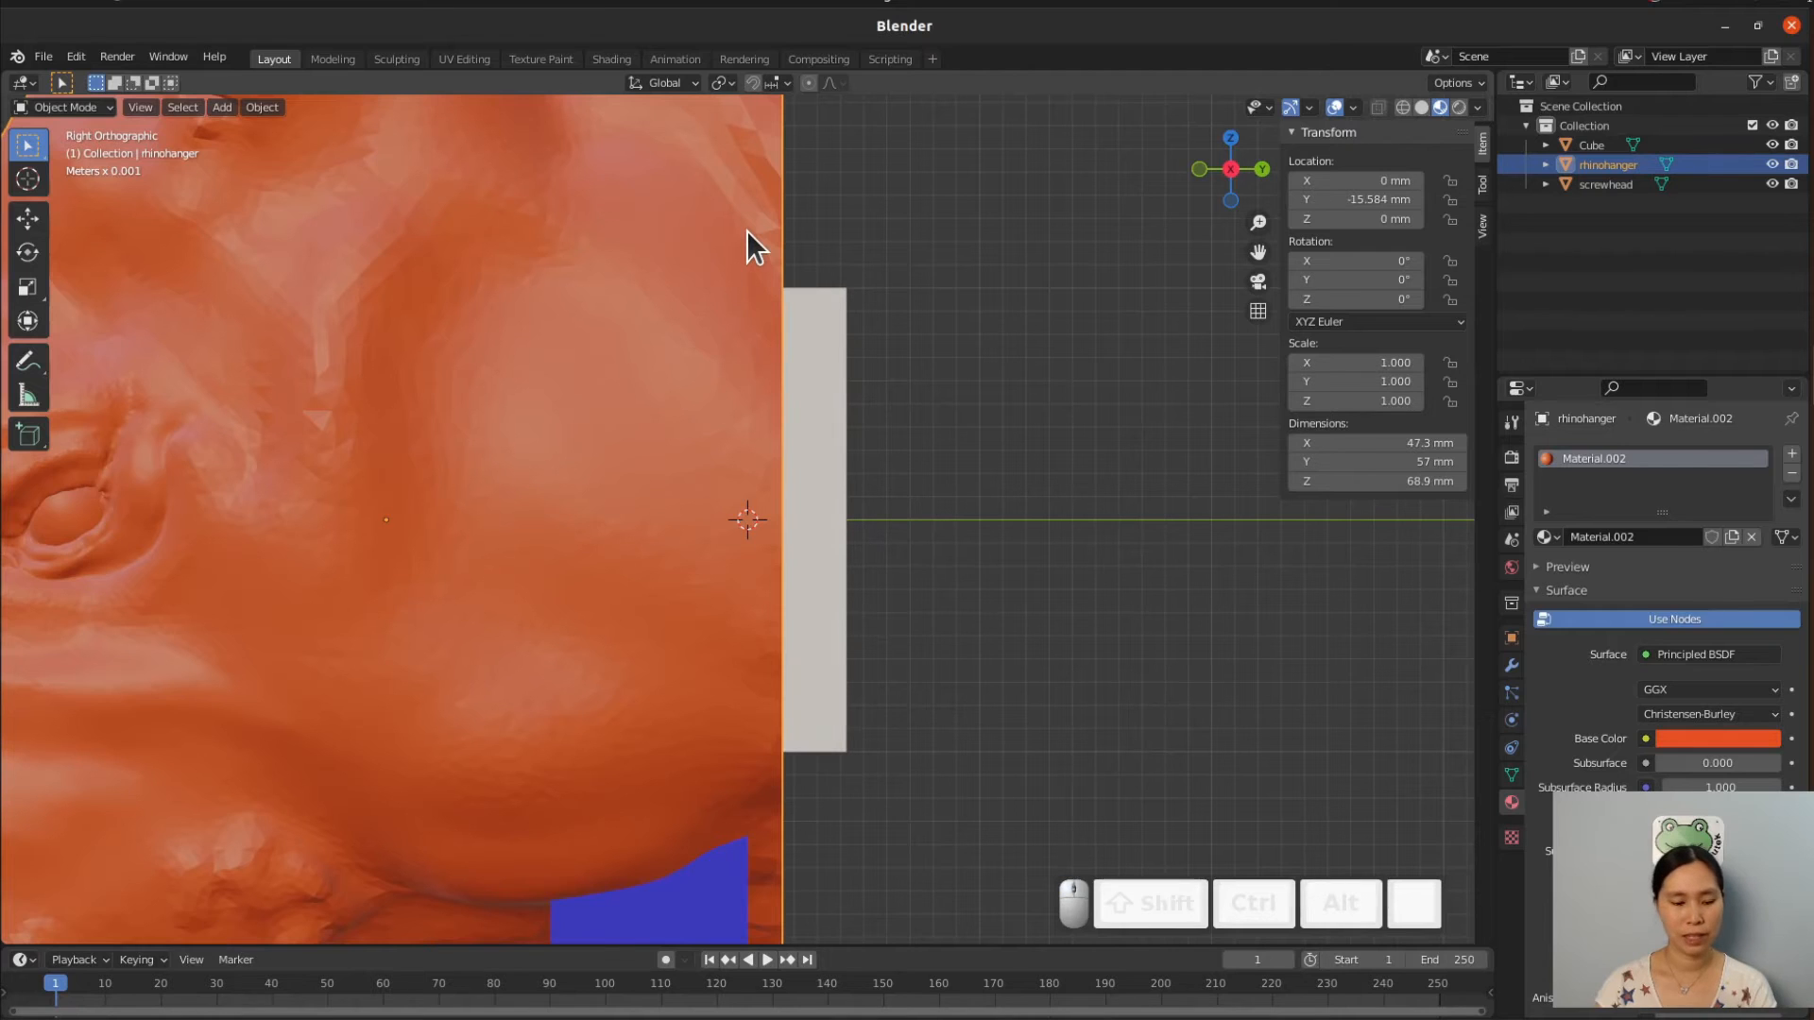
pyautogui.press('g')
pyautogui.press('y')
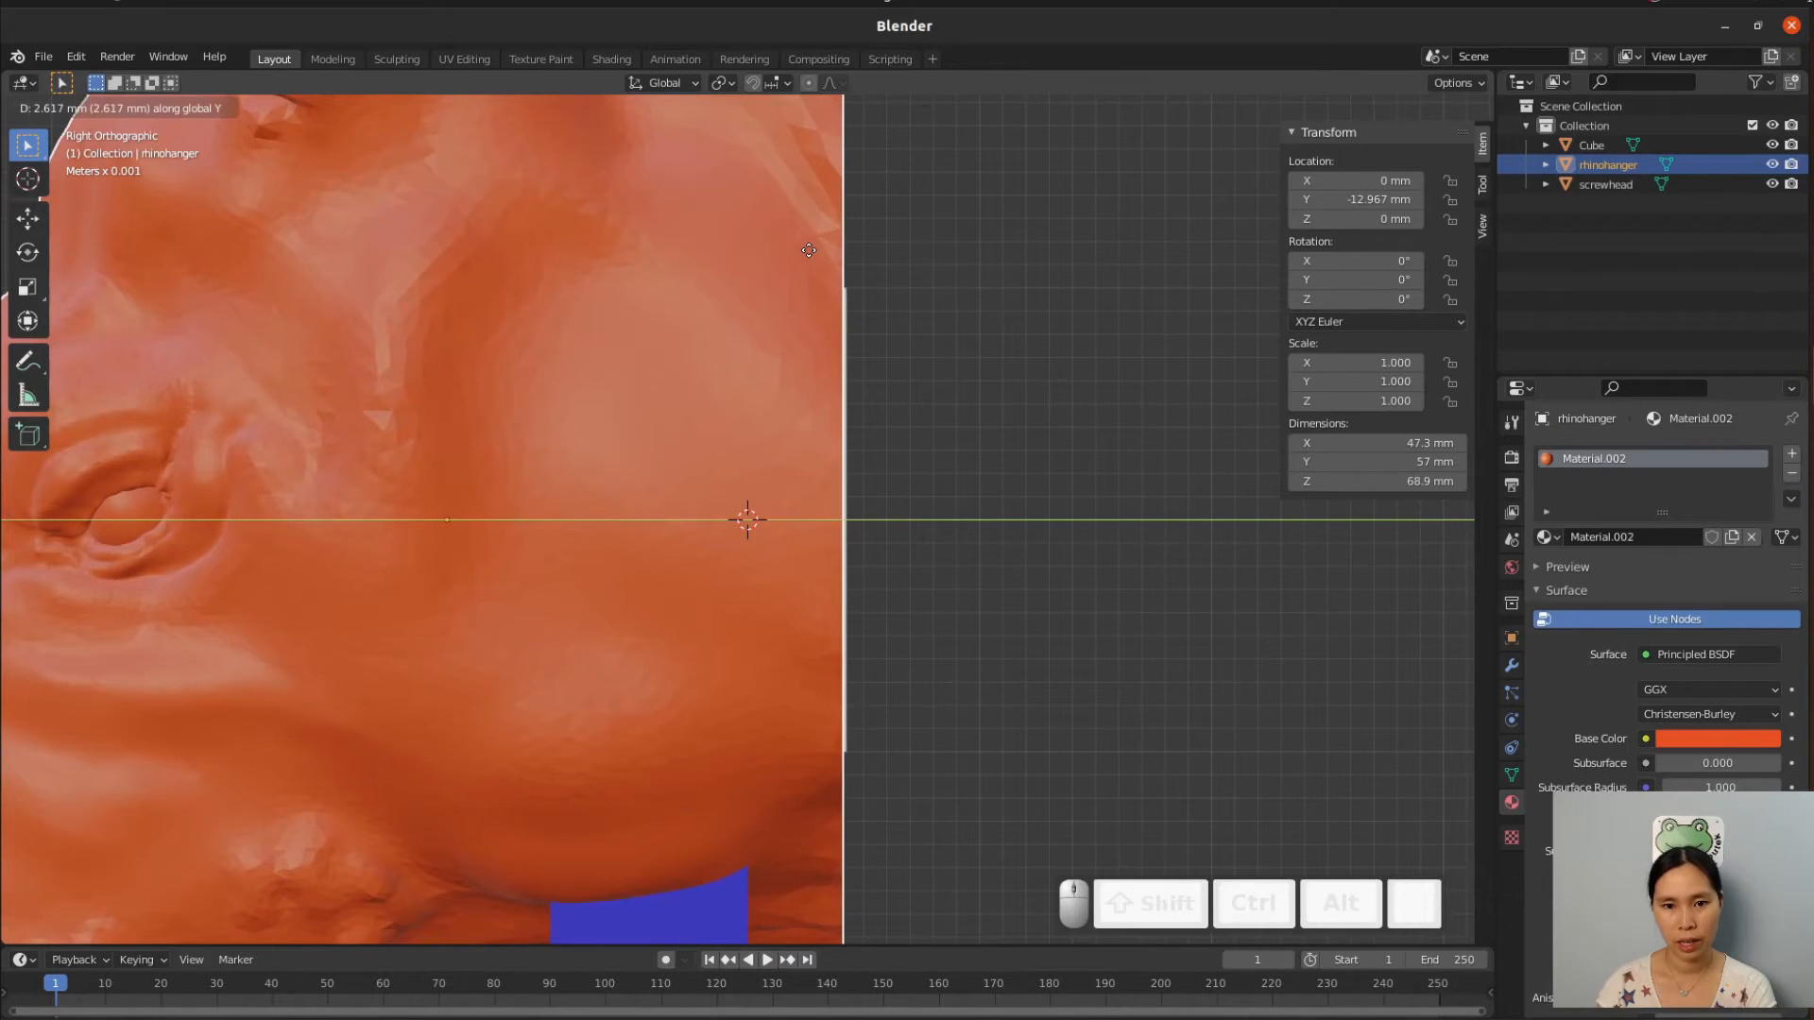
pyautogui.click(810, 250)
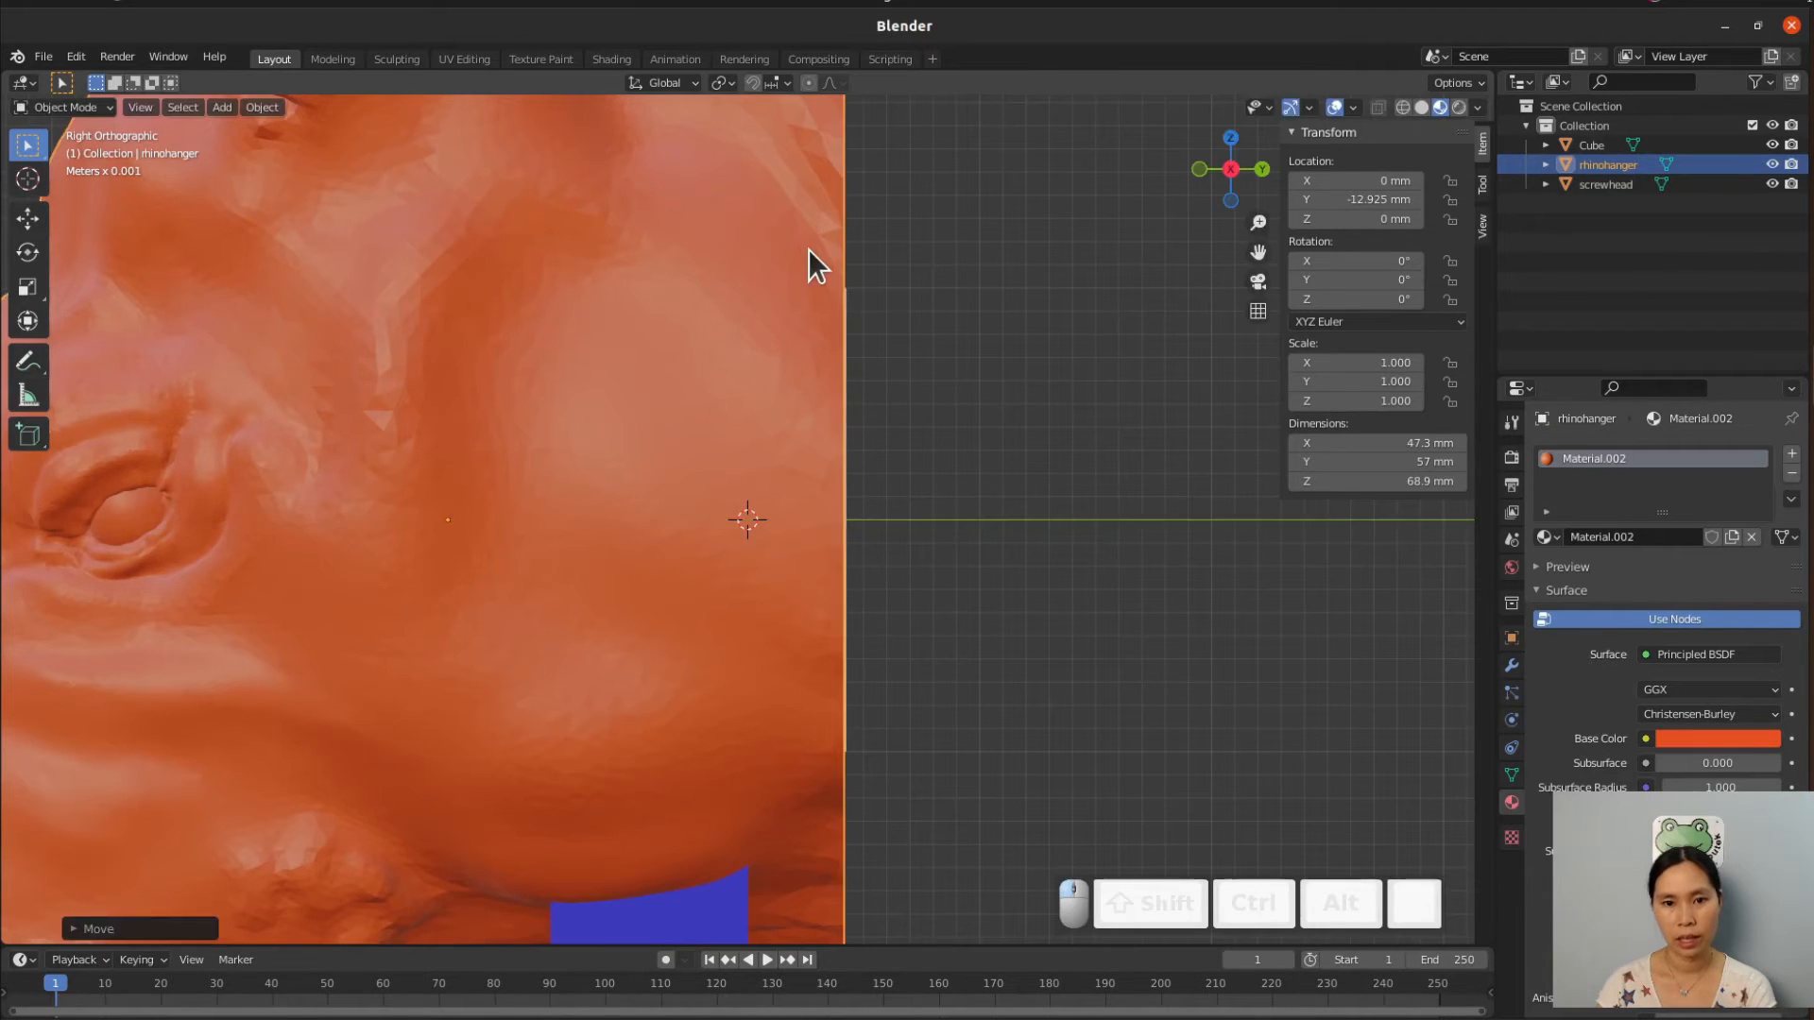
# Check the gap at the rhino head's flat back and nudge the head about 0.06 mm along Y, flush with the cube's rear face.
pyautogui.moveTo(987, 426); pyautogui.dragTo(849, 421, button='middle')
pyautogui.scroll(3, 847, 422)
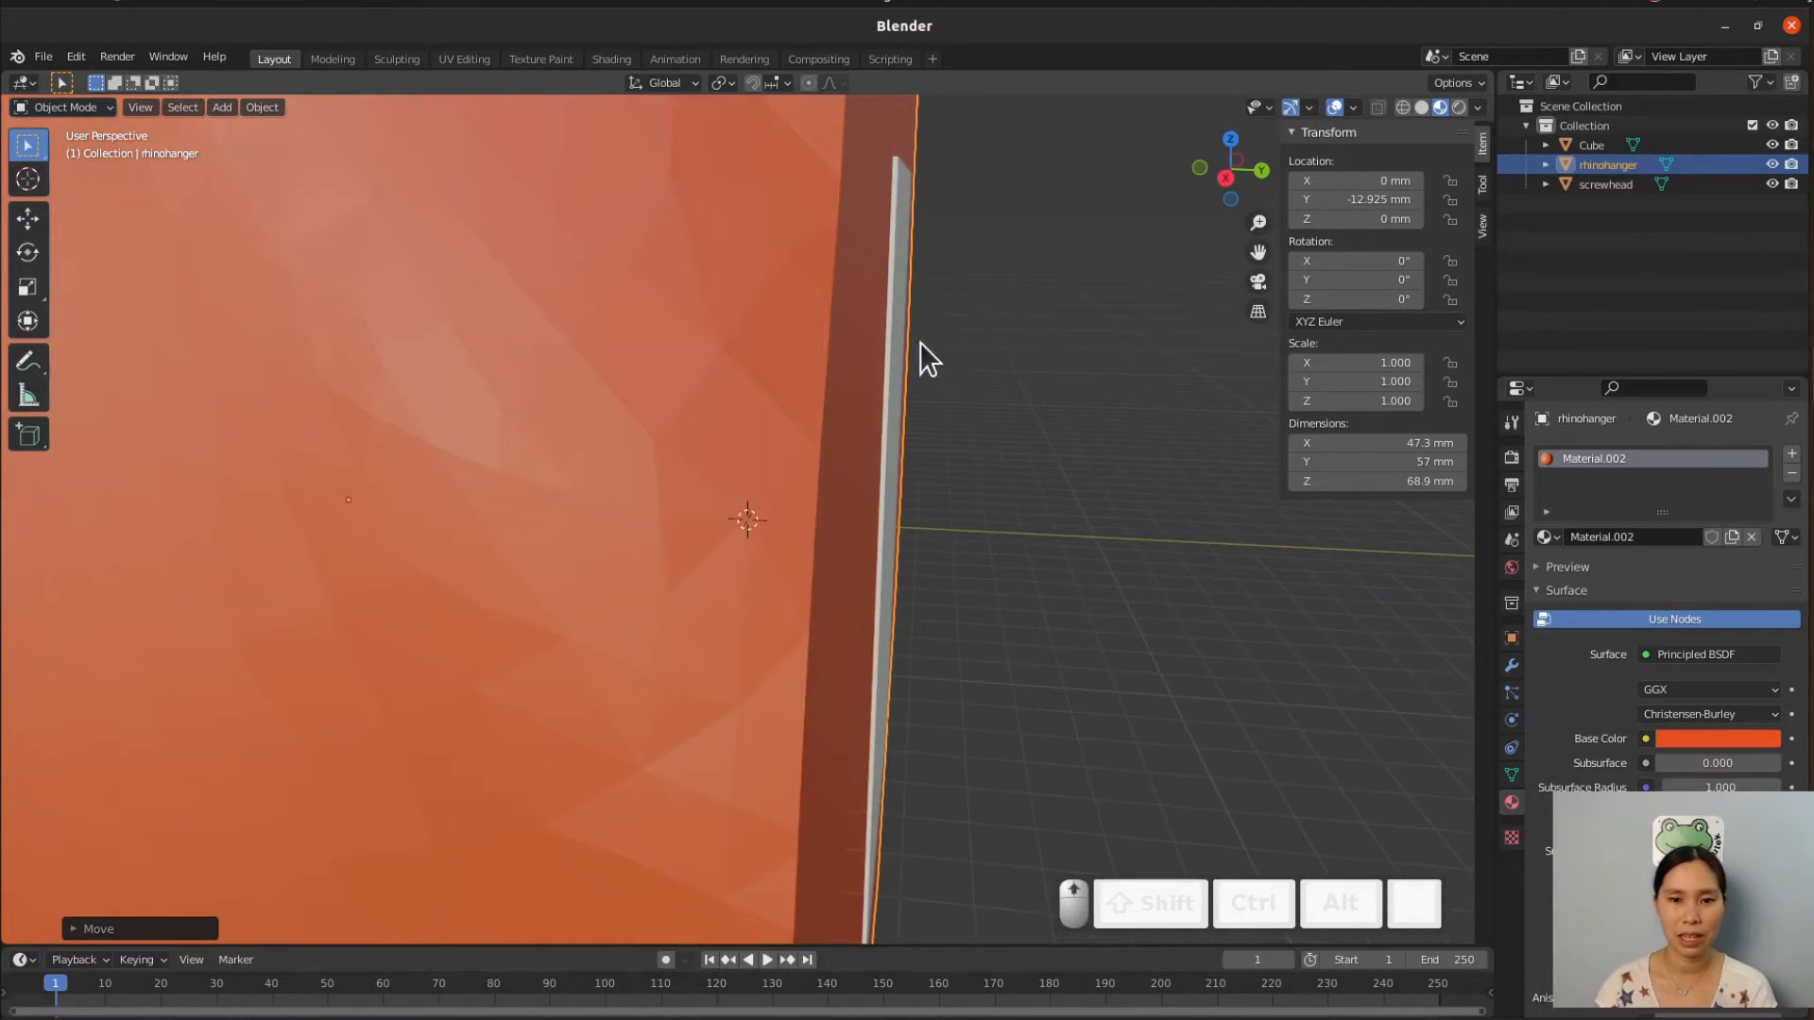
pyautogui.scroll(3, 921, 374)
pyautogui.scroll(-4, 922, 383)
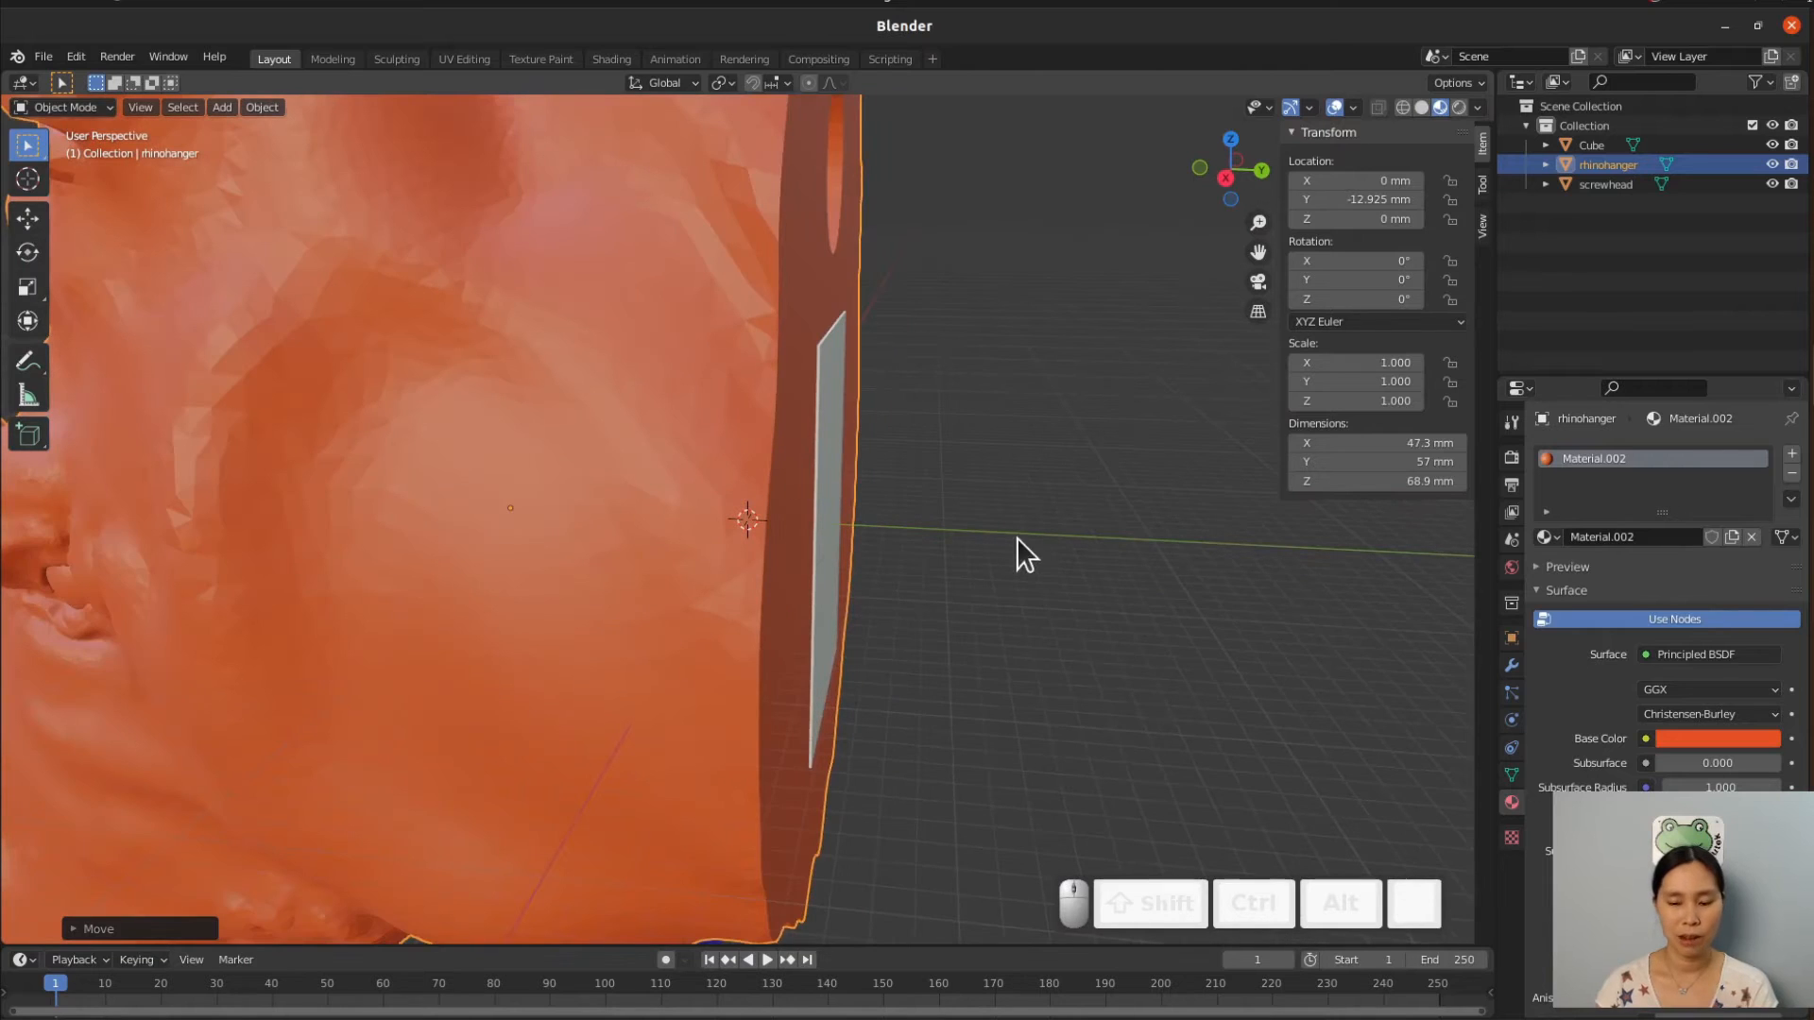
pyautogui.press('KP_3')
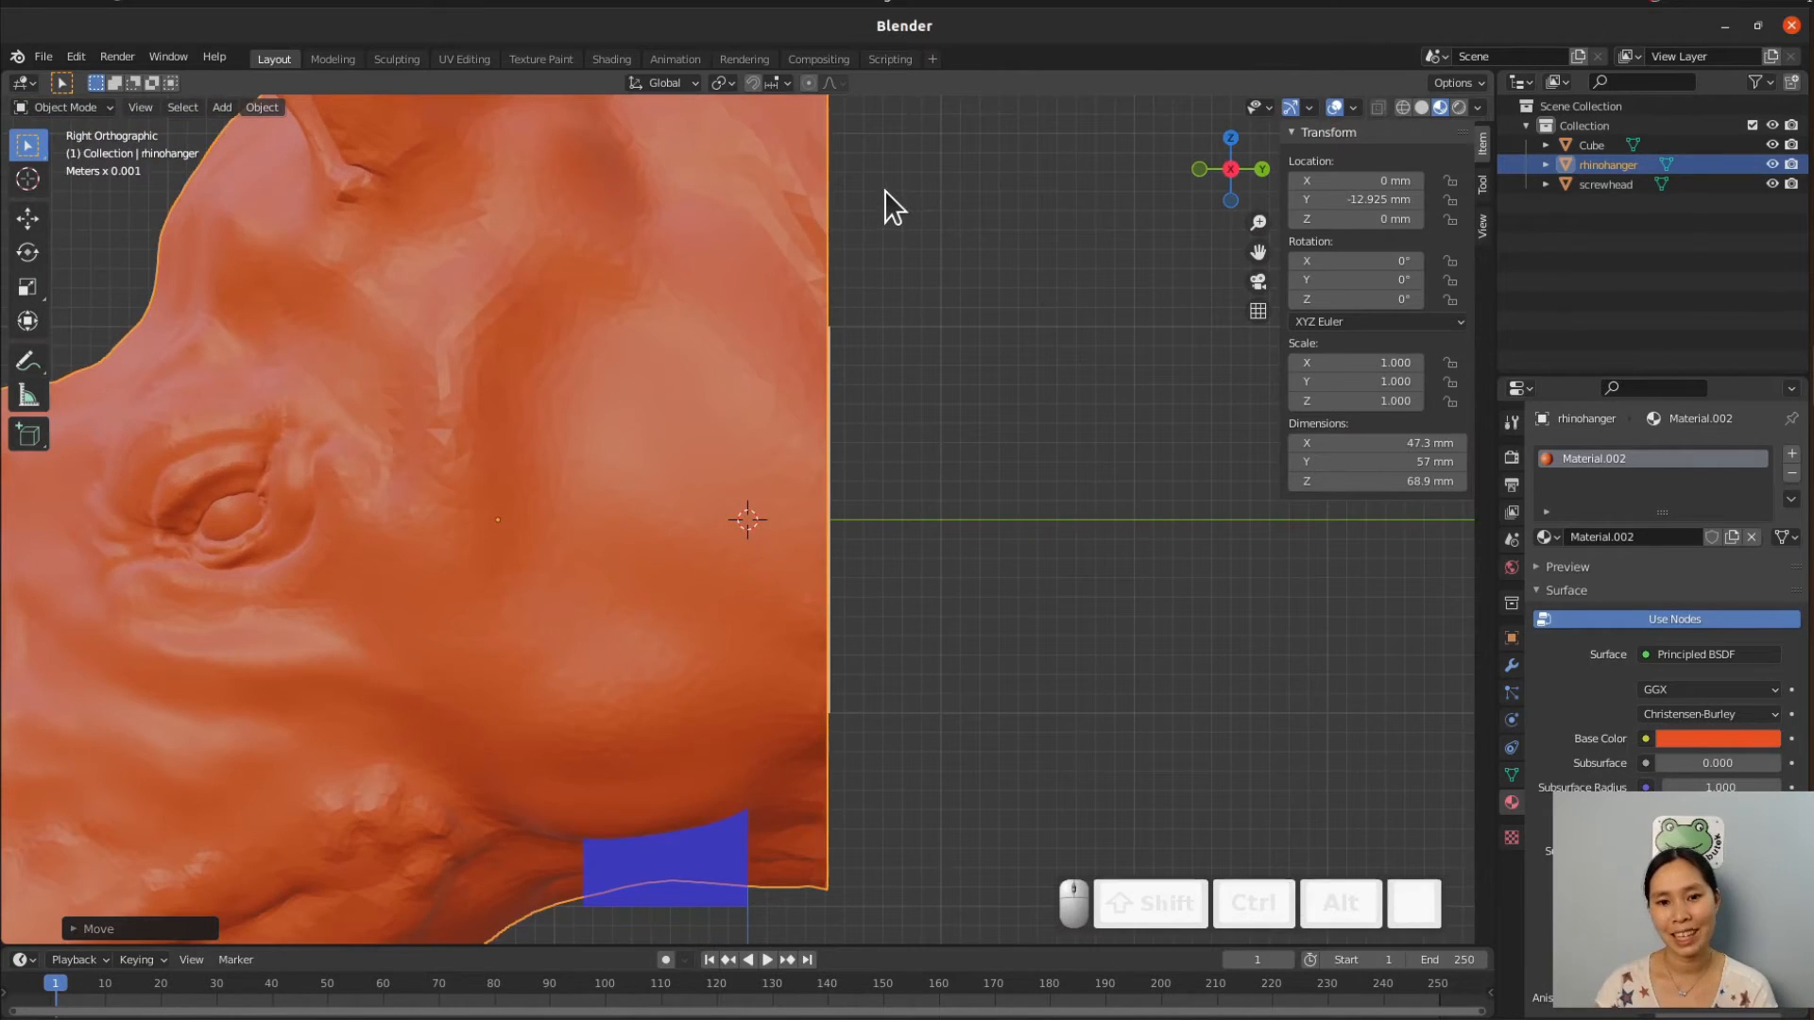
pyautogui.scroll(3, 885, 189)
pyautogui.click(846, 219)
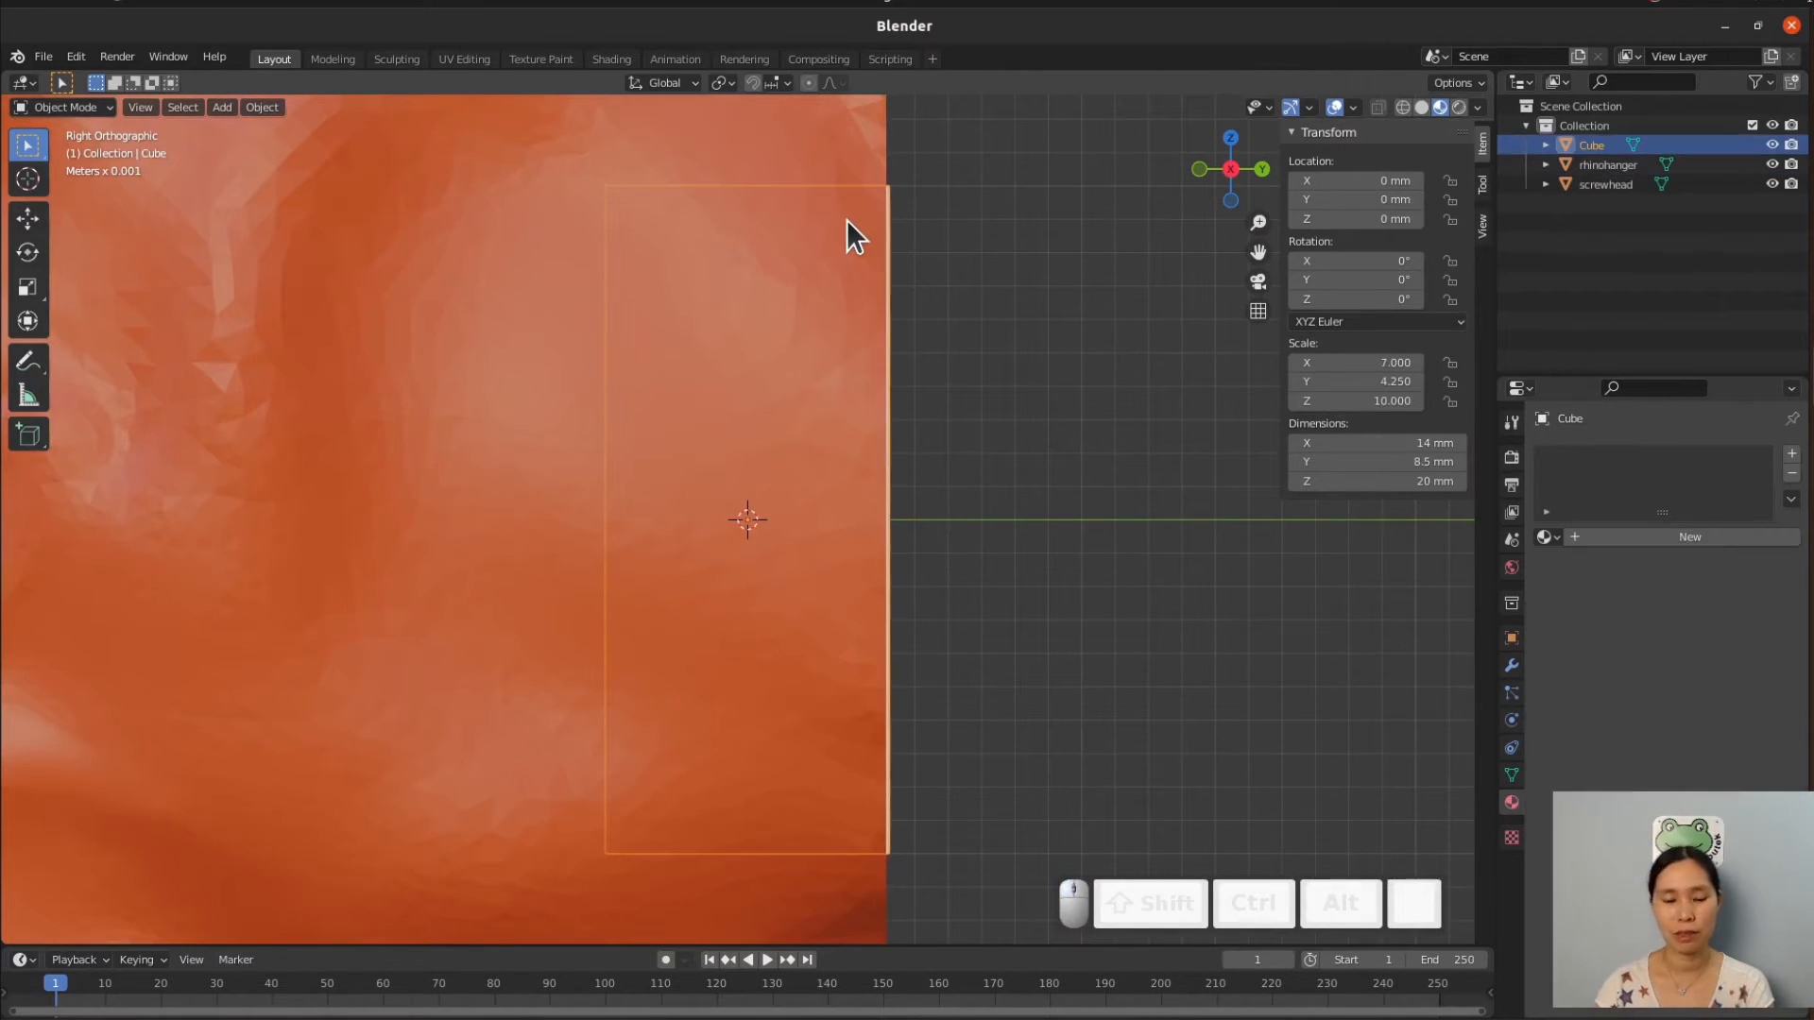
pyautogui.click(828, 128)
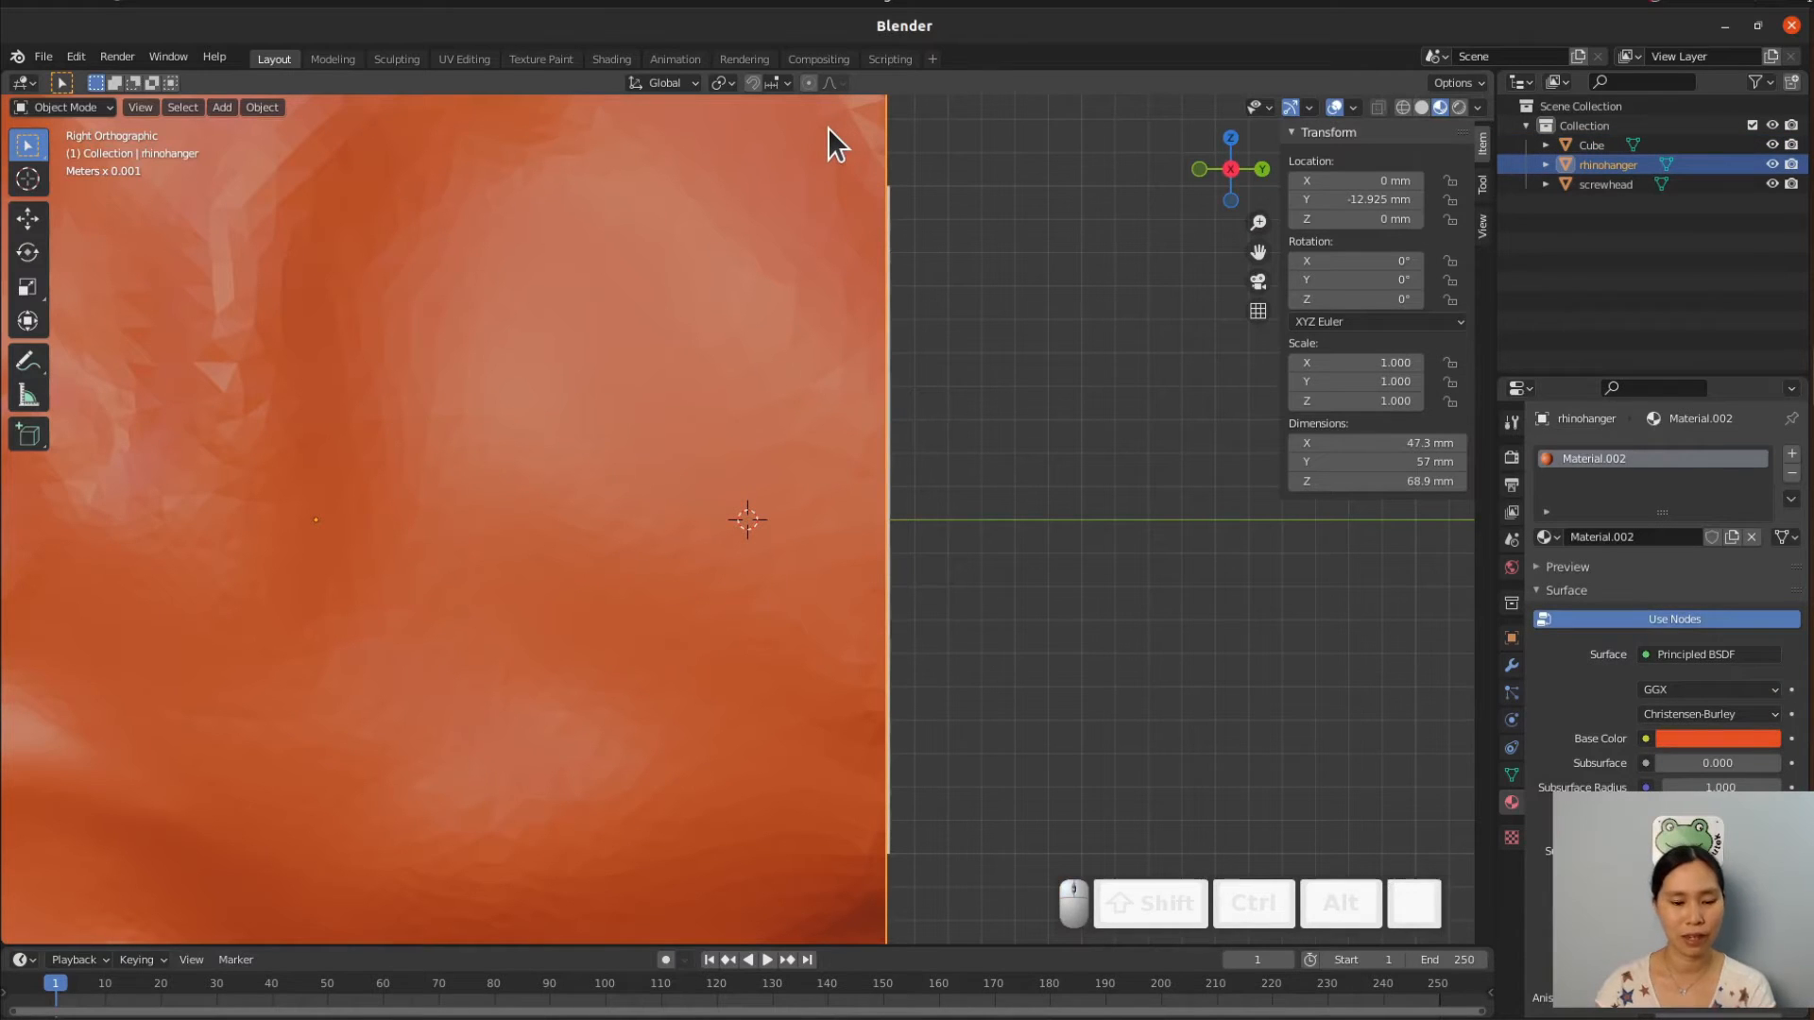
pyautogui.press('g')
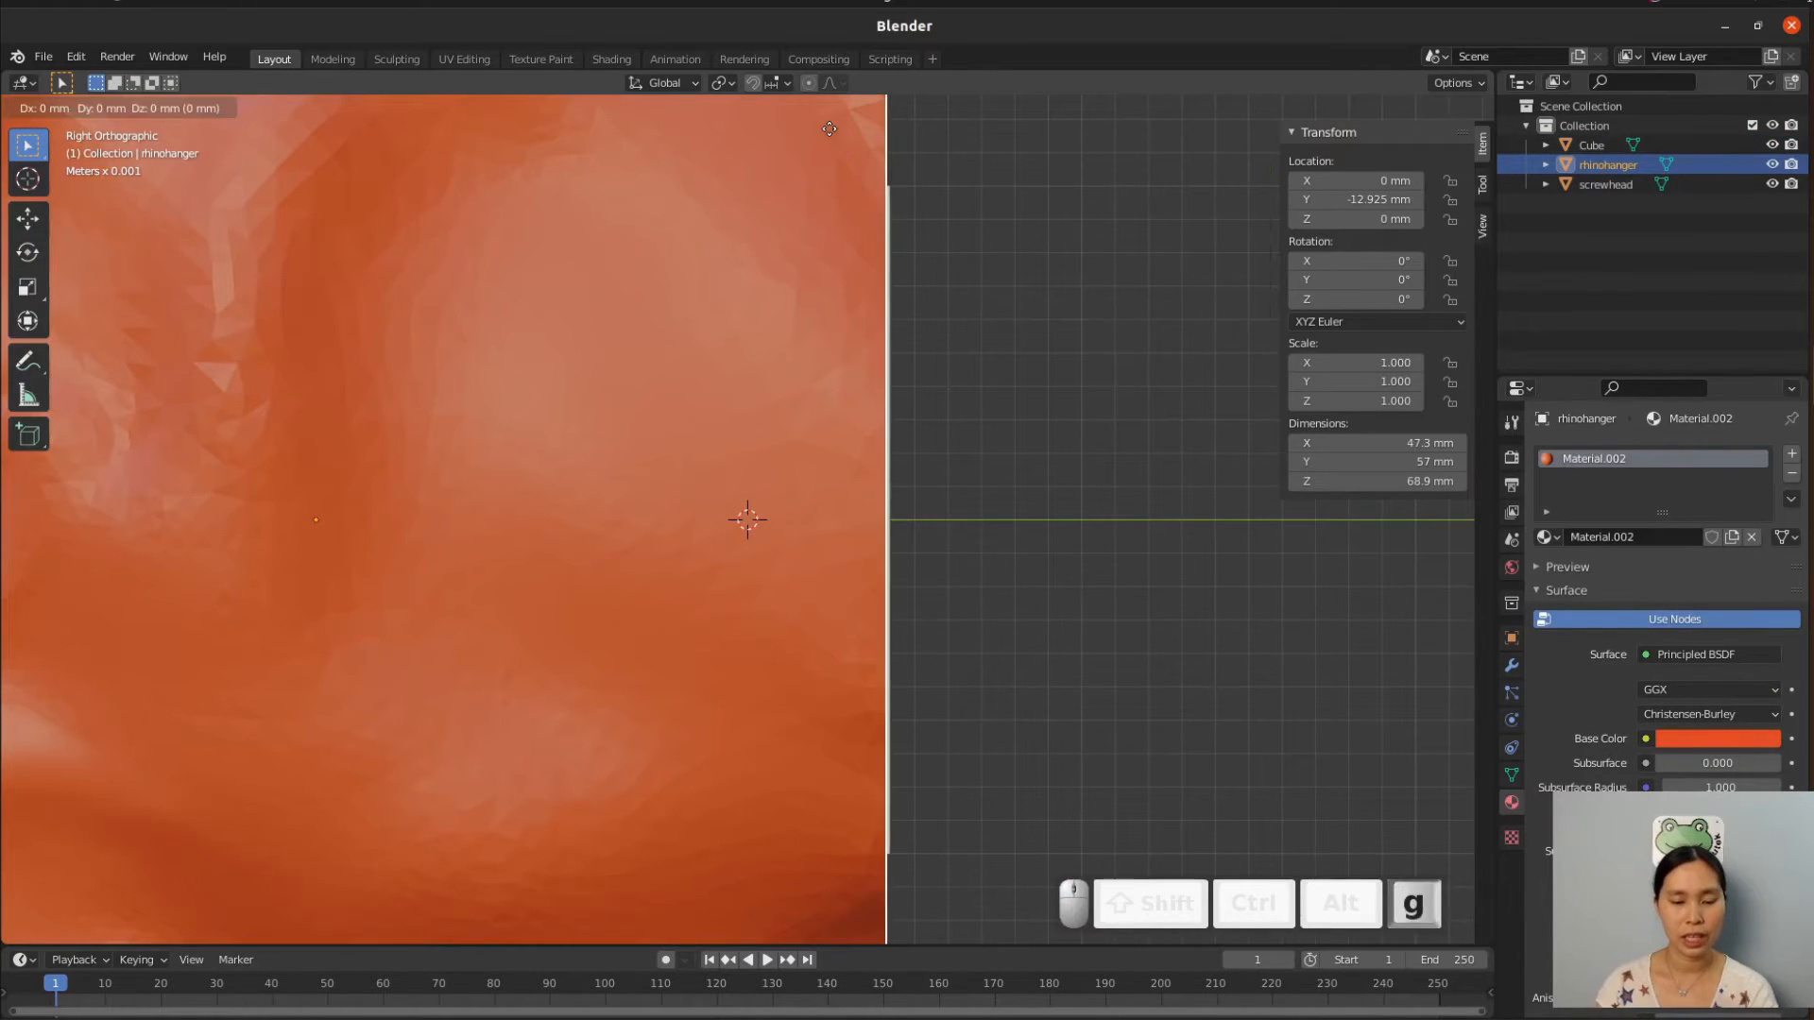
pyautogui.press('y')
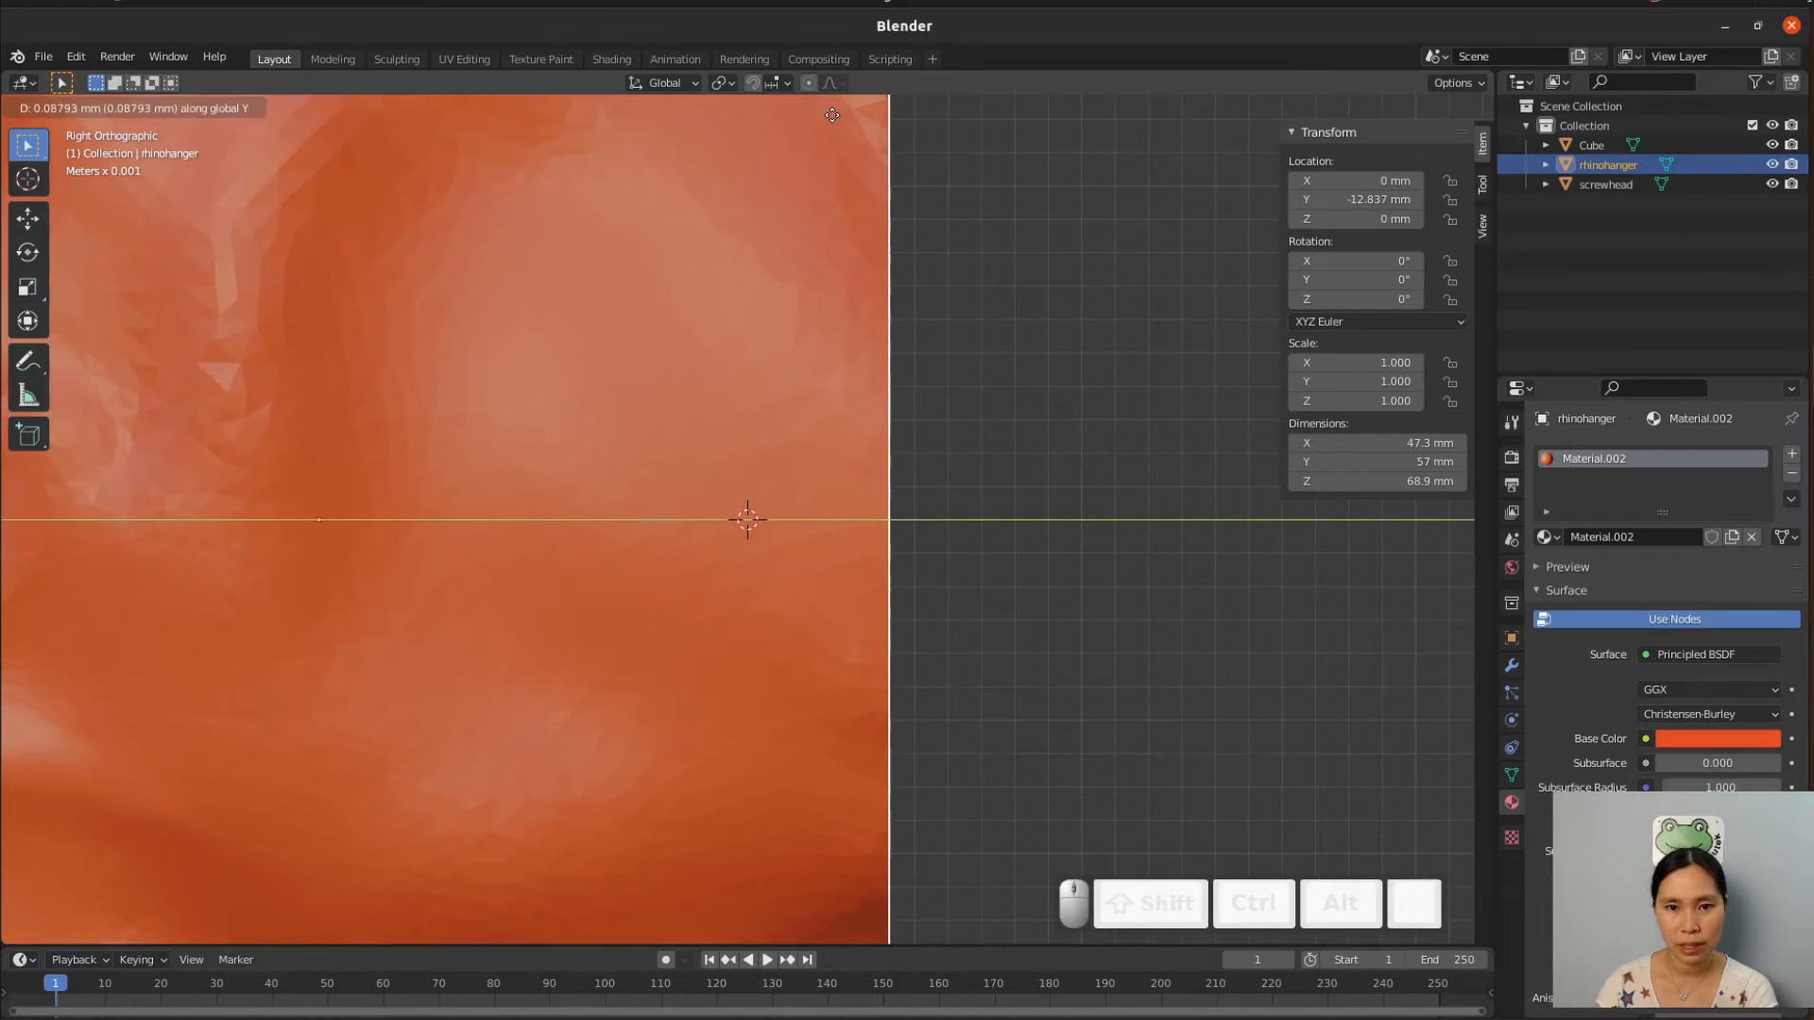
pyautogui.click(833, 115)
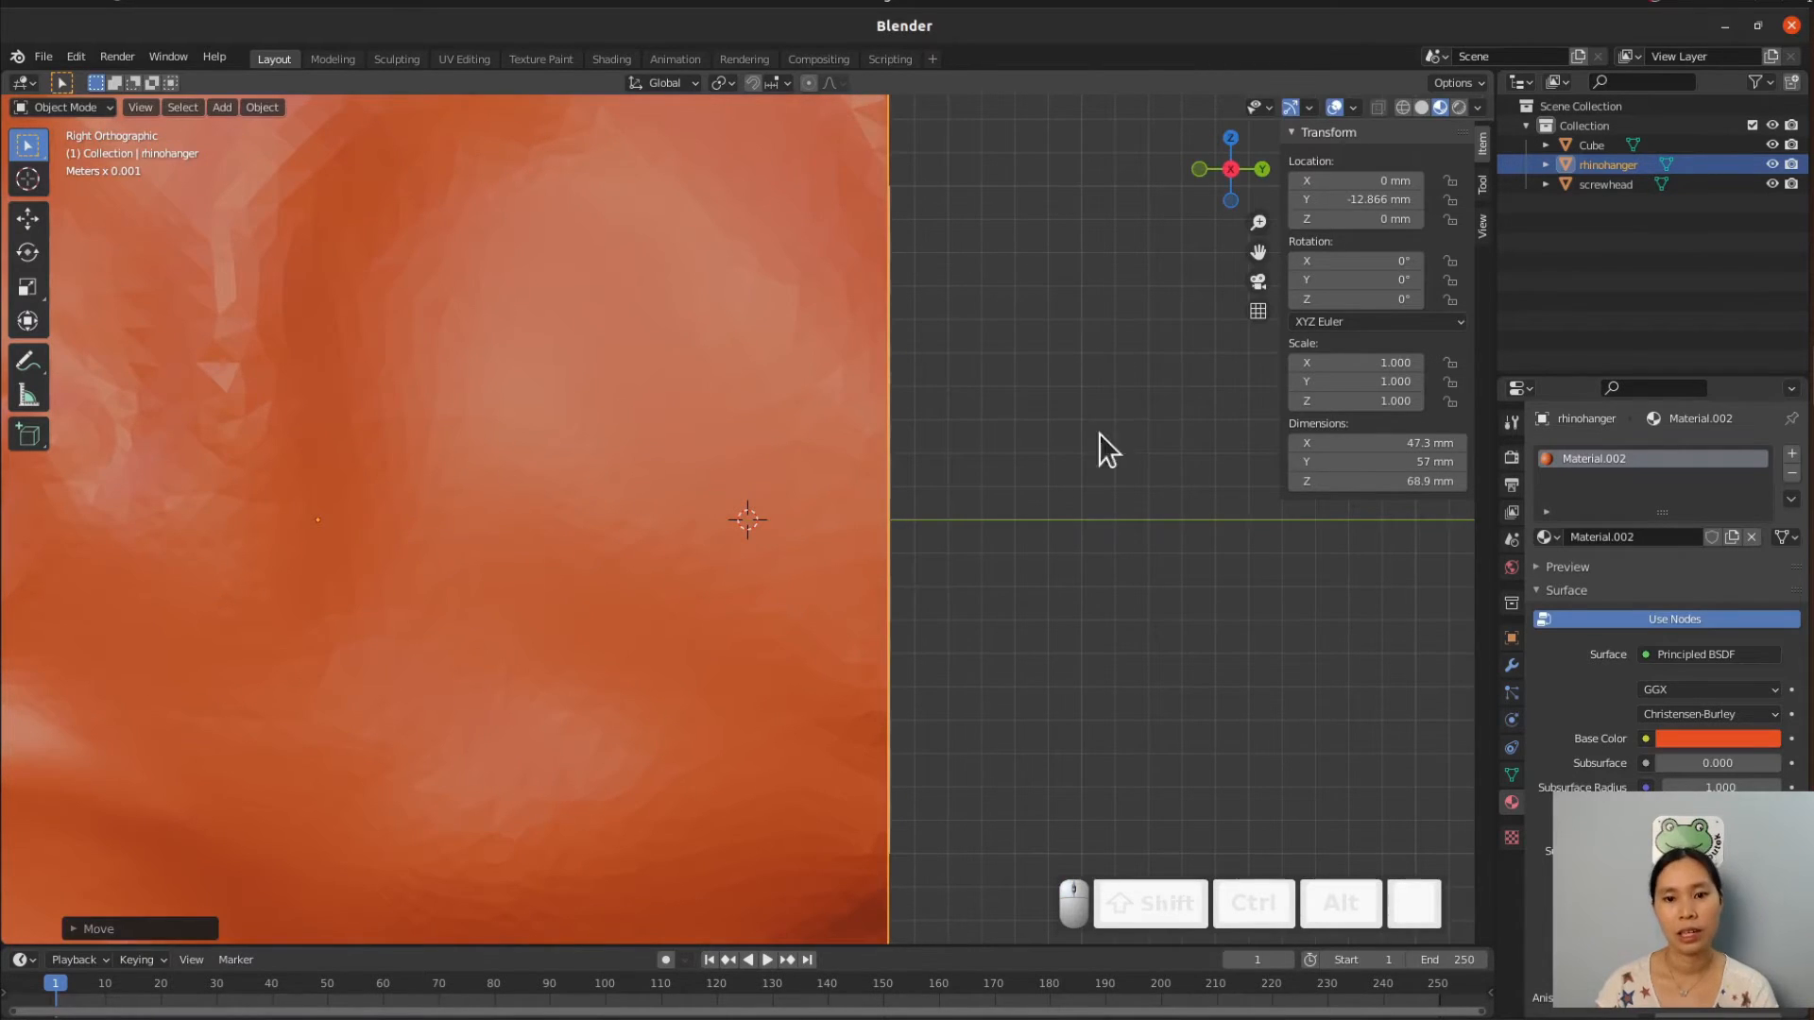
# Add a Boolean modifier to the rhino head and set its solver to Fast.
pyautogui.scroll(2, 946, 581)
pyautogui.scroll(-4, 945, 581)
pyautogui.moveTo(954, 552); pyautogui.dragTo(917, 581, button='middle')
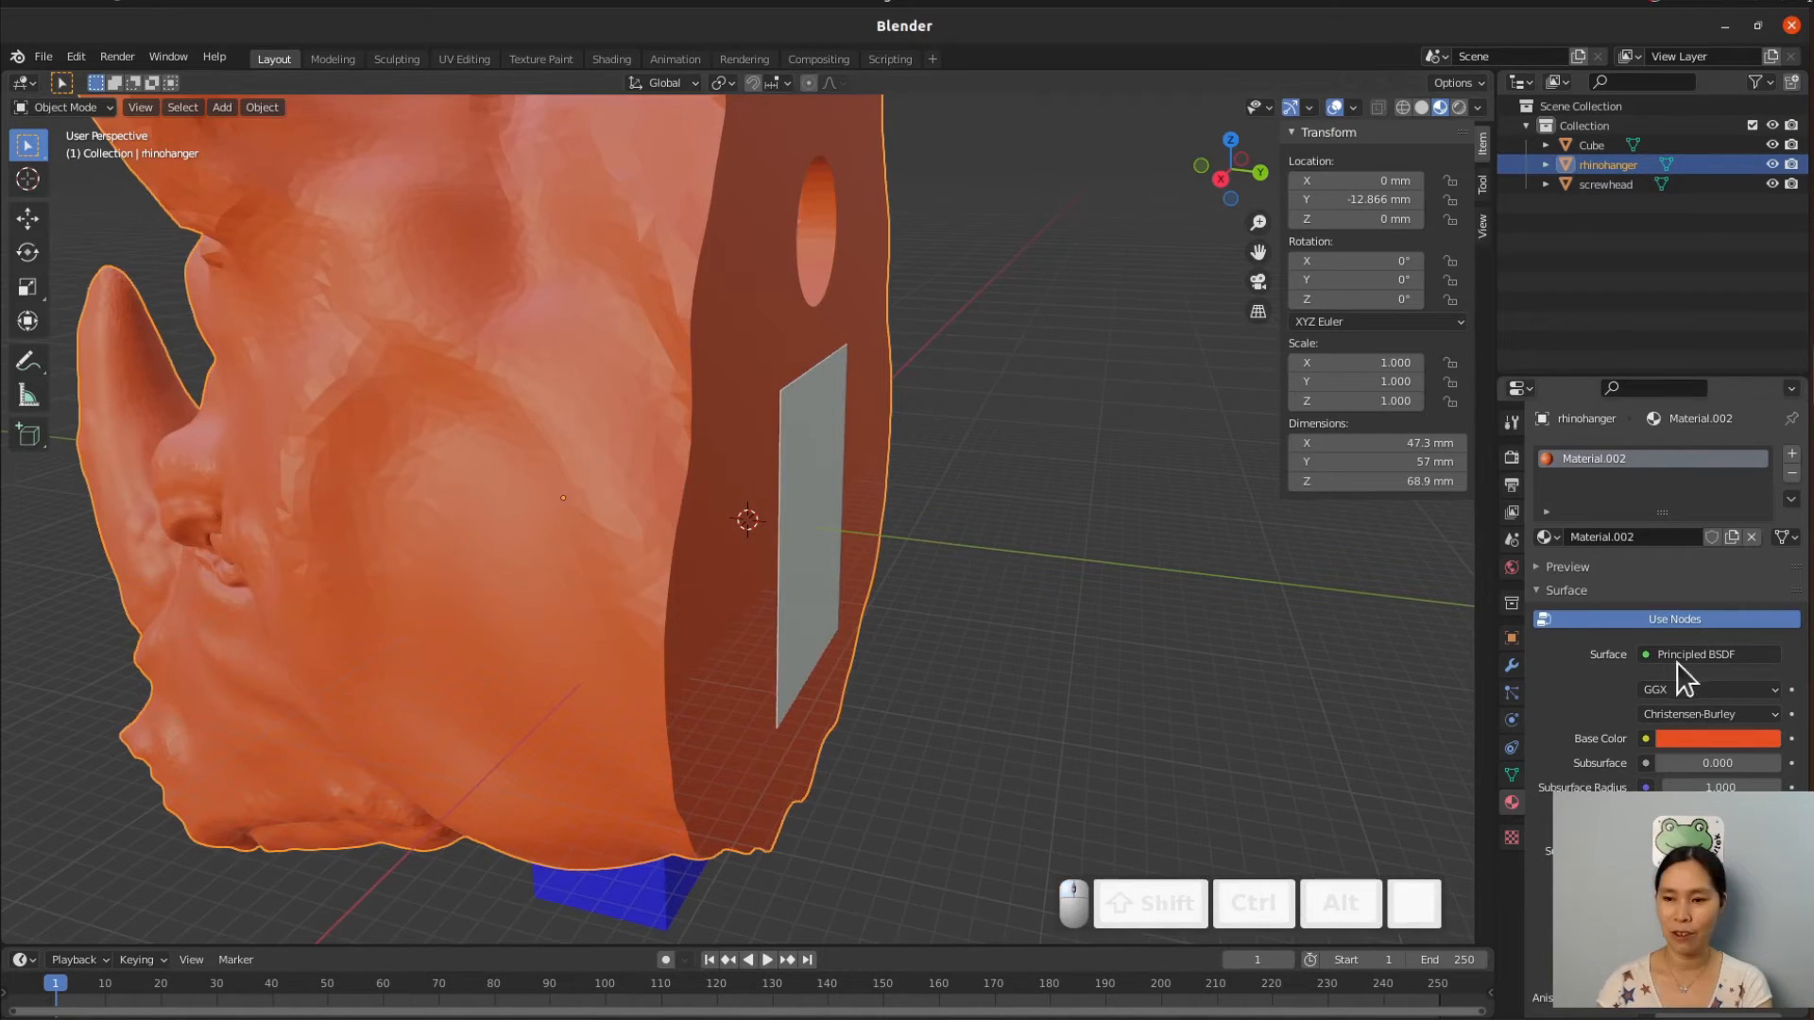
pyautogui.click(1511, 666)
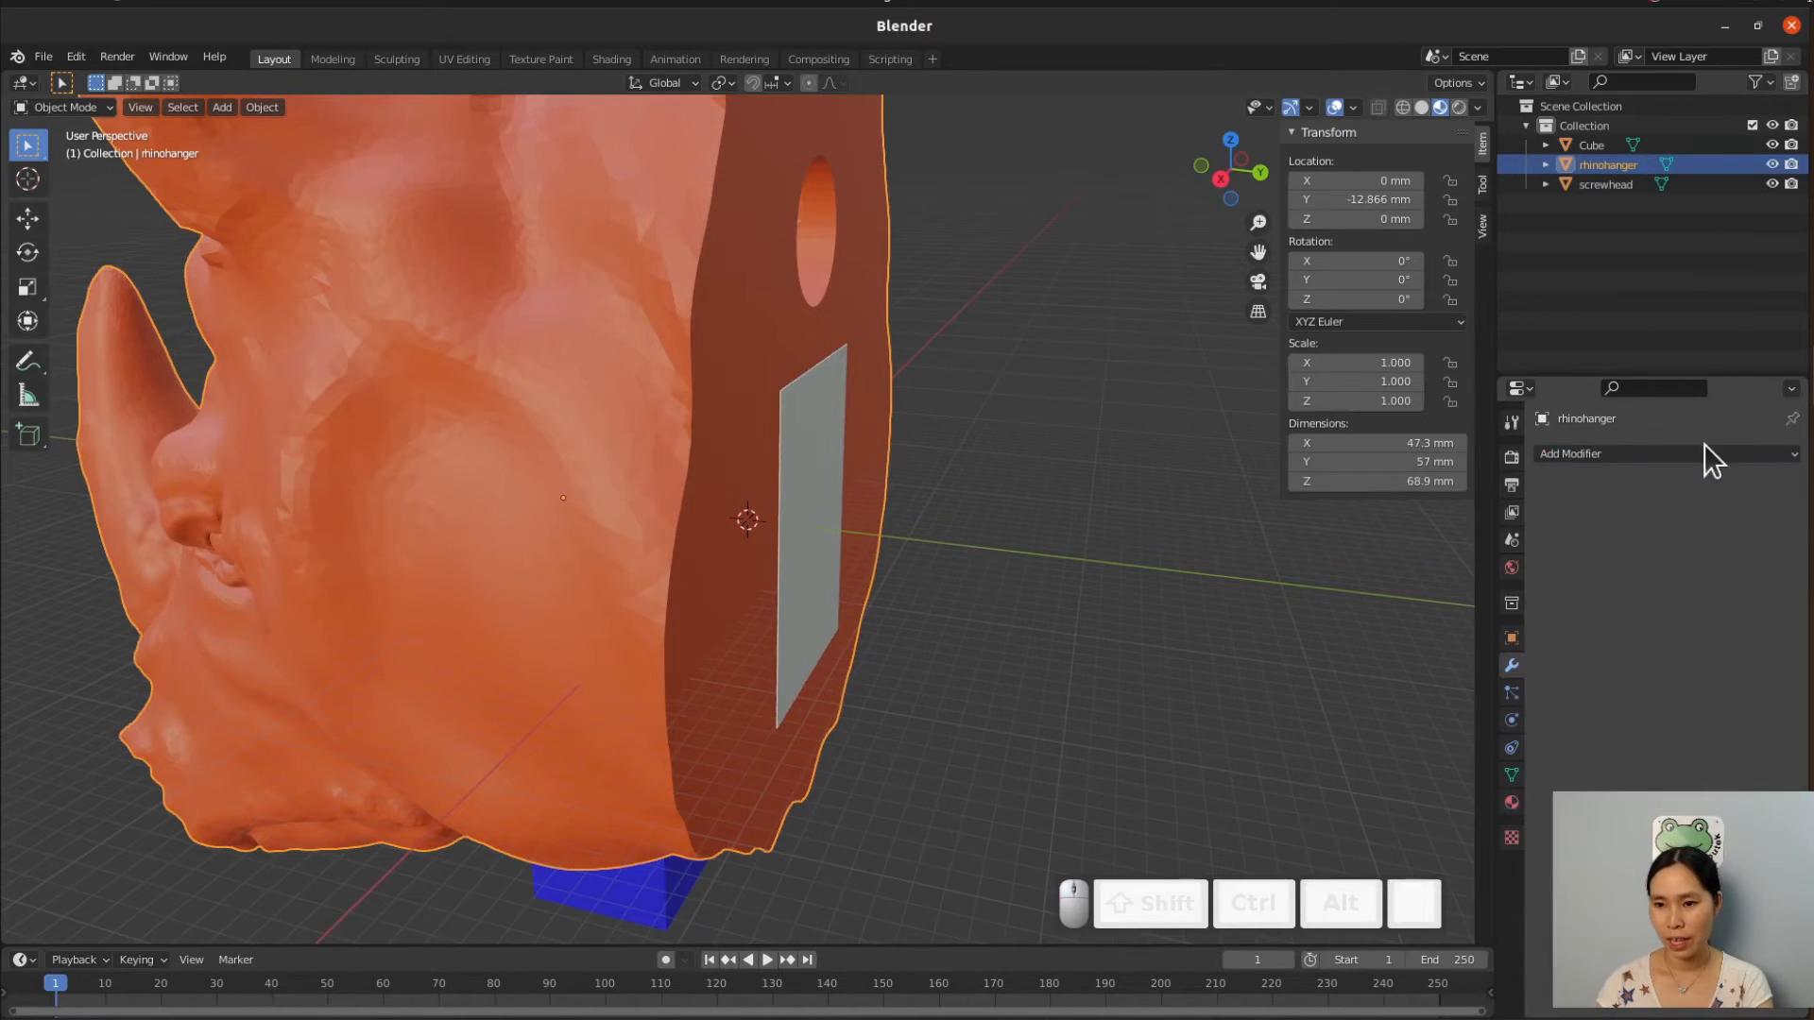
pyautogui.click(1682, 456)
pyautogui.click(1428, 552)
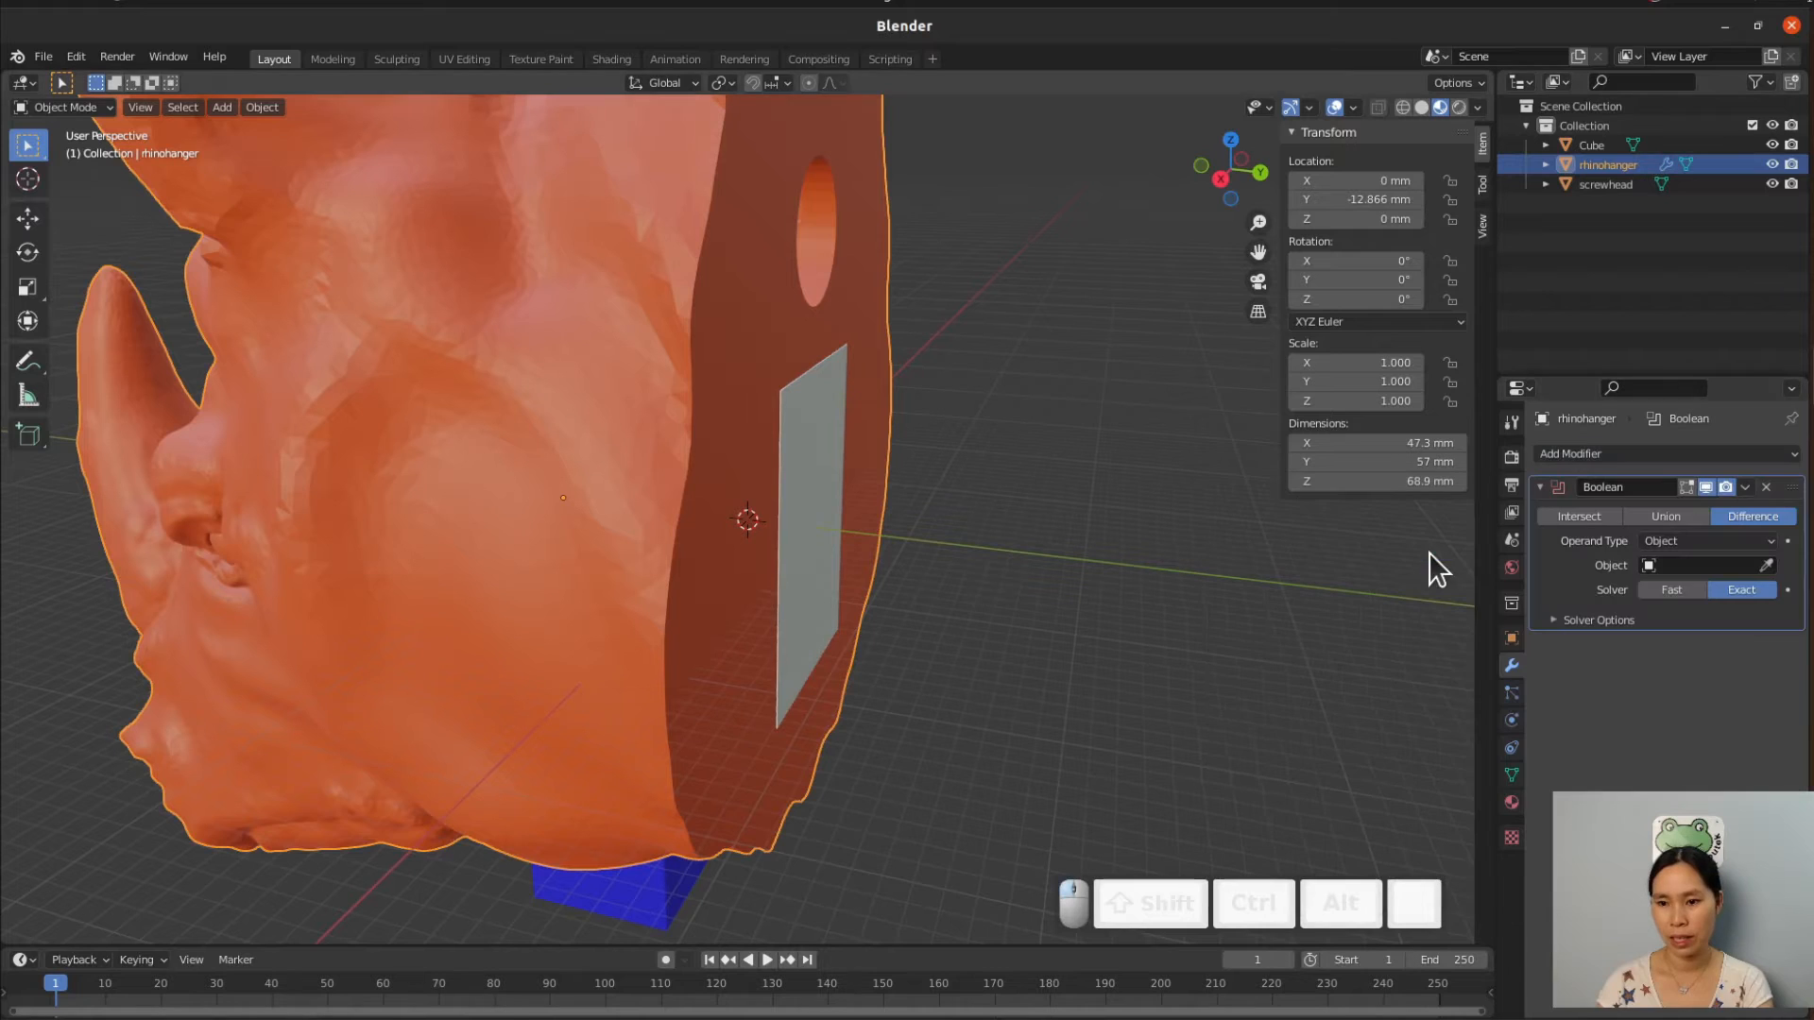
pyautogui.click(1672, 589)
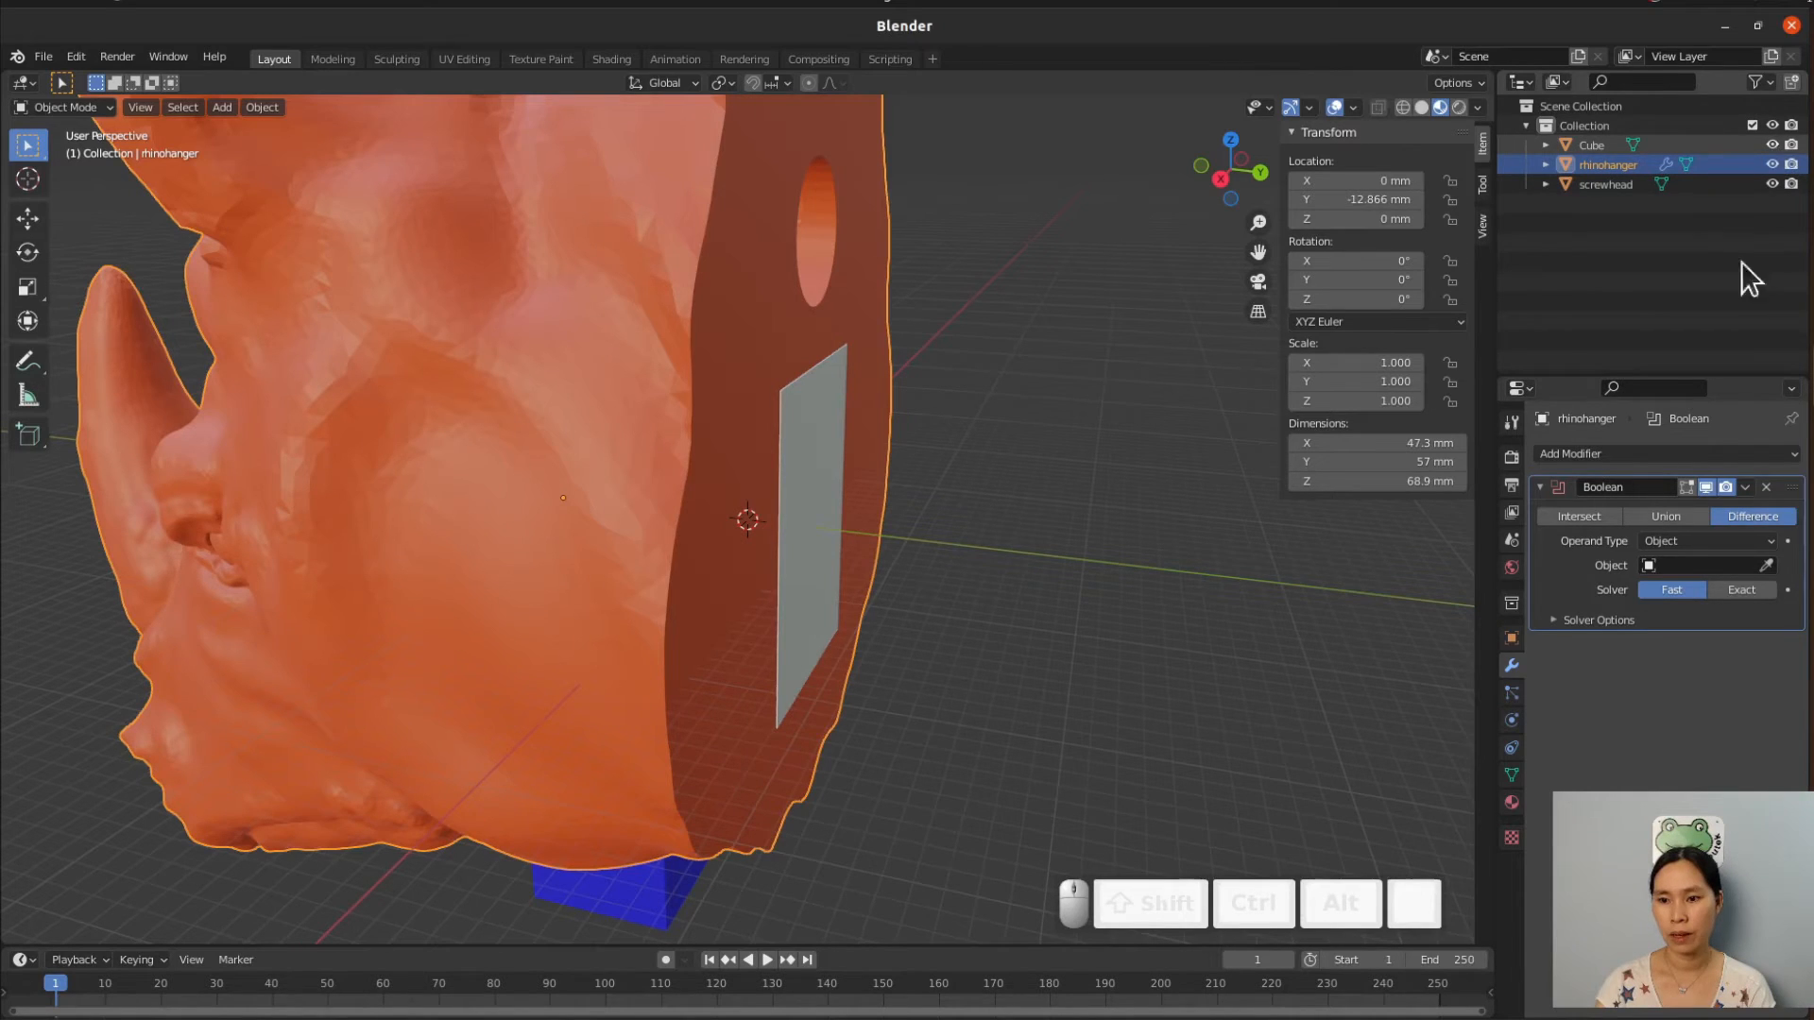
# Use the cube as the object of the rhino head's Boolean Difference and hide the cube.
pyautogui.click(1739, 566)
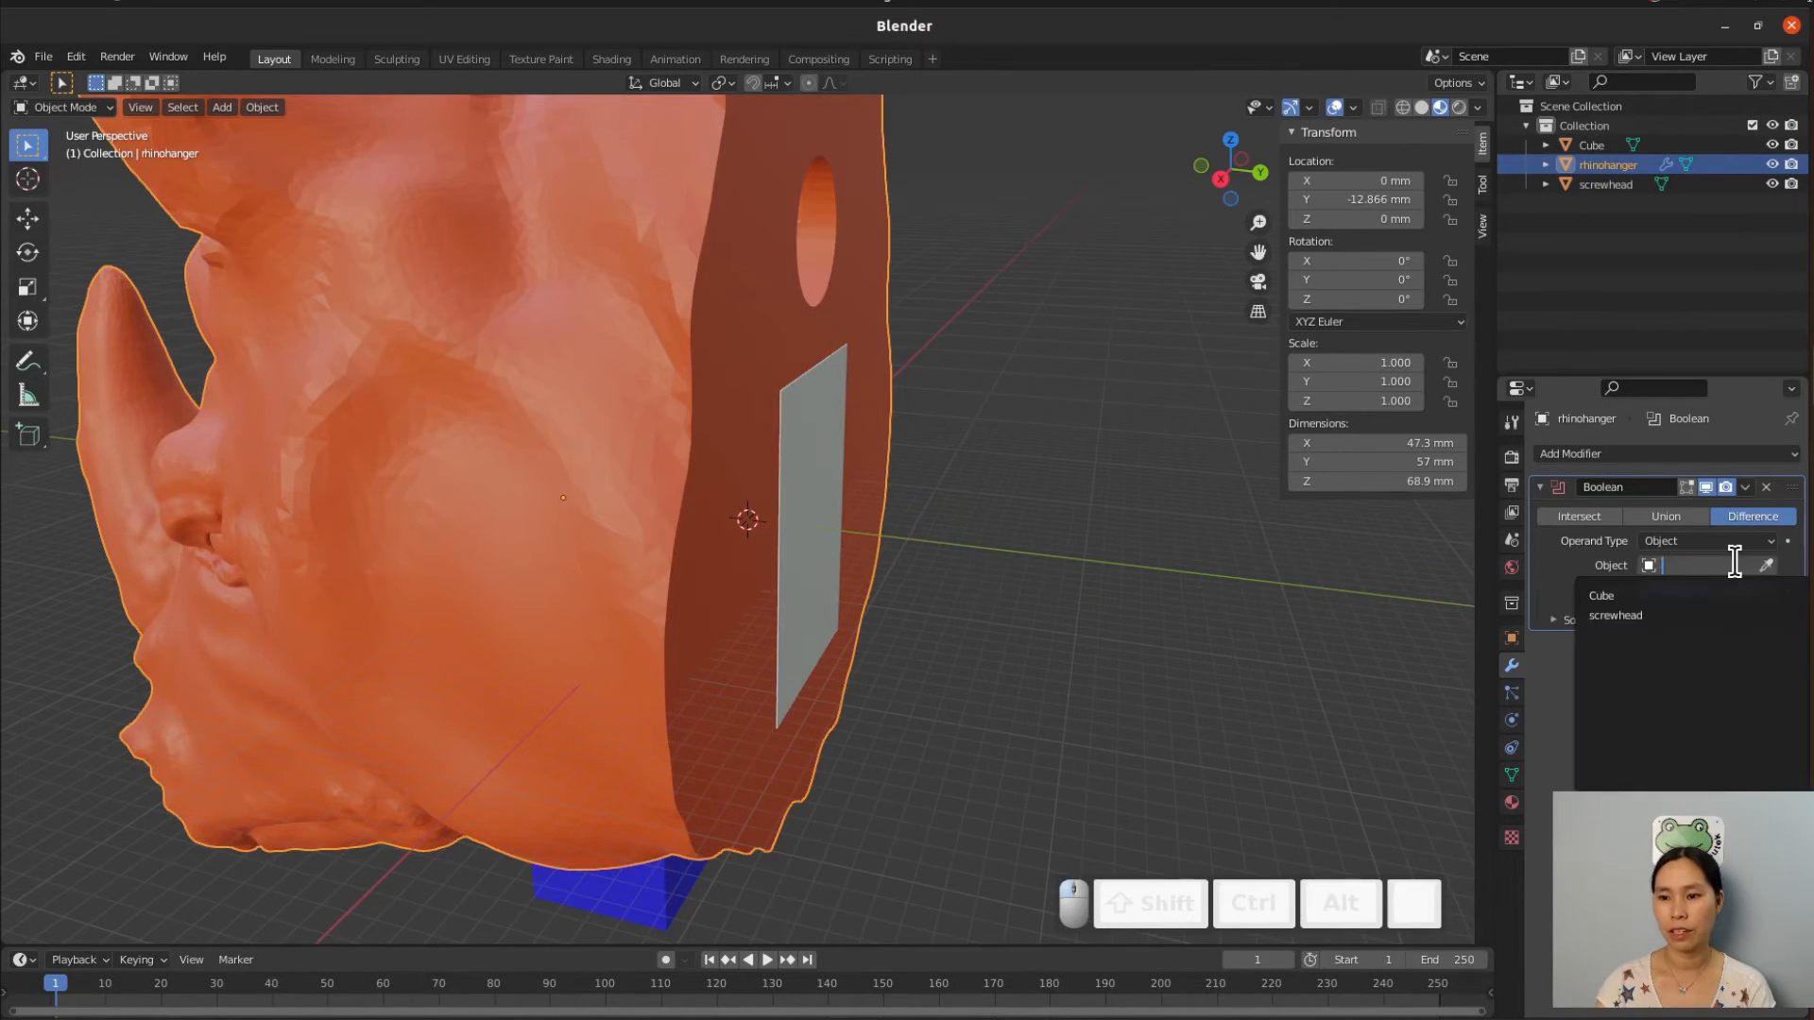
pyautogui.click(1594, 597)
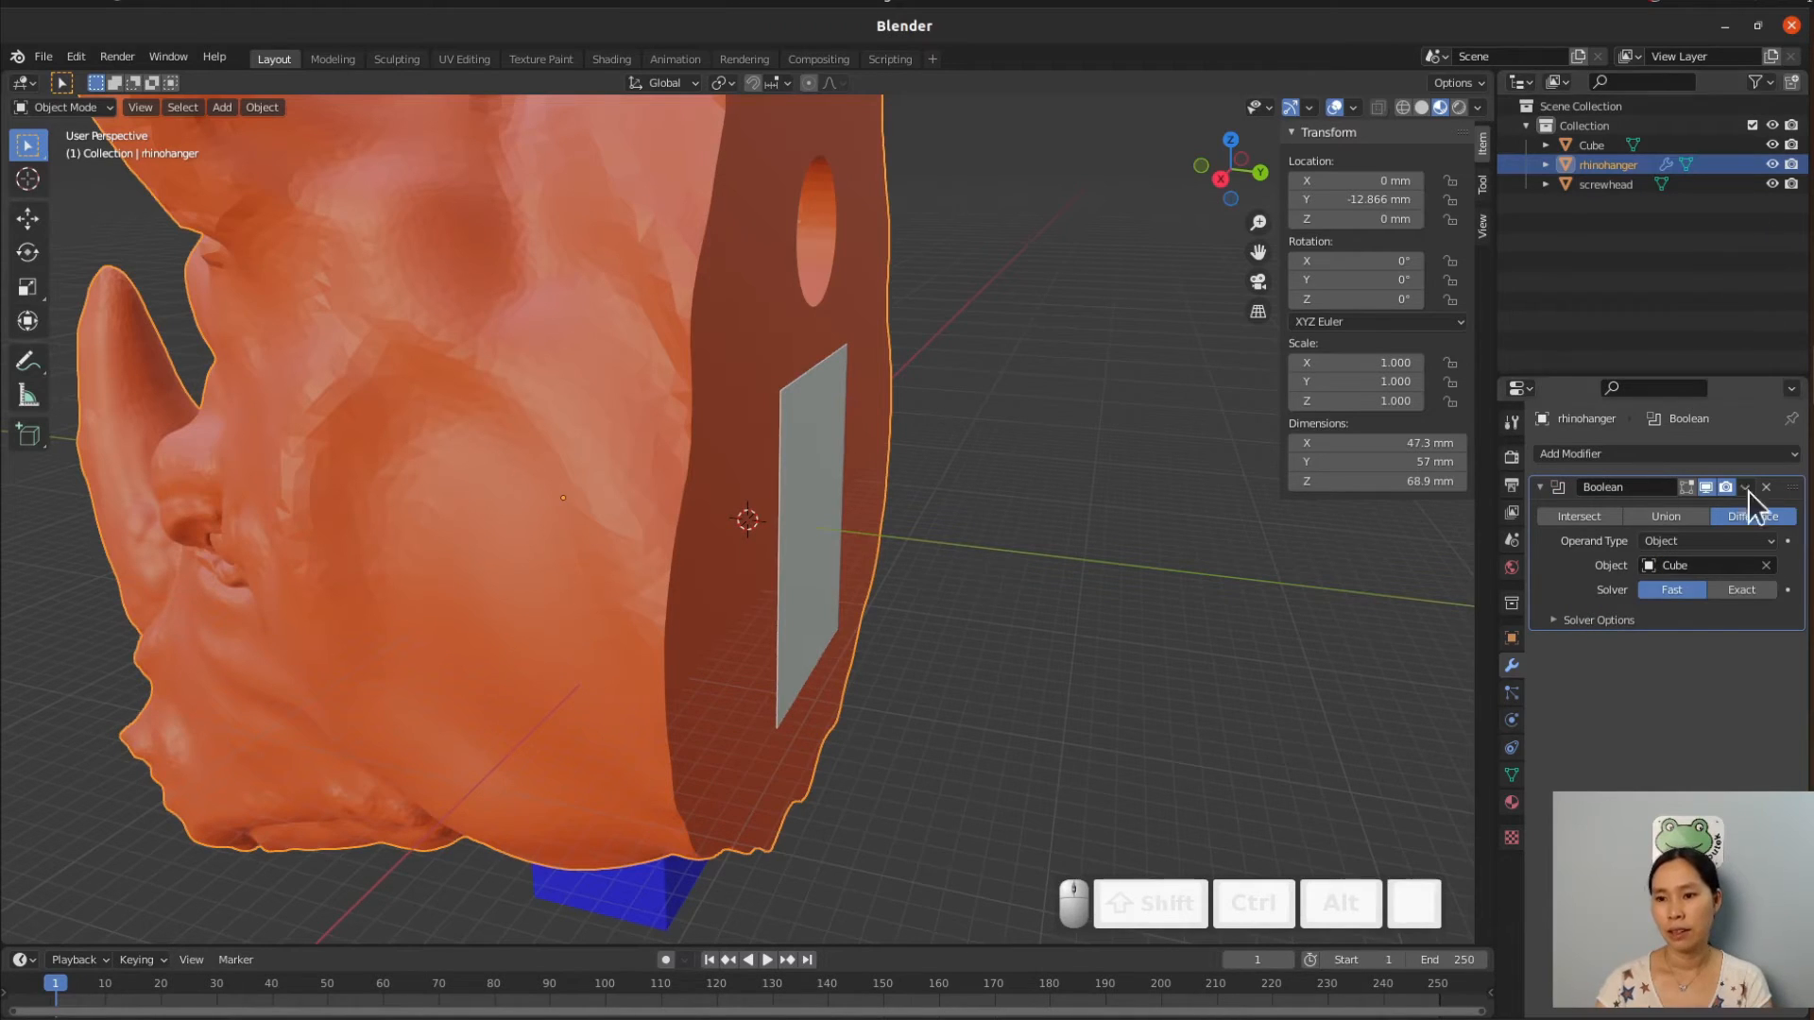
pyautogui.click(1773, 146)
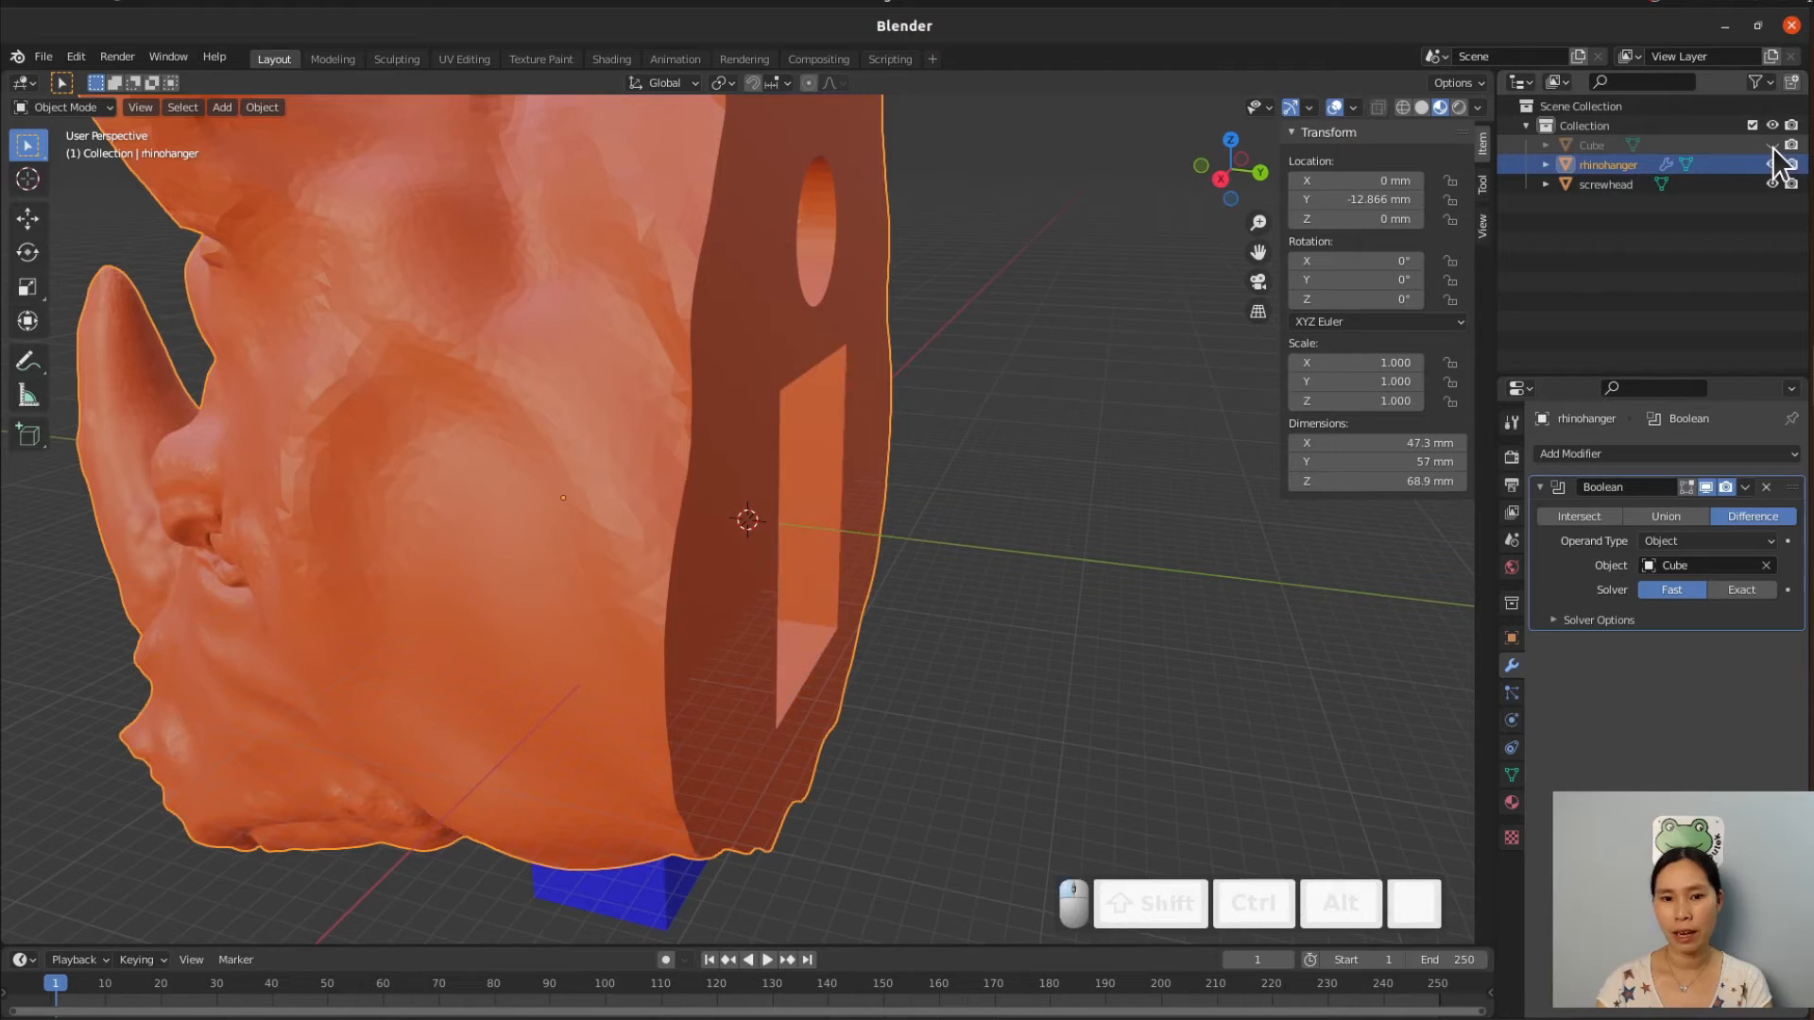
pyautogui.moveTo(1020, 636)
pyautogui.mouseDown(button='middle')
pyautogui.moveTo(903, 621)
pyautogui.moveTo(942, 604)
pyautogui.moveTo(913, 523)
pyautogui.moveTo(1025, 605)
pyautogui.moveTo(941, 634)
pyautogui.moveTo(997, 620)
pyautogui.moveTo(904, 613)
pyautogui.moveTo(977, 616)
pyautogui.moveTo(1002, 659)
pyautogui.moveTo(1029, 642)
pyautogui.mouseUp(button='middle')
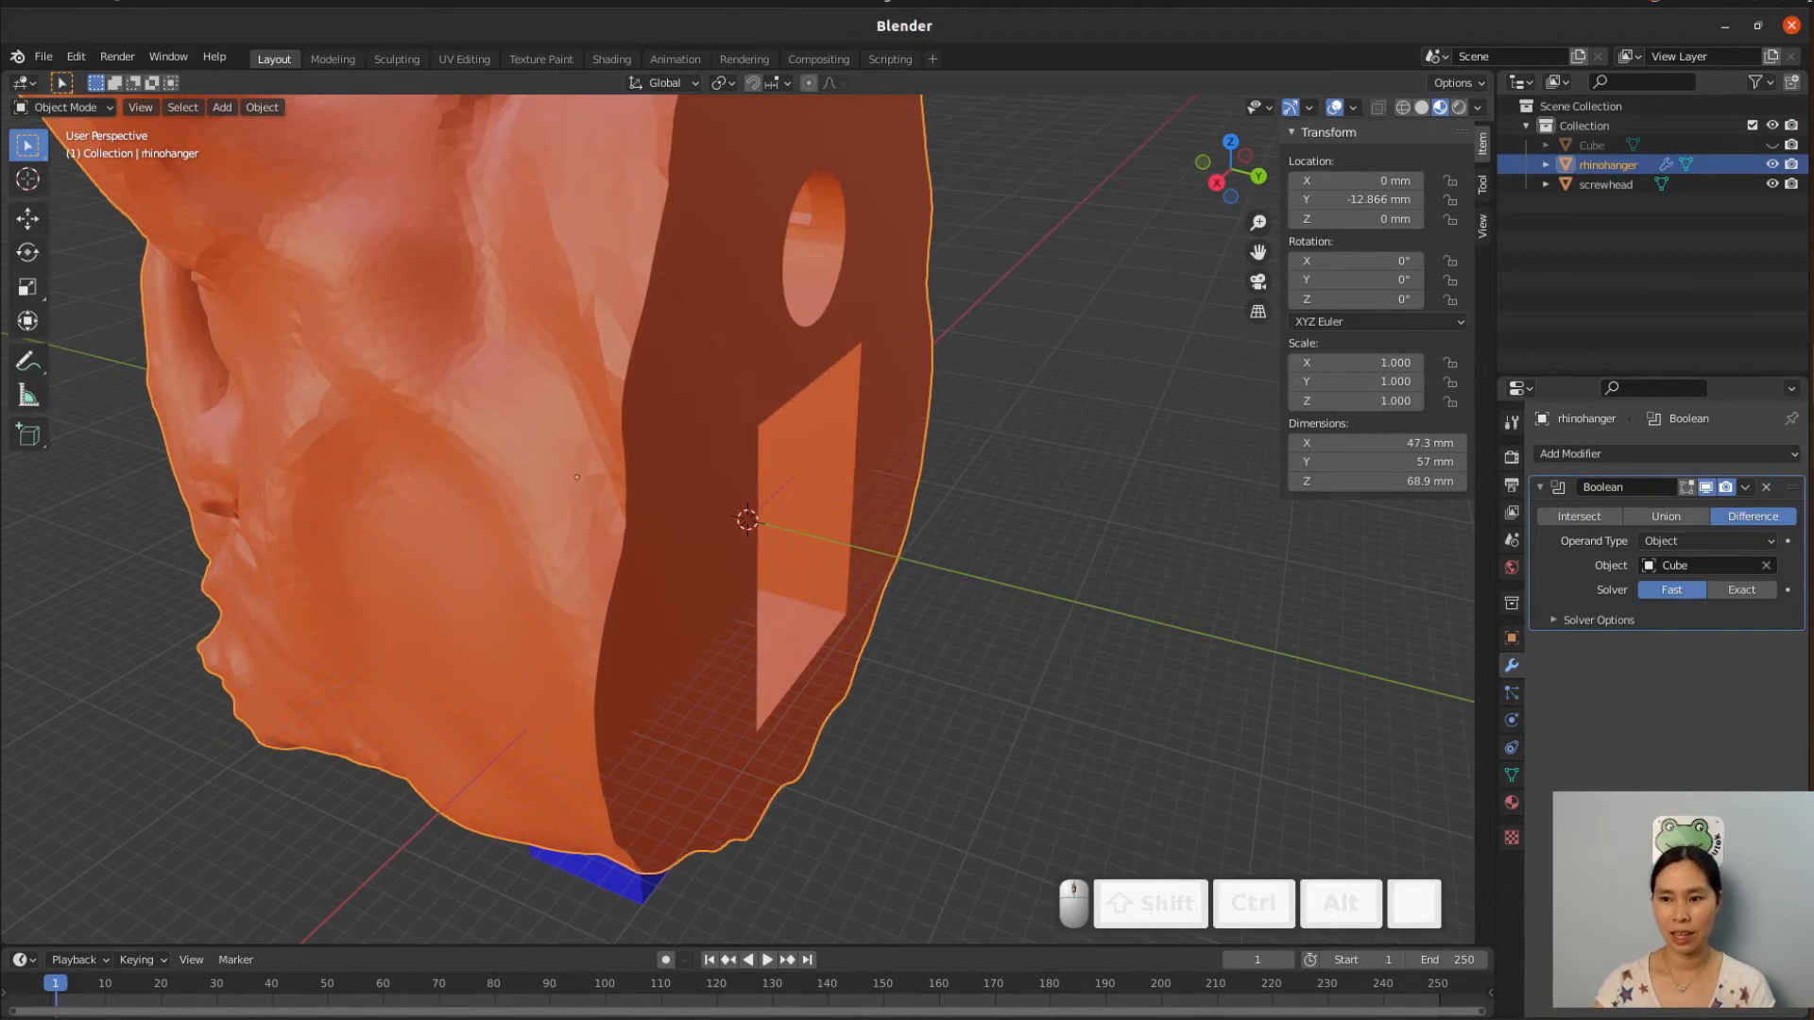
# Apply the Boolean modifier on the rhino head and check the pocket cut into its flat back.
pyautogui.click(1745, 488)
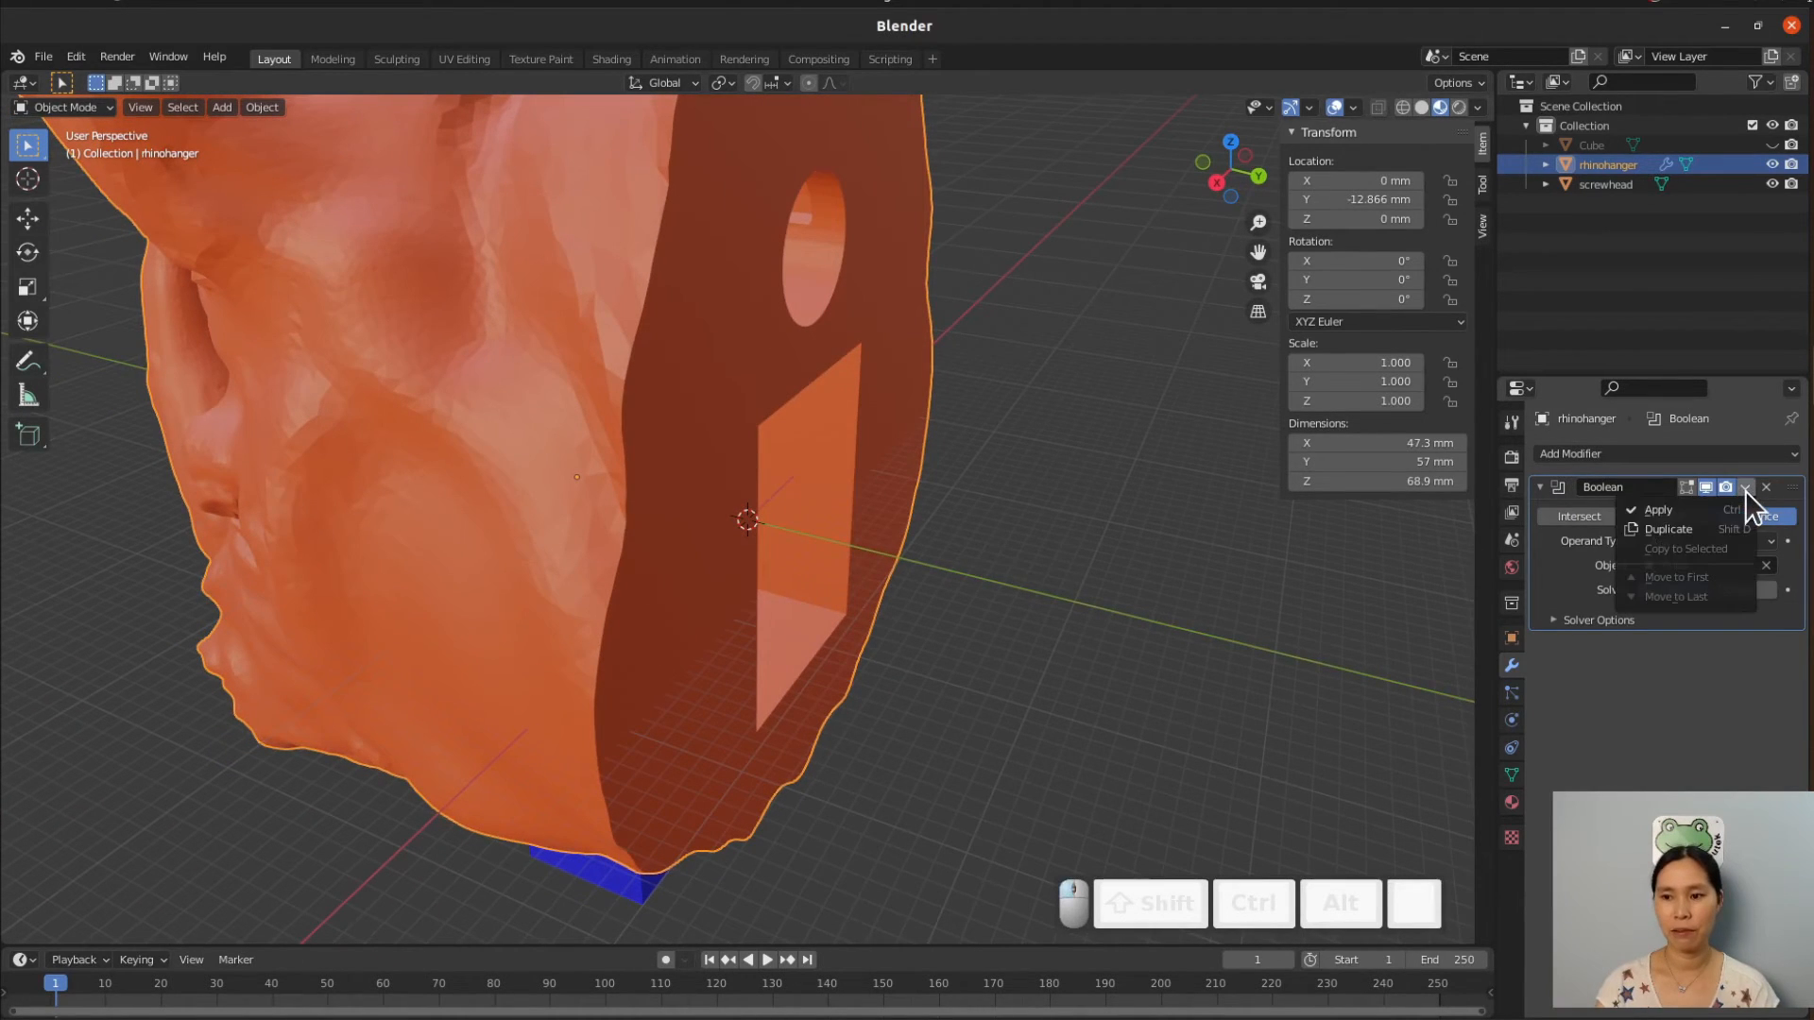
pyautogui.click(1665, 512)
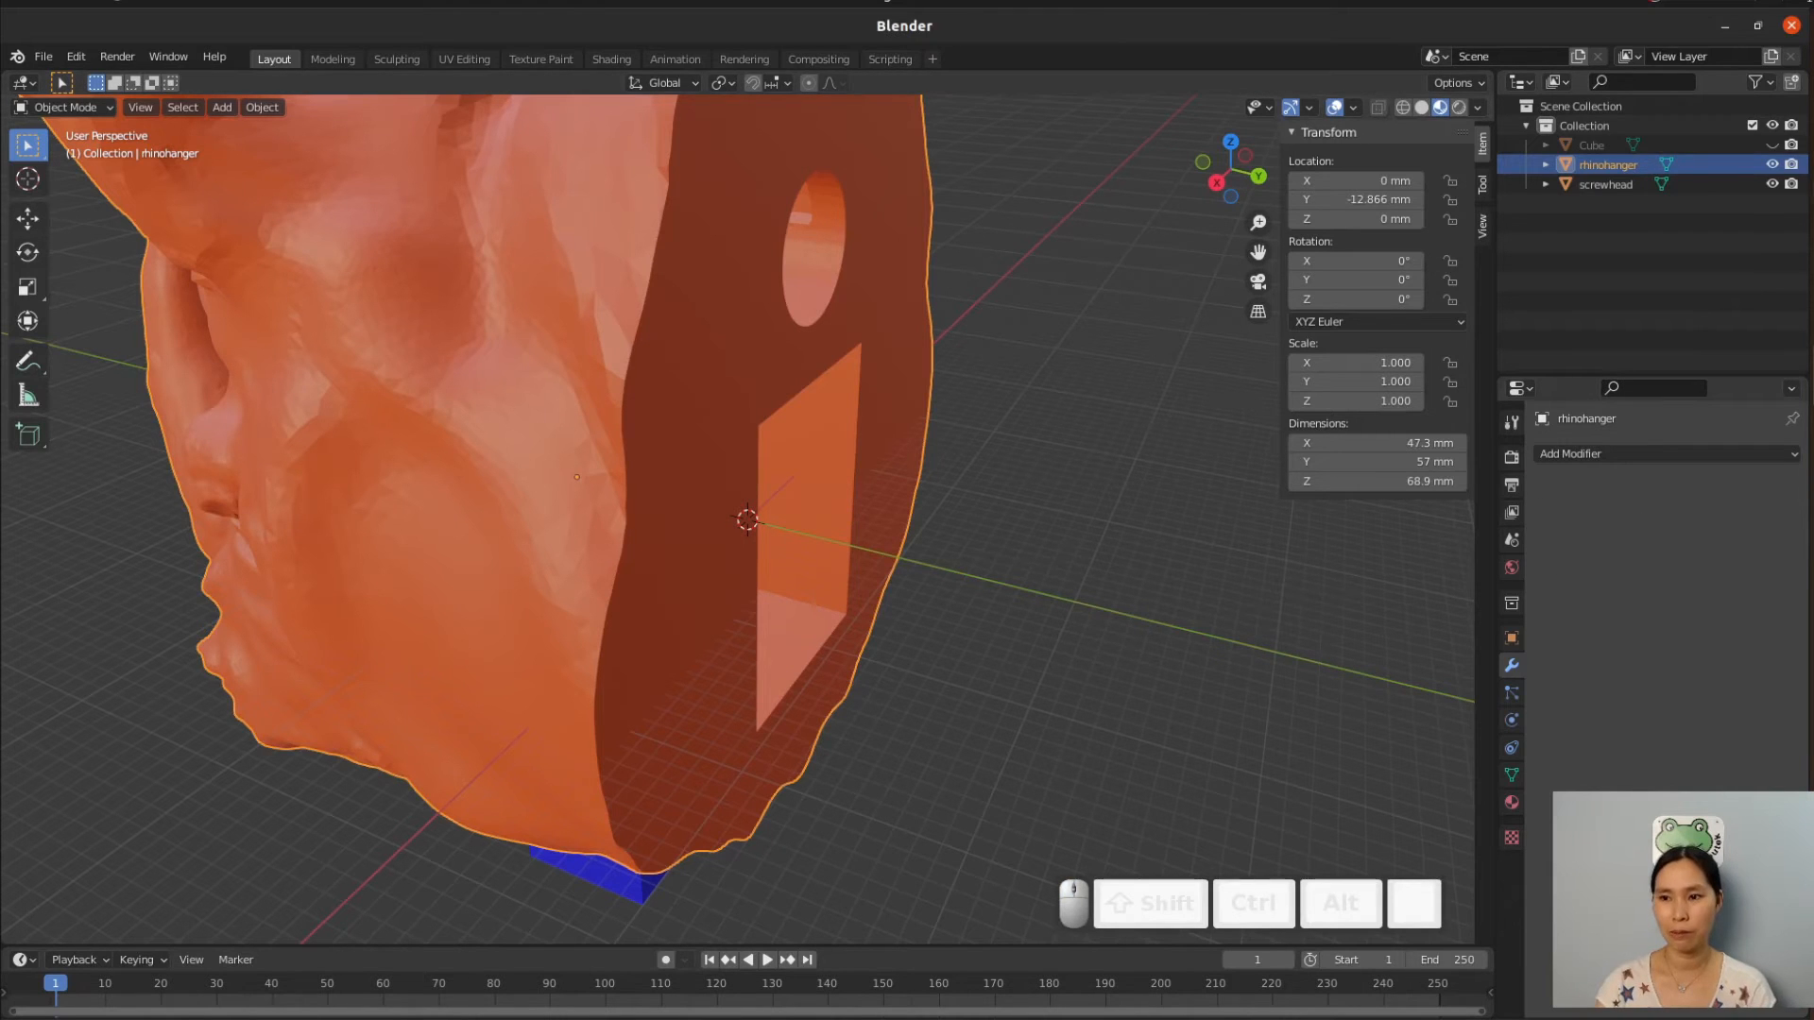
pyautogui.moveTo(829, 843); pyautogui.dragTo(852, 731, button='middle')
pyautogui.moveTo(739, 733); pyautogui.dragTo(537, 829, button='middle')
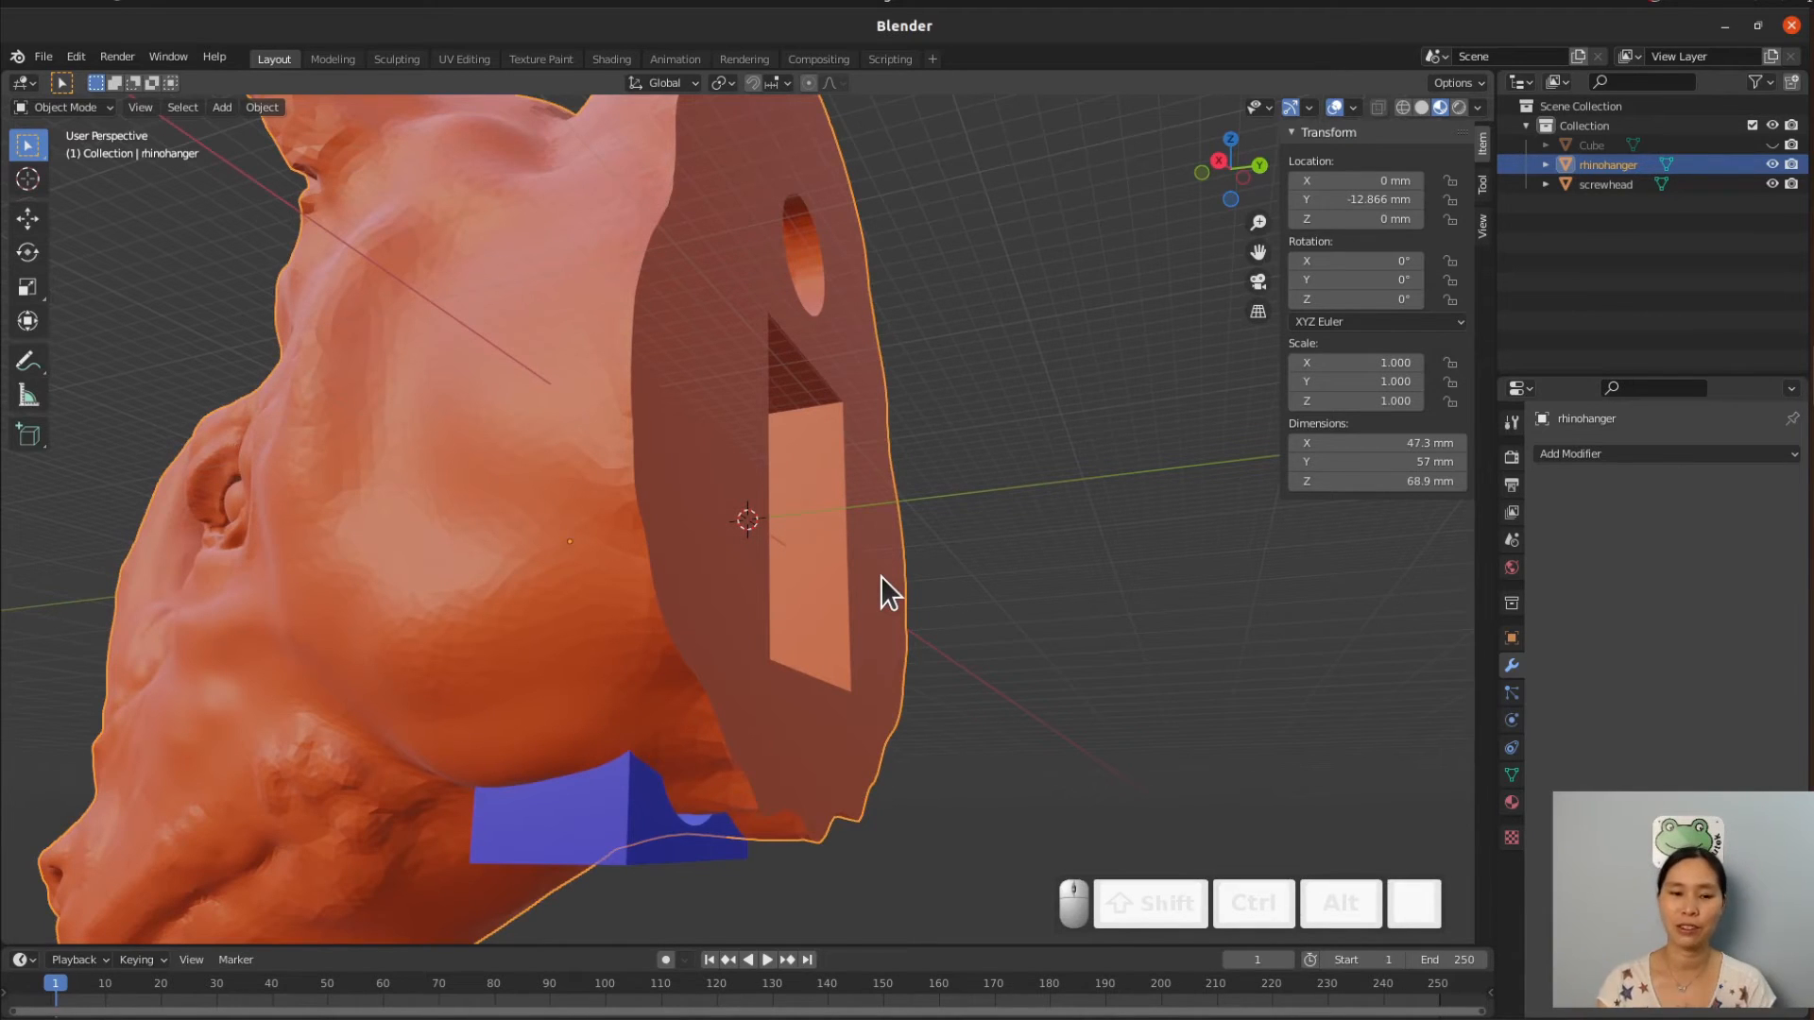
pyautogui.moveTo(1039, 652)
pyautogui.mouseDown(button='middle')
pyautogui.moveTo(983, 628)
pyautogui.moveTo(1025, 615)
pyautogui.moveTo(1007, 611)
pyautogui.moveTo(1041, 688)
pyautogui.moveTo(1056, 673)
pyautogui.mouseUp(button='middle')
# Select the blue screwhead block, unhide the cube and hide the rhino head.
pyautogui.click(620, 889)
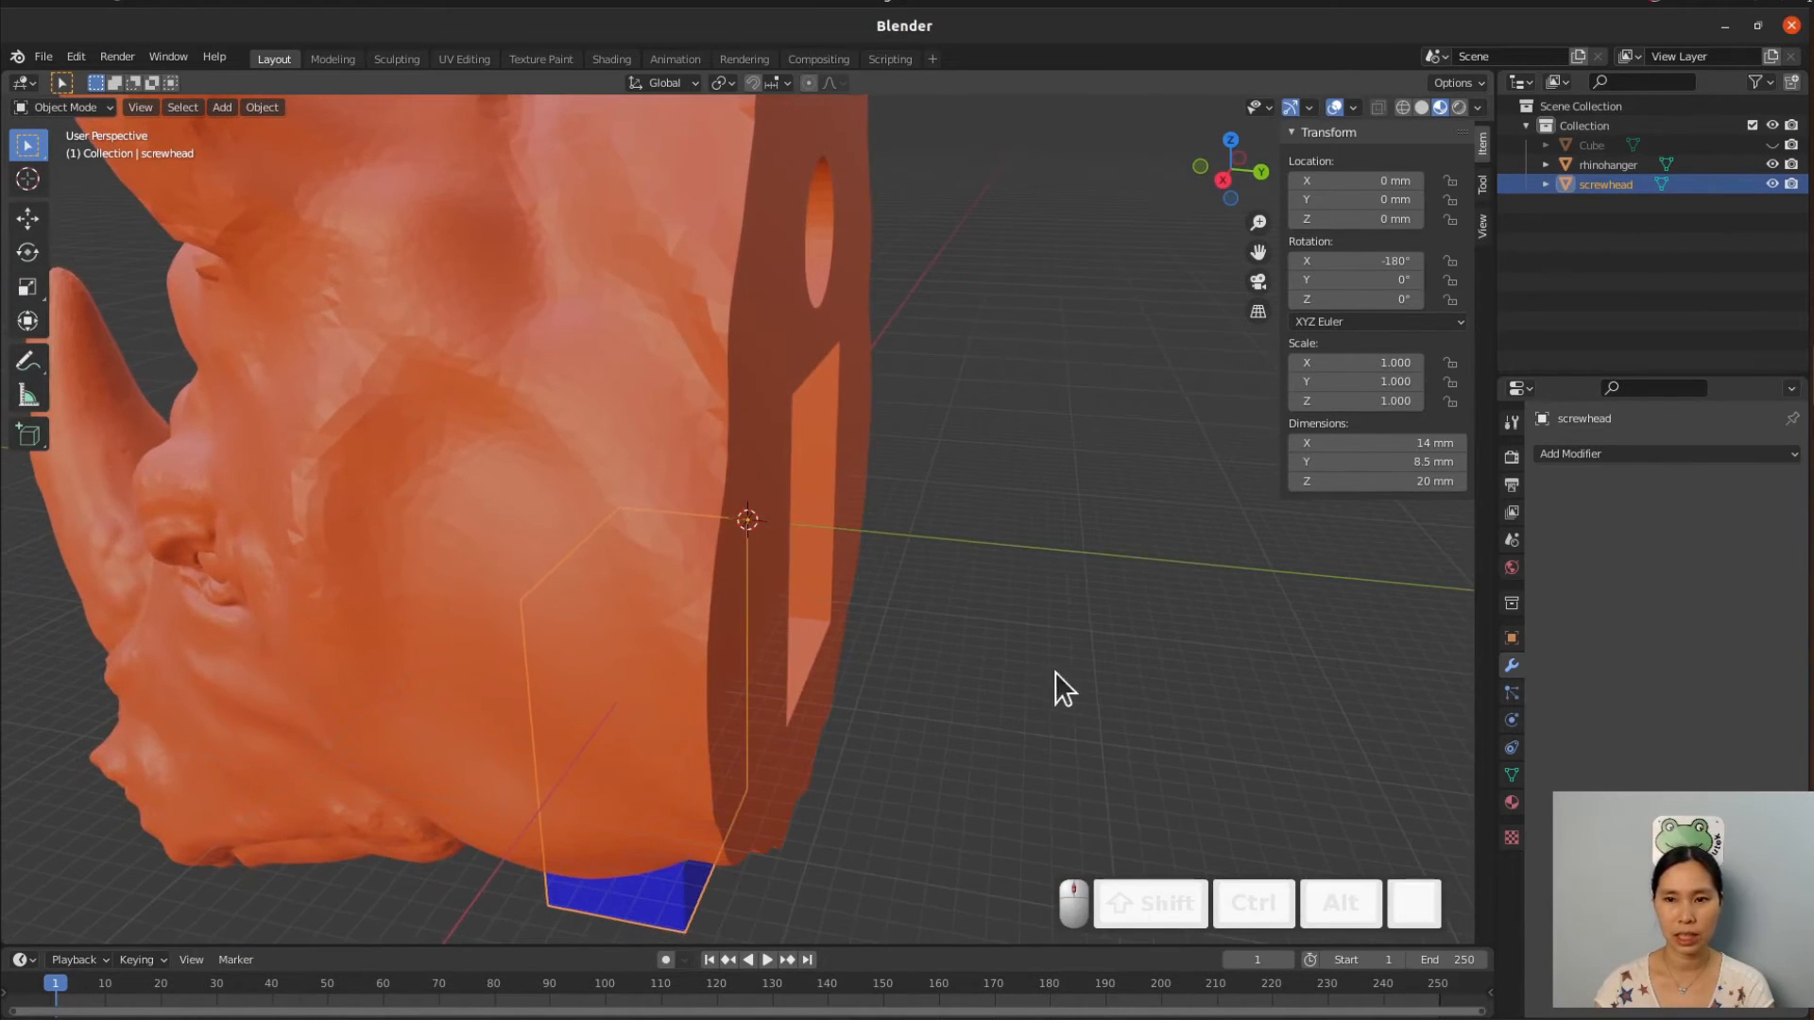
pyautogui.click(1773, 146)
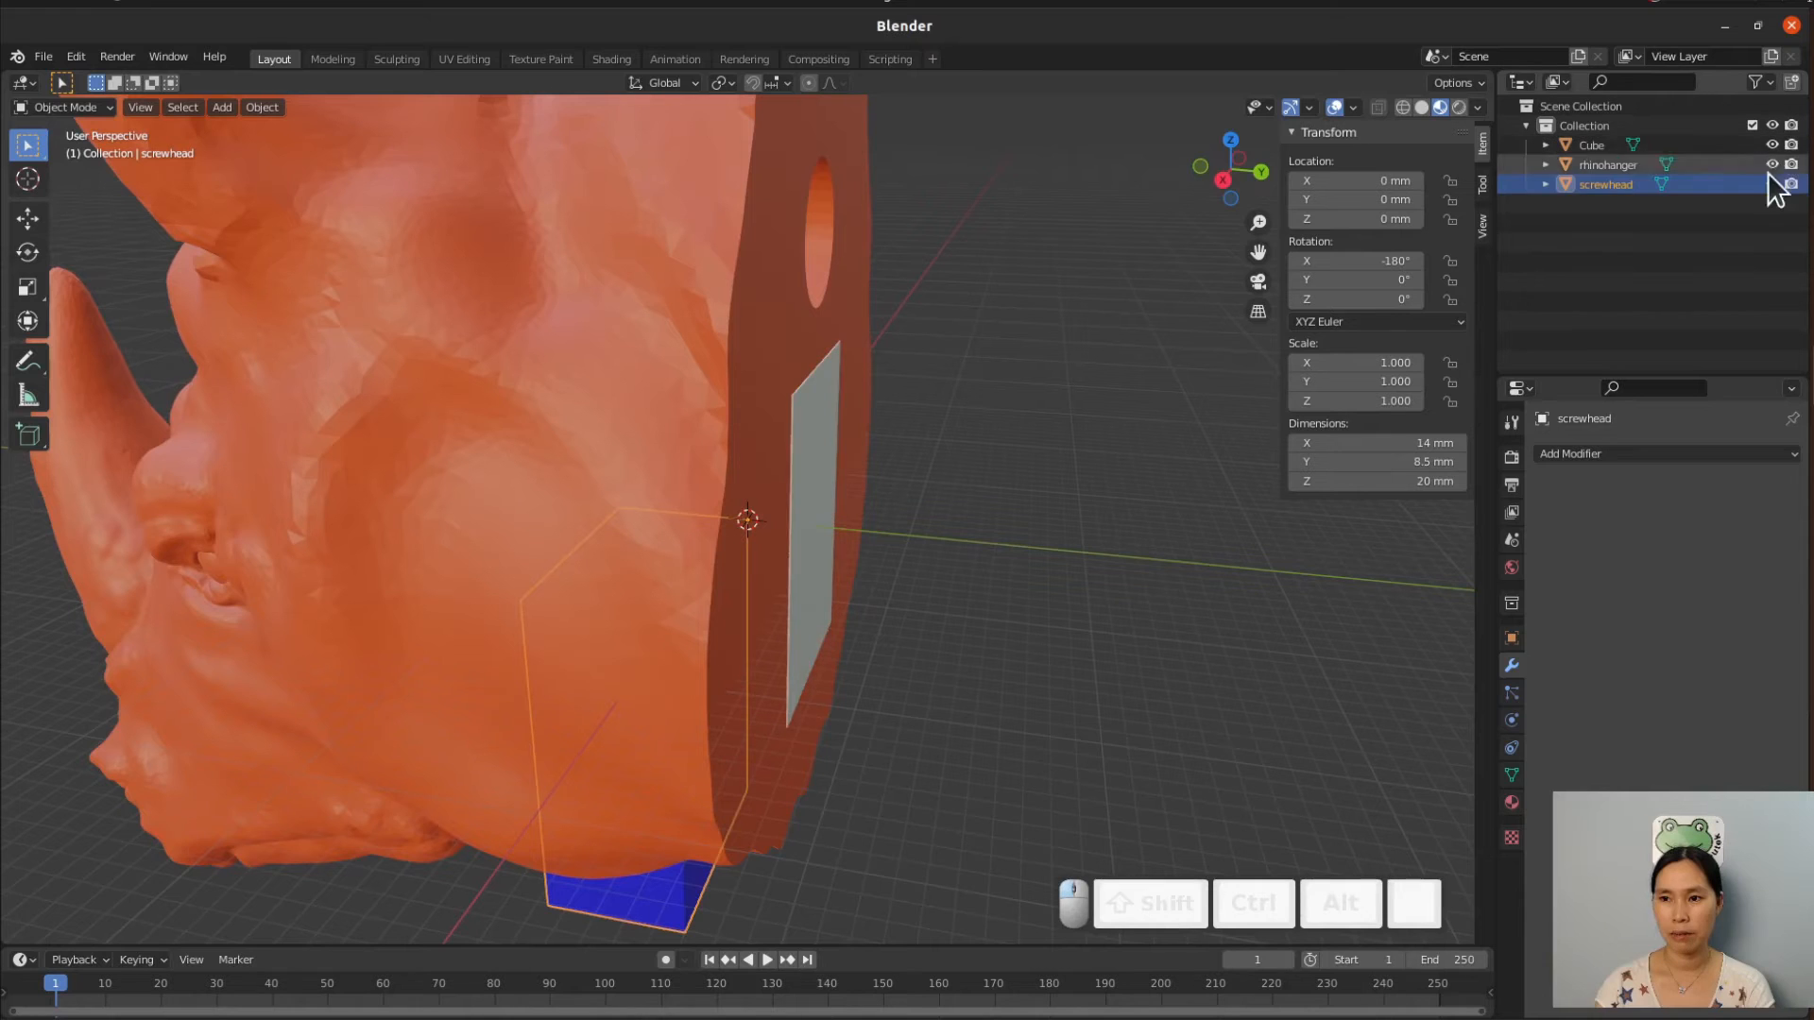
pyautogui.click(1773, 165)
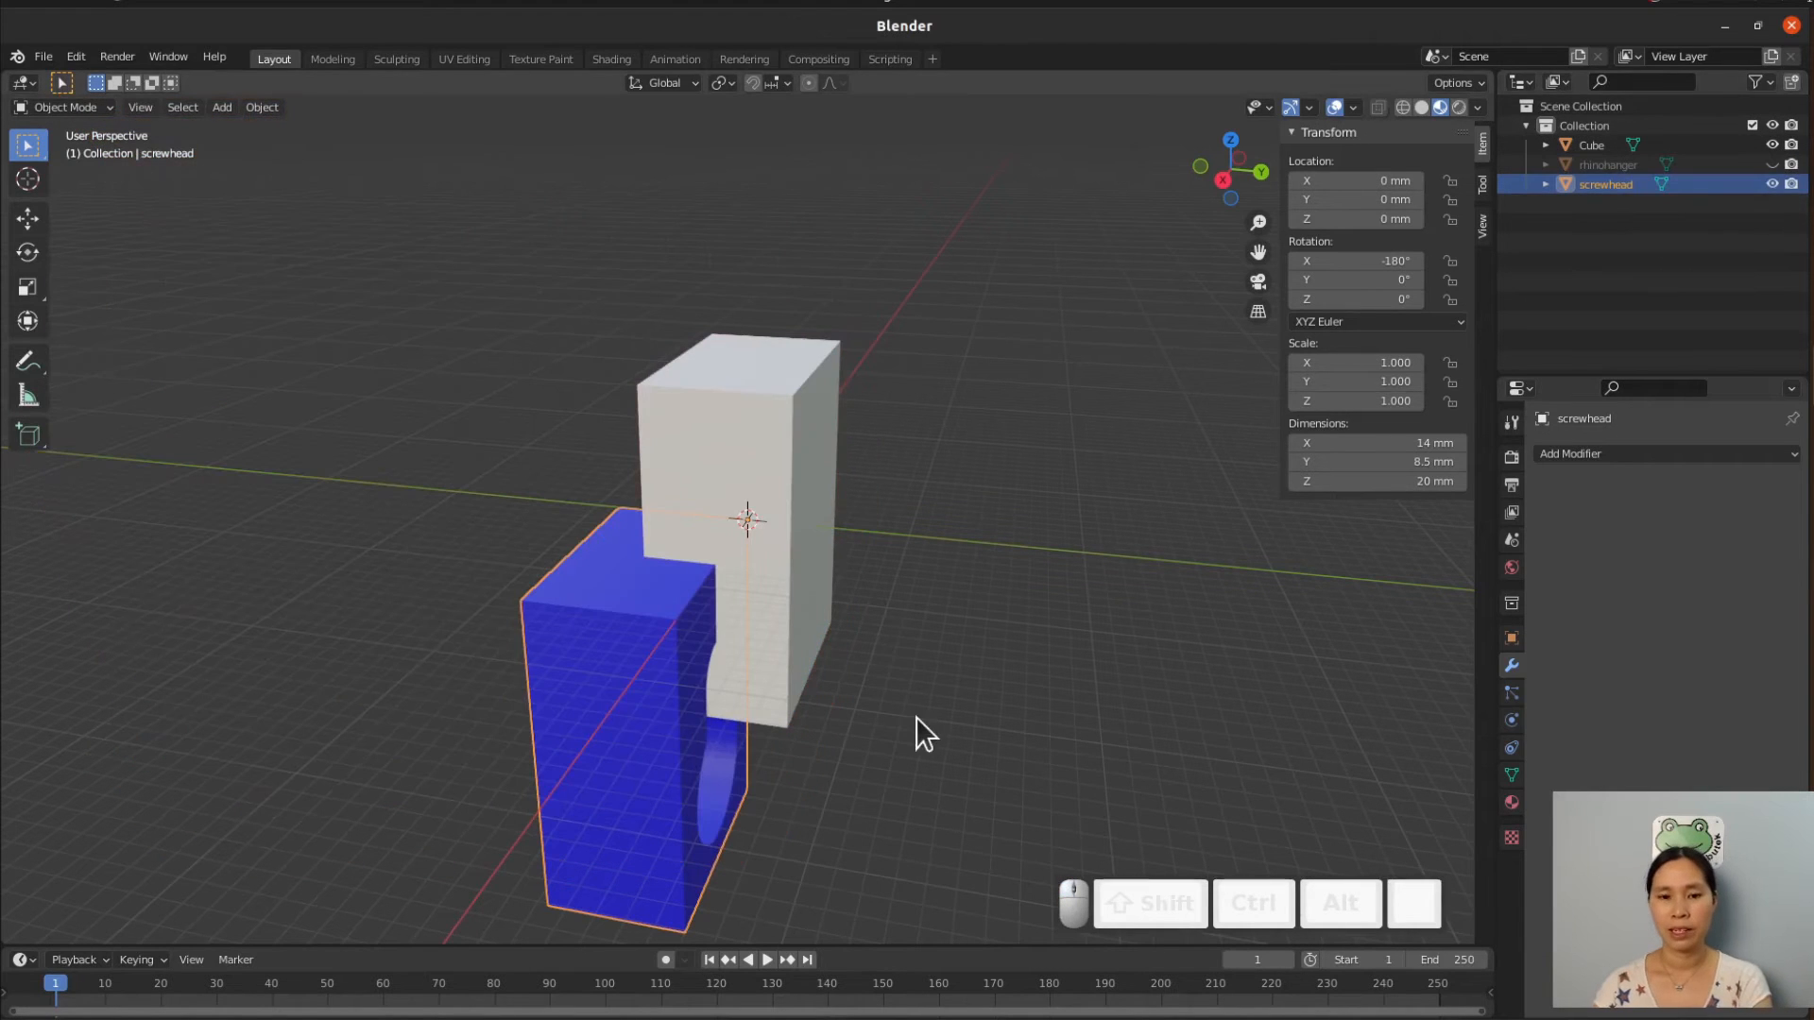
# Set the screwhead block's Z location to 10 mm to match the cube's height.
pyautogui.moveTo(960, 701); pyautogui.dragTo(1103, 753, button='middle')
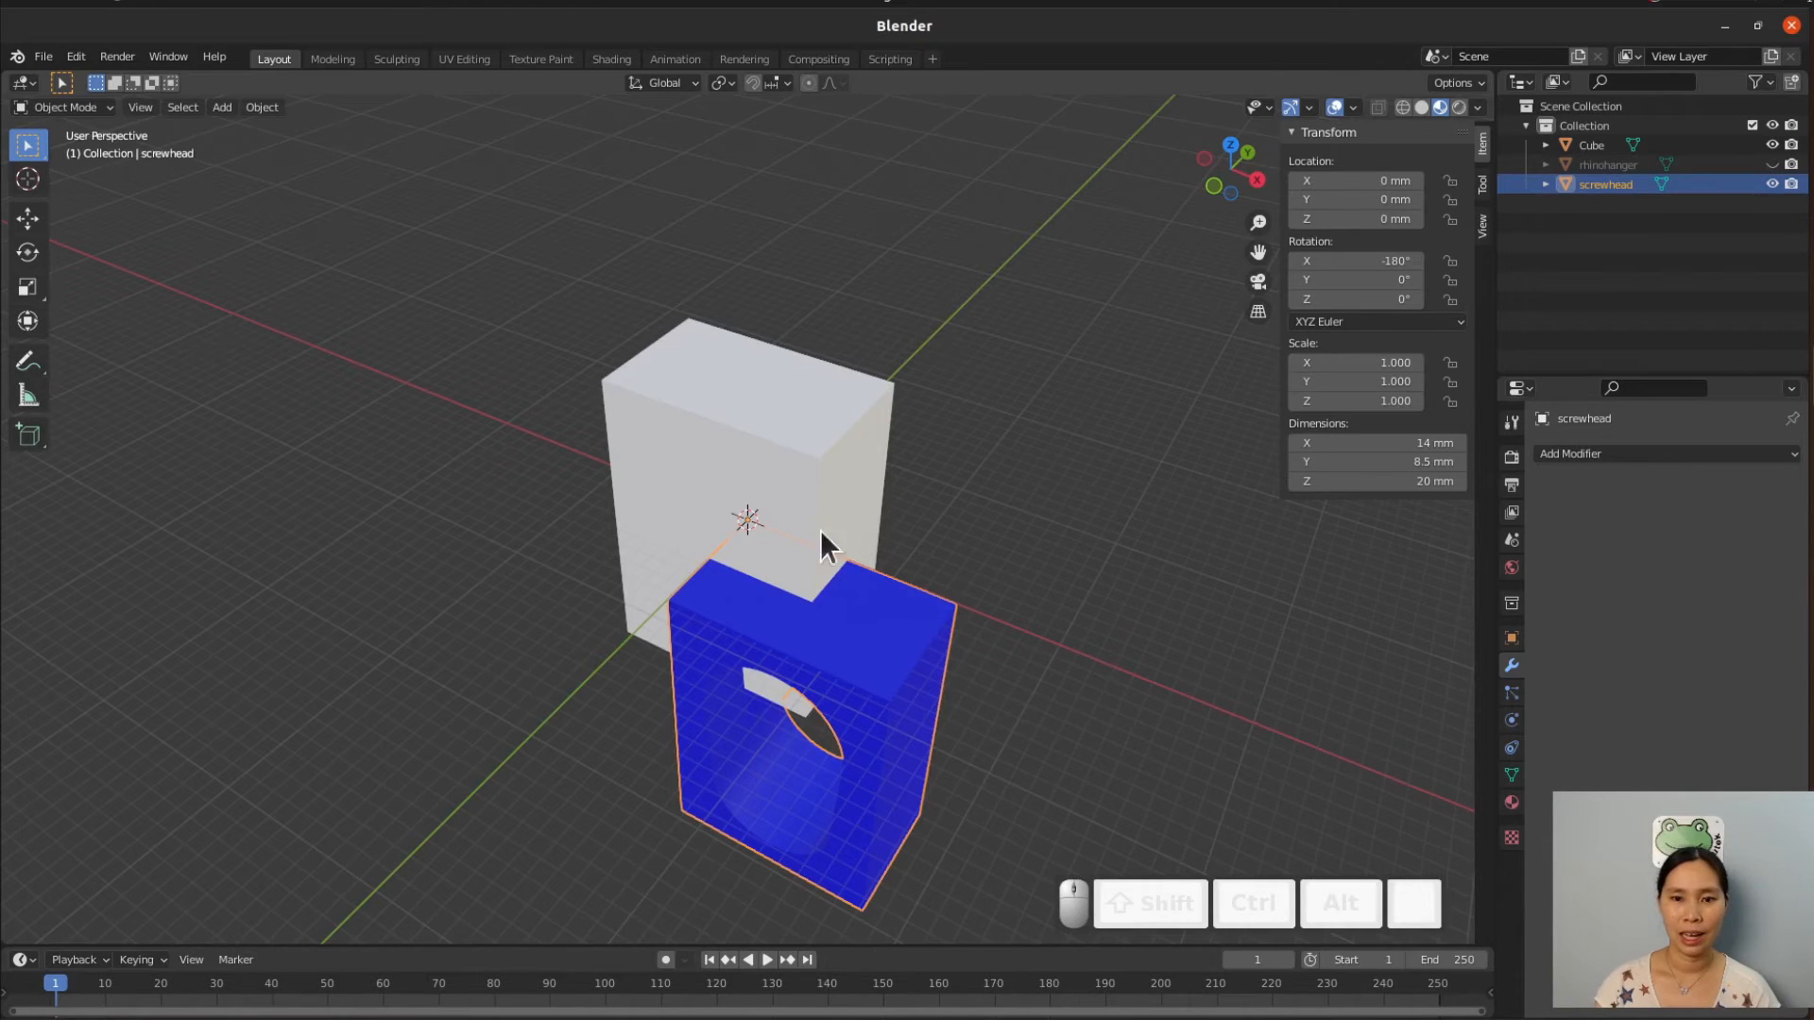
pyautogui.click(804, 483)
pyautogui.click(896, 694)
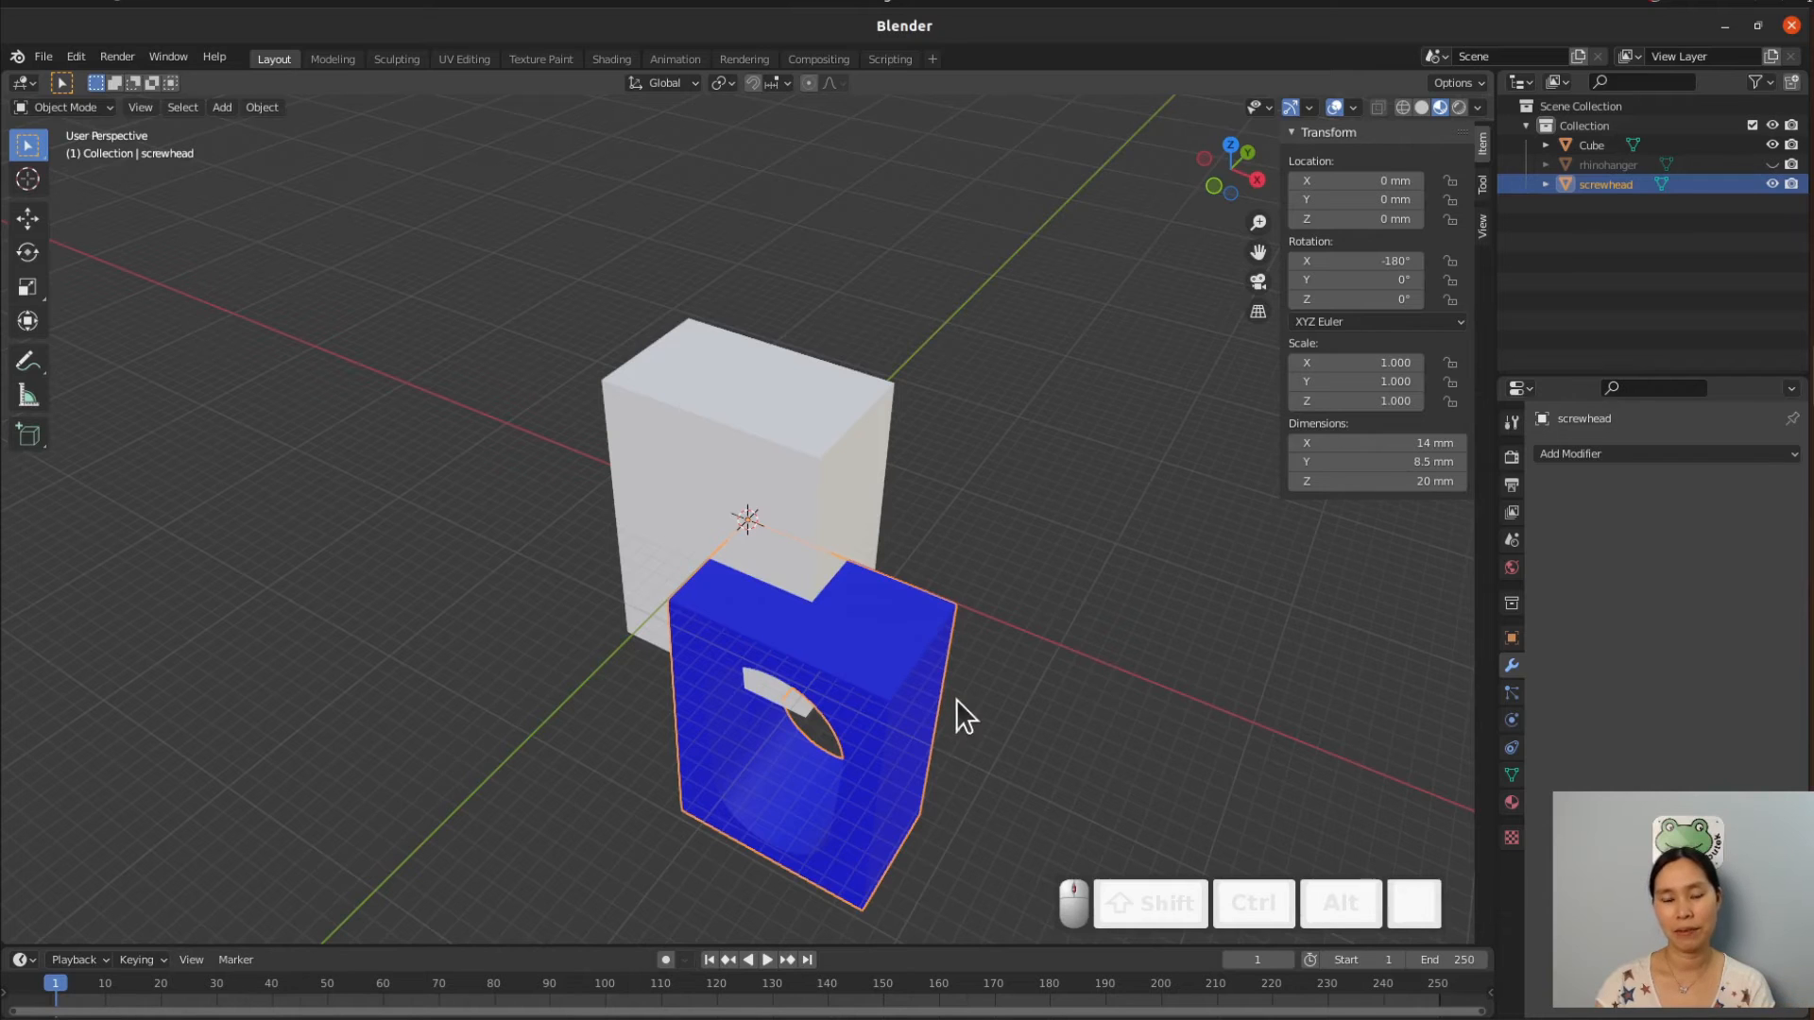
pyautogui.moveTo(957, 699); pyautogui.dragTo(869, 651, button='middle')
pyautogui.click(1402, 219)
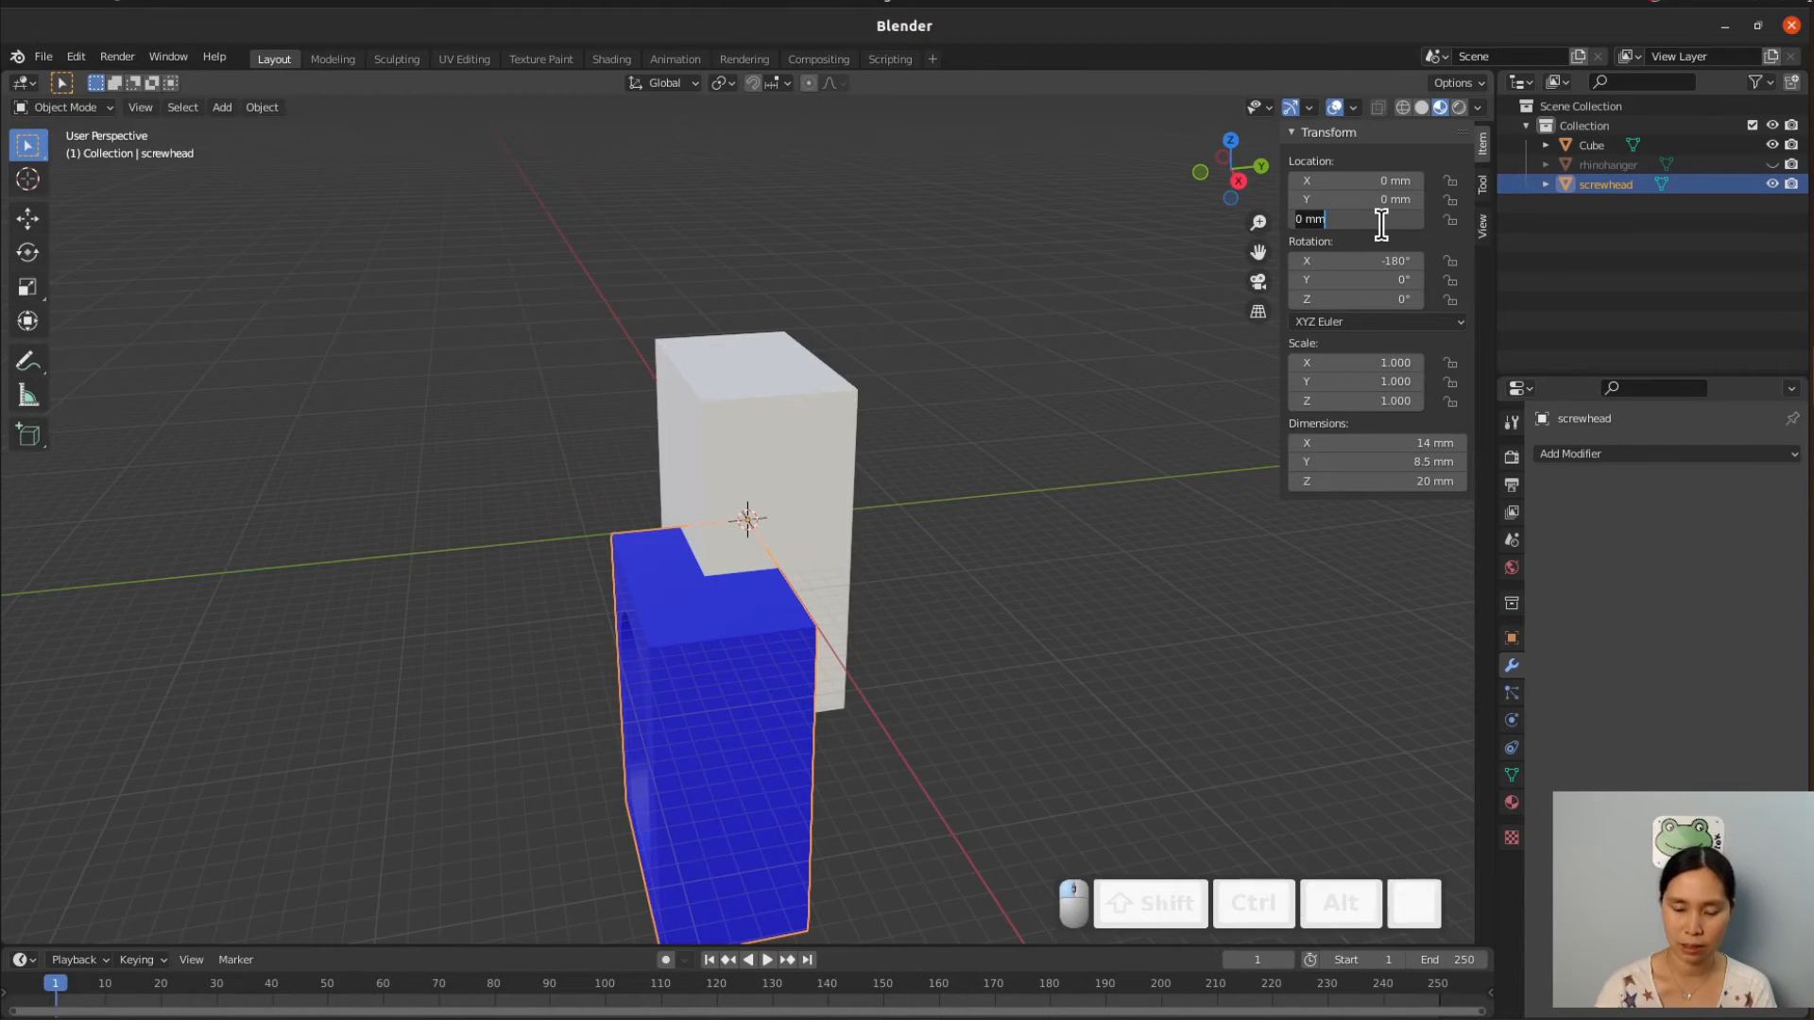
pyautogui.write('10')
pyautogui.press('Return')
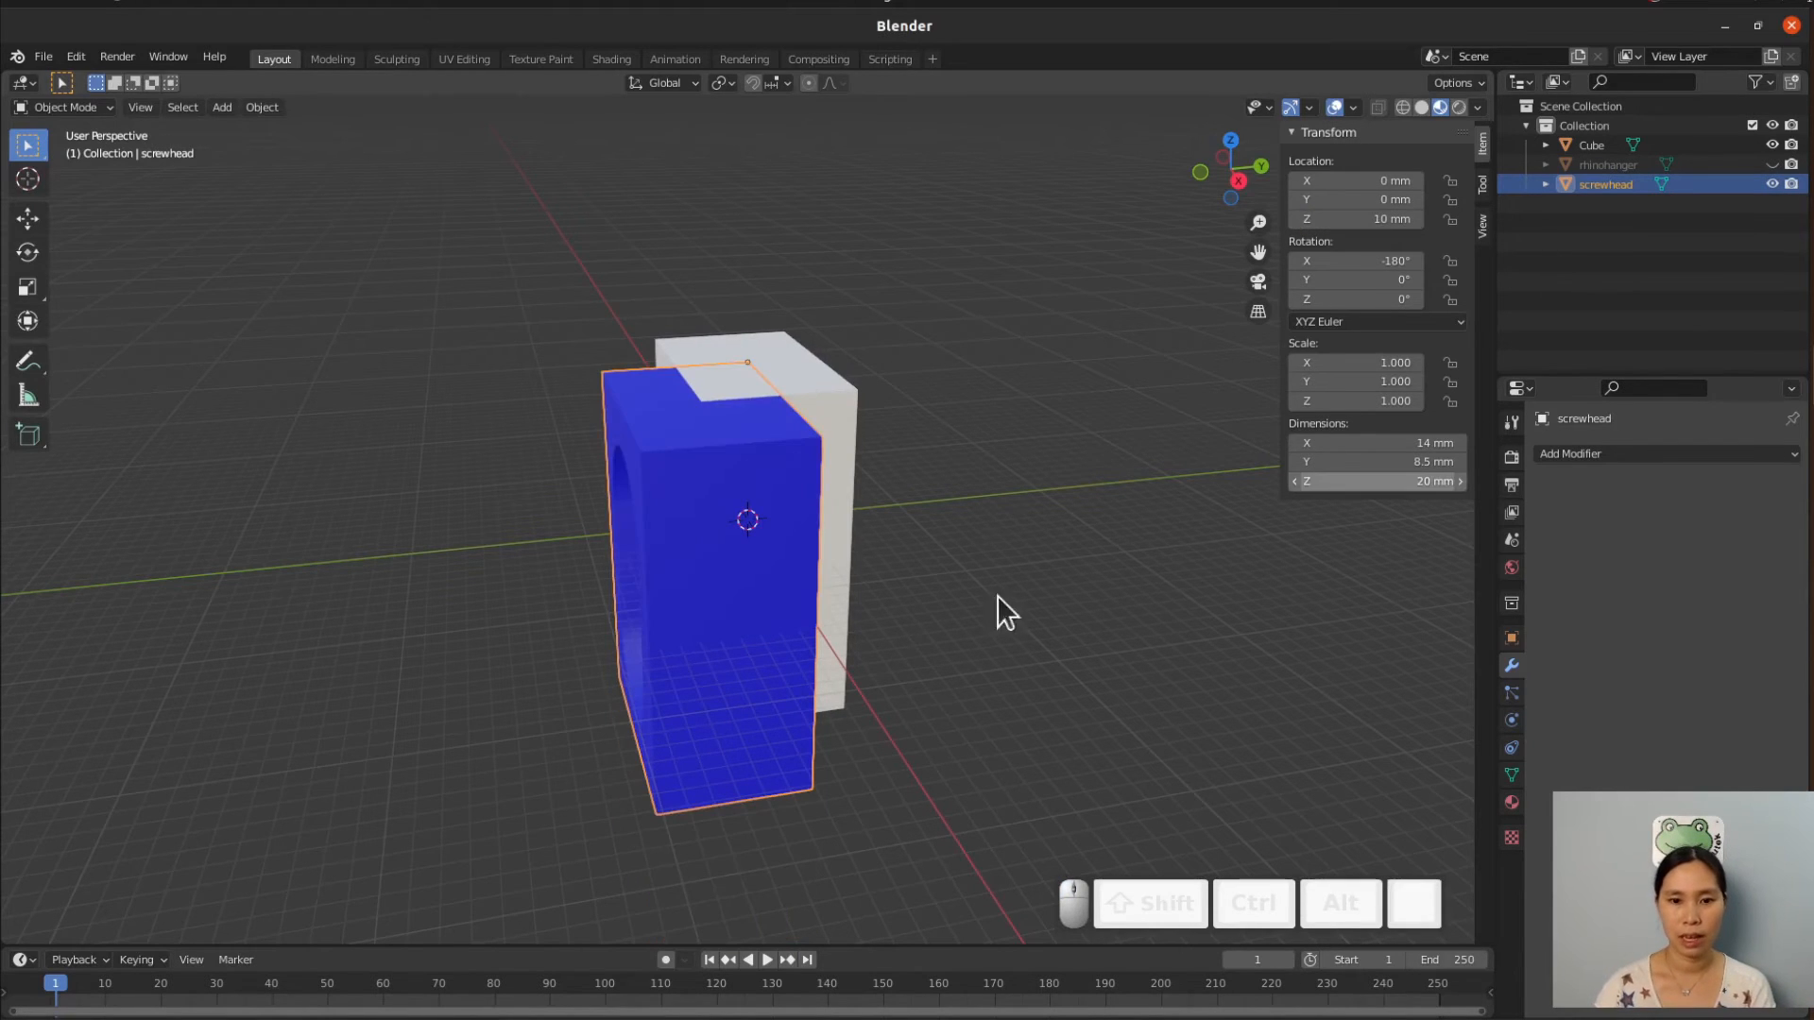
# Set the screwhead block's X location to -14/2 mm, aligning it with the cube's sides.
pyautogui.moveTo(850, 612); pyautogui.dragTo(967, 612, button='middle')
pyautogui.moveTo(1107, 596); pyautogui.dragTo(1150, 762, button='middle')
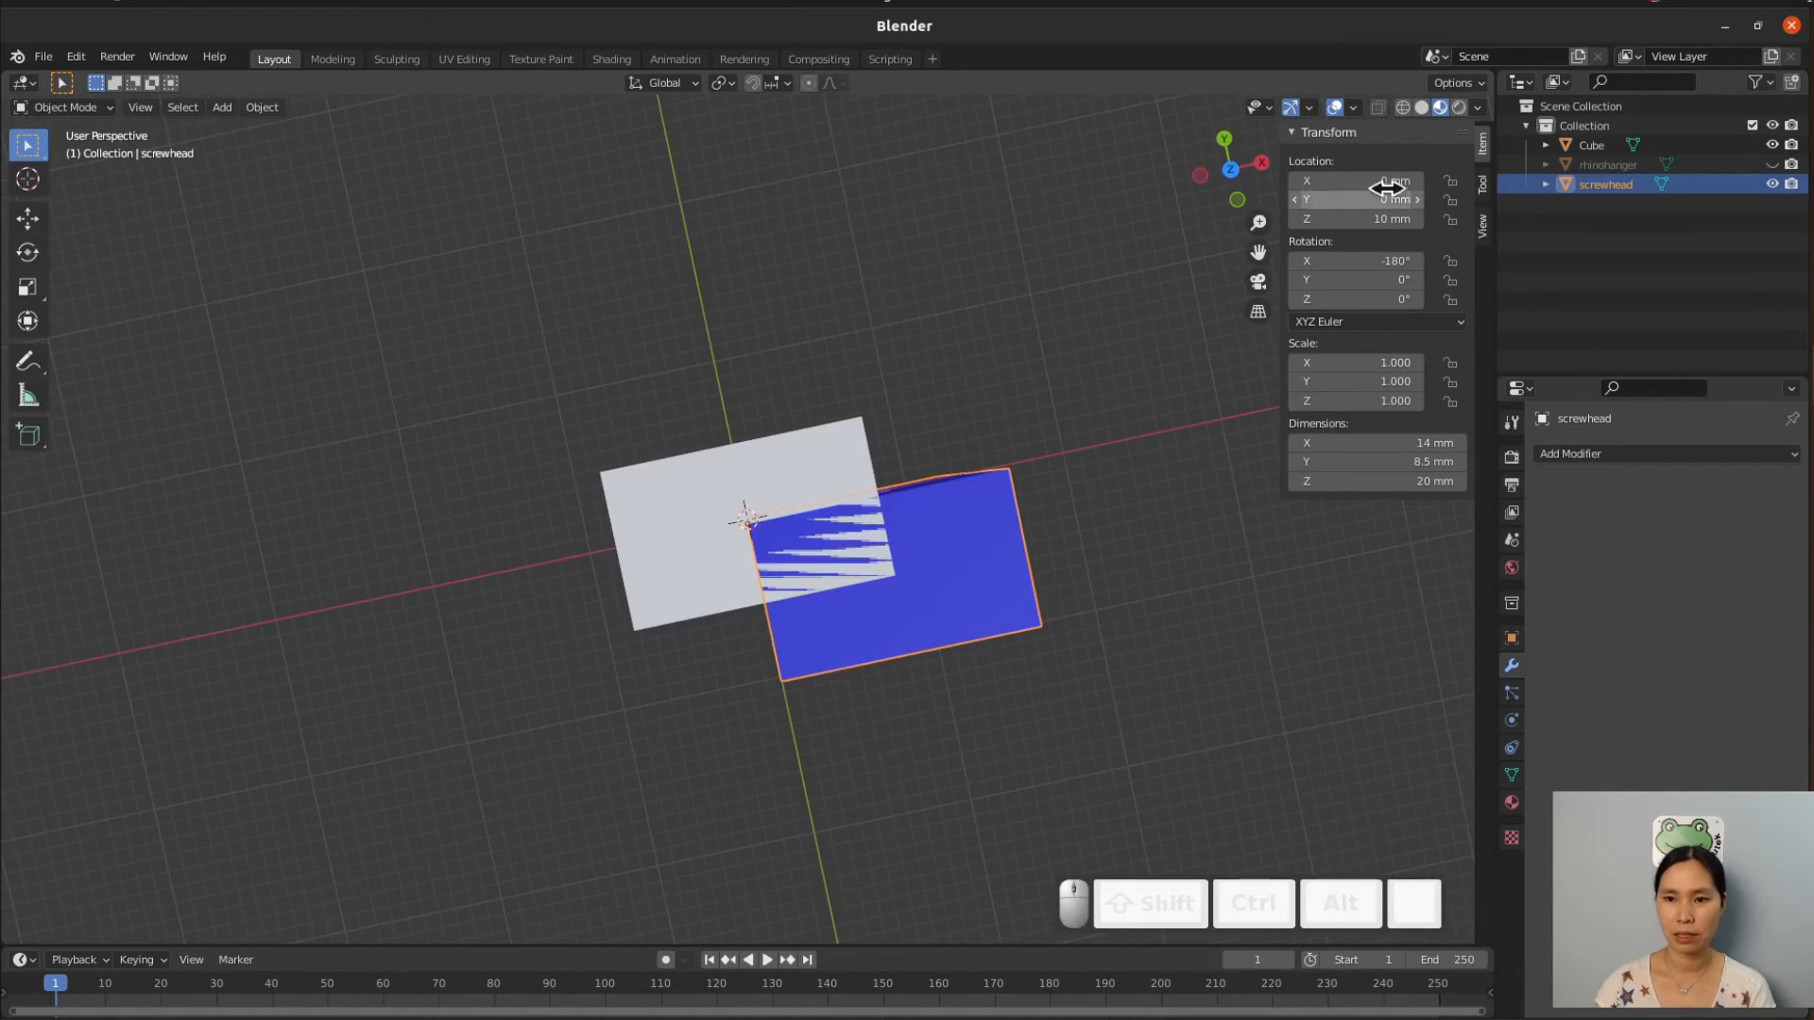
pyautogui.click(1386, 178)
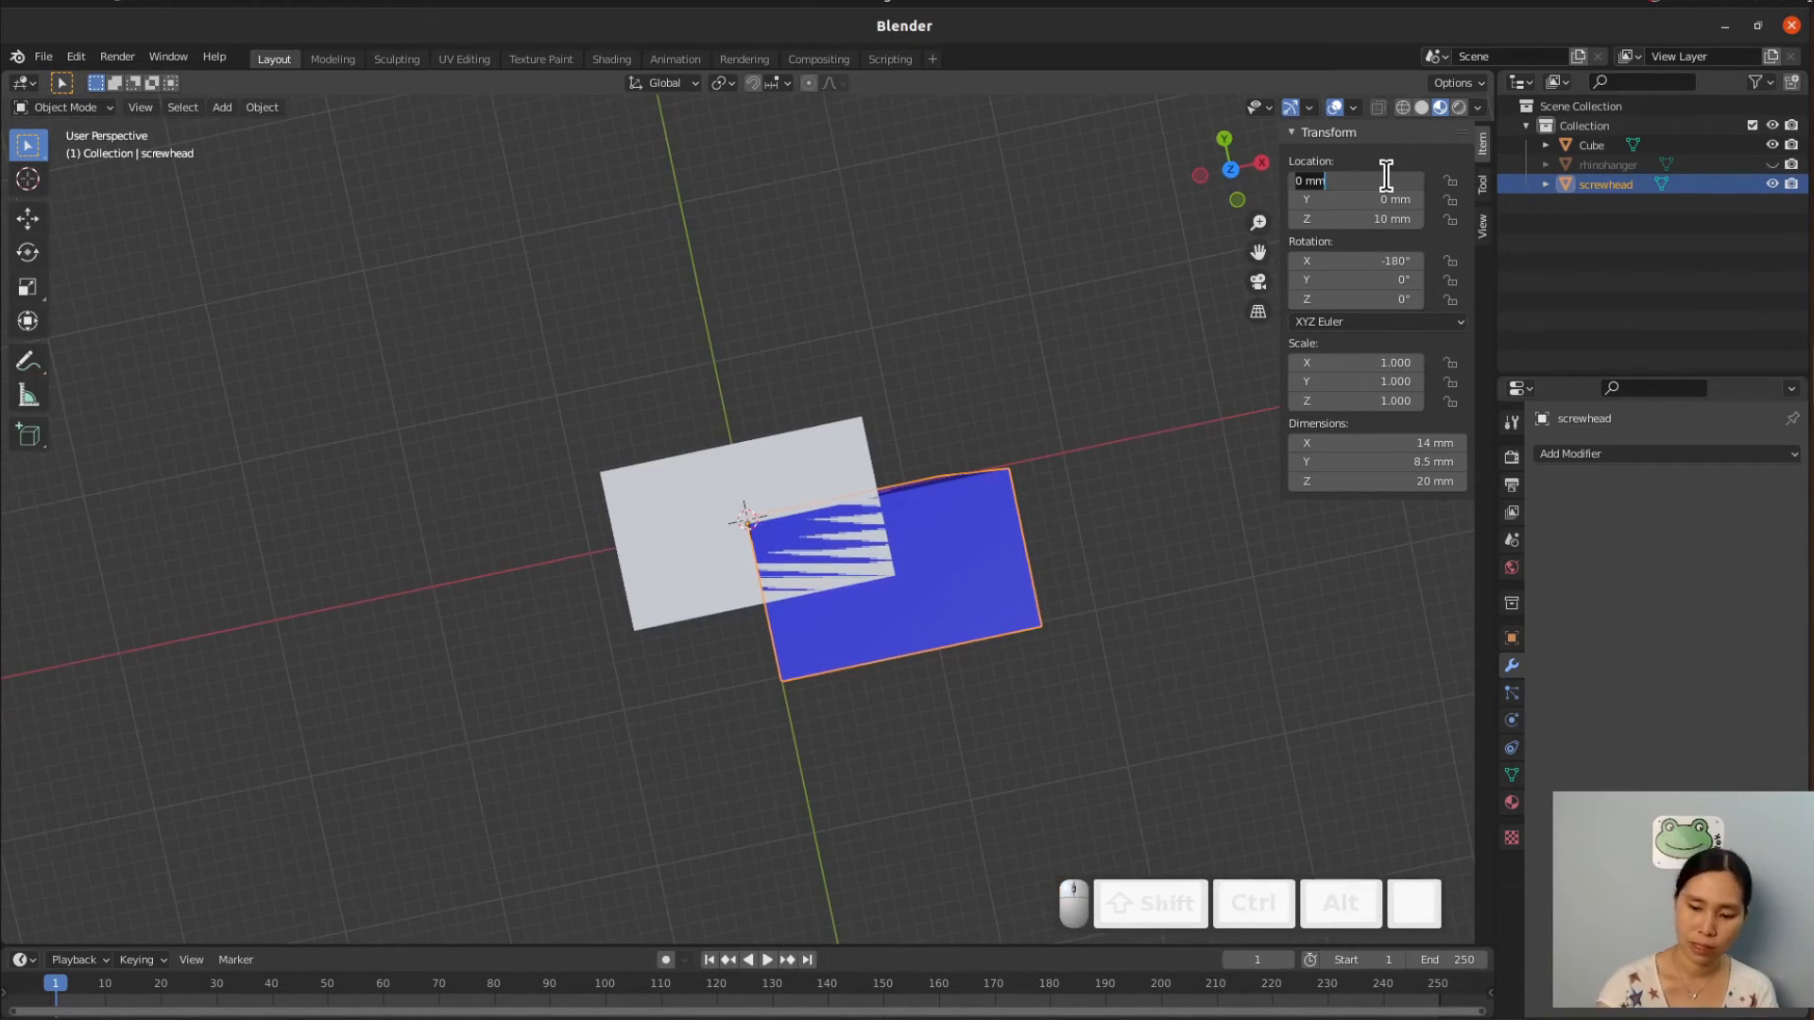
pyautogui.write('-1')
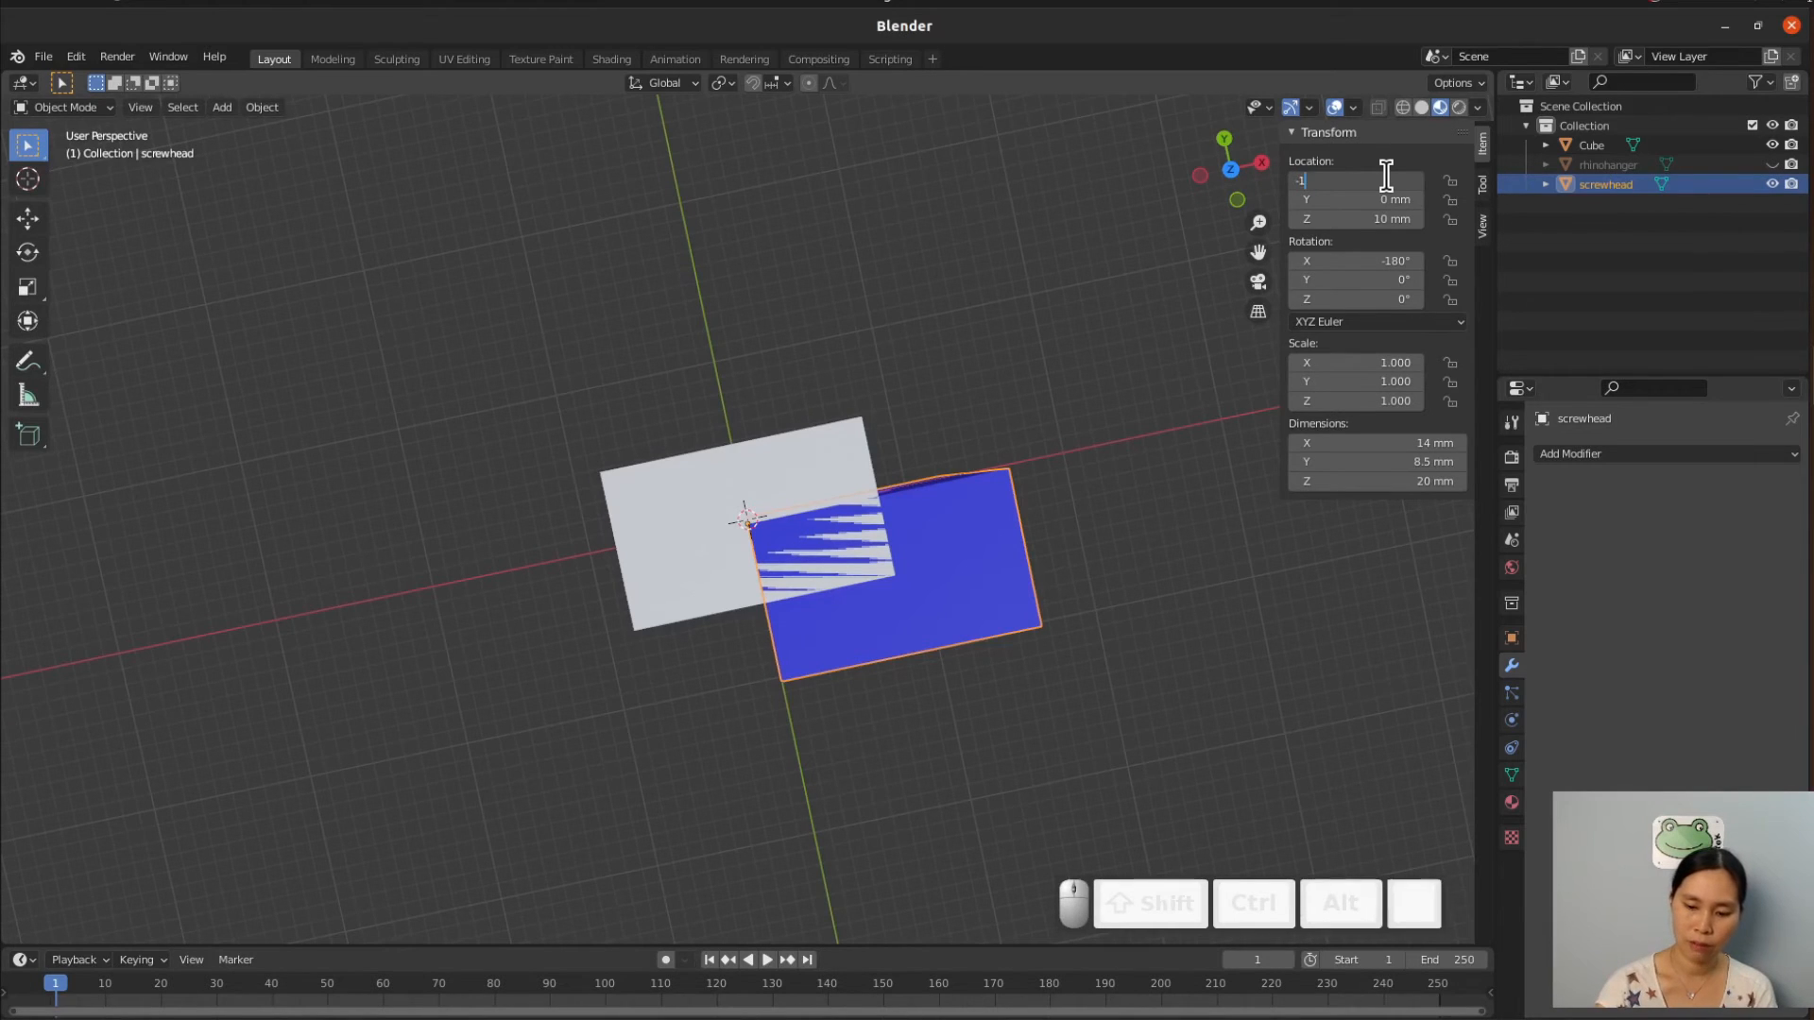
pyautogui.write('4/')
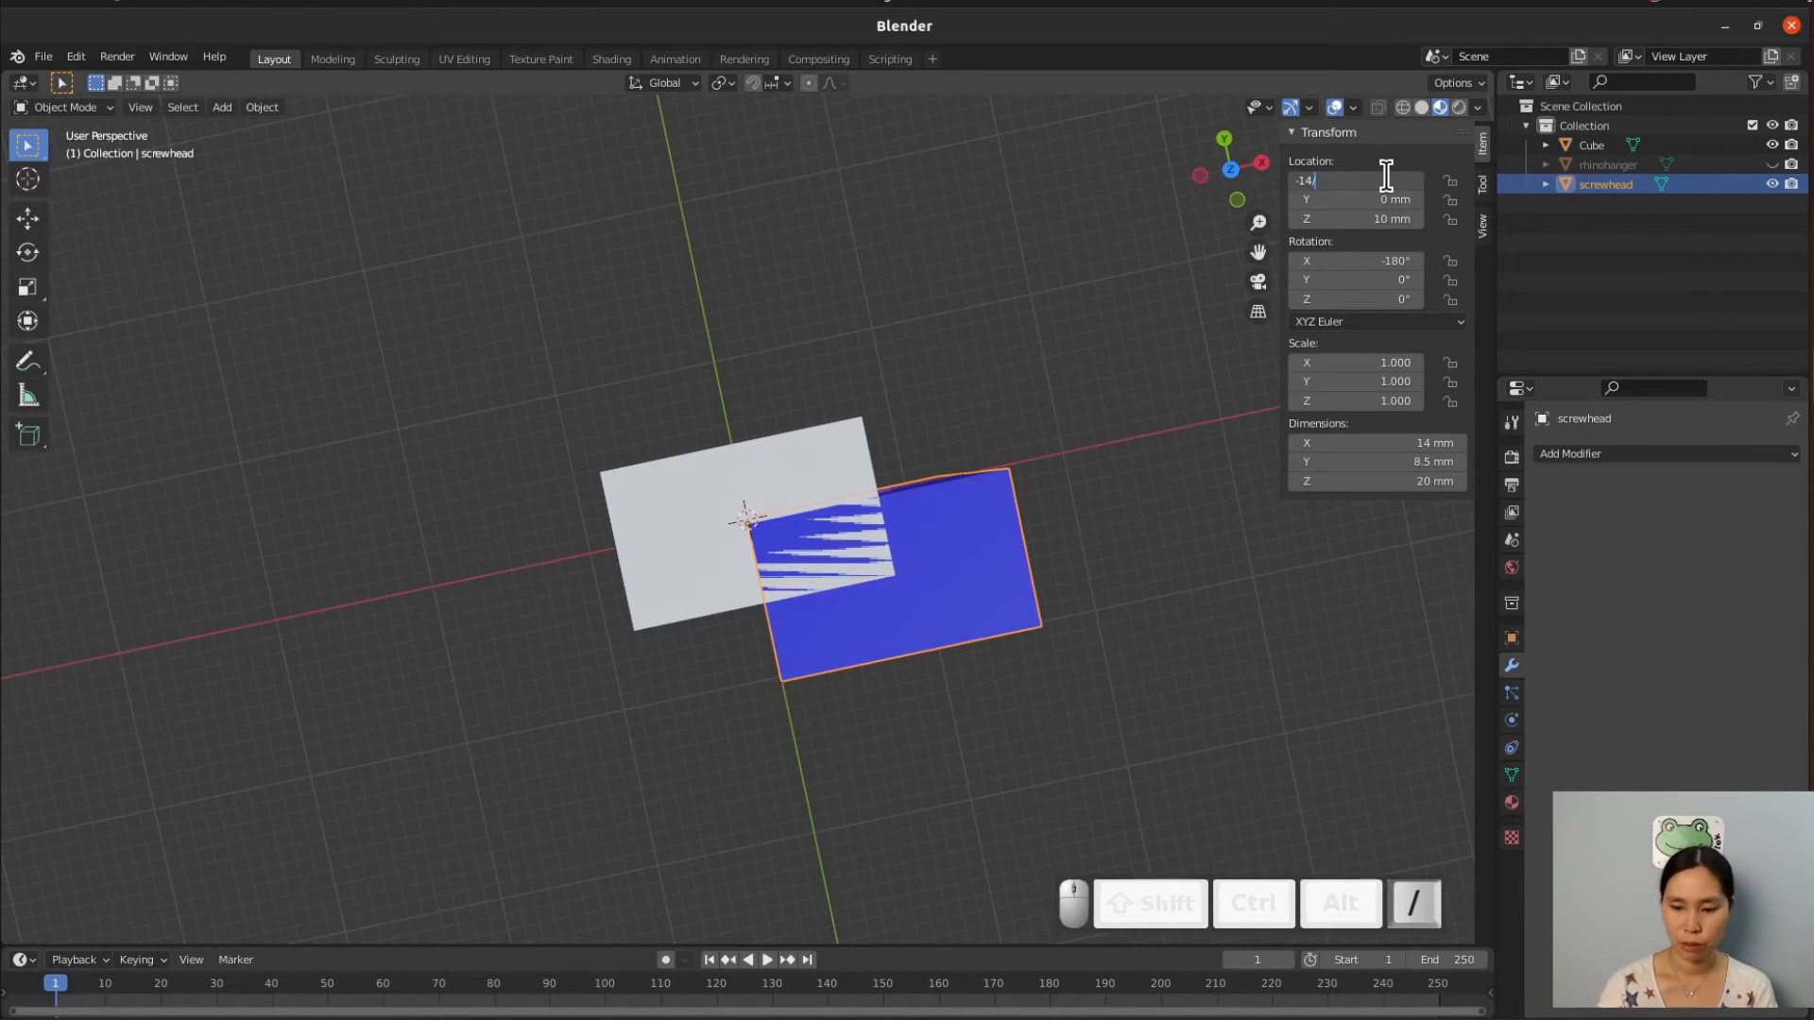
pyautogui.write('2')
pyautogui.press('KP_Enter')
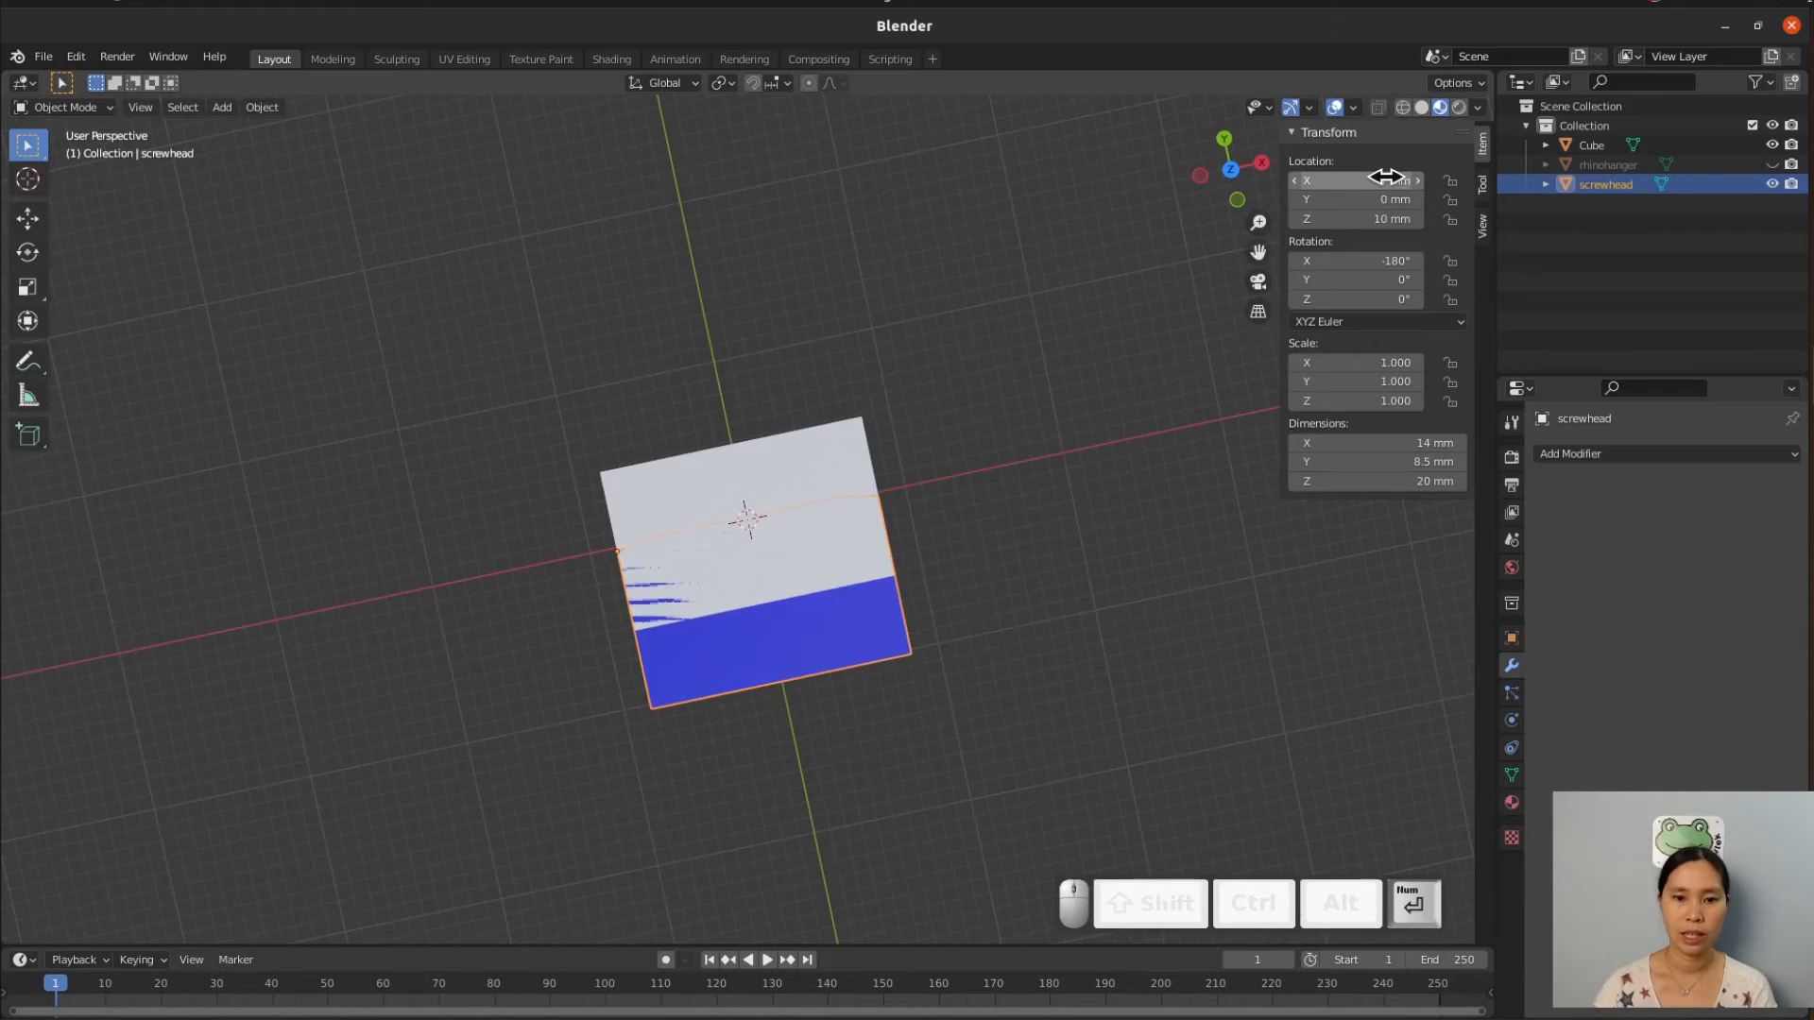
# Set the screwhead block's Y location to 8.5/2 mm so it coincides with the cube.
pyautogui.moveTo(794, 725); pyautogui.dragTo(903, 761, button='middle')
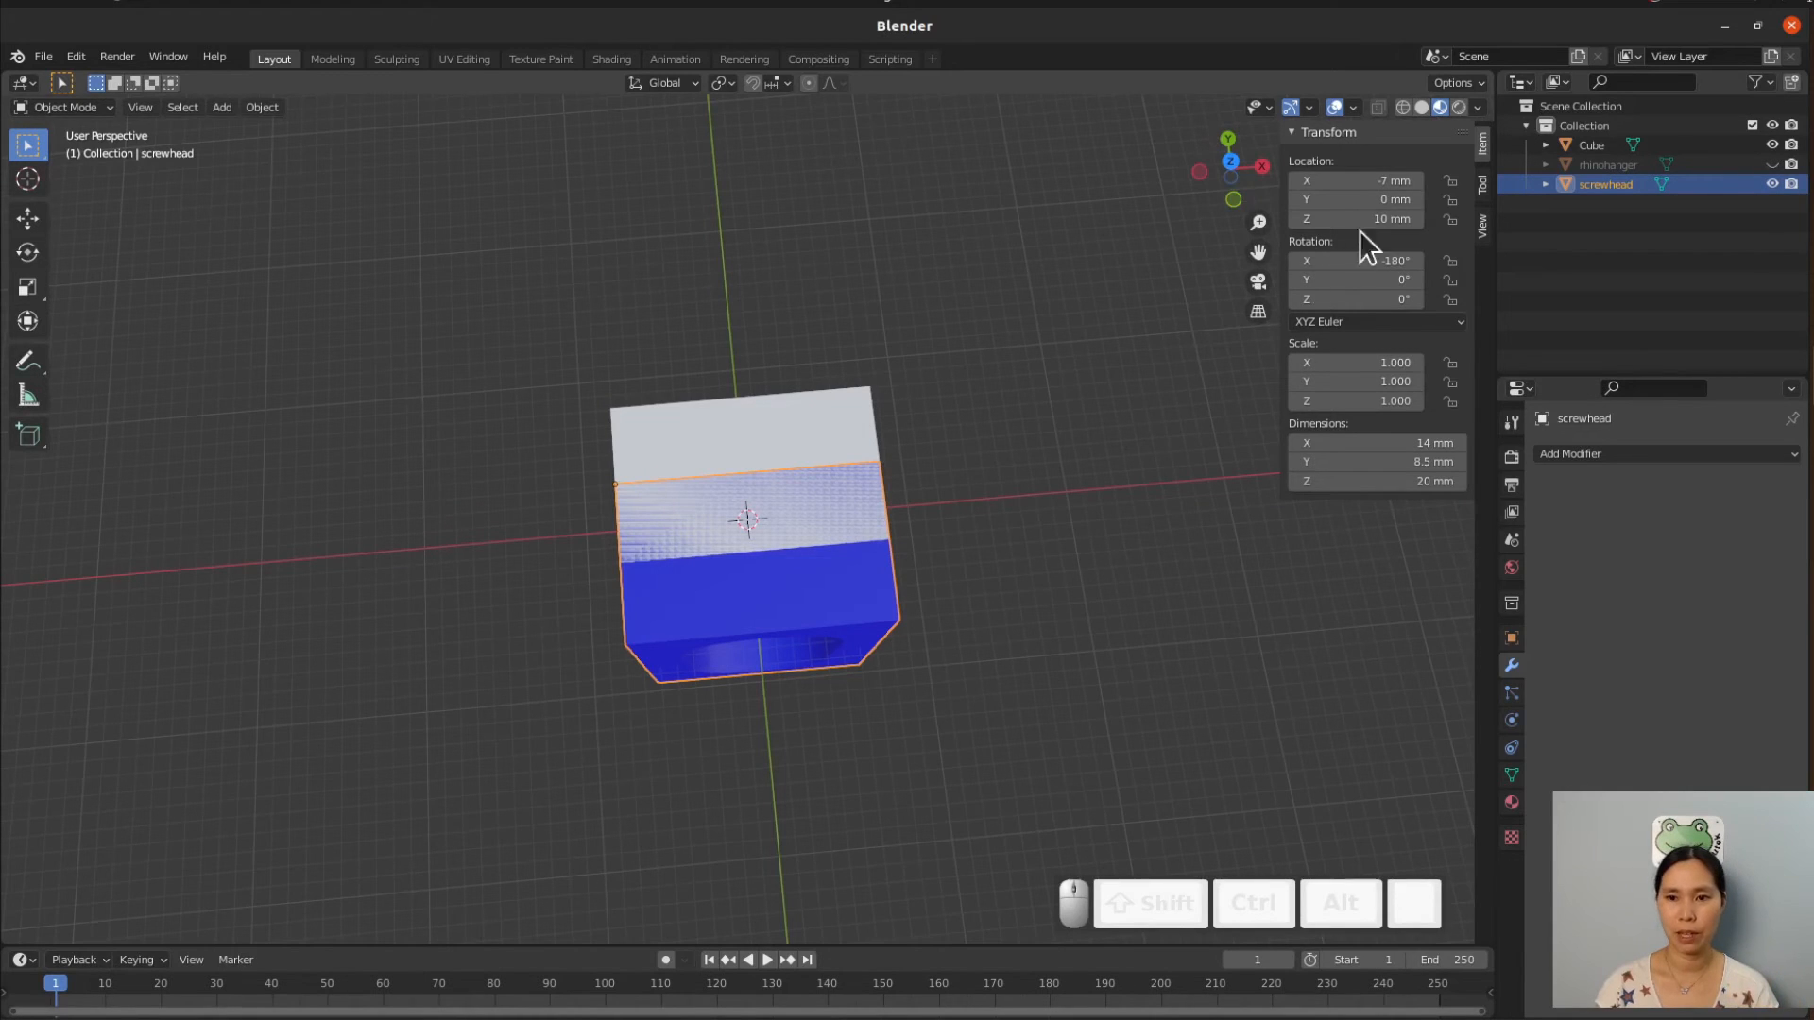
pyautogui.click(1377, 202)
pyautogui.write('8.5/2')
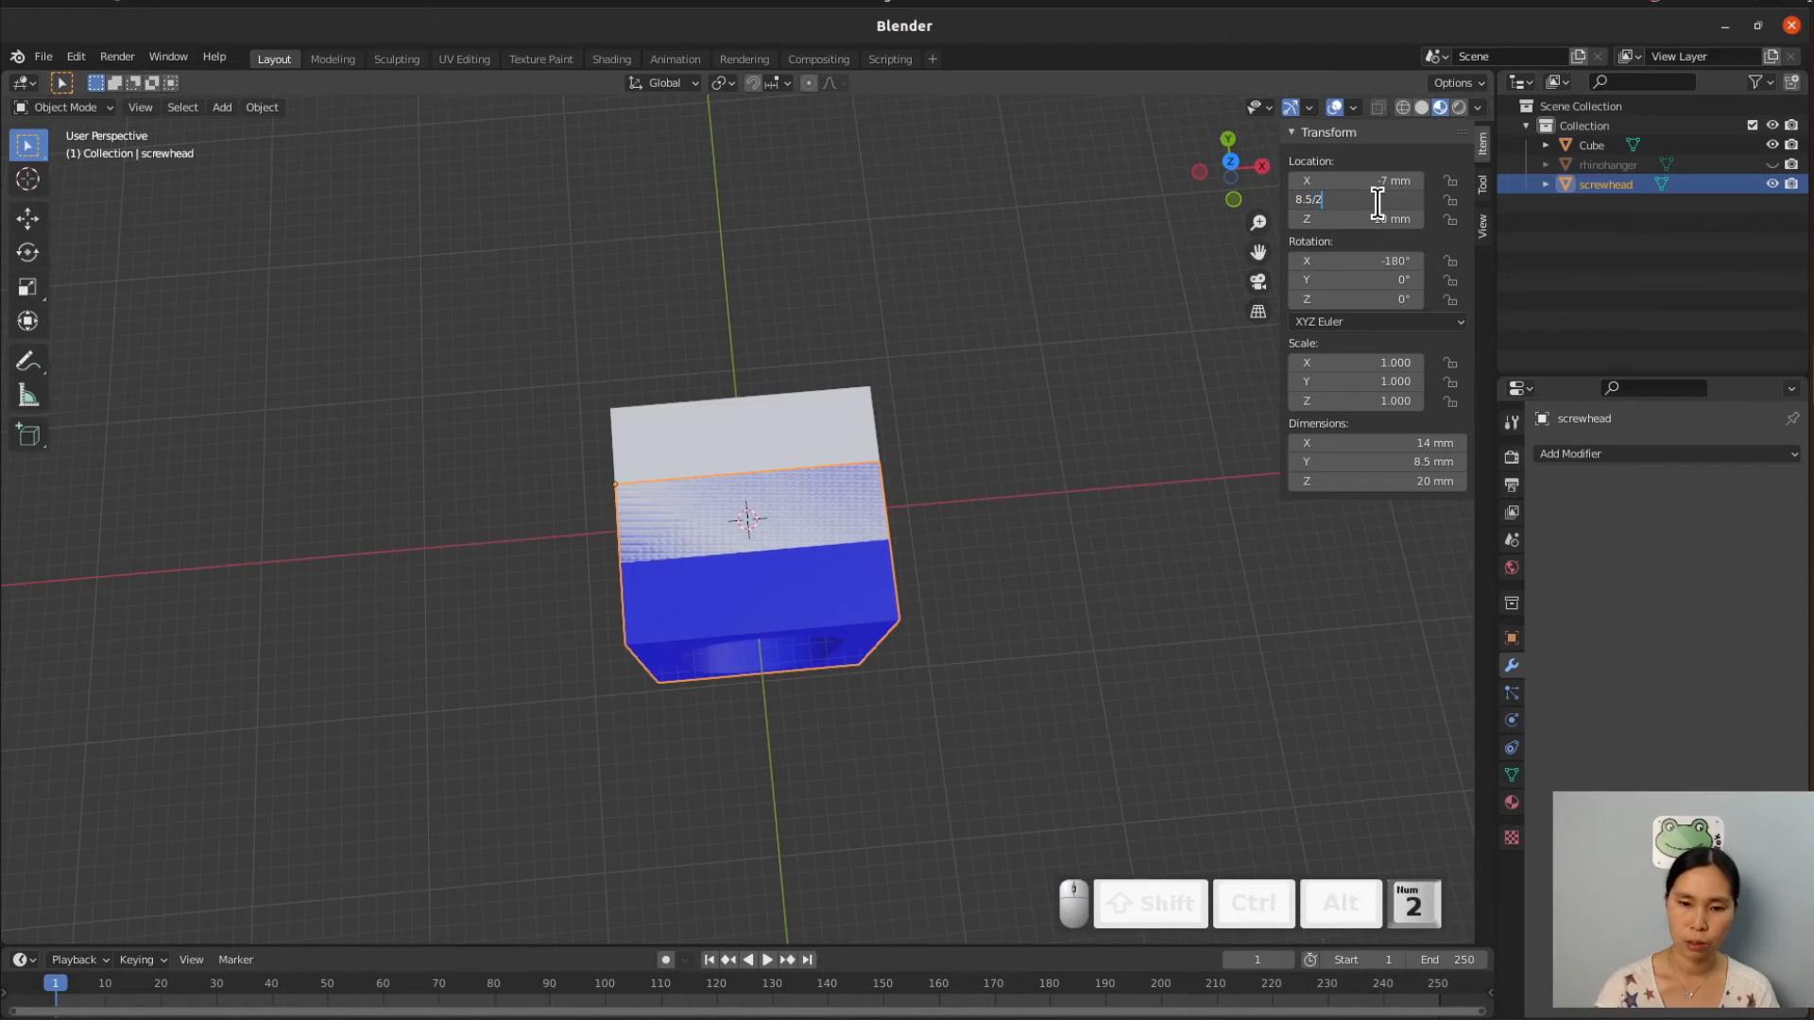
pyautogui.press('KP_Enter')
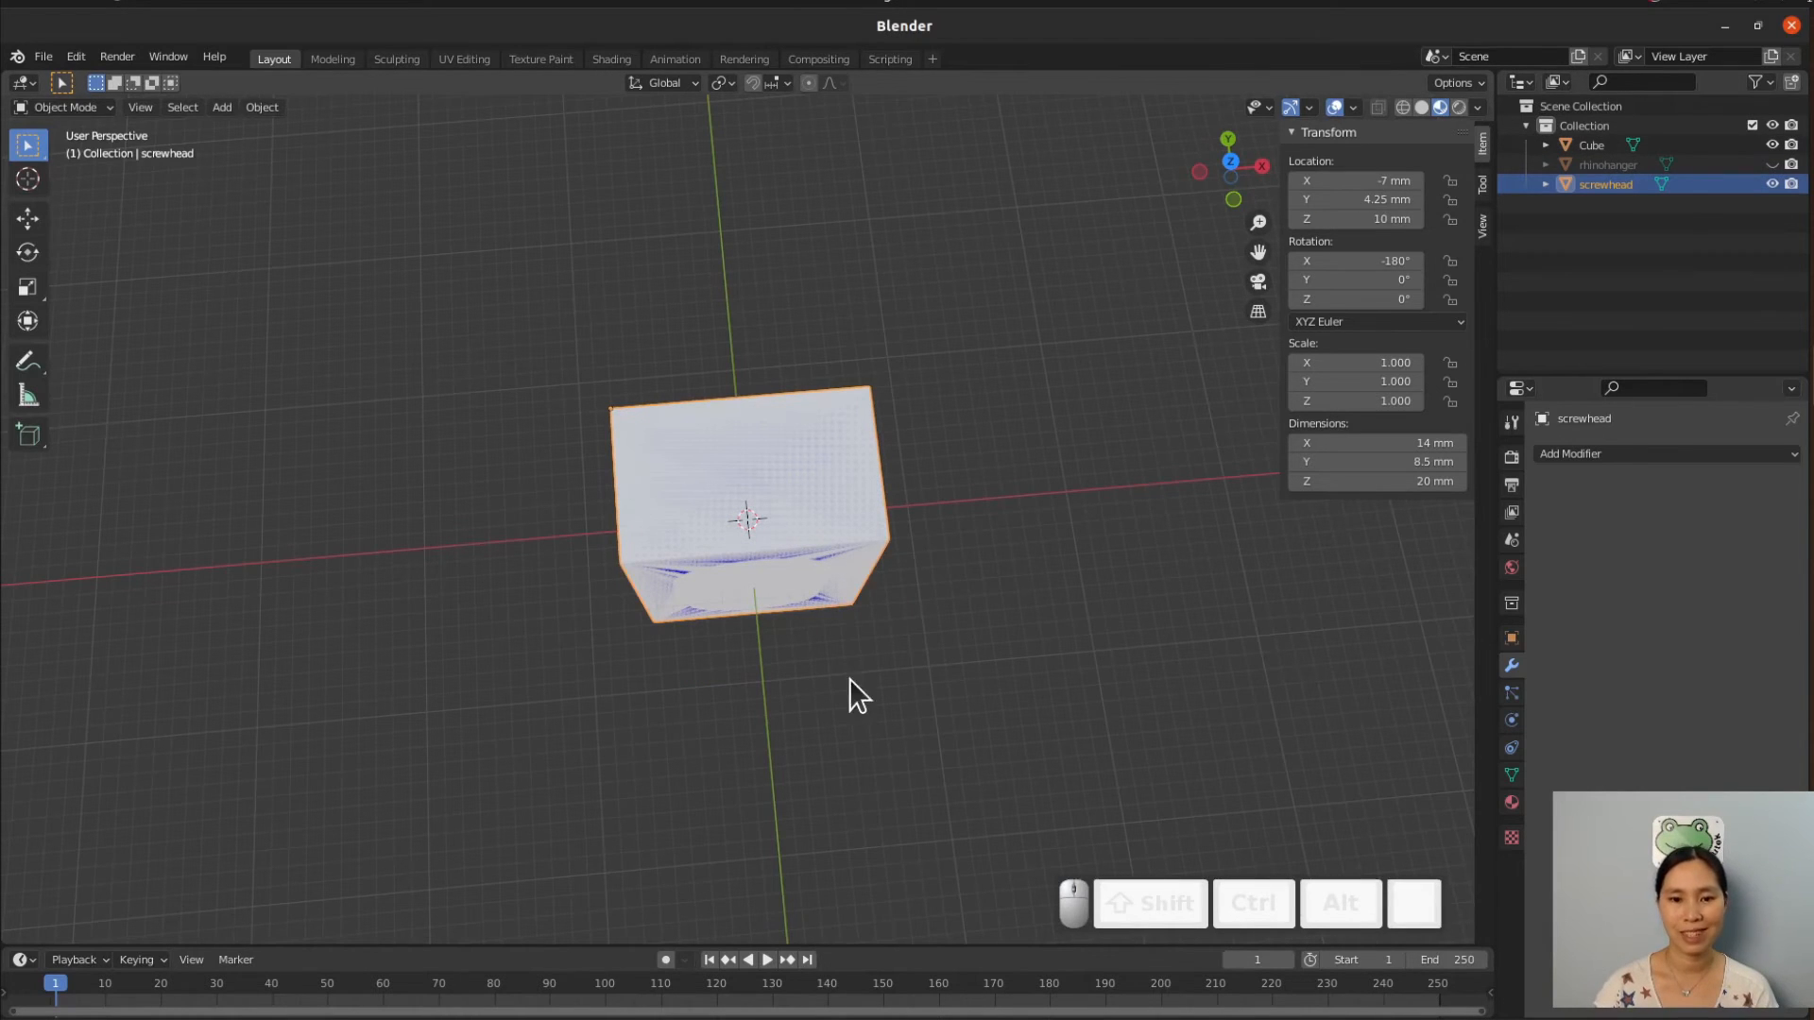
pyautogui.moveTo(848, 678); pyautogui.dragTo(685, 562, button='middle')
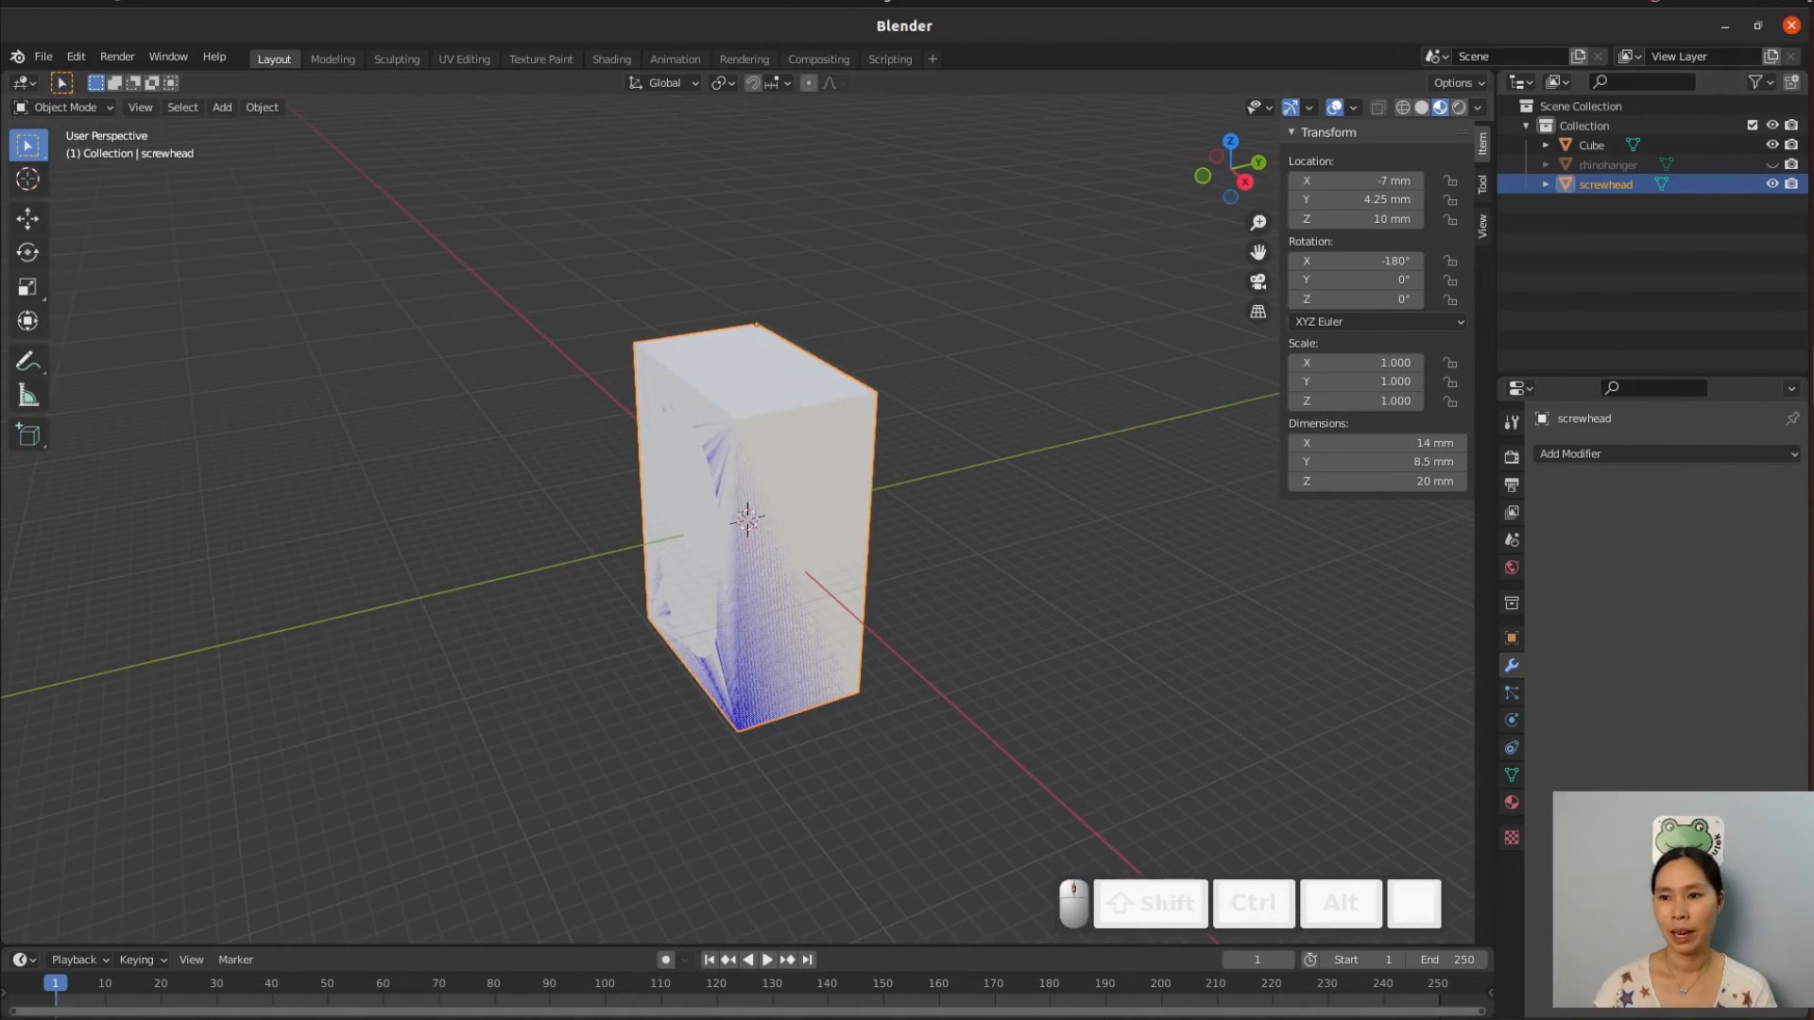
# Hide the cube and unhide the rhino head to check the screwhead block in its pocket.
pyautogui.click(1773, 145)
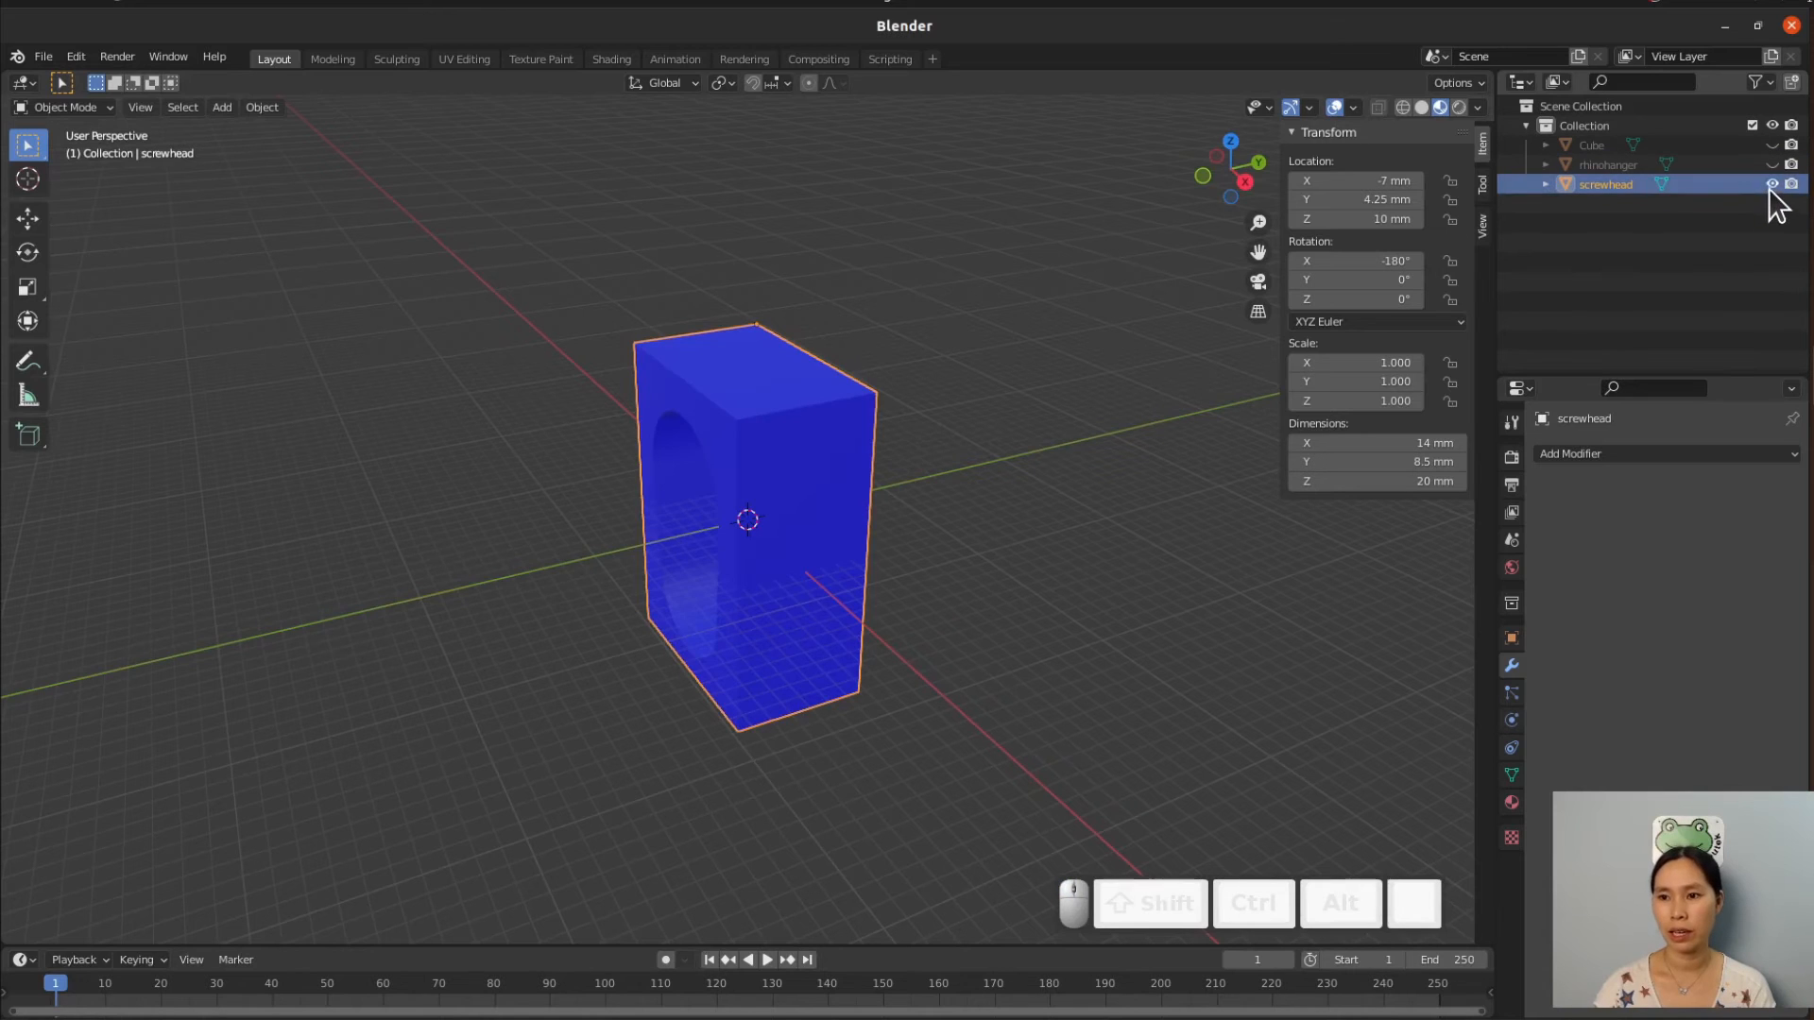
pyautogui.click(1773, 164)
pyautogui.moveTo(1126, 722); pyautogui.dragTo(1014, 671, button='middle')
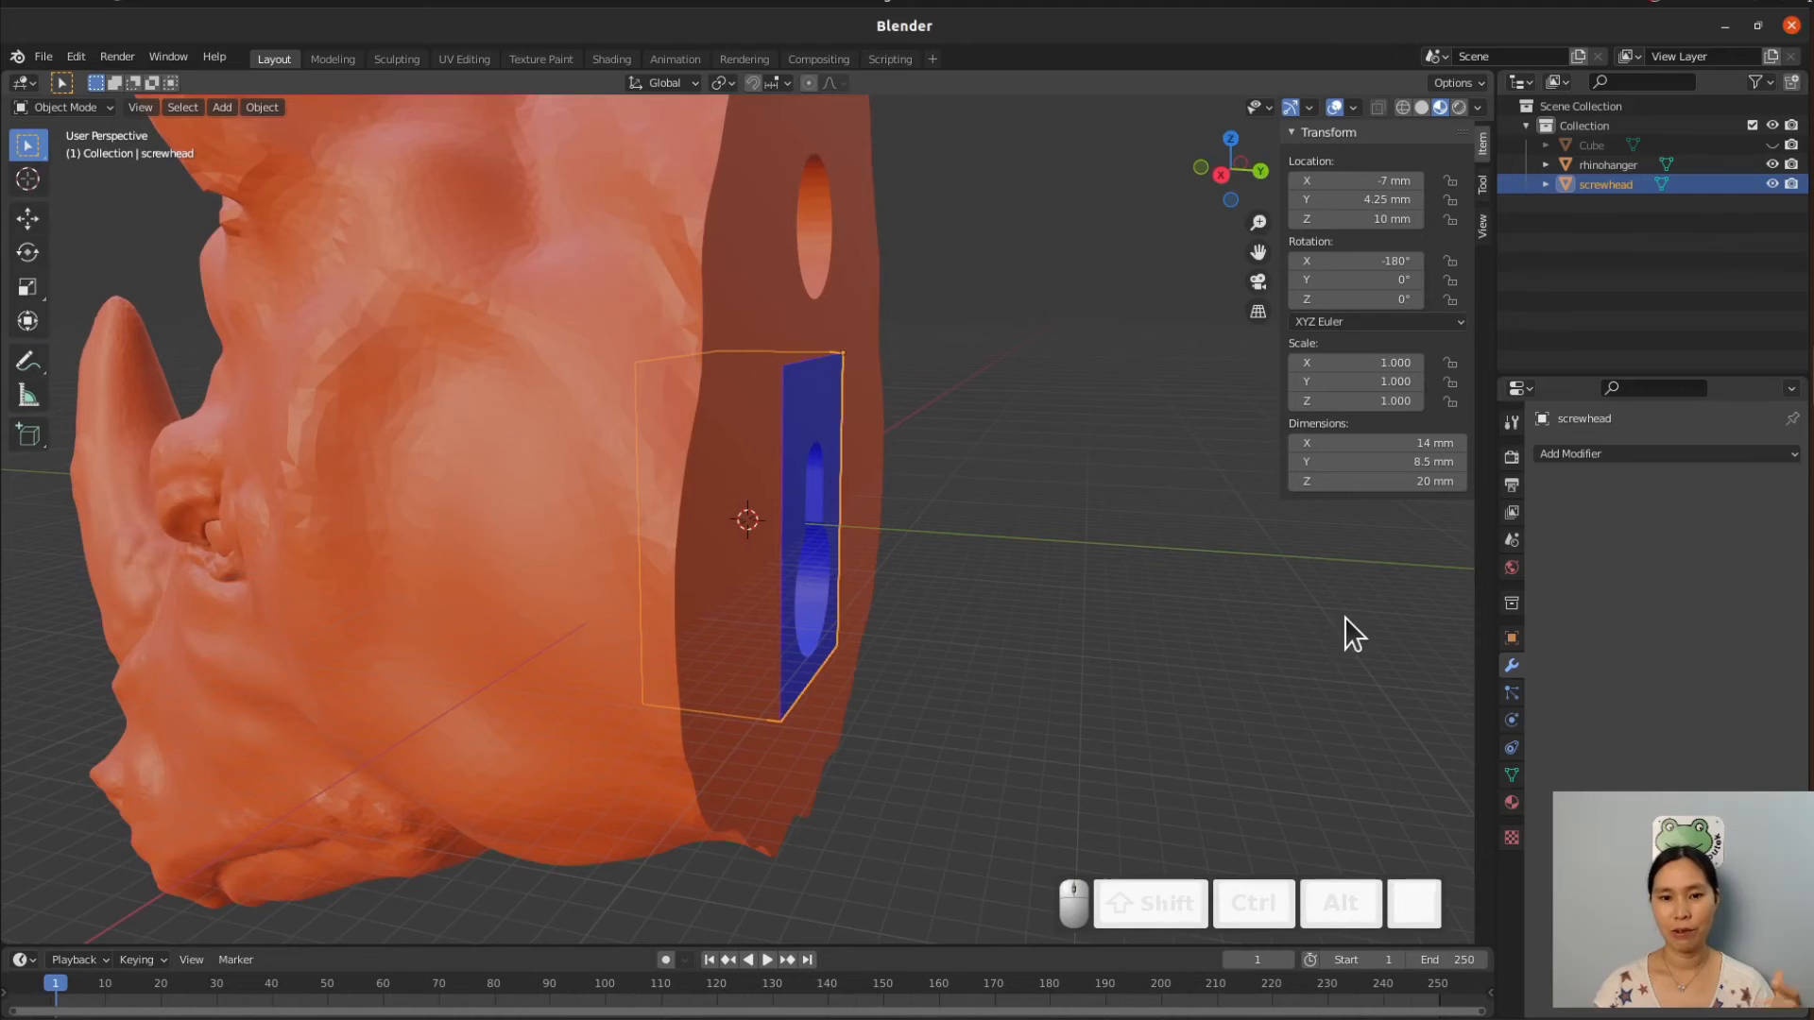
# Add a Boolean modifier to the rhino head, set to Union with the Fast solver.
pyautogui.click(1511, 667)
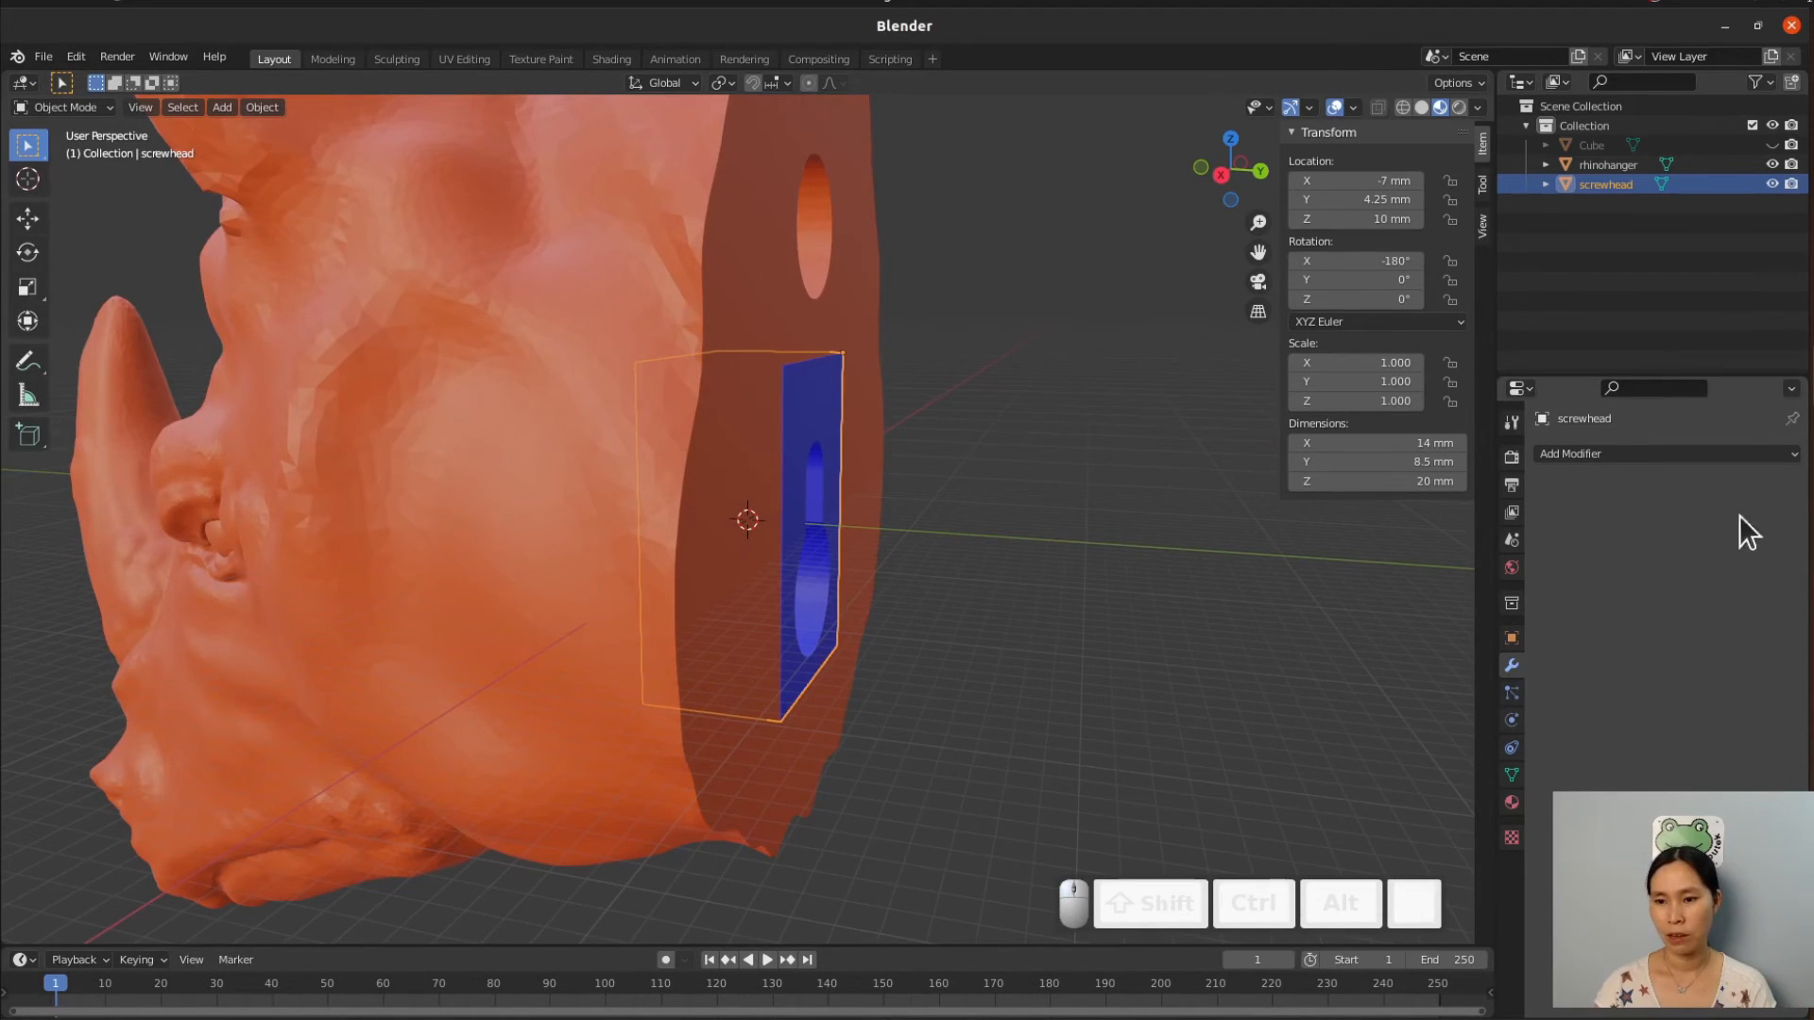
pyautogui.click(1638, 455)
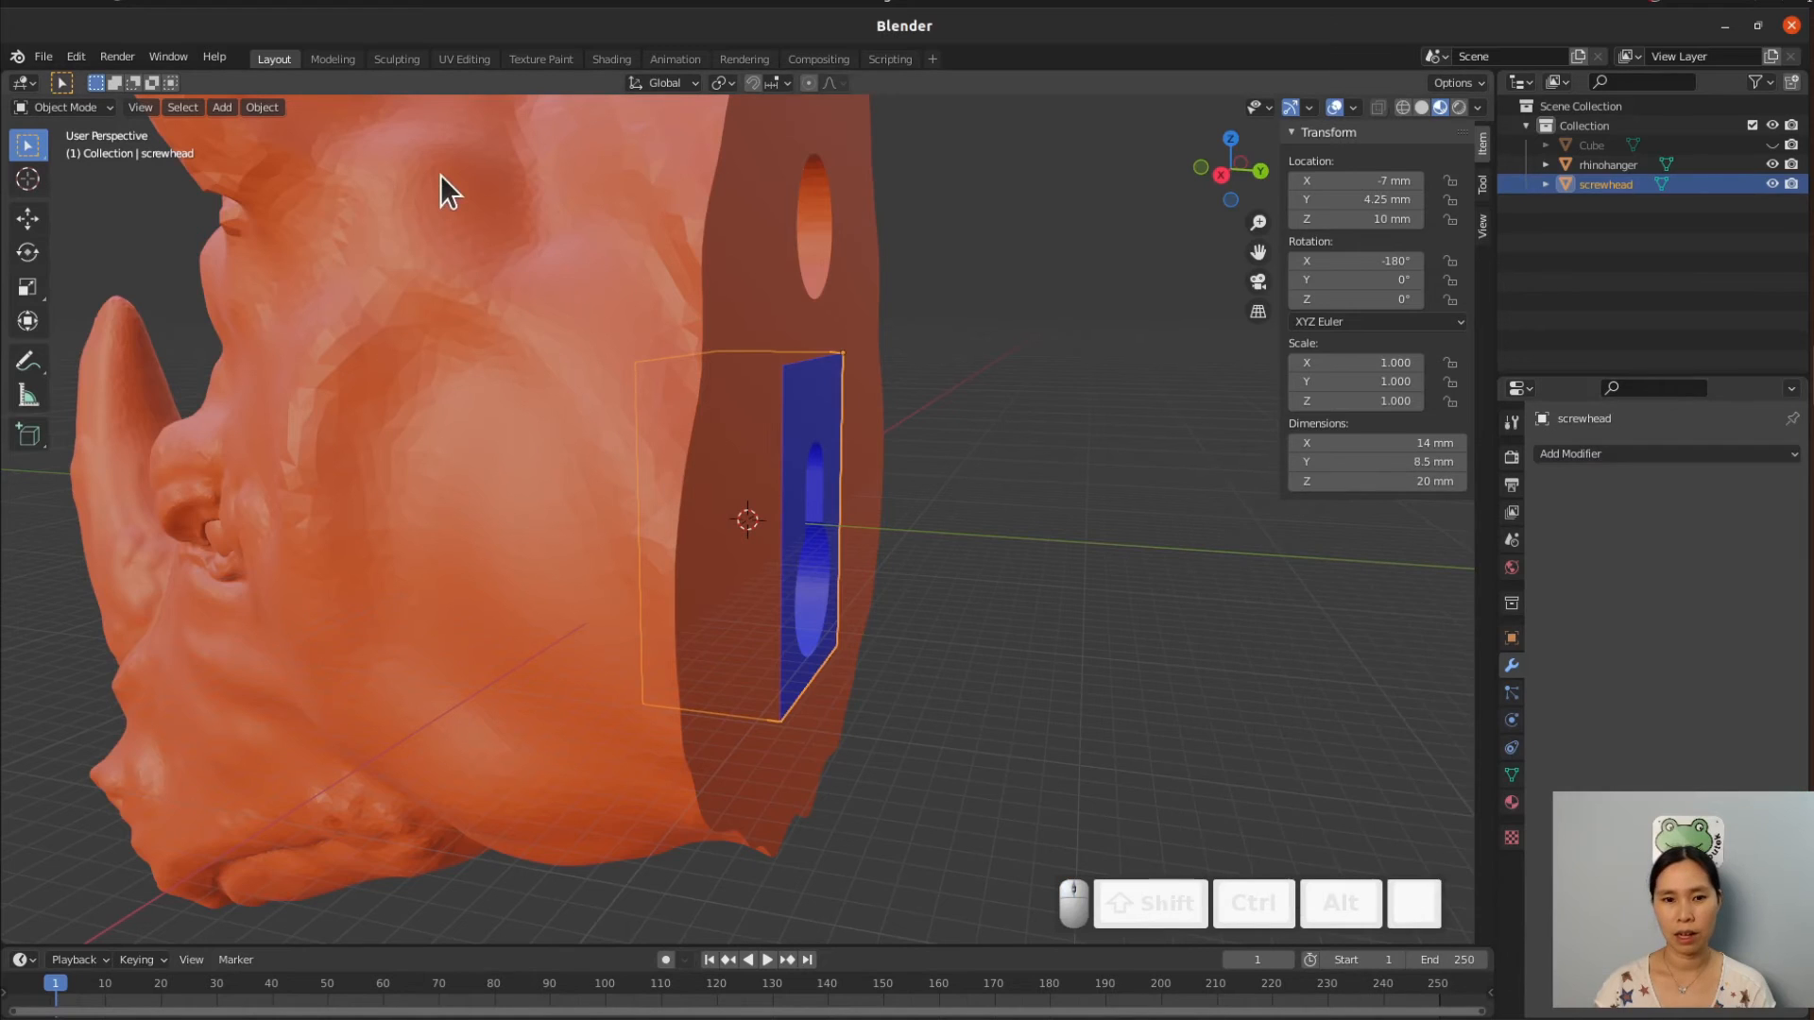
pyautogui.click(443, 182)
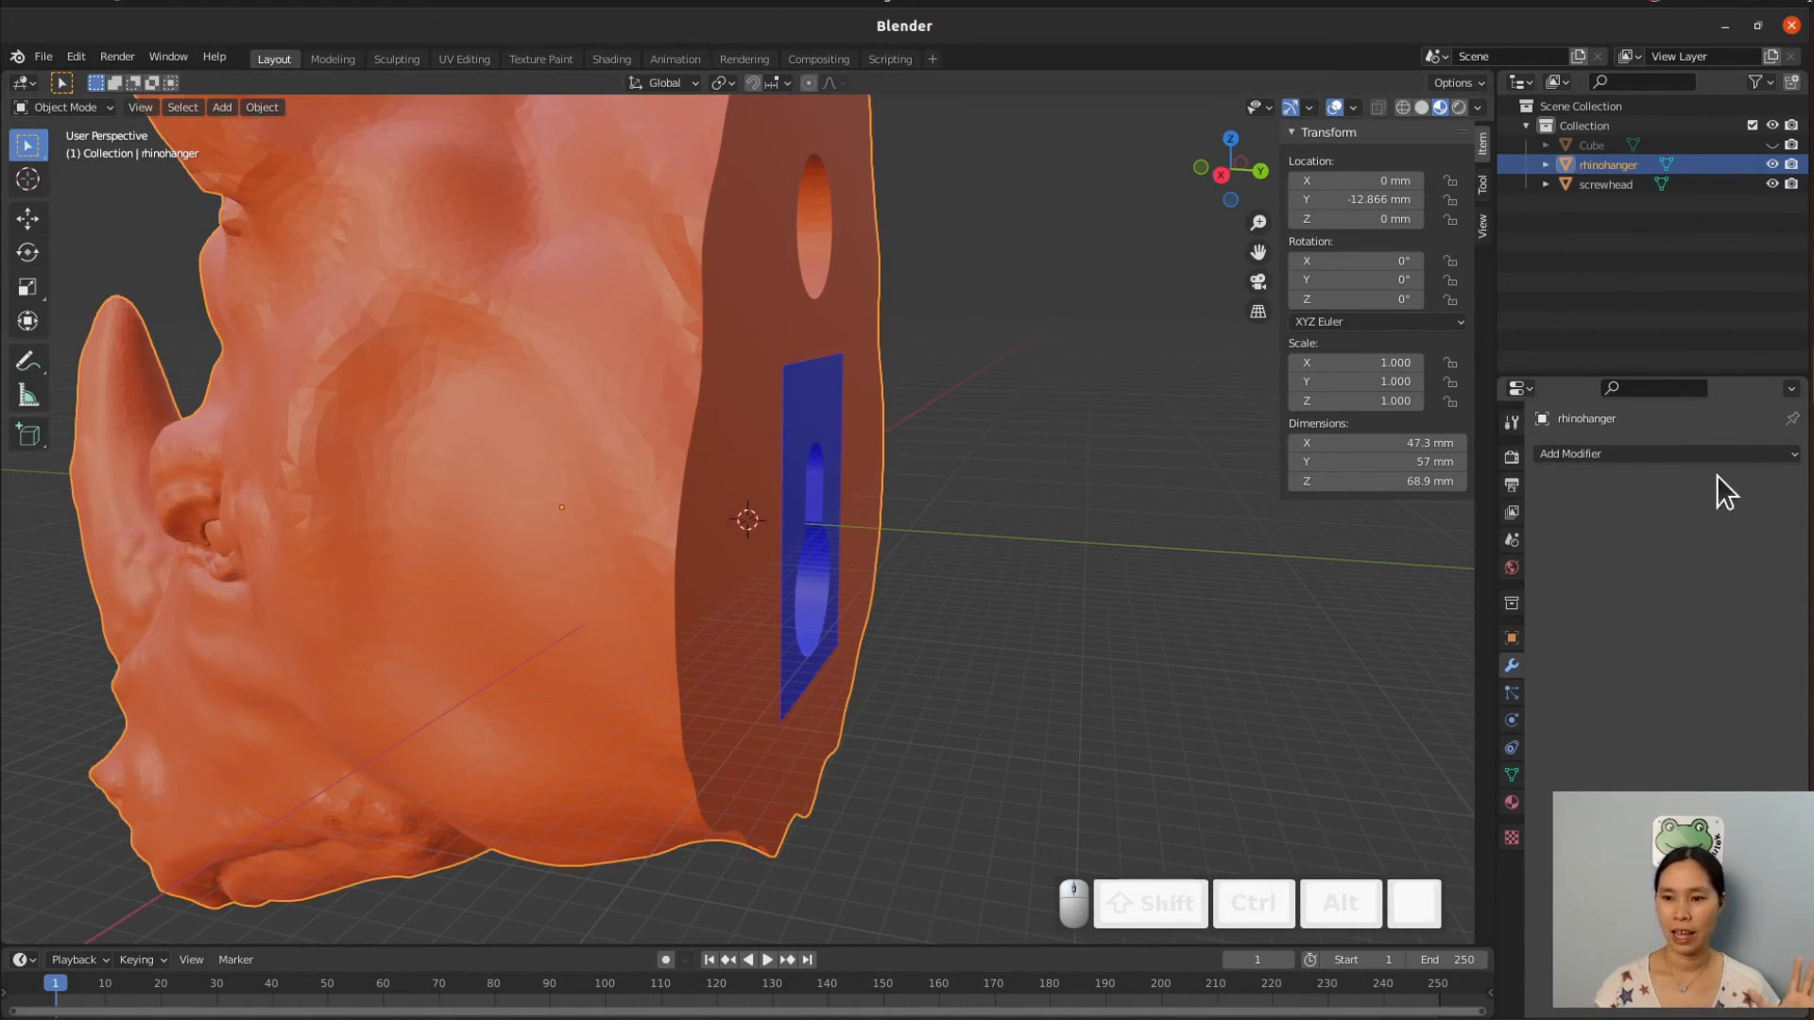
pyautogui.click(1728, 453)
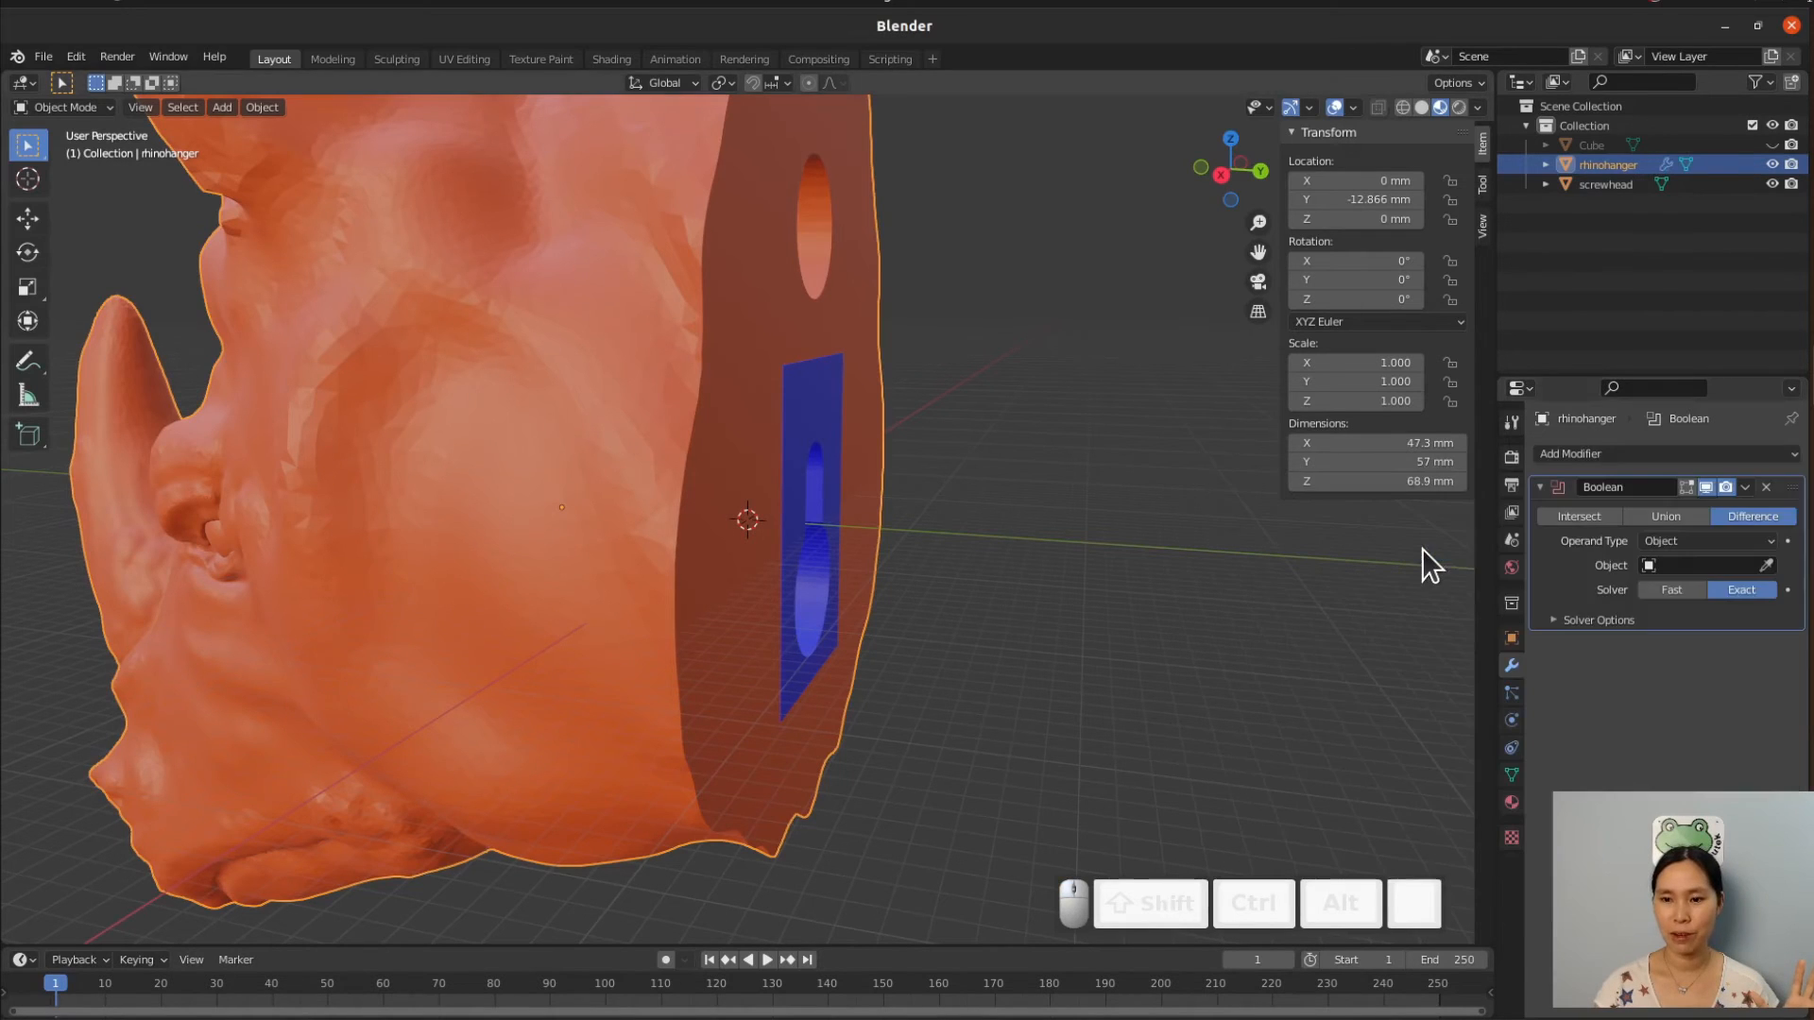
pyautogui.click(1405, 552)
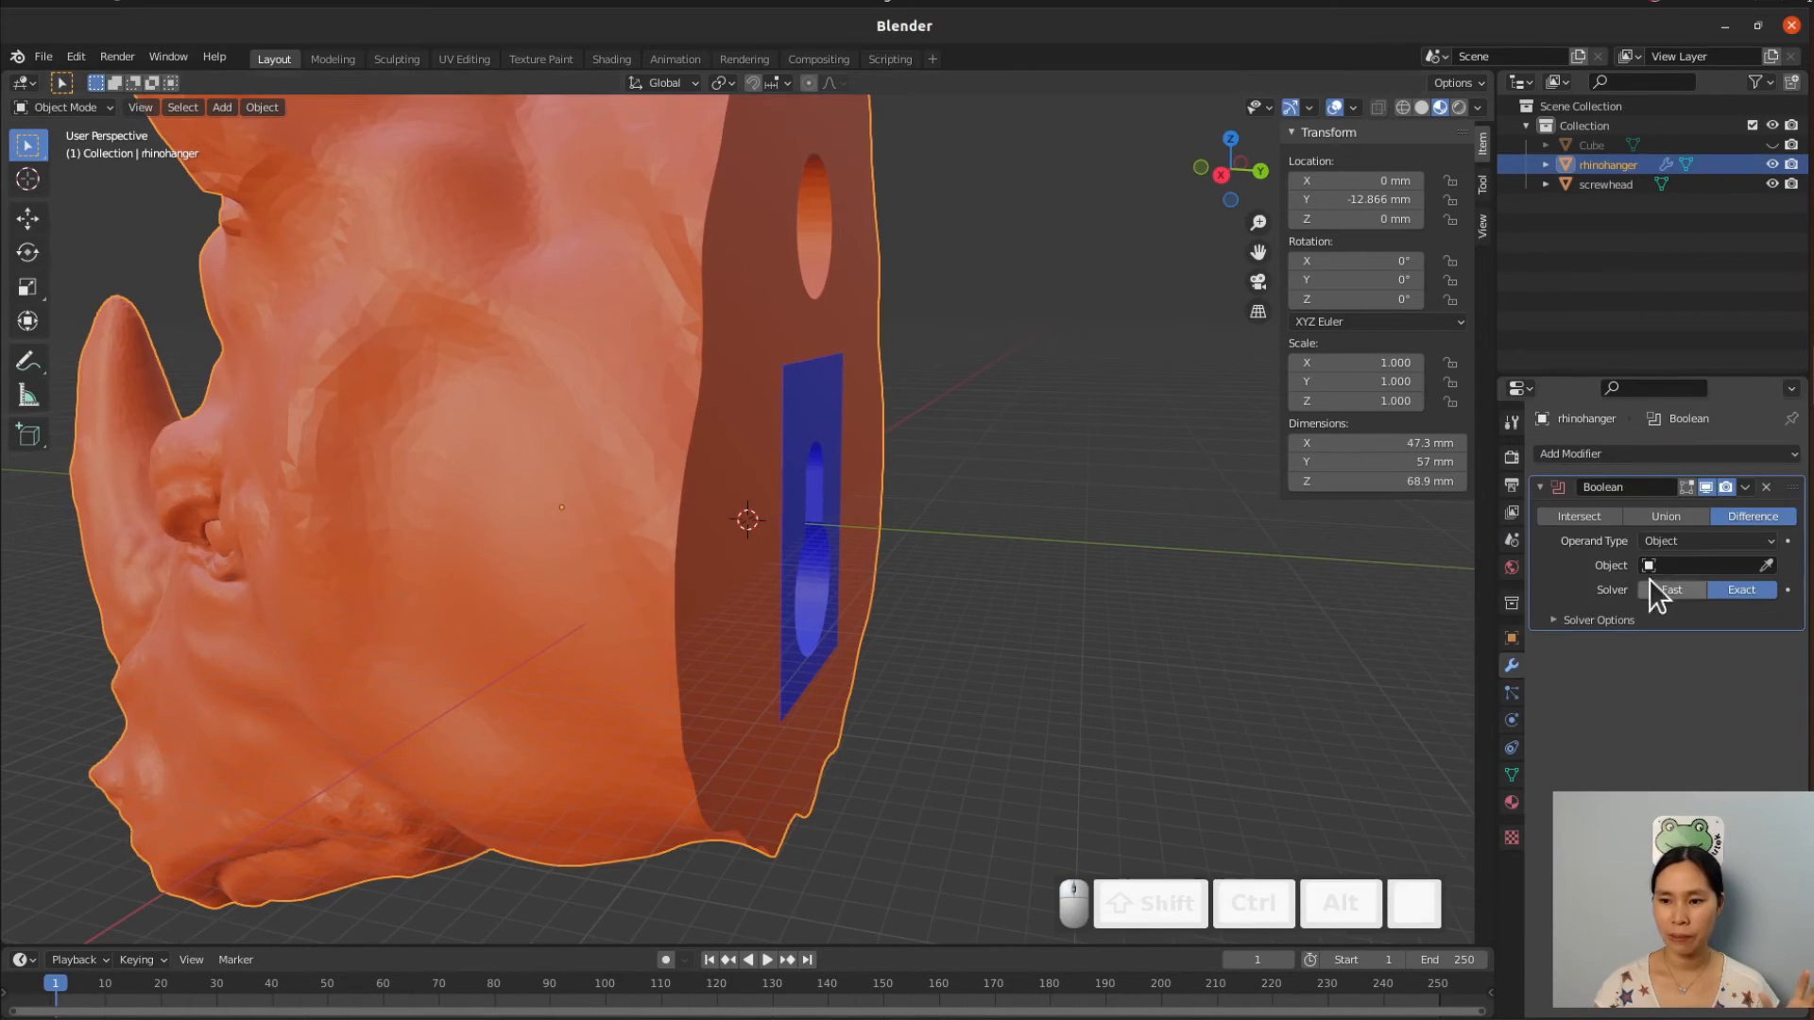
pyautogui.click(1668, 516)
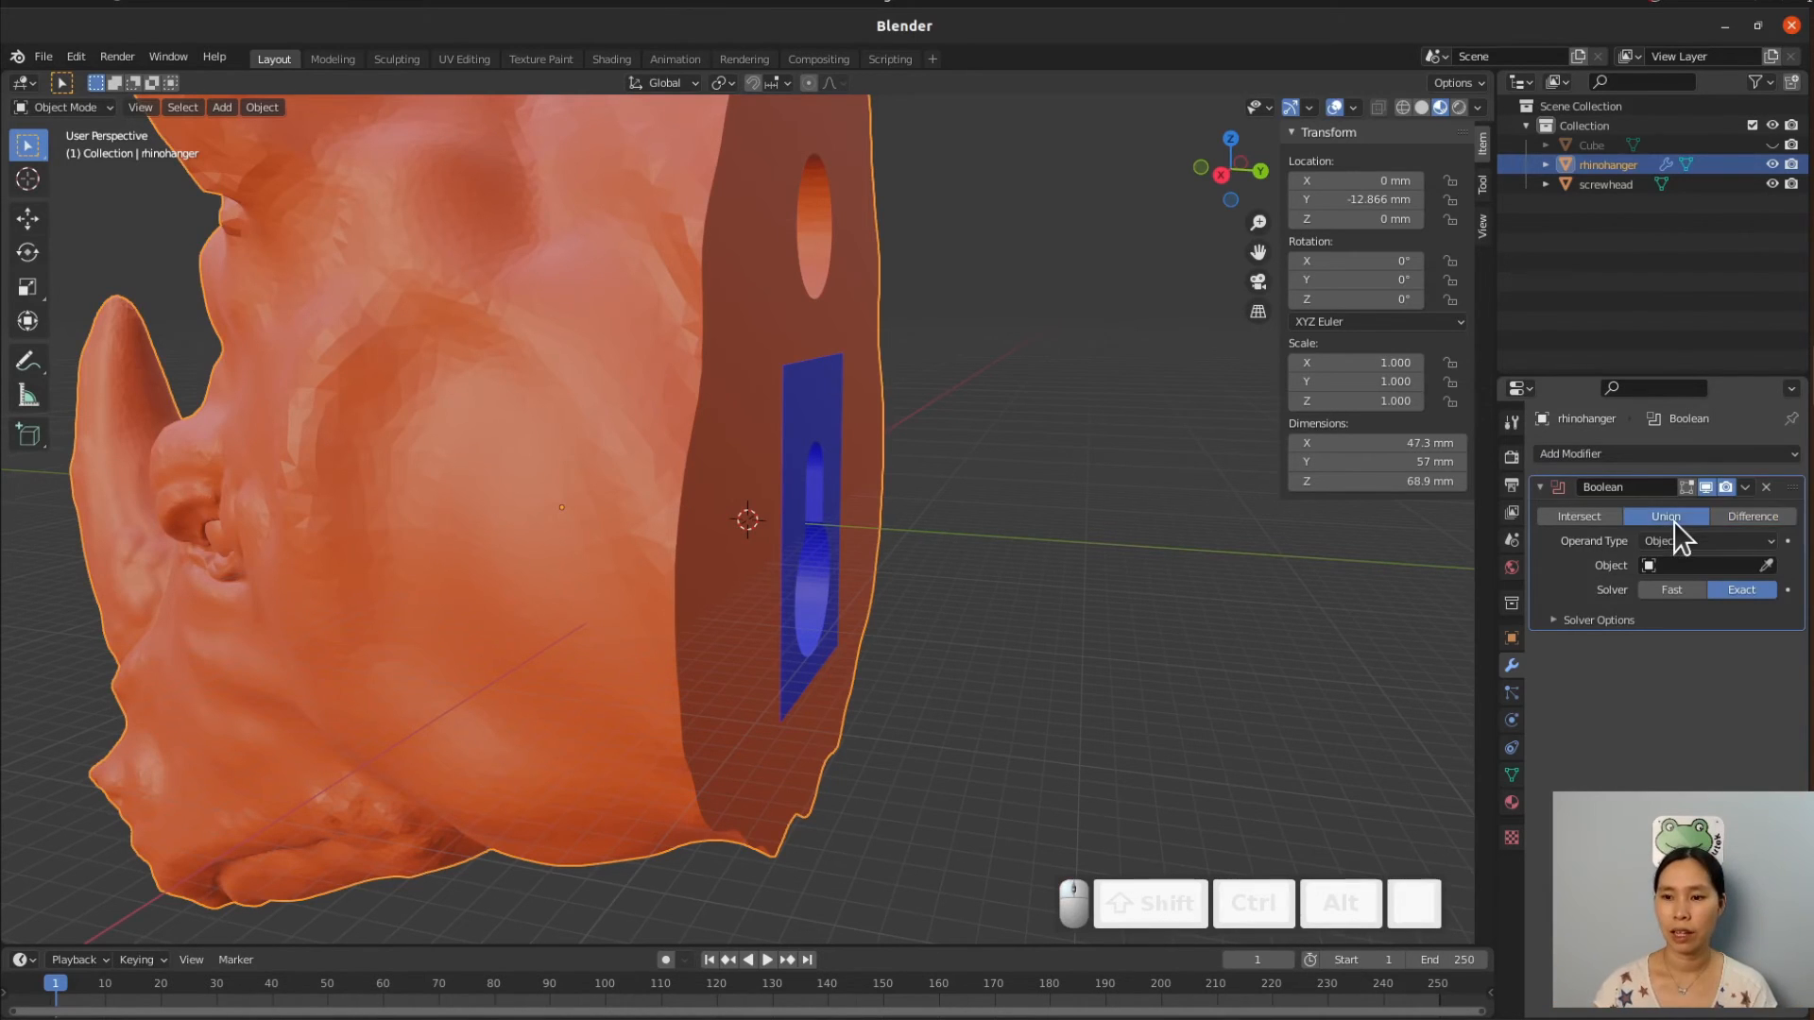
pyautogui.click(1673, 590)
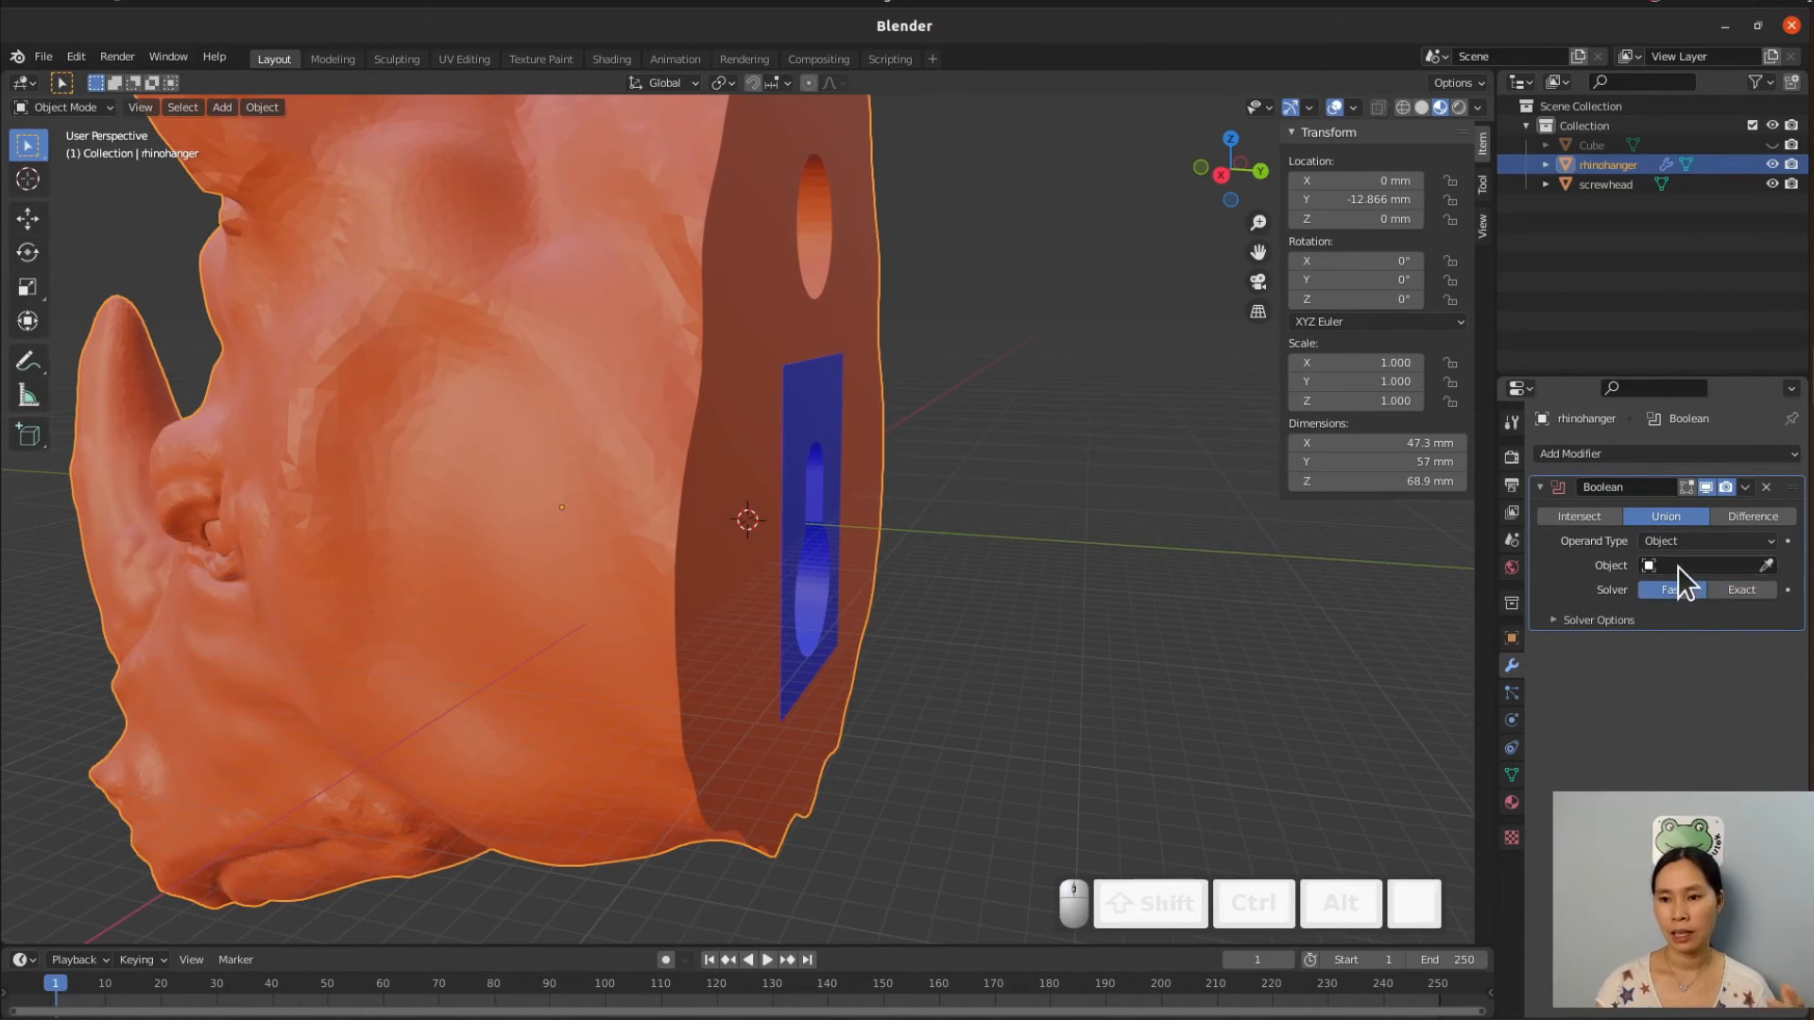
# Choose screwhead as the object of the rhino head's Boolean Union and hide the rhino head.
pyautogui.click(1678, 566)
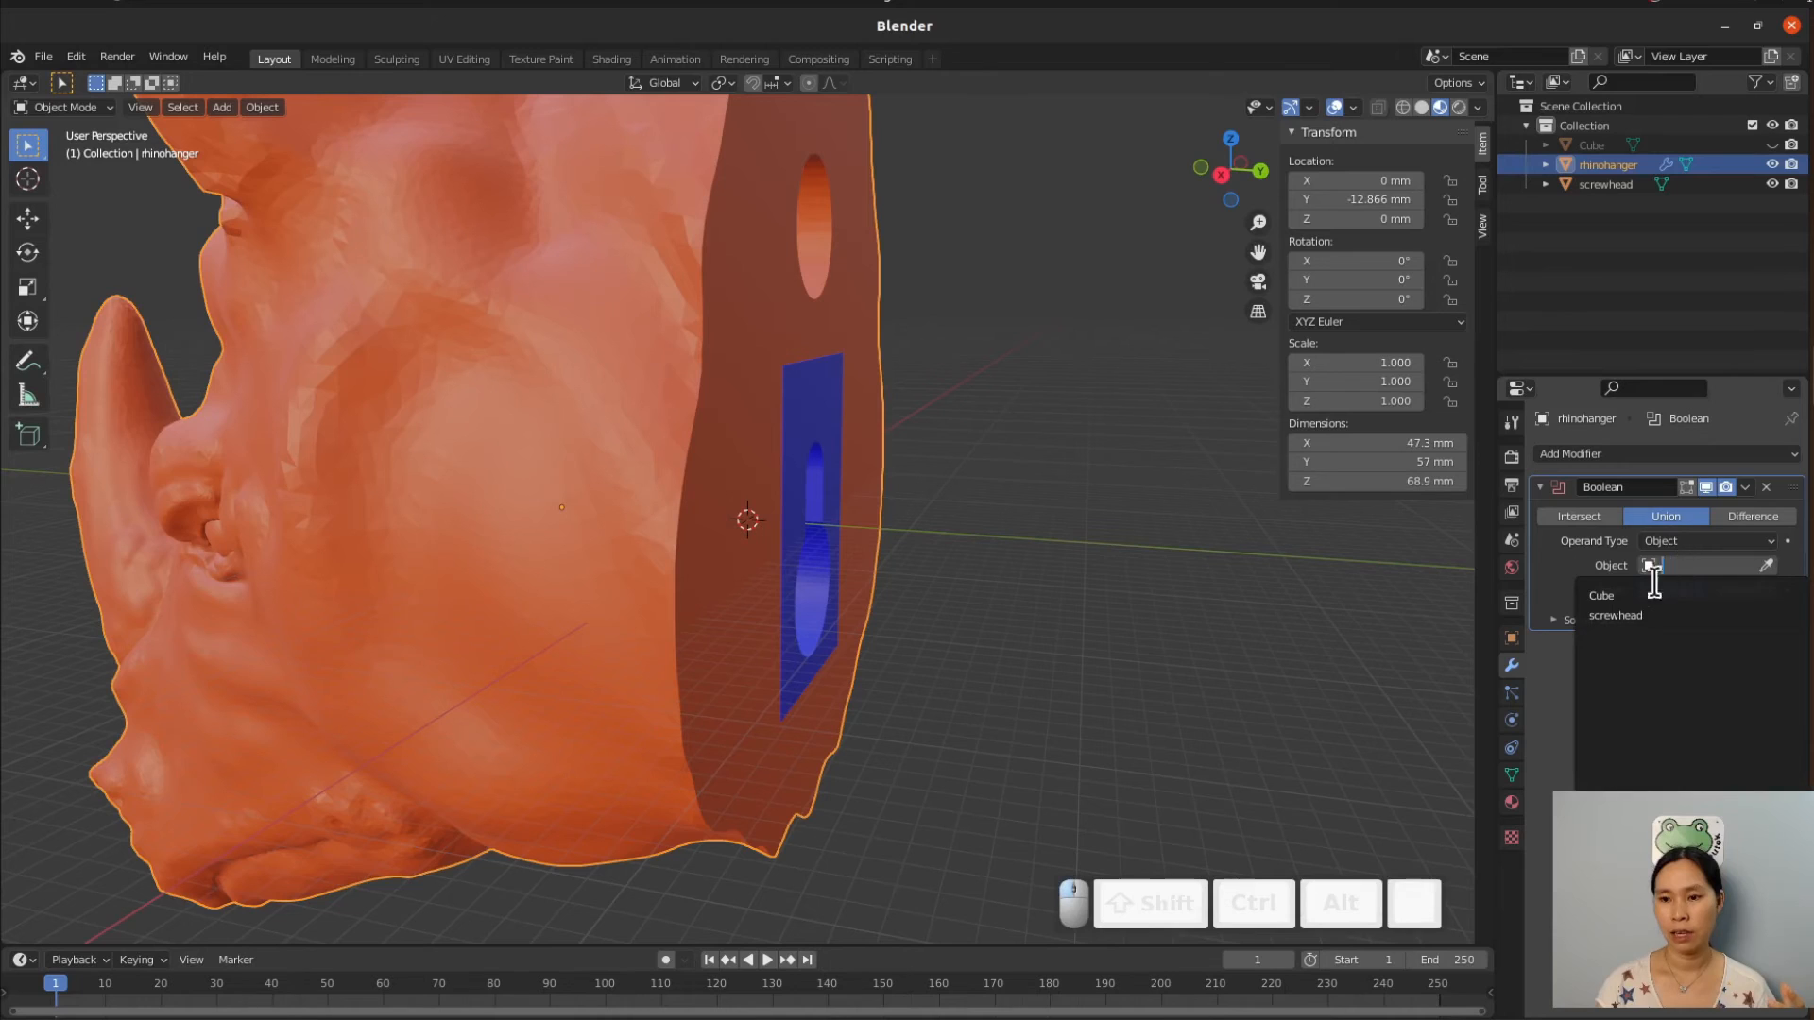
pyautogui.click(1614, 617)
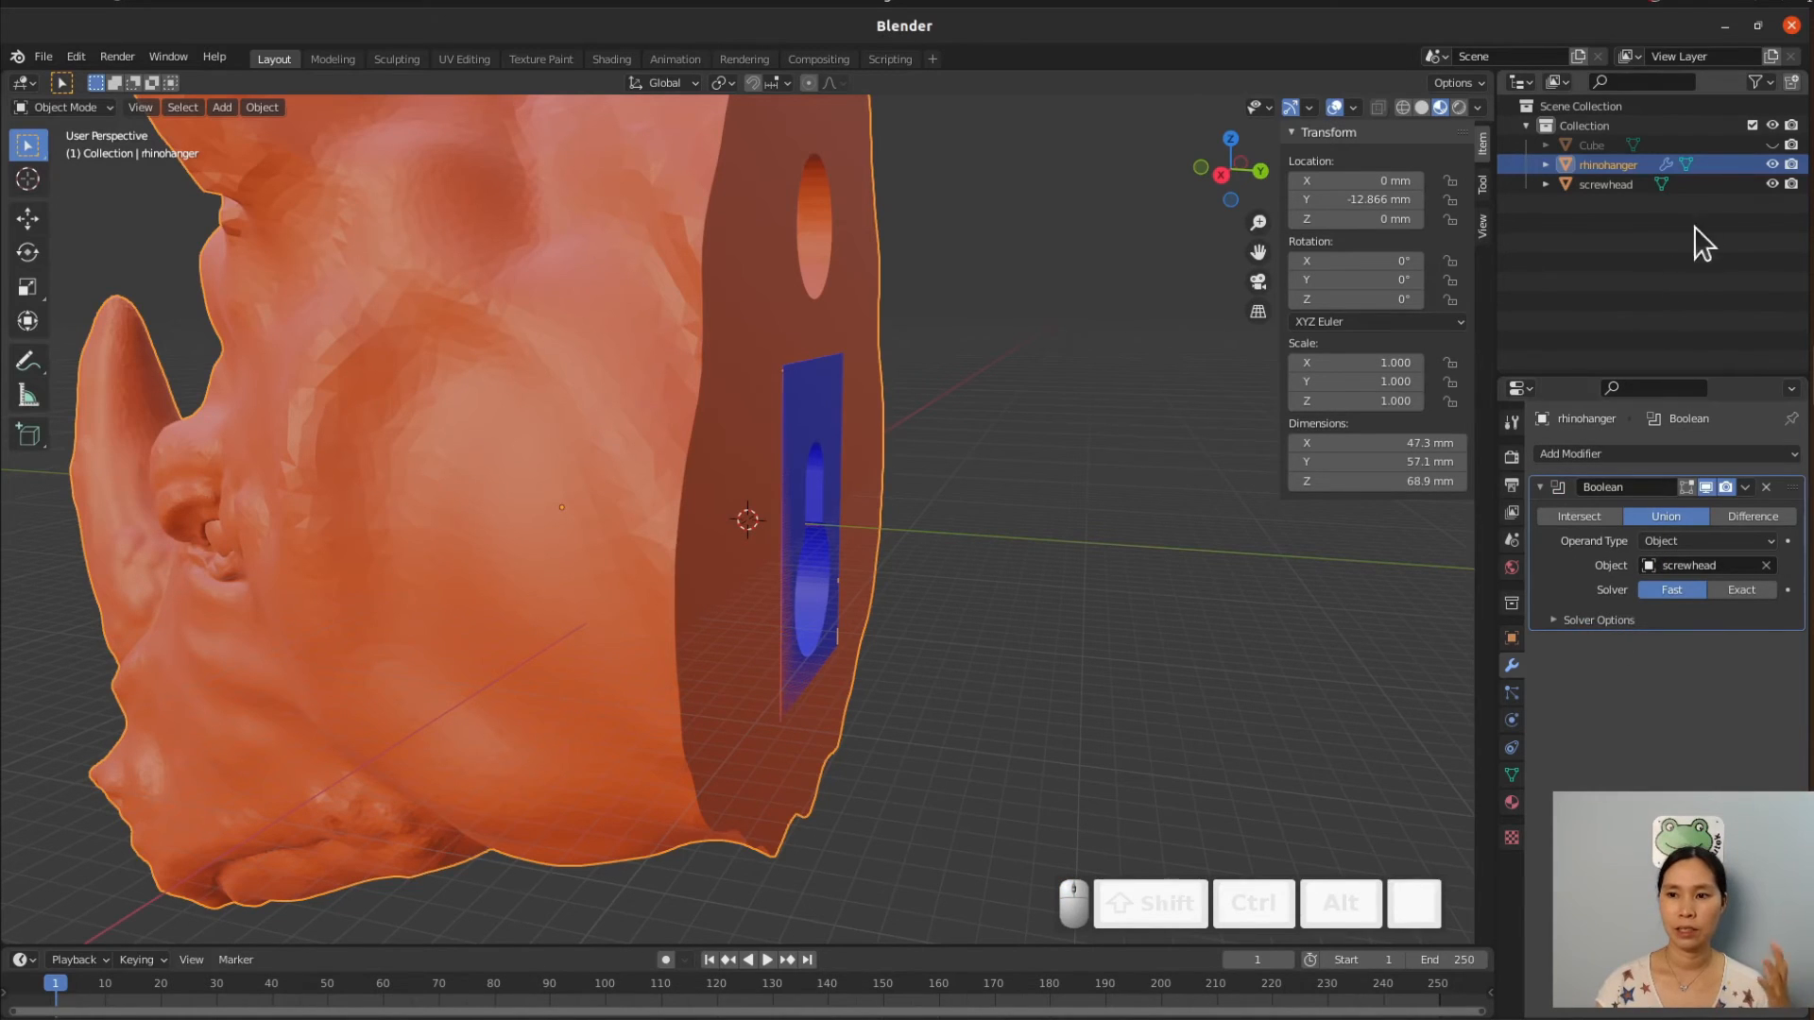
pyautogui.click(1774, 164)
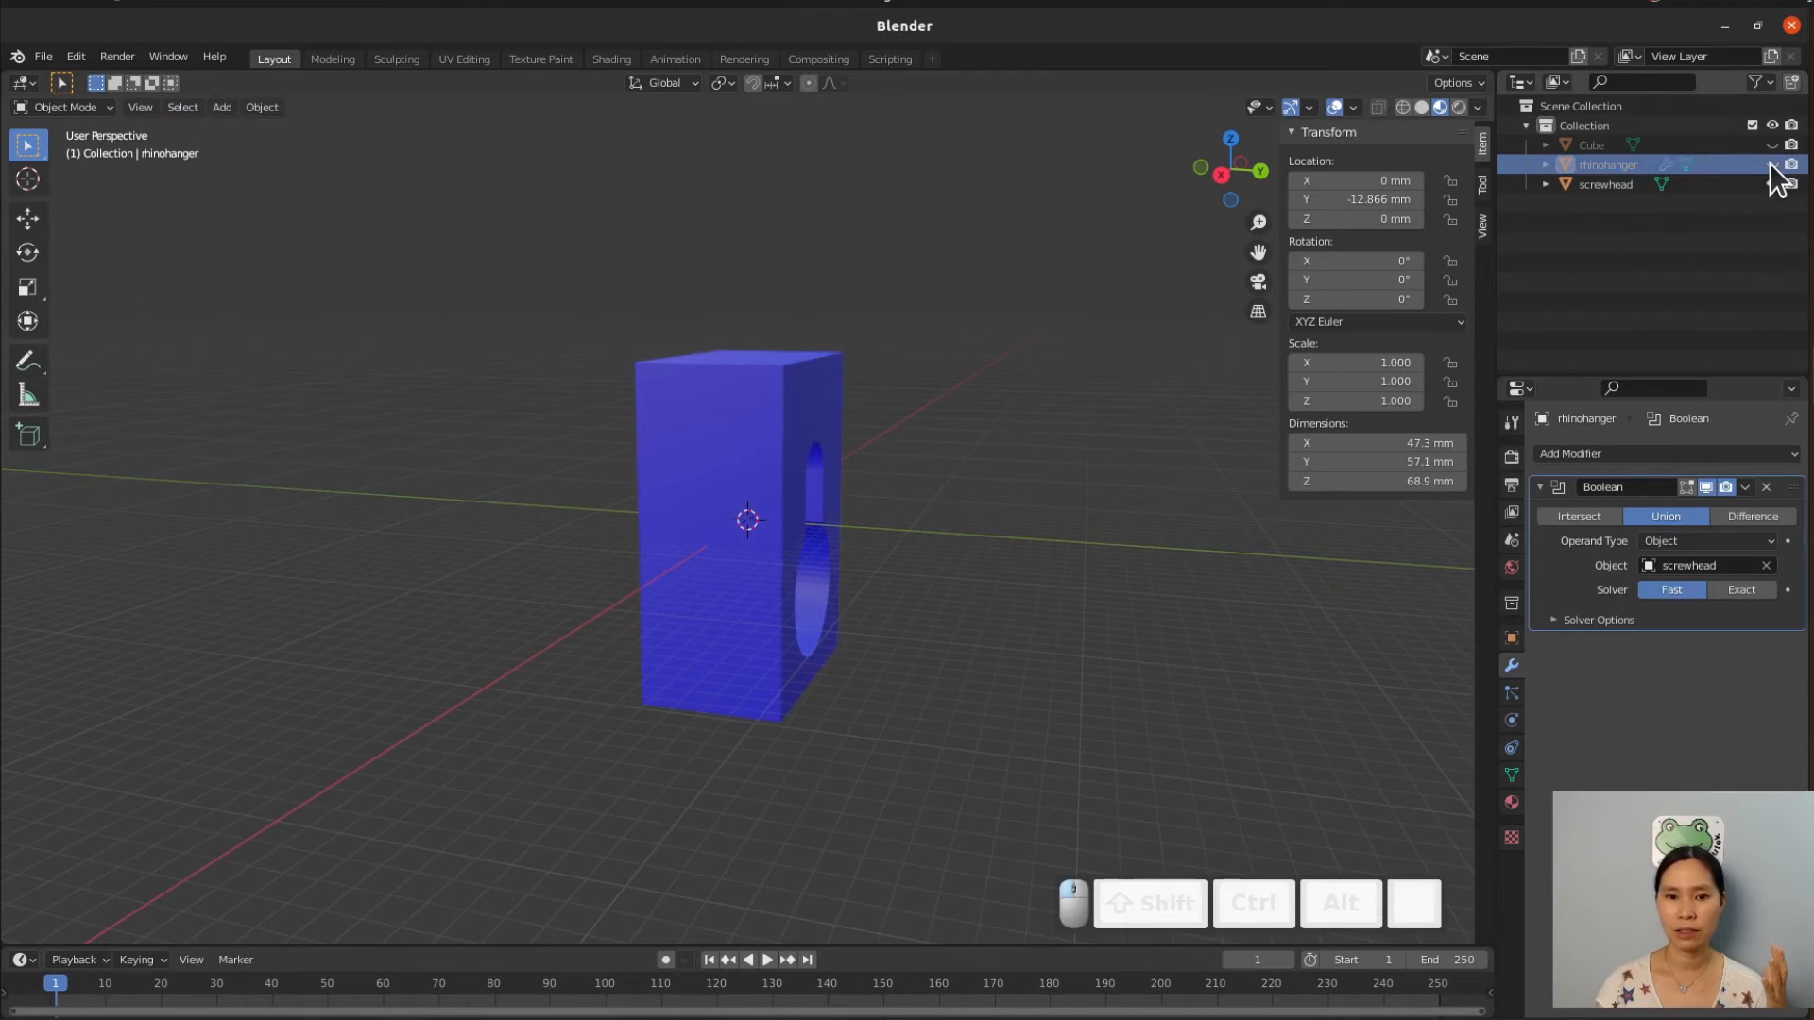
# Unhide the rhino head and hide the screwhead block to inspect the Boolean Union on the flat back.
pyautogui.click(1772, 165)
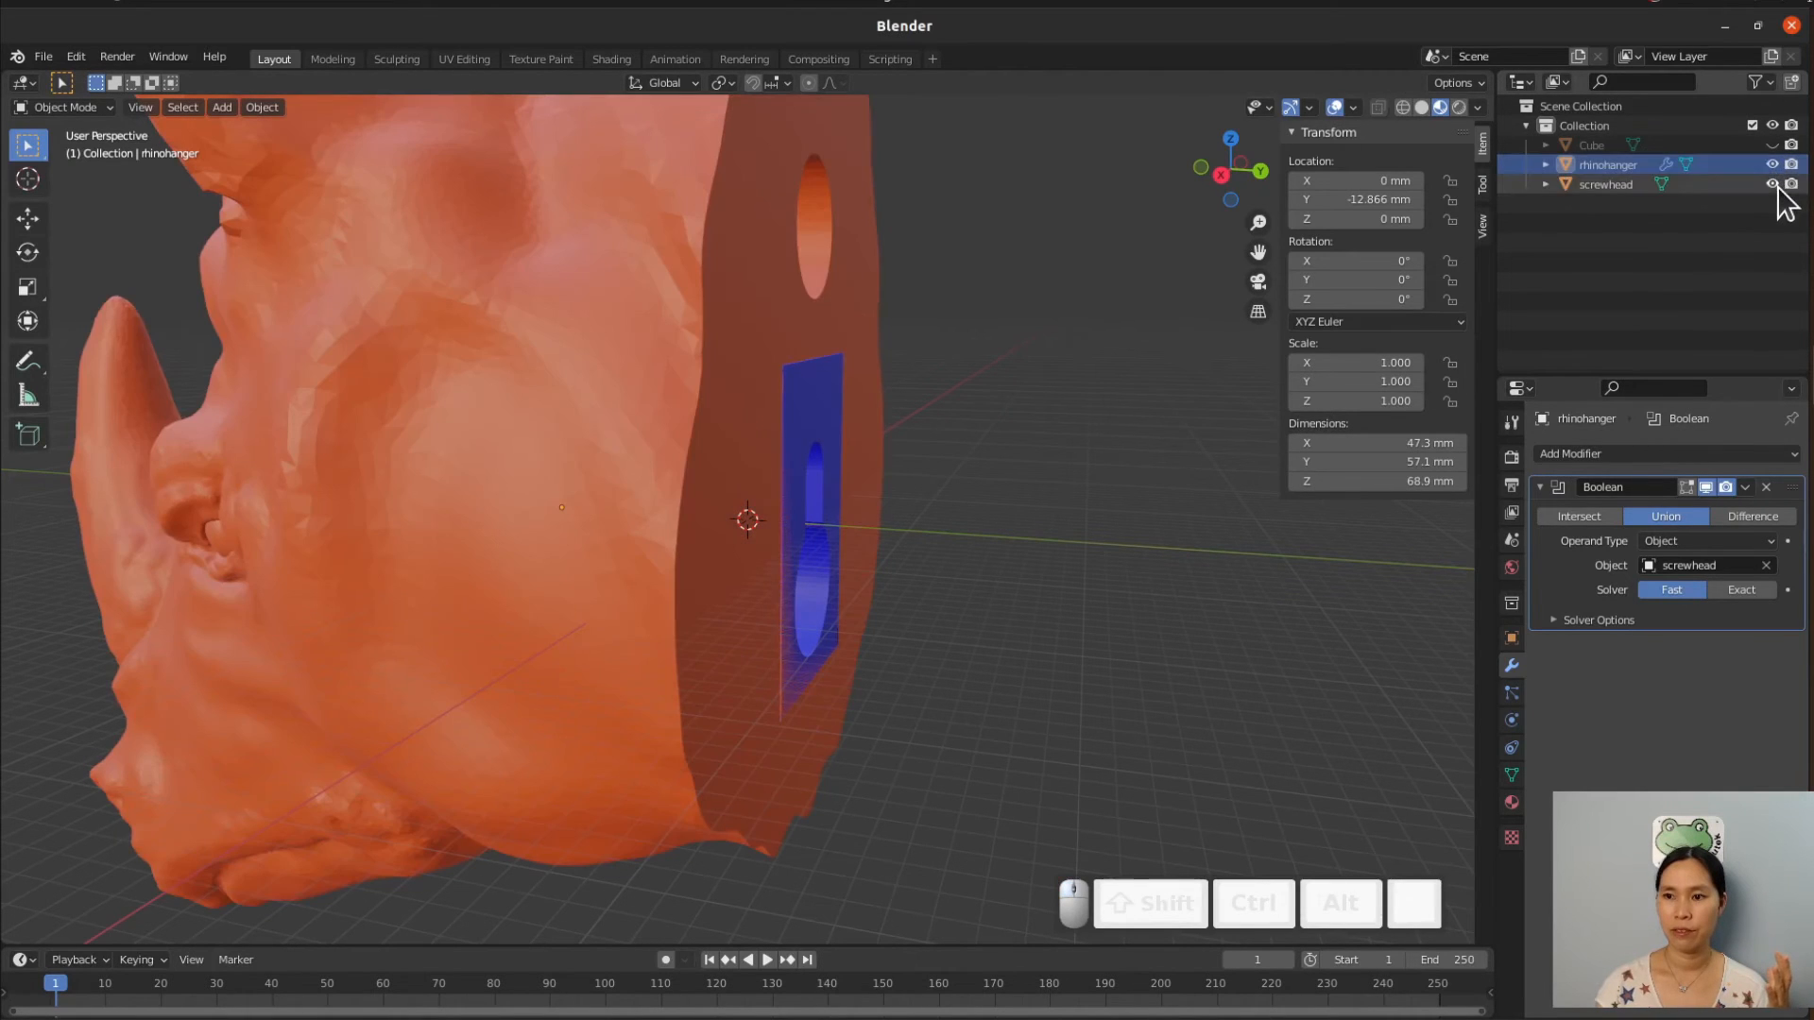
pyautogui.click(1774, 186)
pyautogui.moveTo(1110, 640); pyautogui.dragTo(931, 548, button='middle')
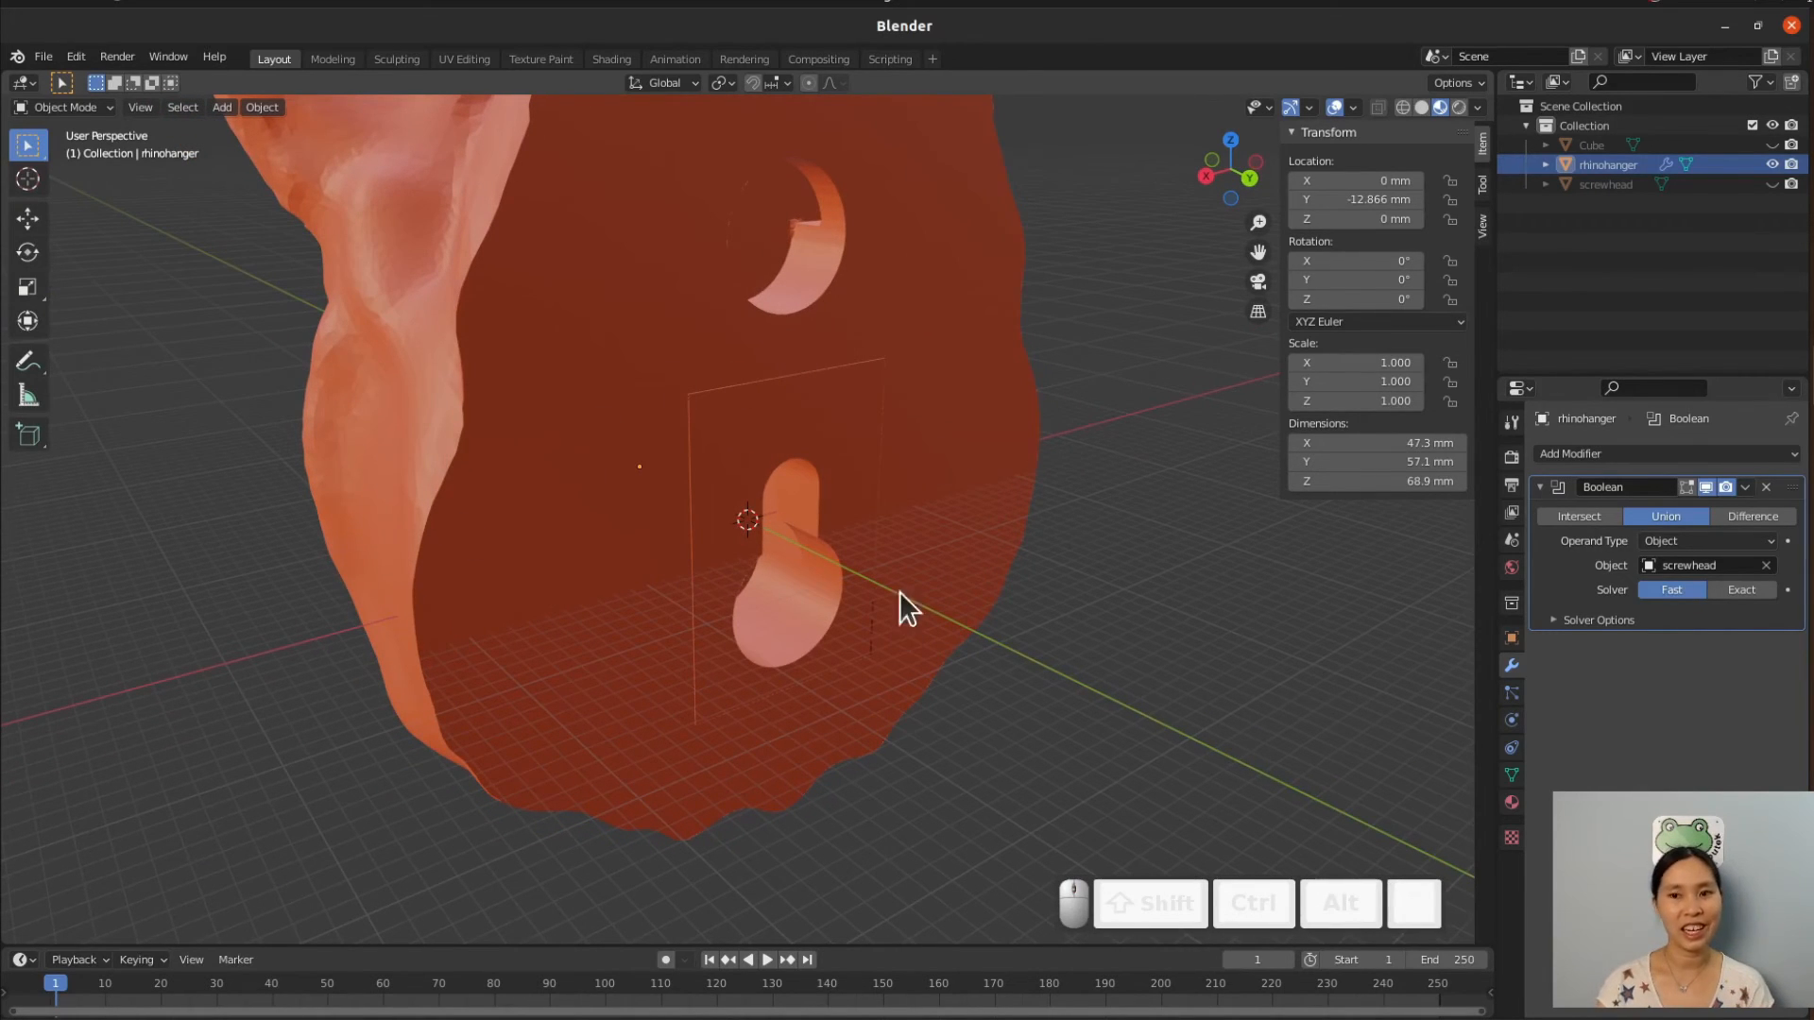
# Apply the Boolean Union modifier on the rhino head and check the keyhole in its flat back.
pyautogui.click(1744, 491)
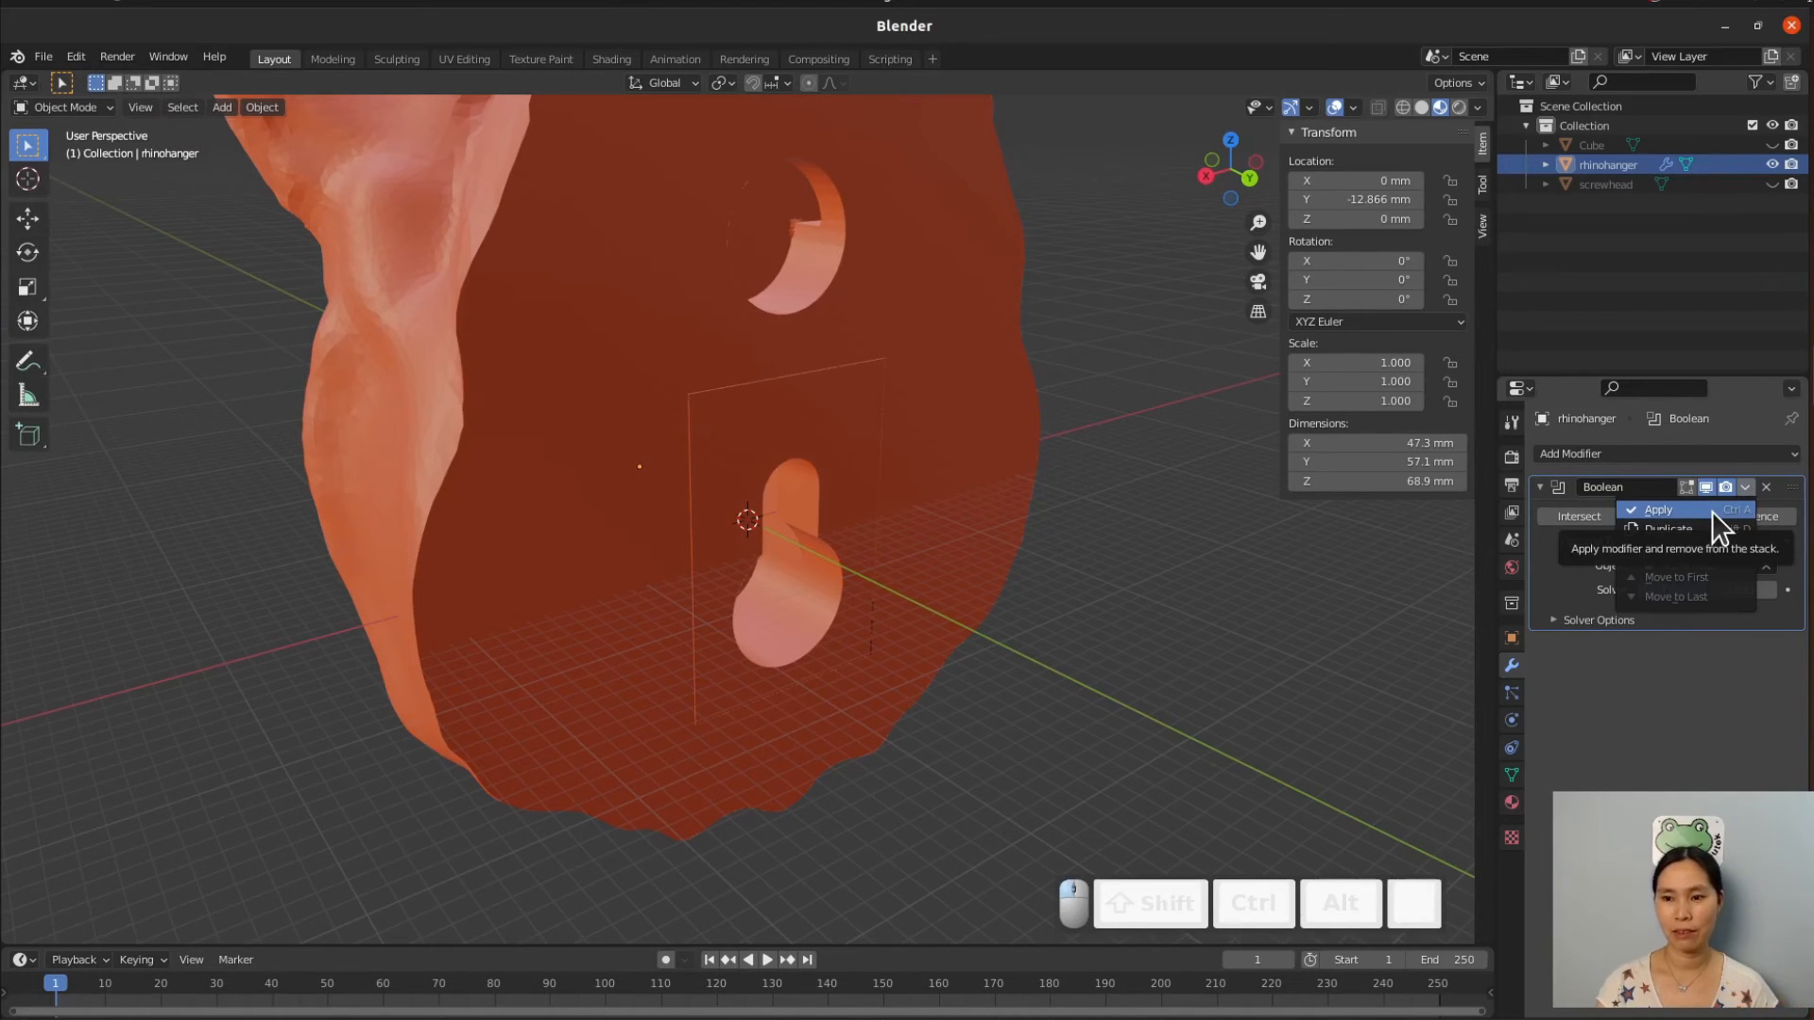
pyautogui.click(1712, 511)
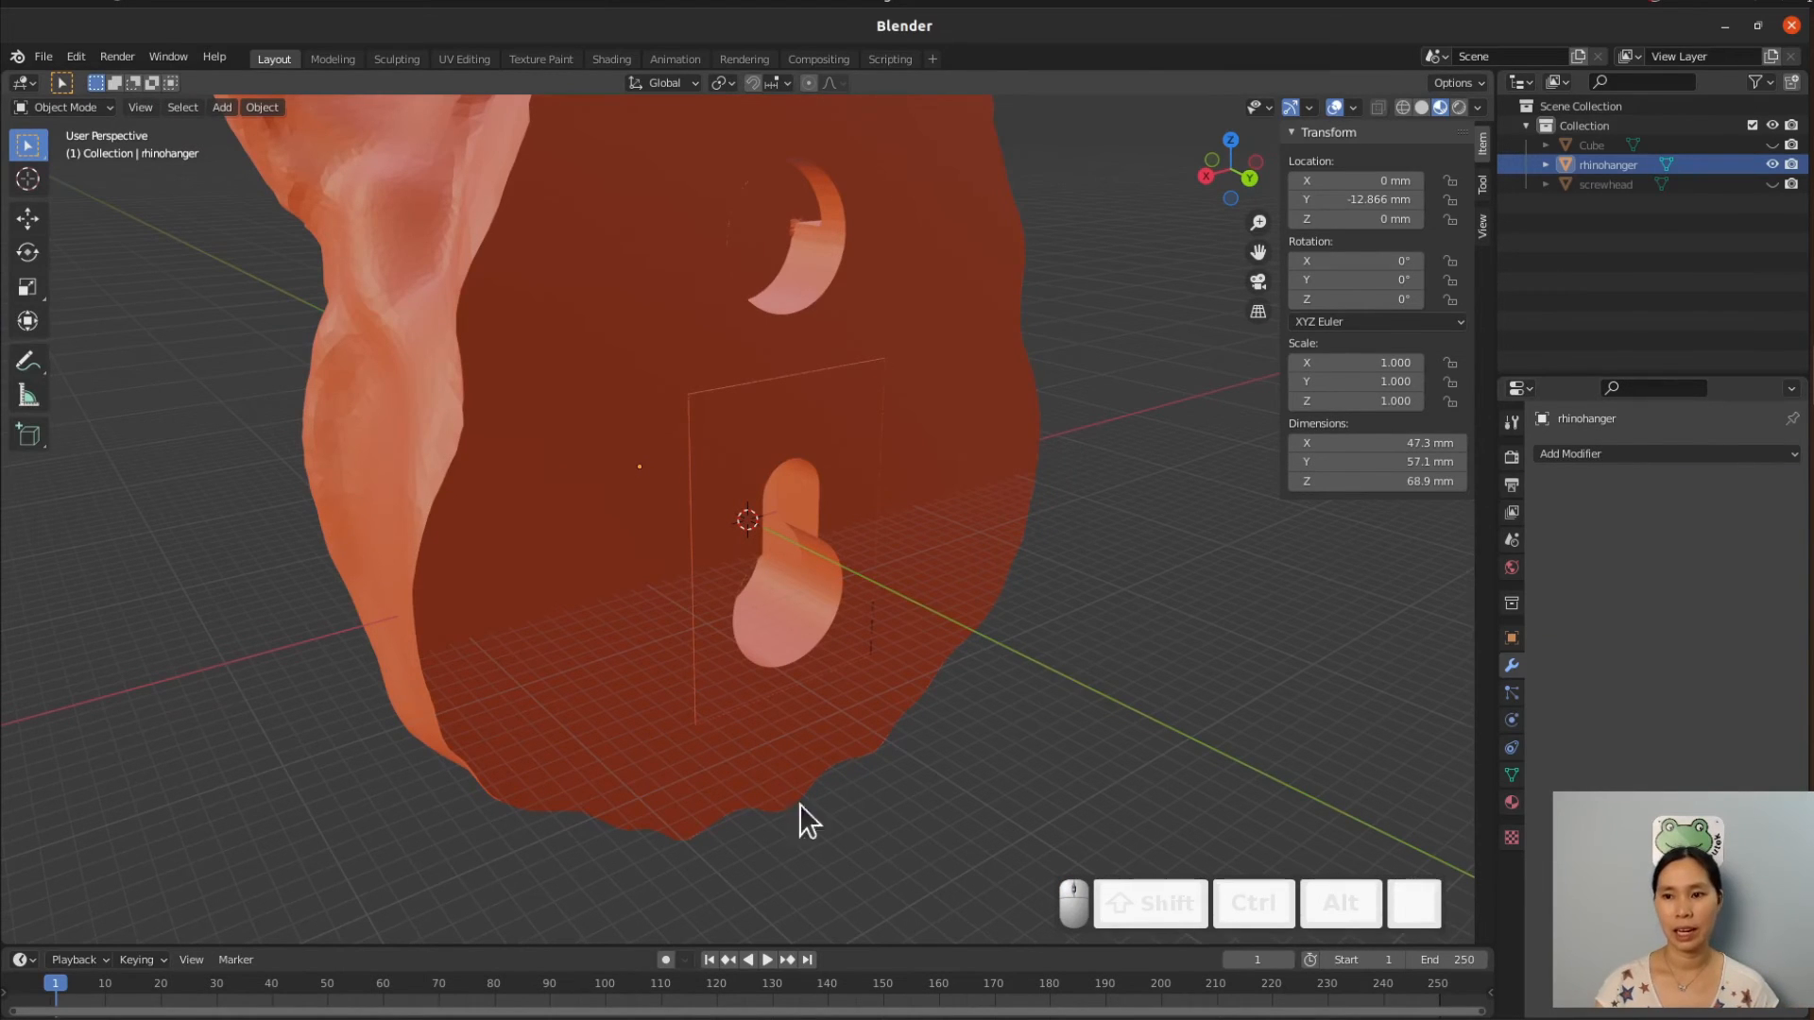
pyautogui.moveTo(800, 804); pyautogui.dragTo(823, 695, button='middle')
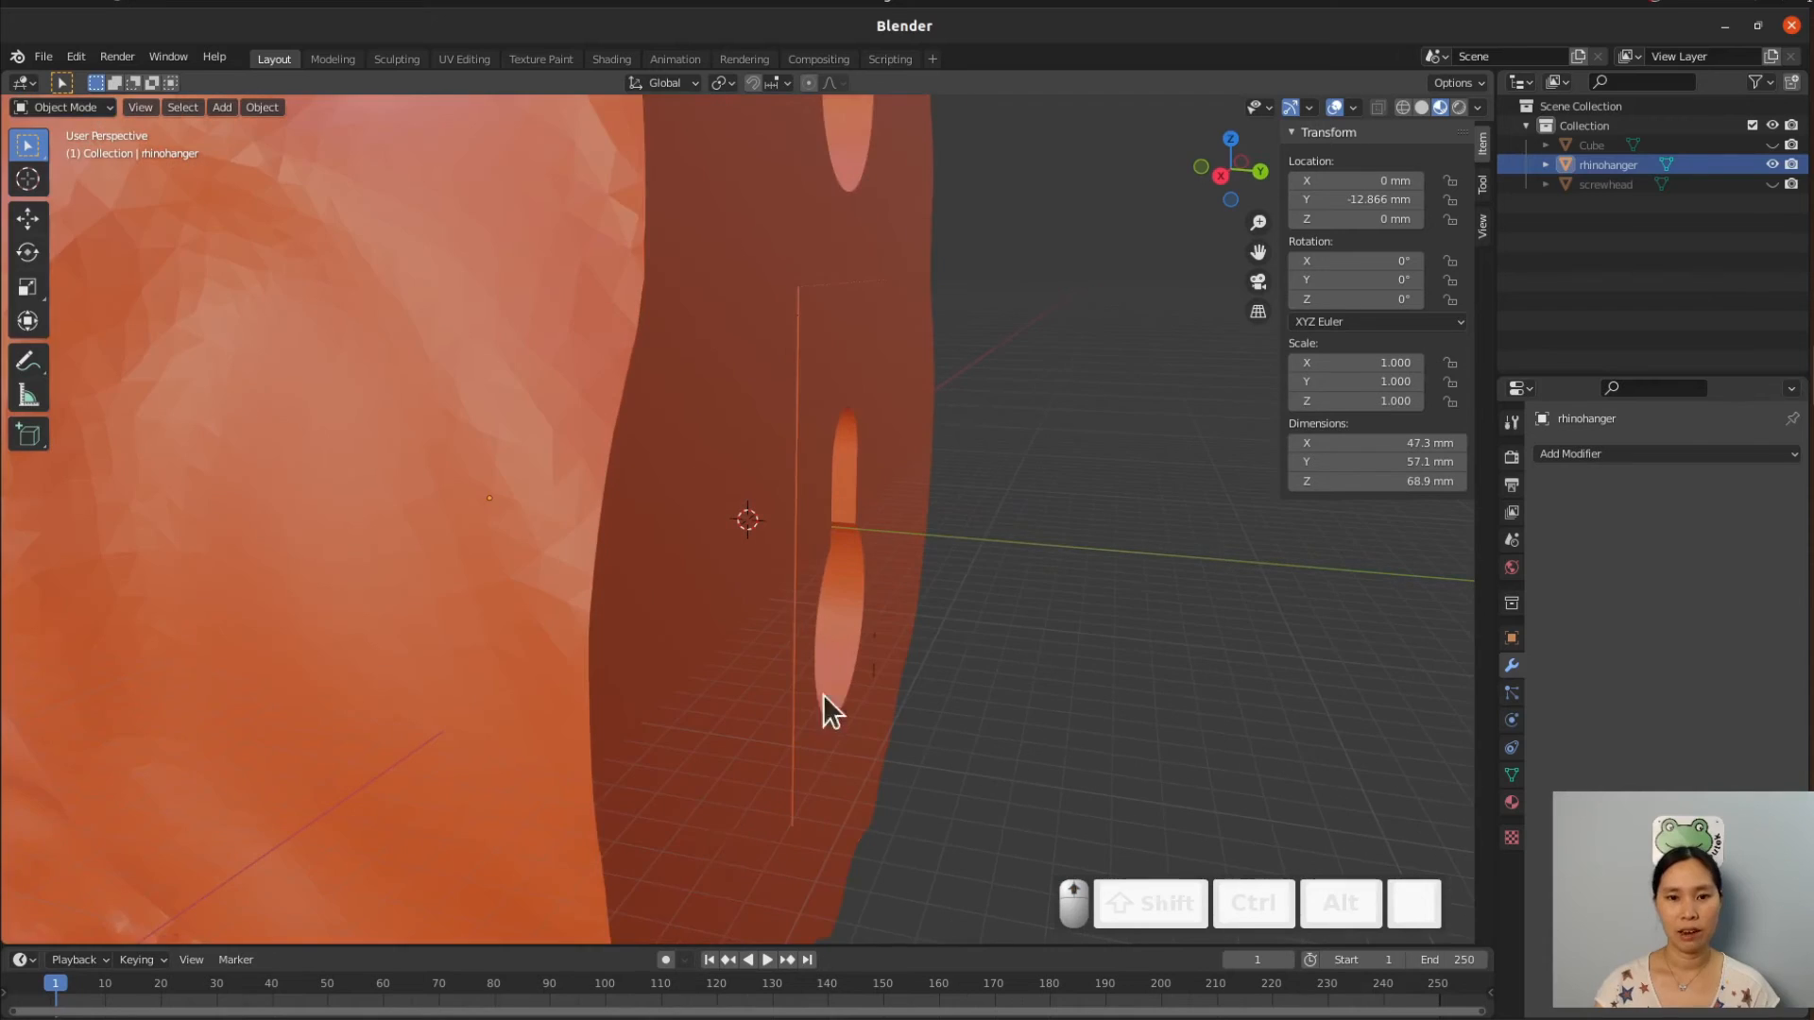
pyautogui.scroll(-2, 840, 671)
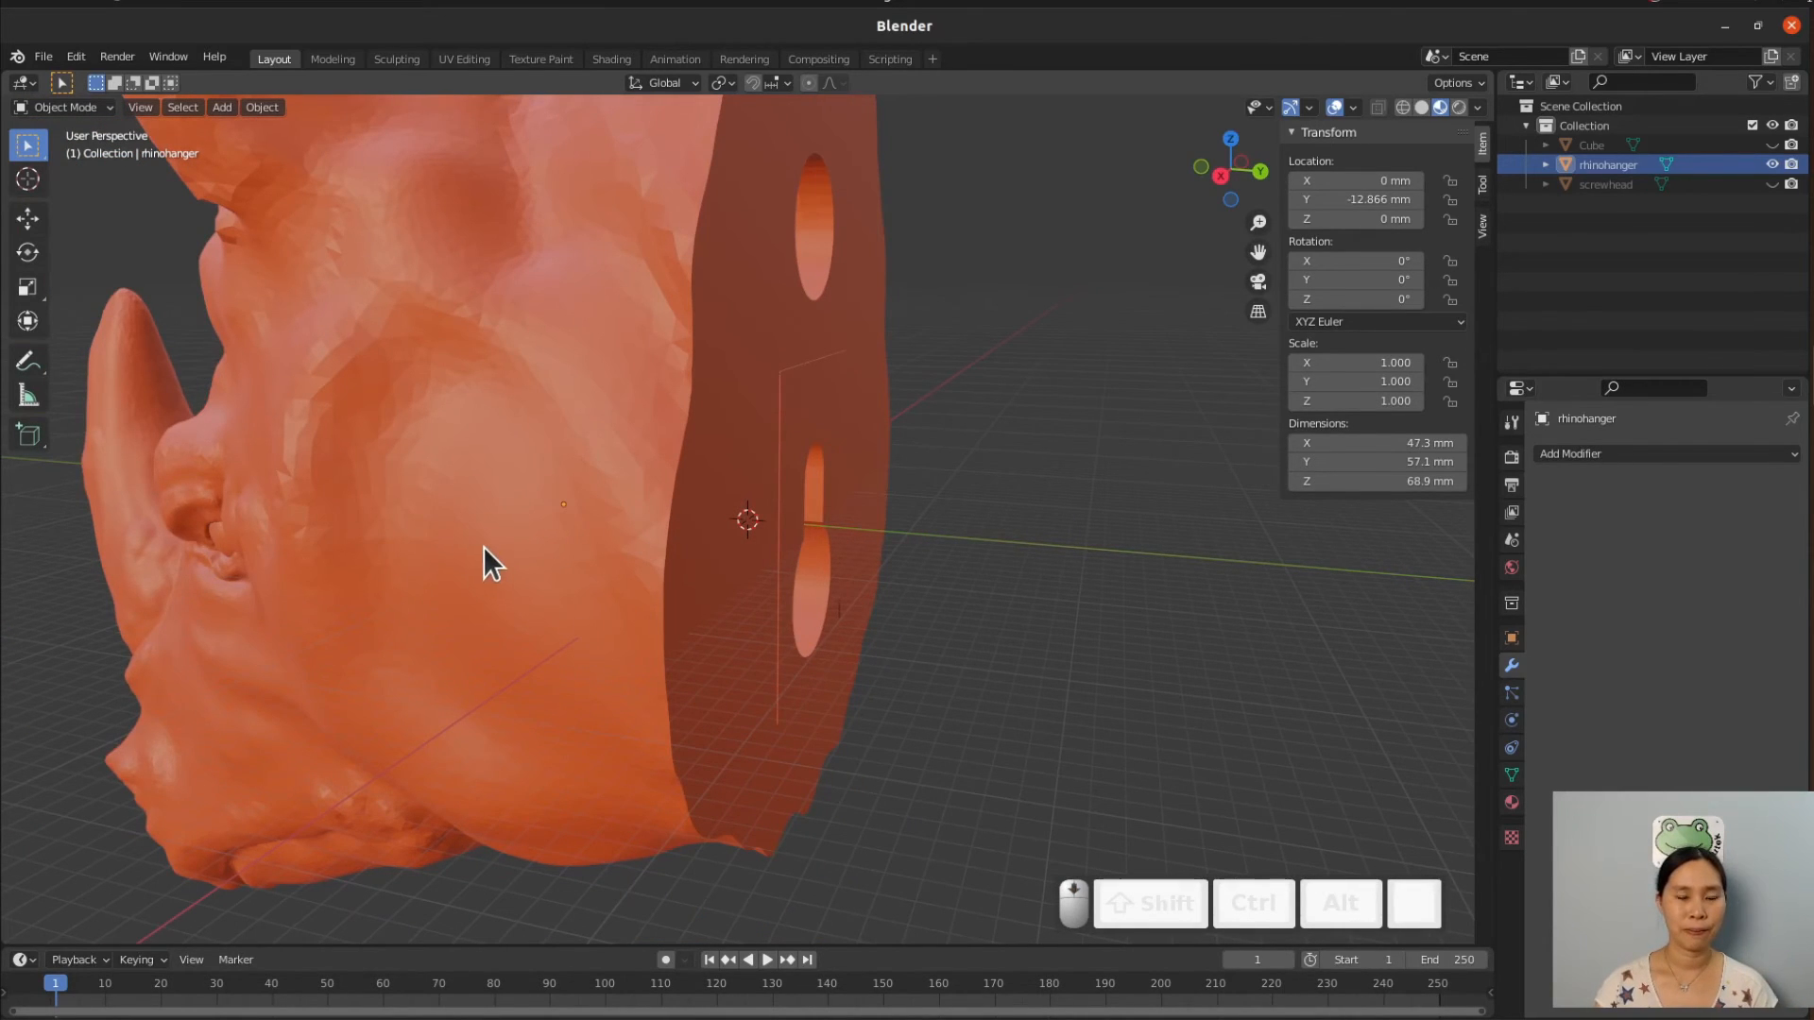
# Export only the selected rhino head as an STL file named rhinohangerBlender.stl.
pyautogui.click(481, 456)
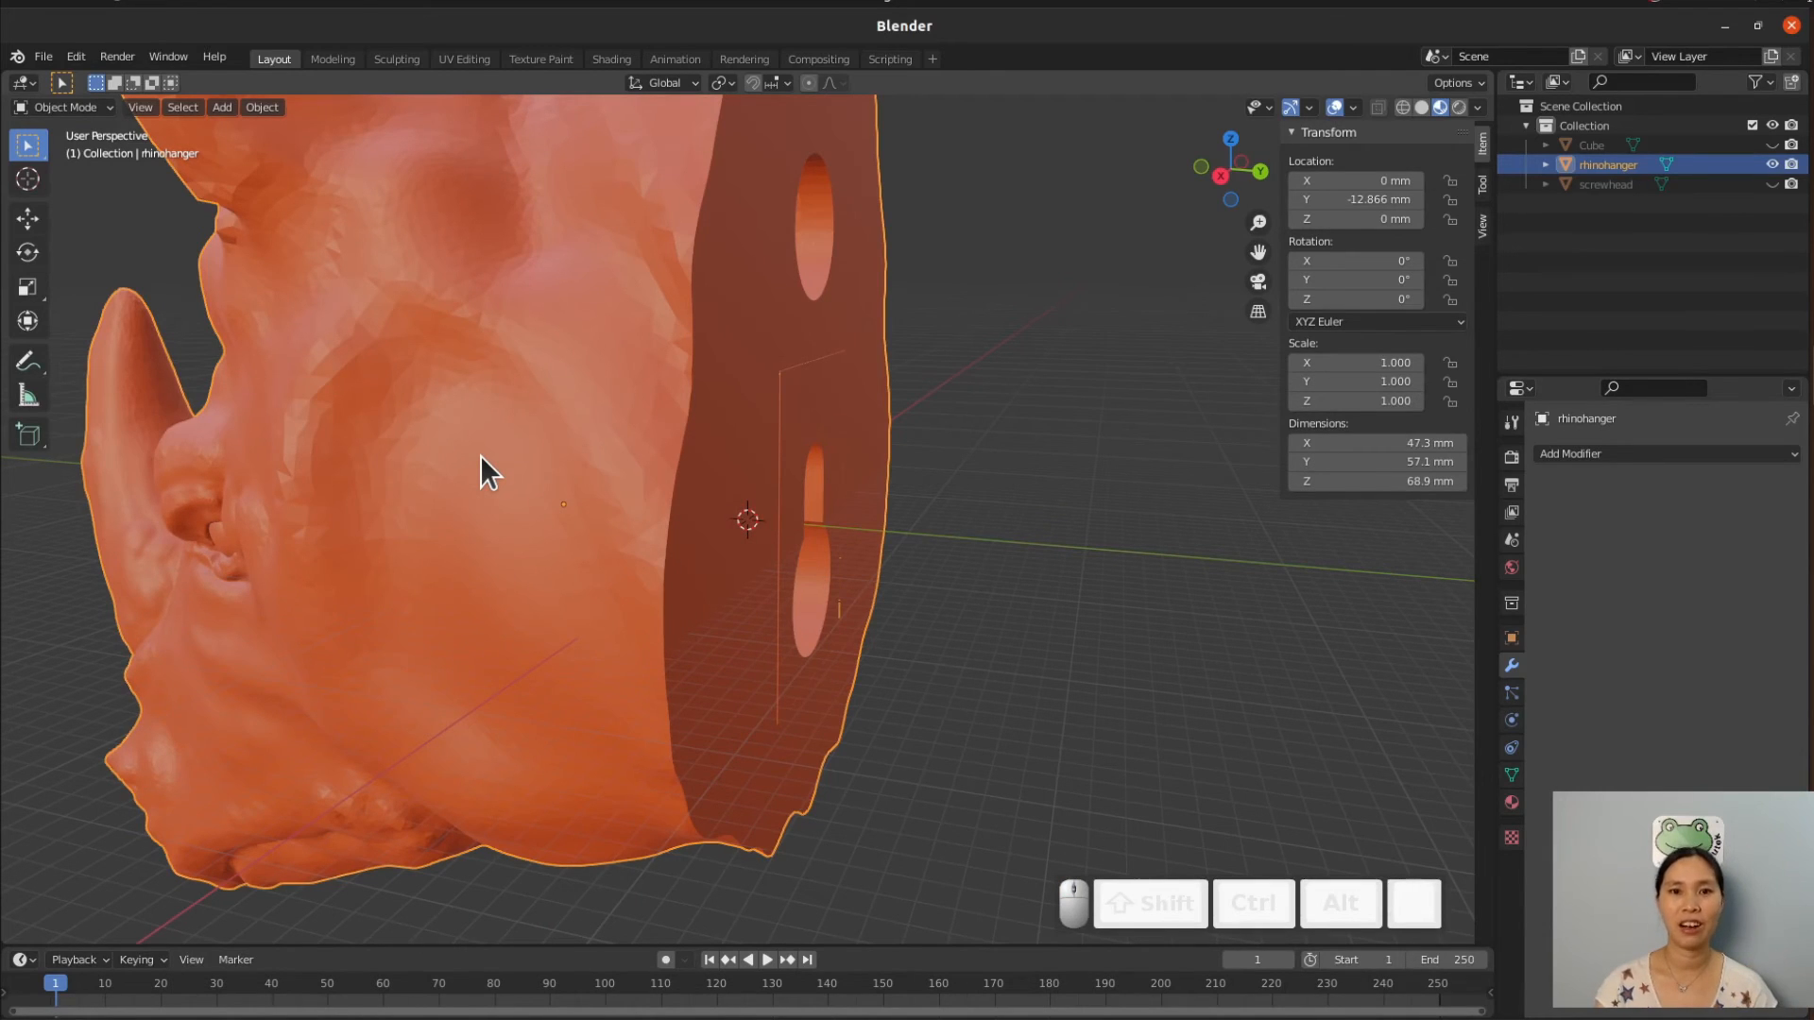
pyautogui.click(44, 57)
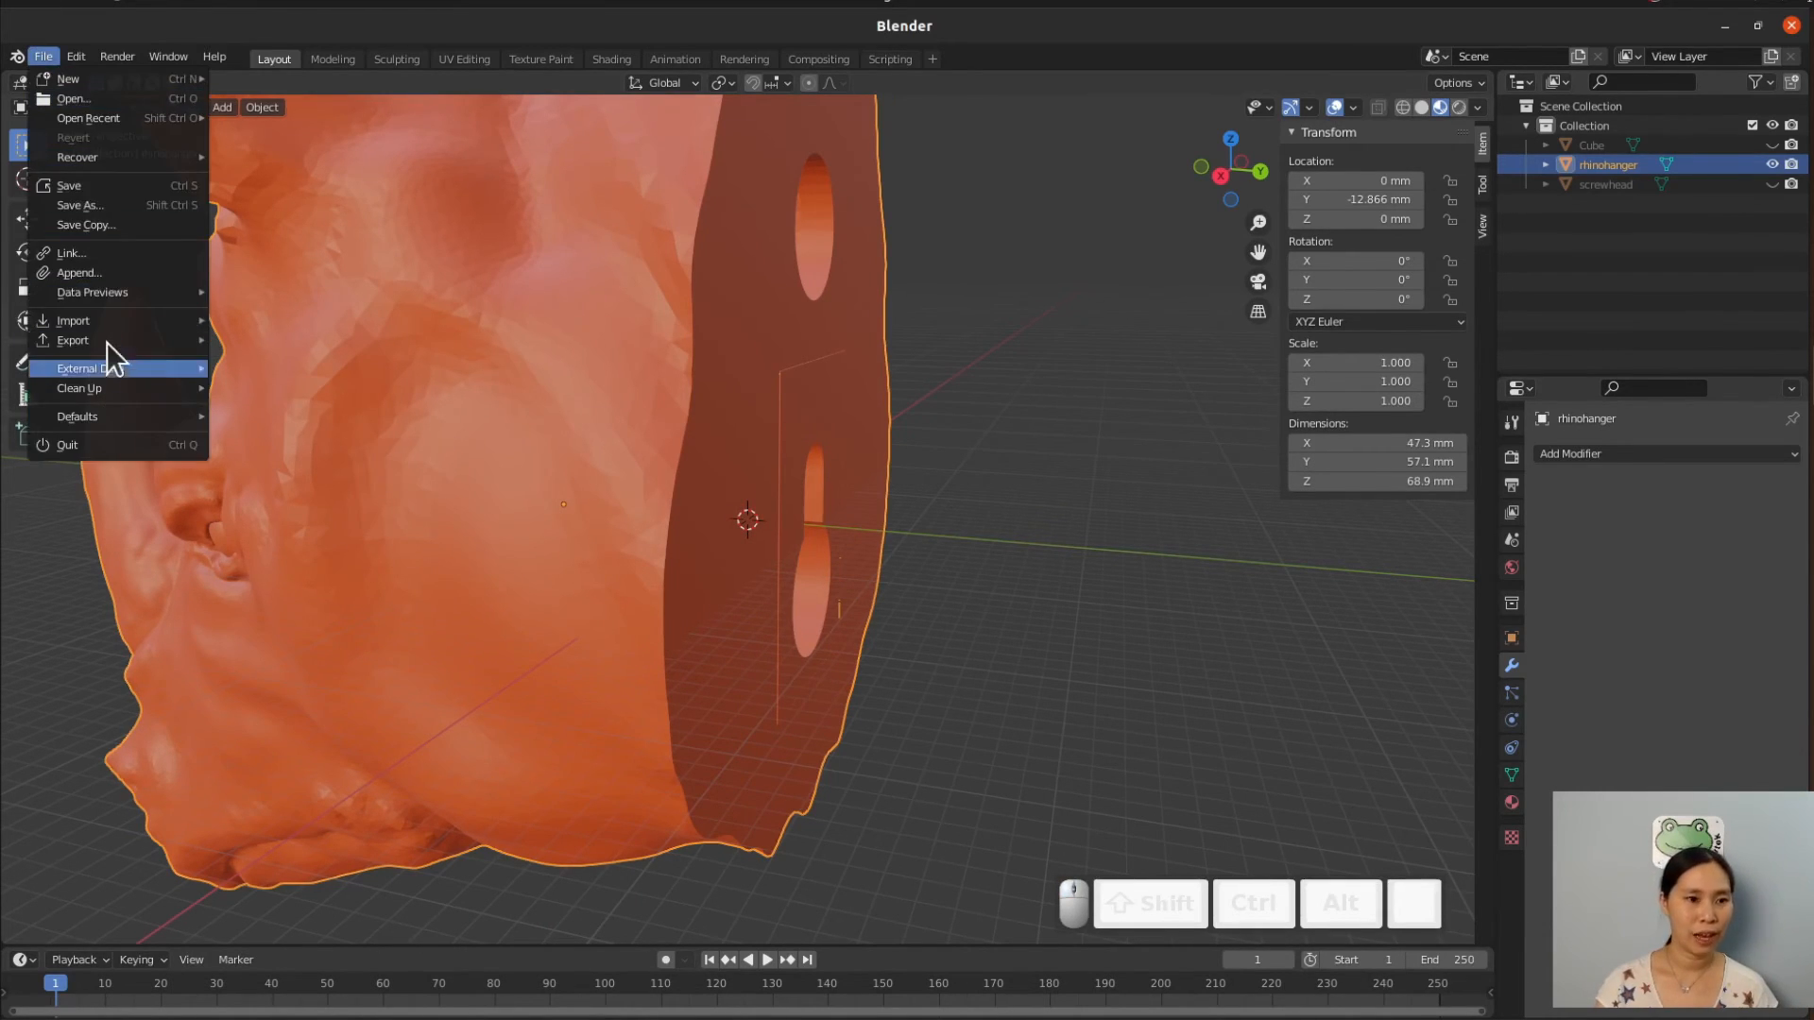
pyautogui.moveTo(114, 351)
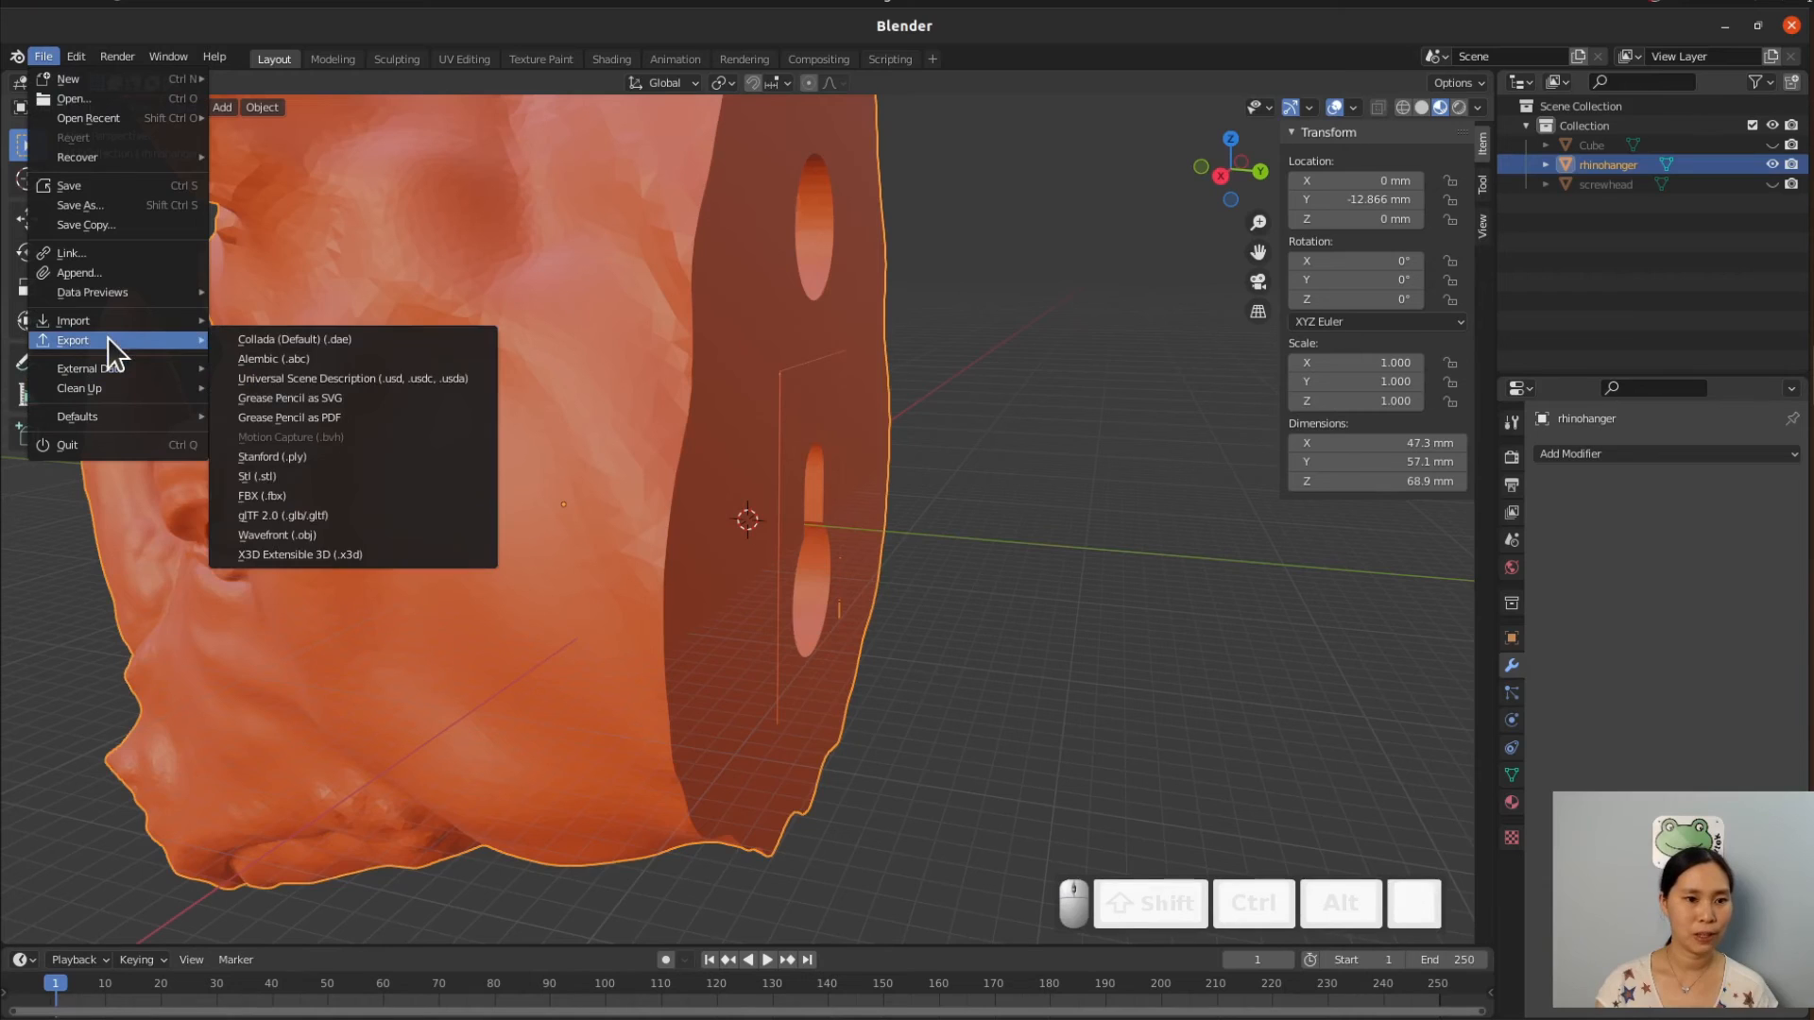
pyautogui.click(266, 477)
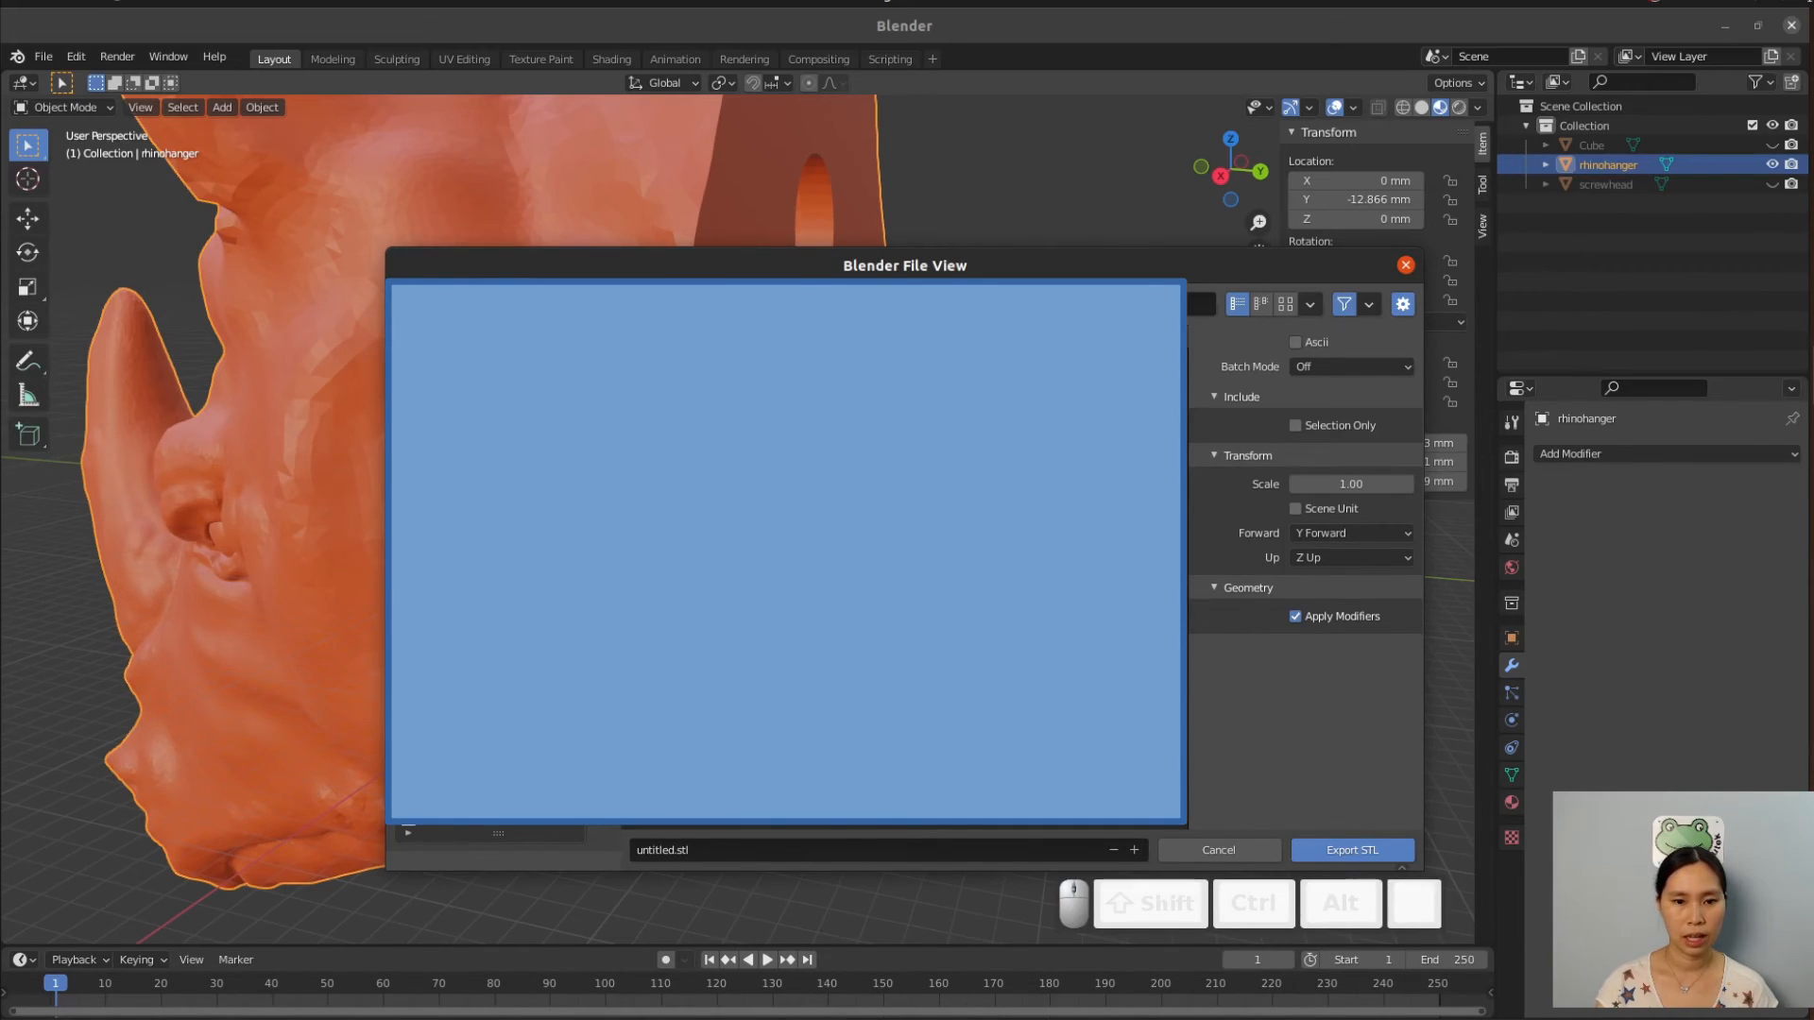
pyautogui.click(756, 567)
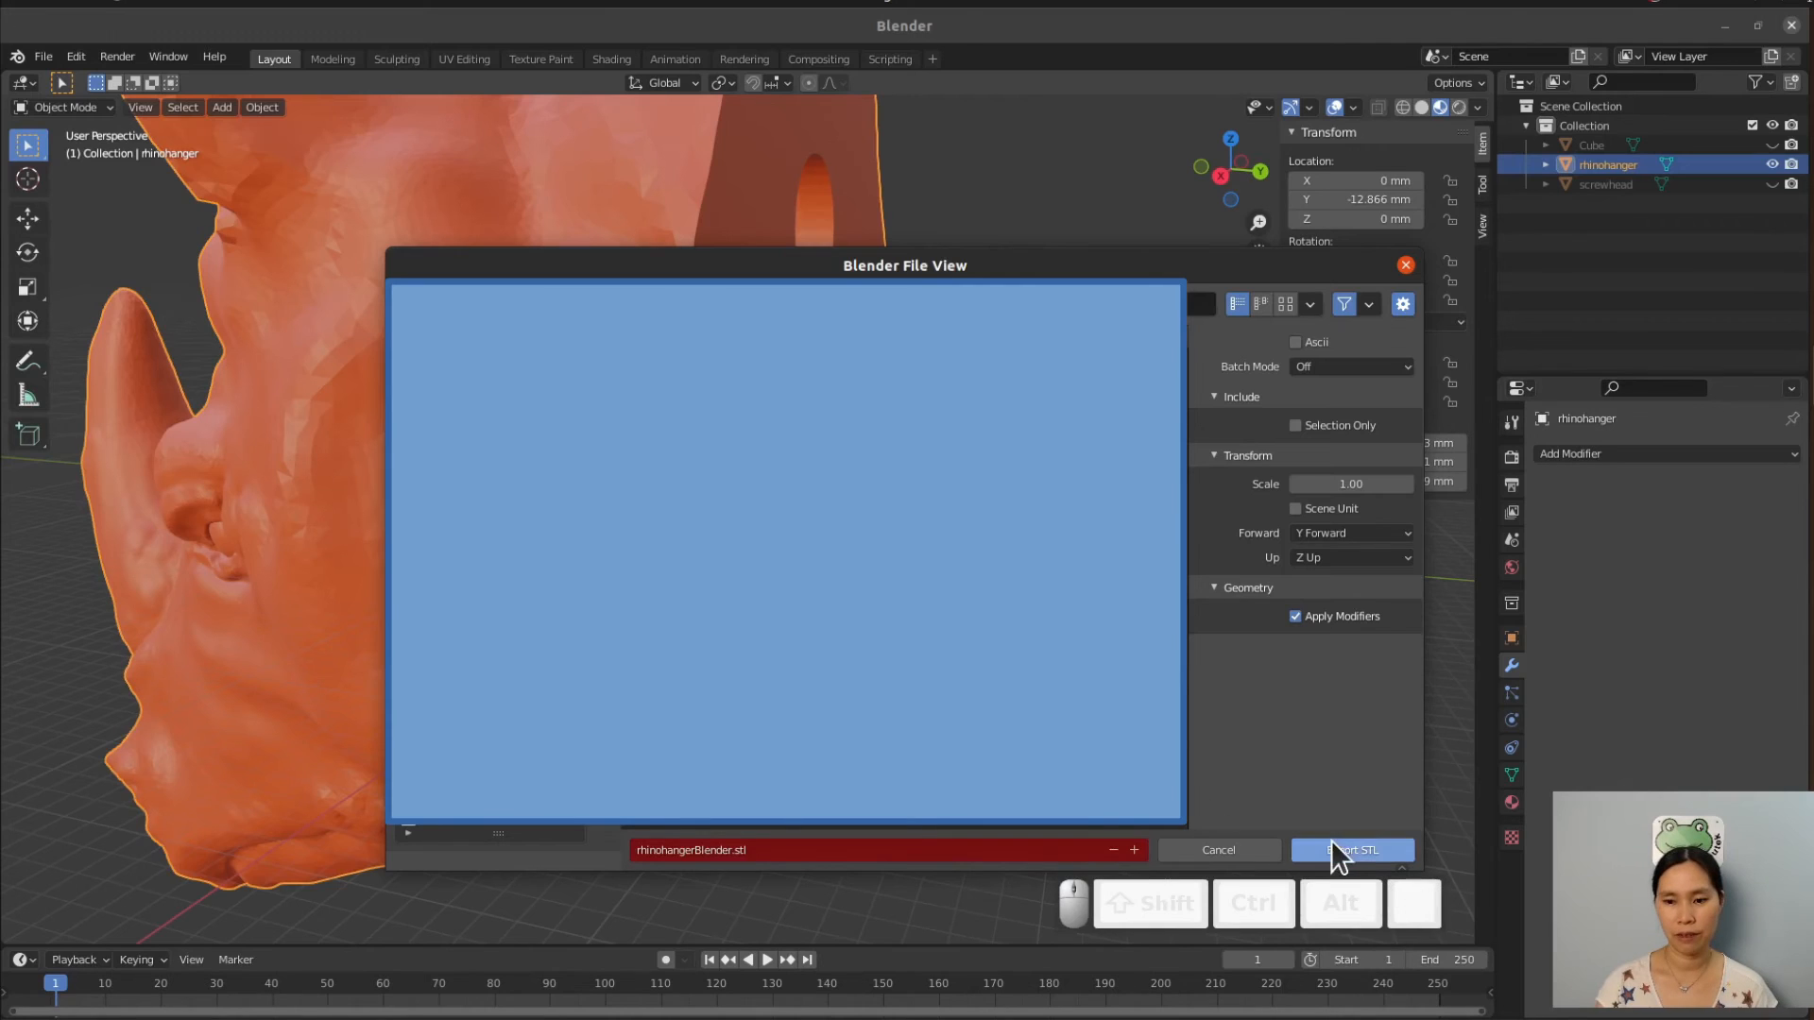
pyautogui.click(1303, 431)
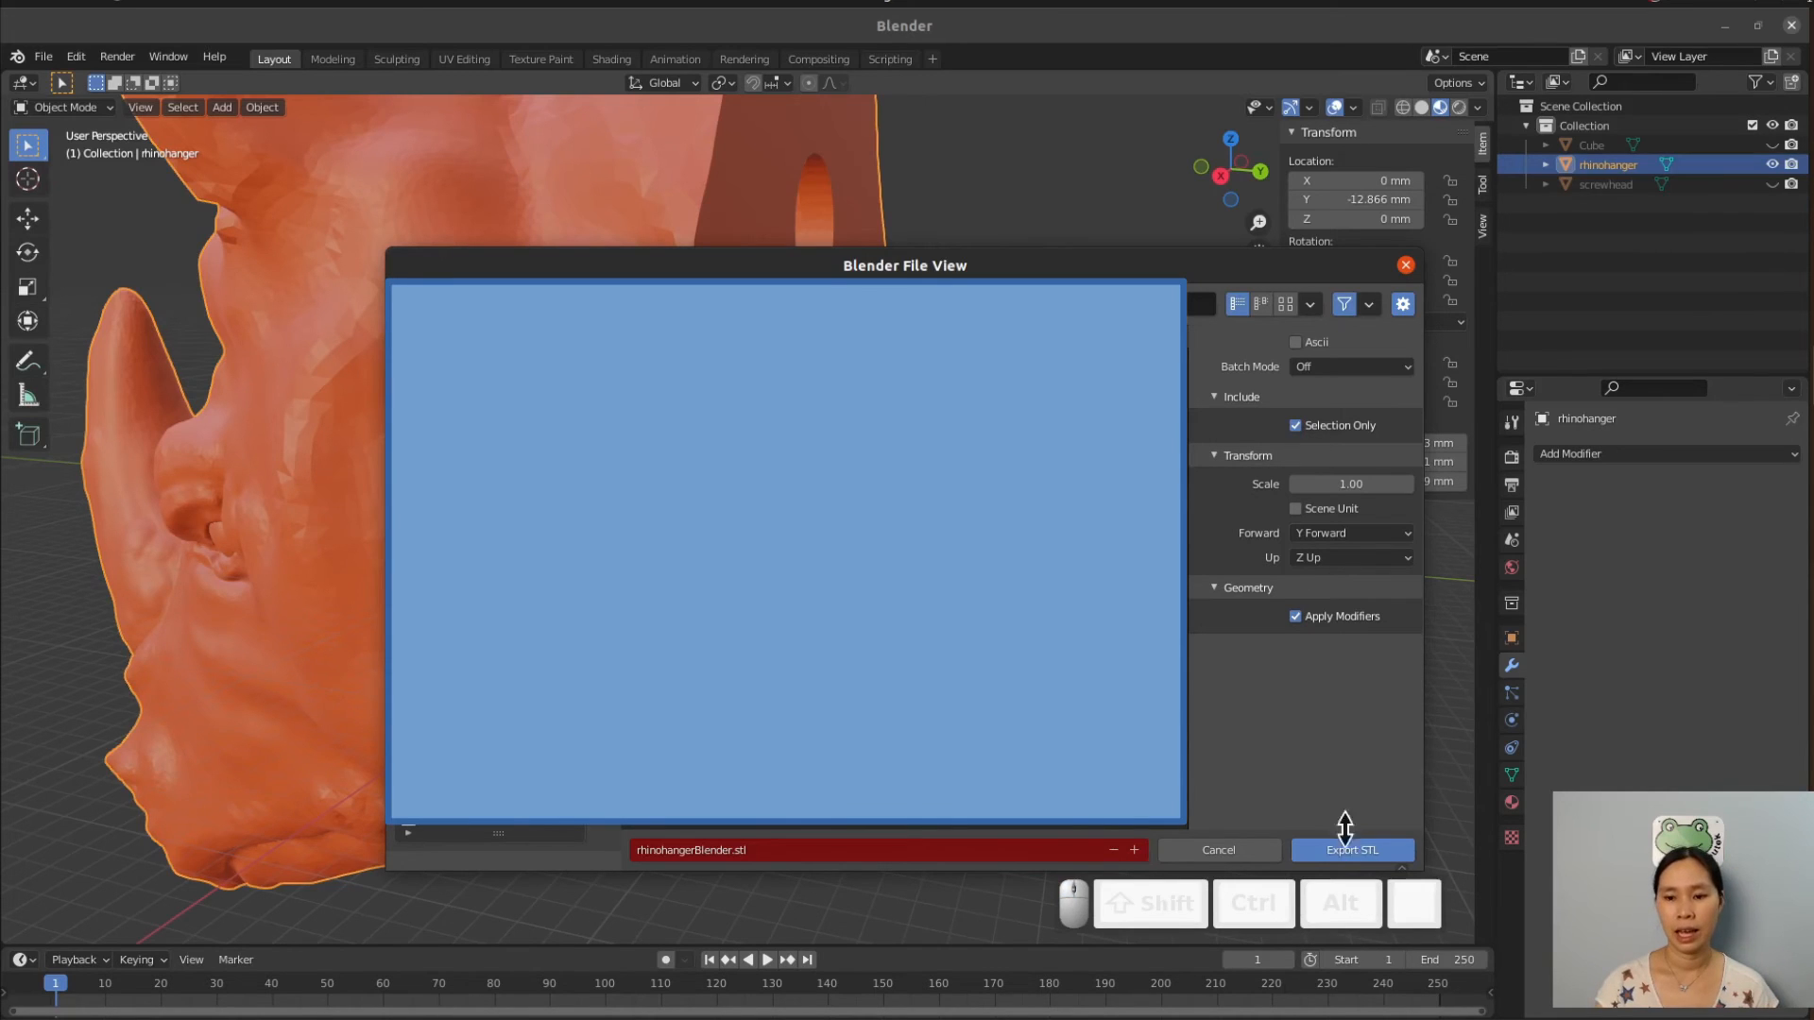
pyautogui.click(1345, 852)
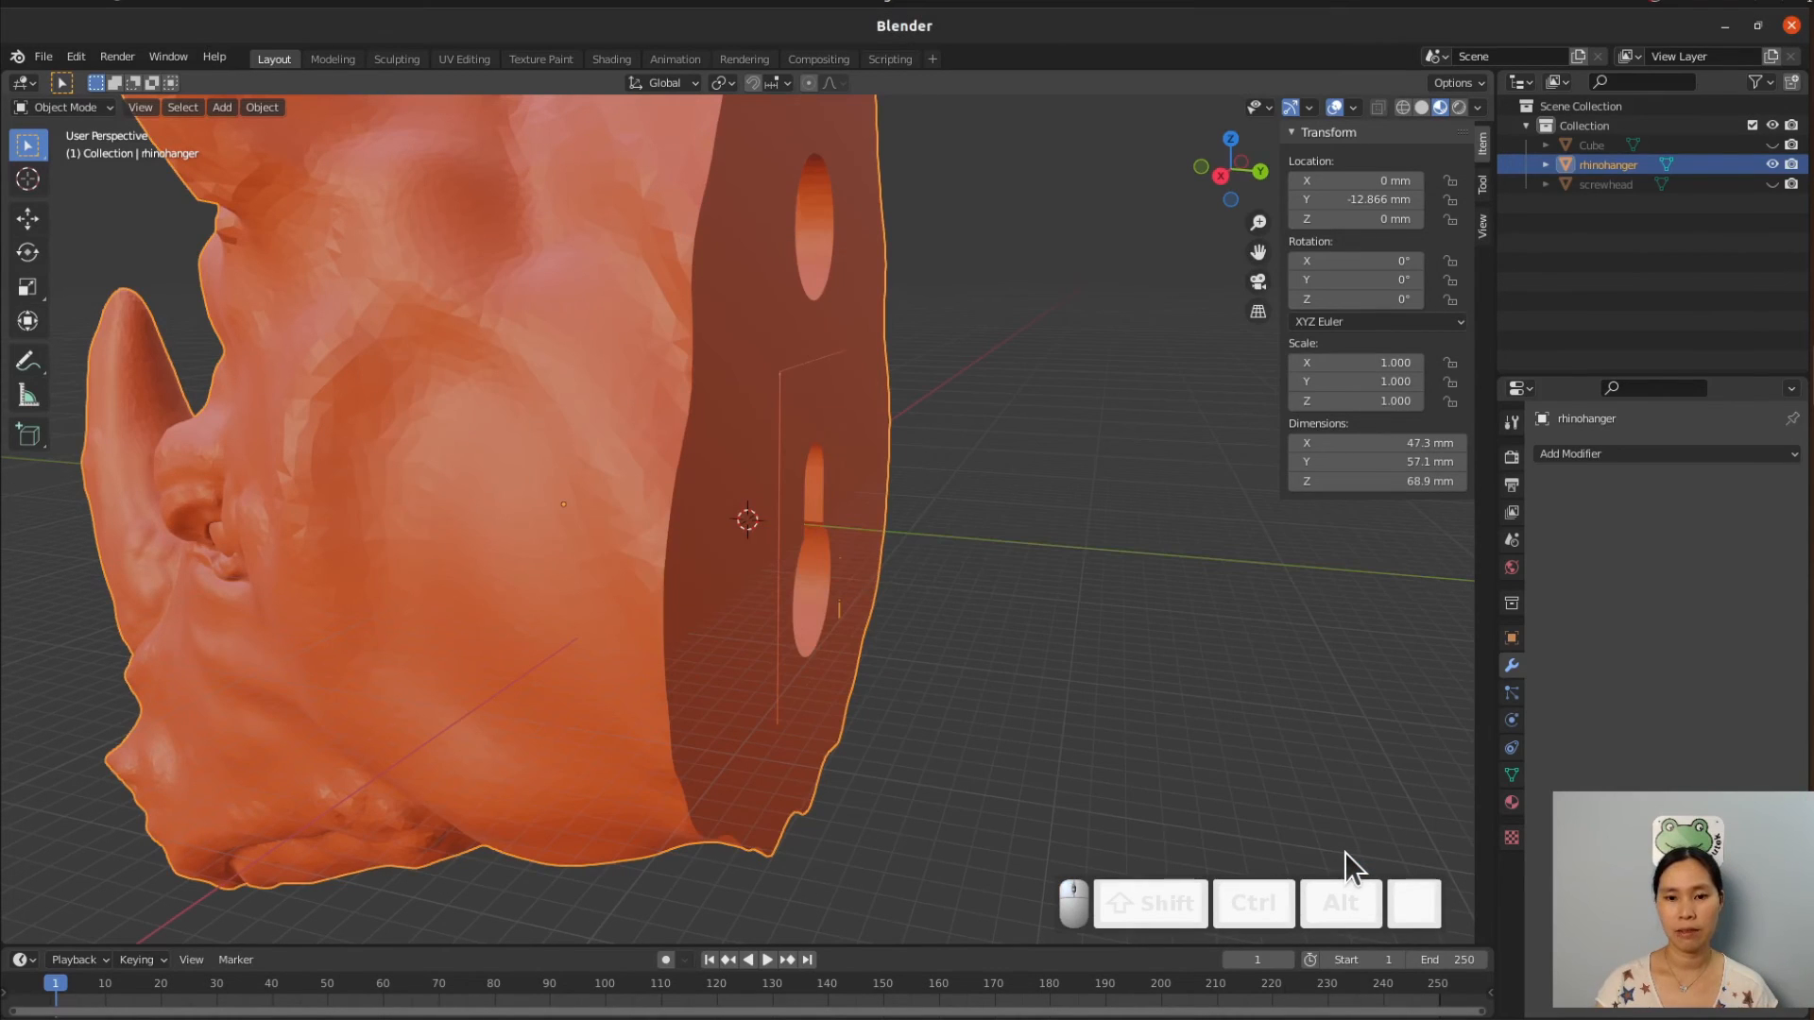
# Minimize Blender, open PrusaSlicer from the desktop and add rhinohangerBlender.stl to the print bed.
pyautogui.click(1723, 28)
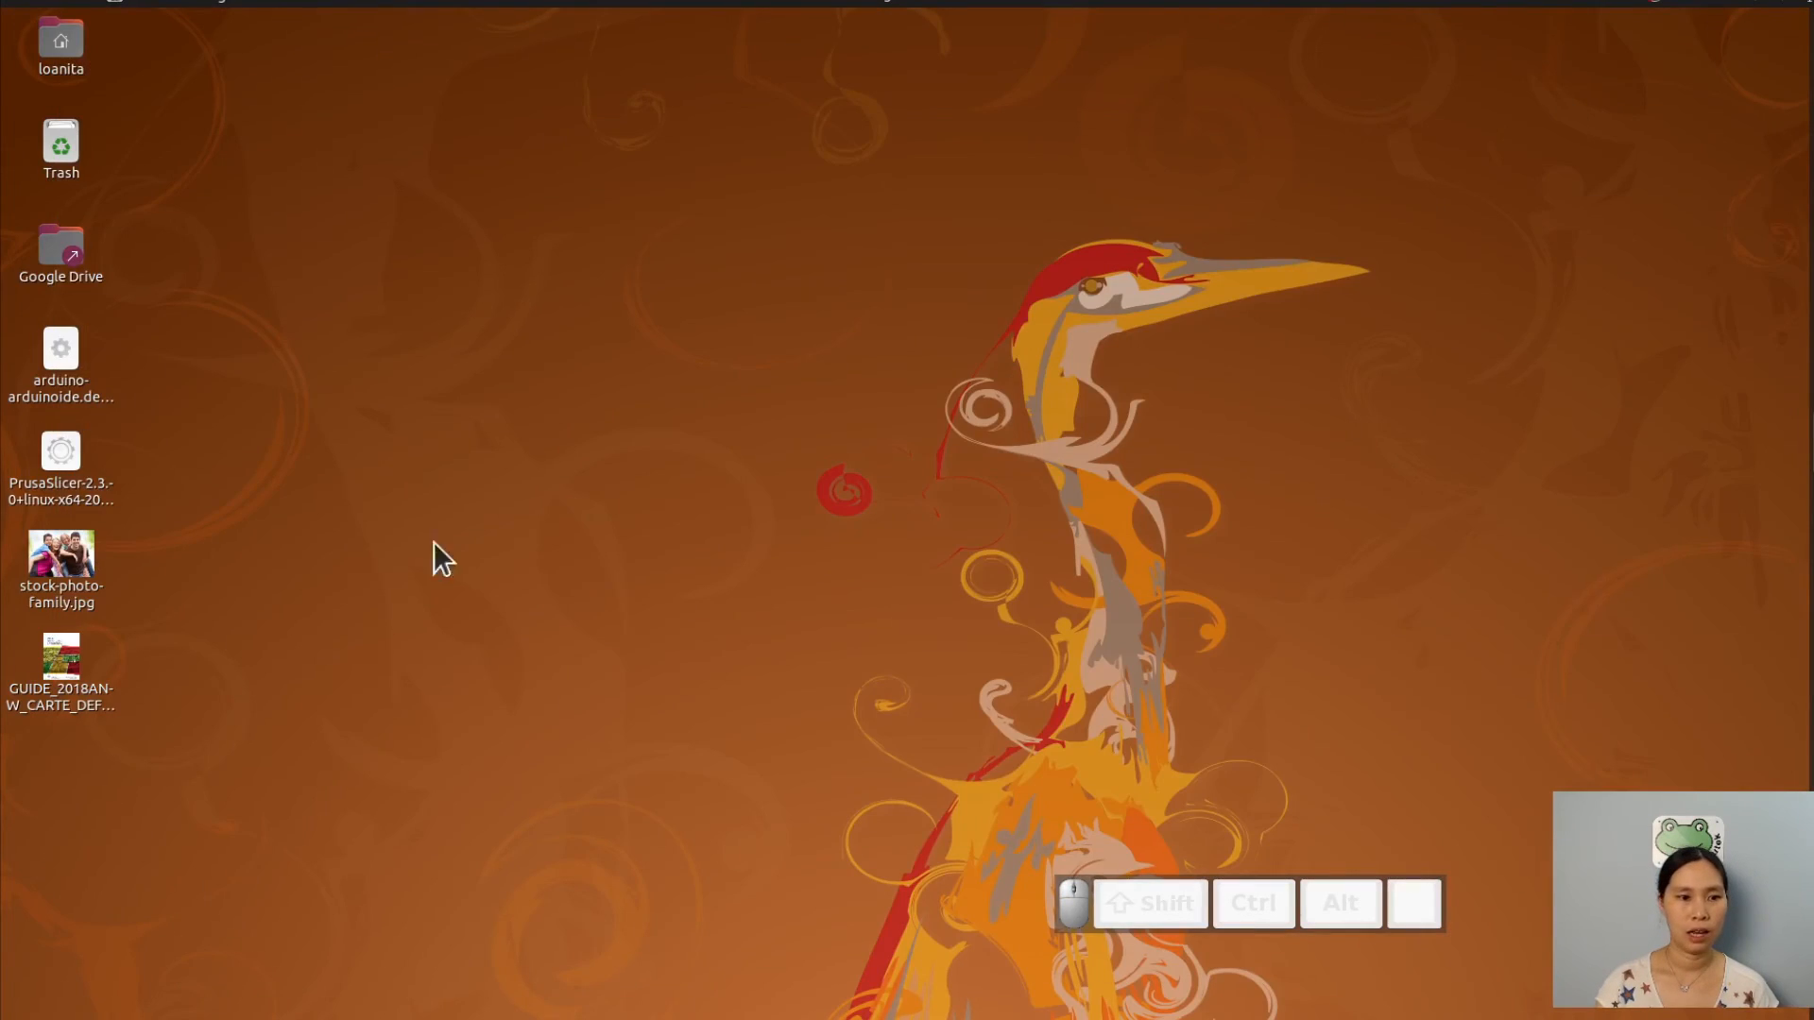
pyautogui.click(46, 448)
pyautogui.doubleClick(46, 446)
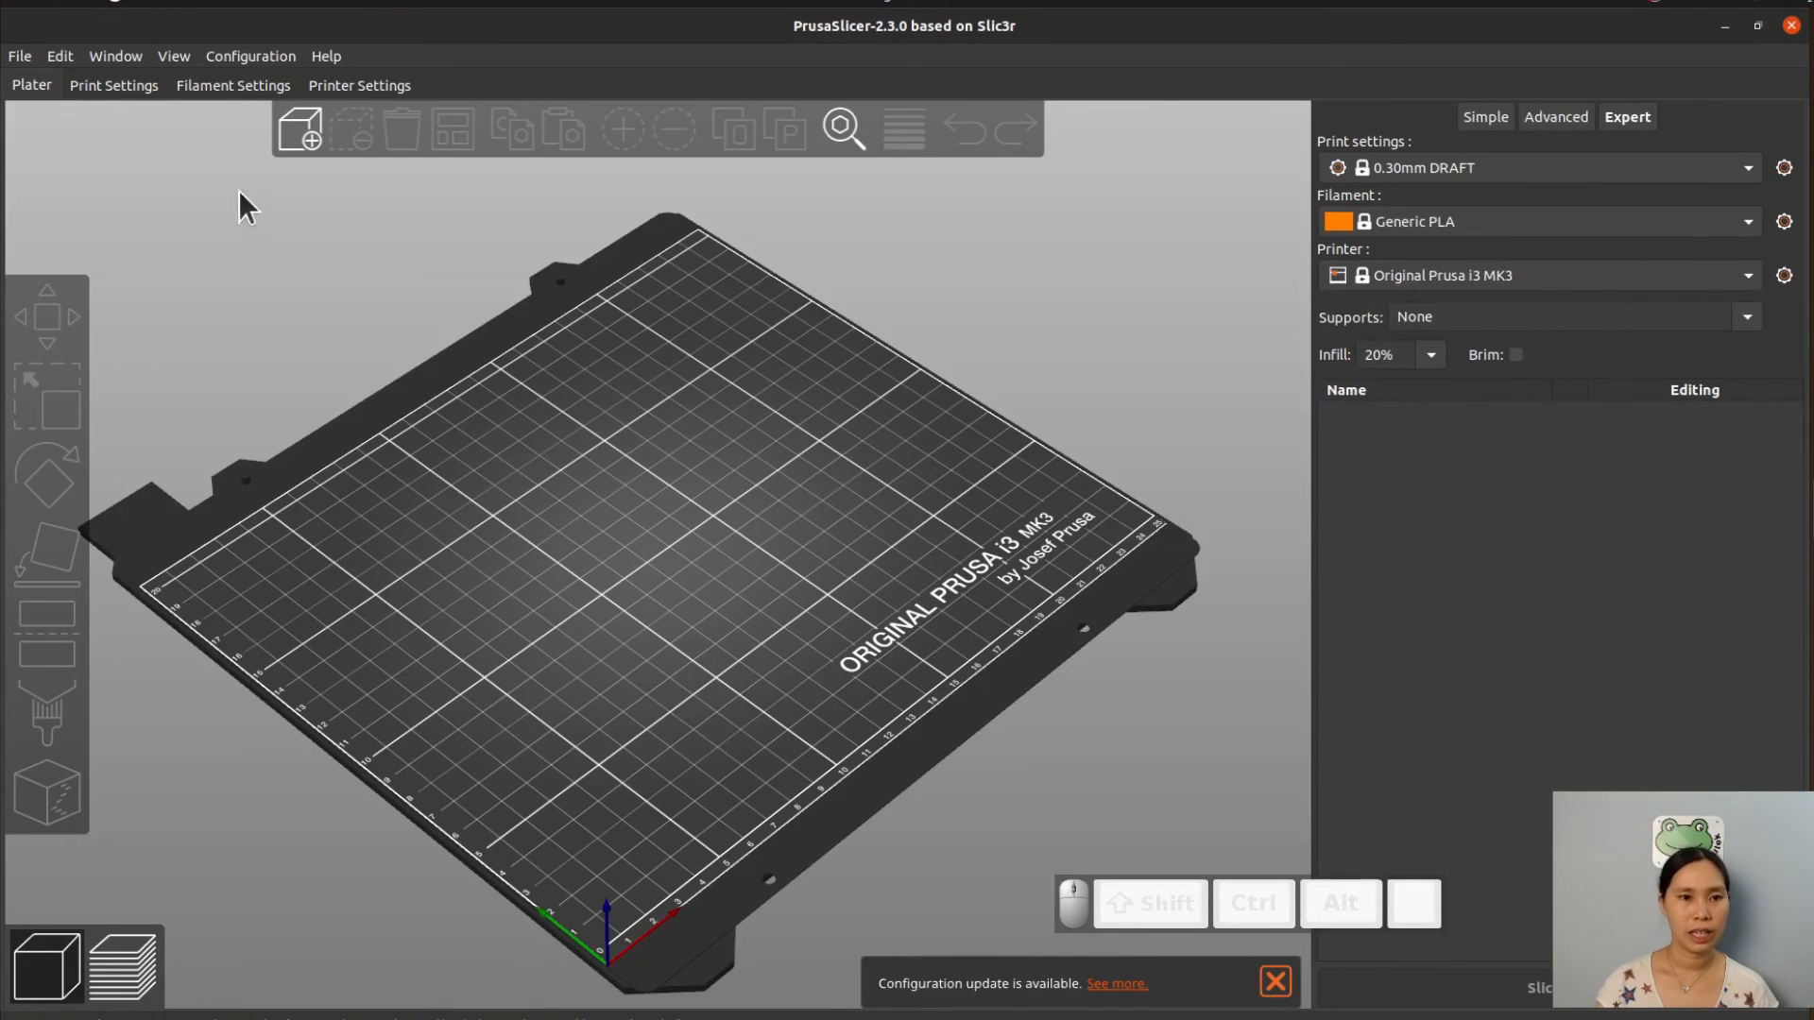
pyautogui.click(310, 131)
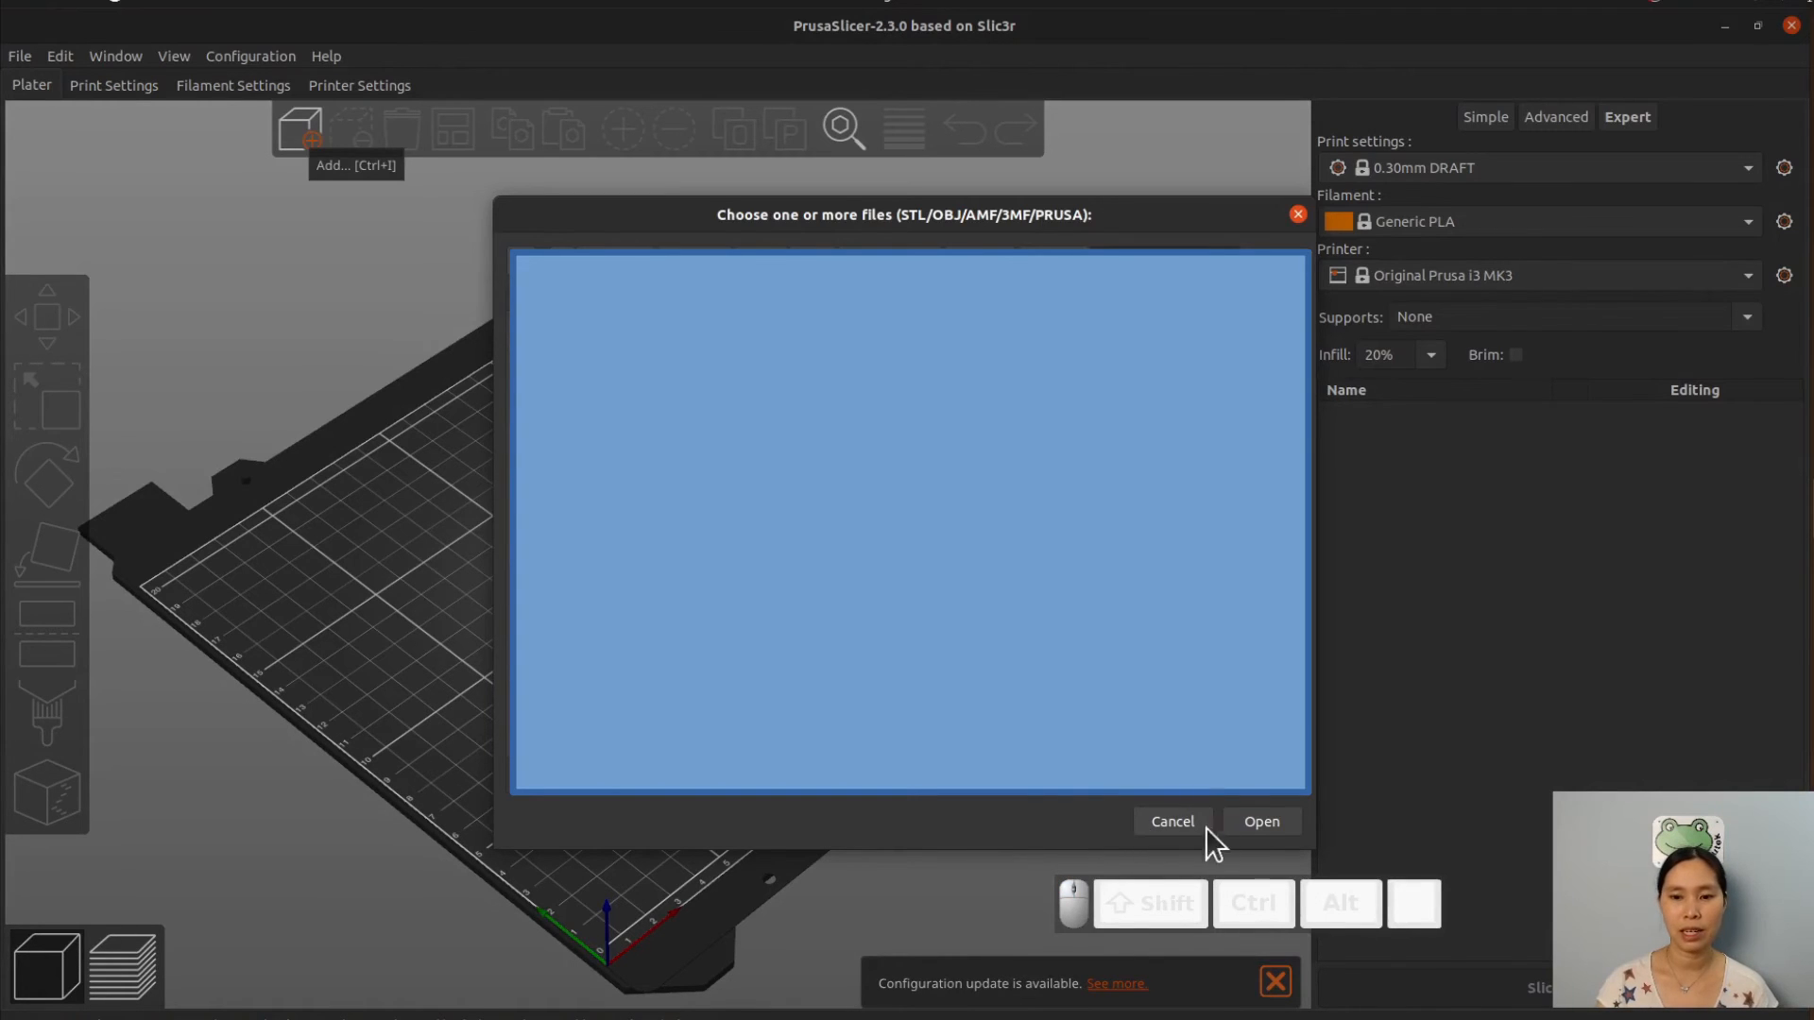
pyautogui.click(1261, 820)
# Place the rhino head on the print bed resting on its flat back face with Place on face.
pyautogui.moveTo(600, 699); pyautogui.dragTo(690, 496)
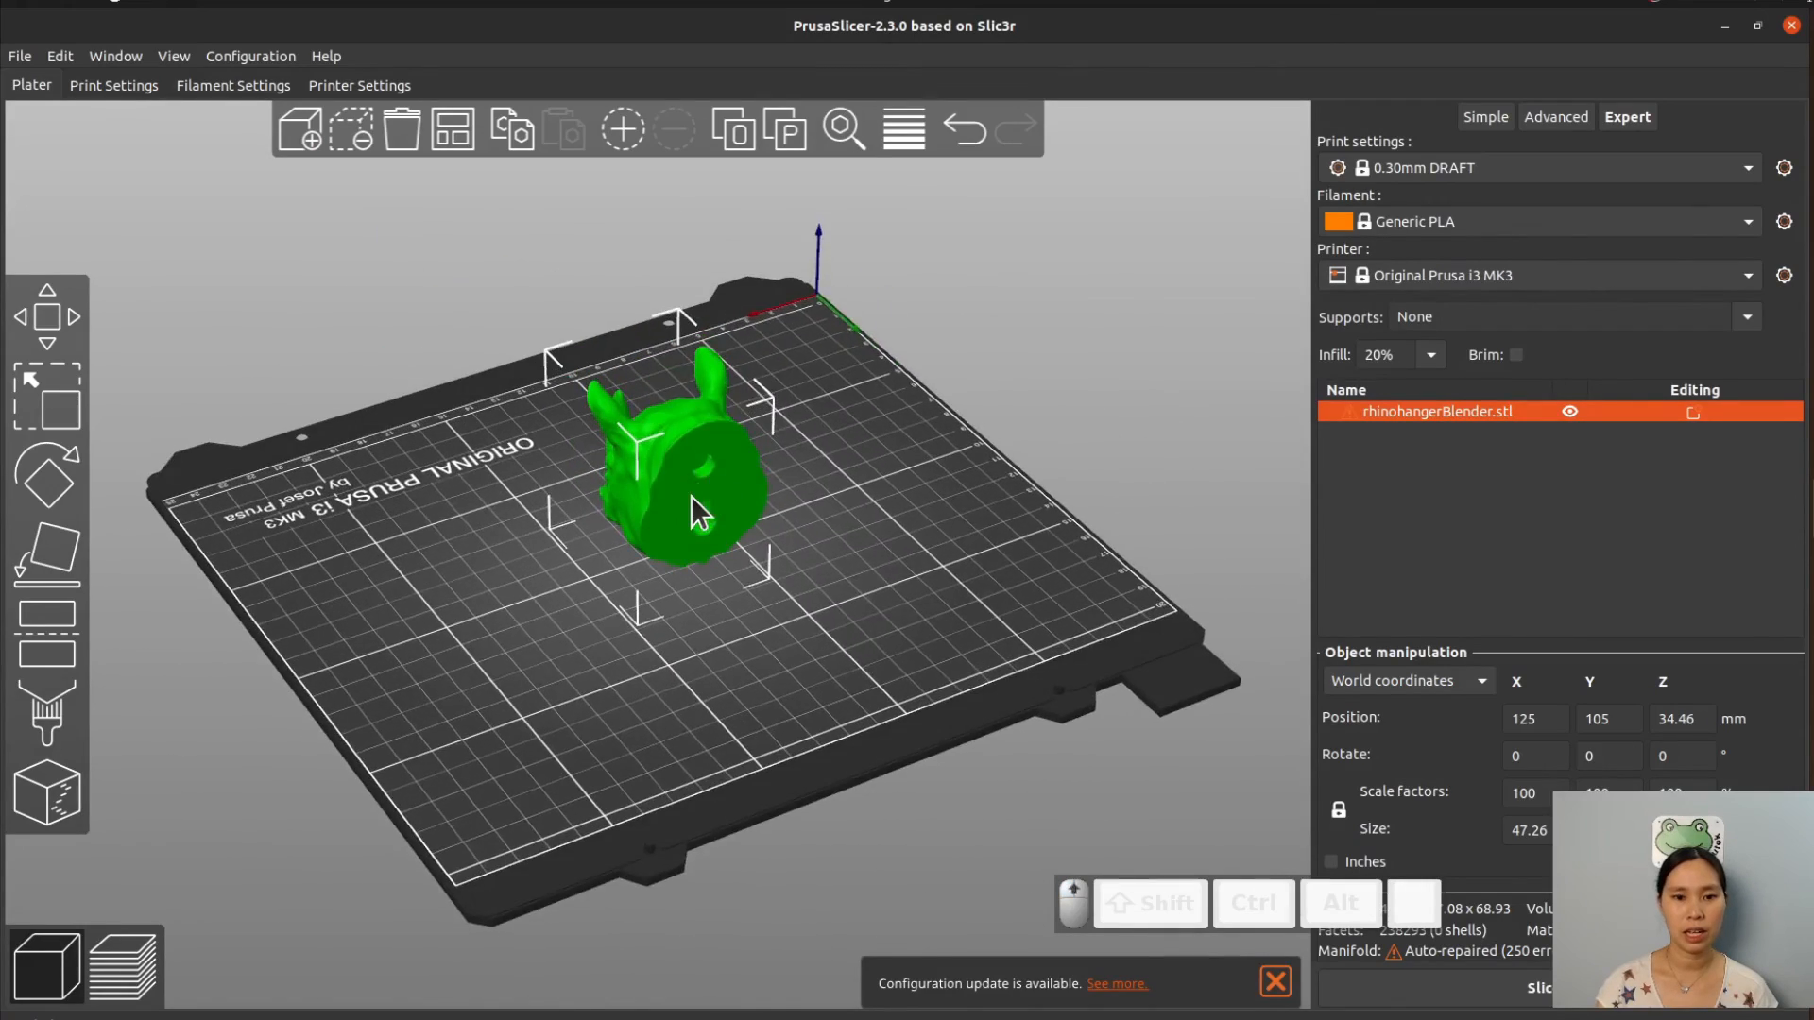
pyautogui.scroll(5, 775, 593)
pyautogui.moveTo(762, 751); pyautogui.dragTo(775, 435)
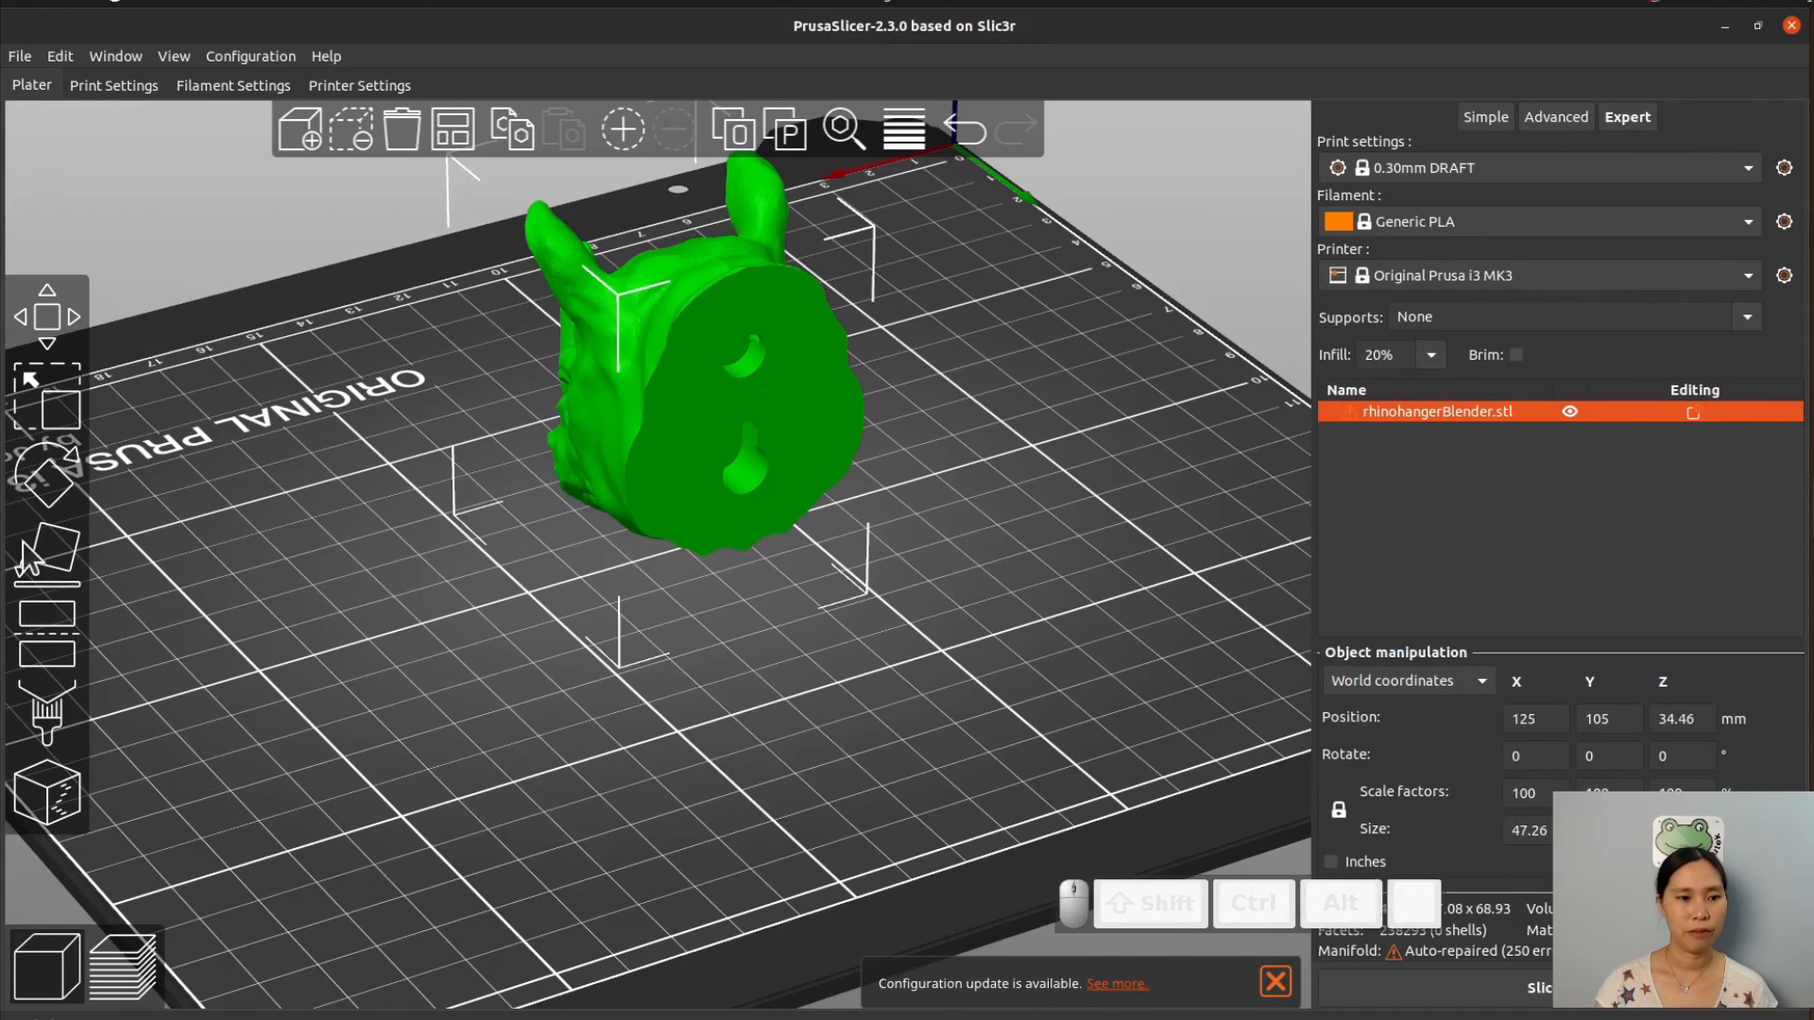
pyautogui.click(46, 478)
pyautogui.click(755, 415)
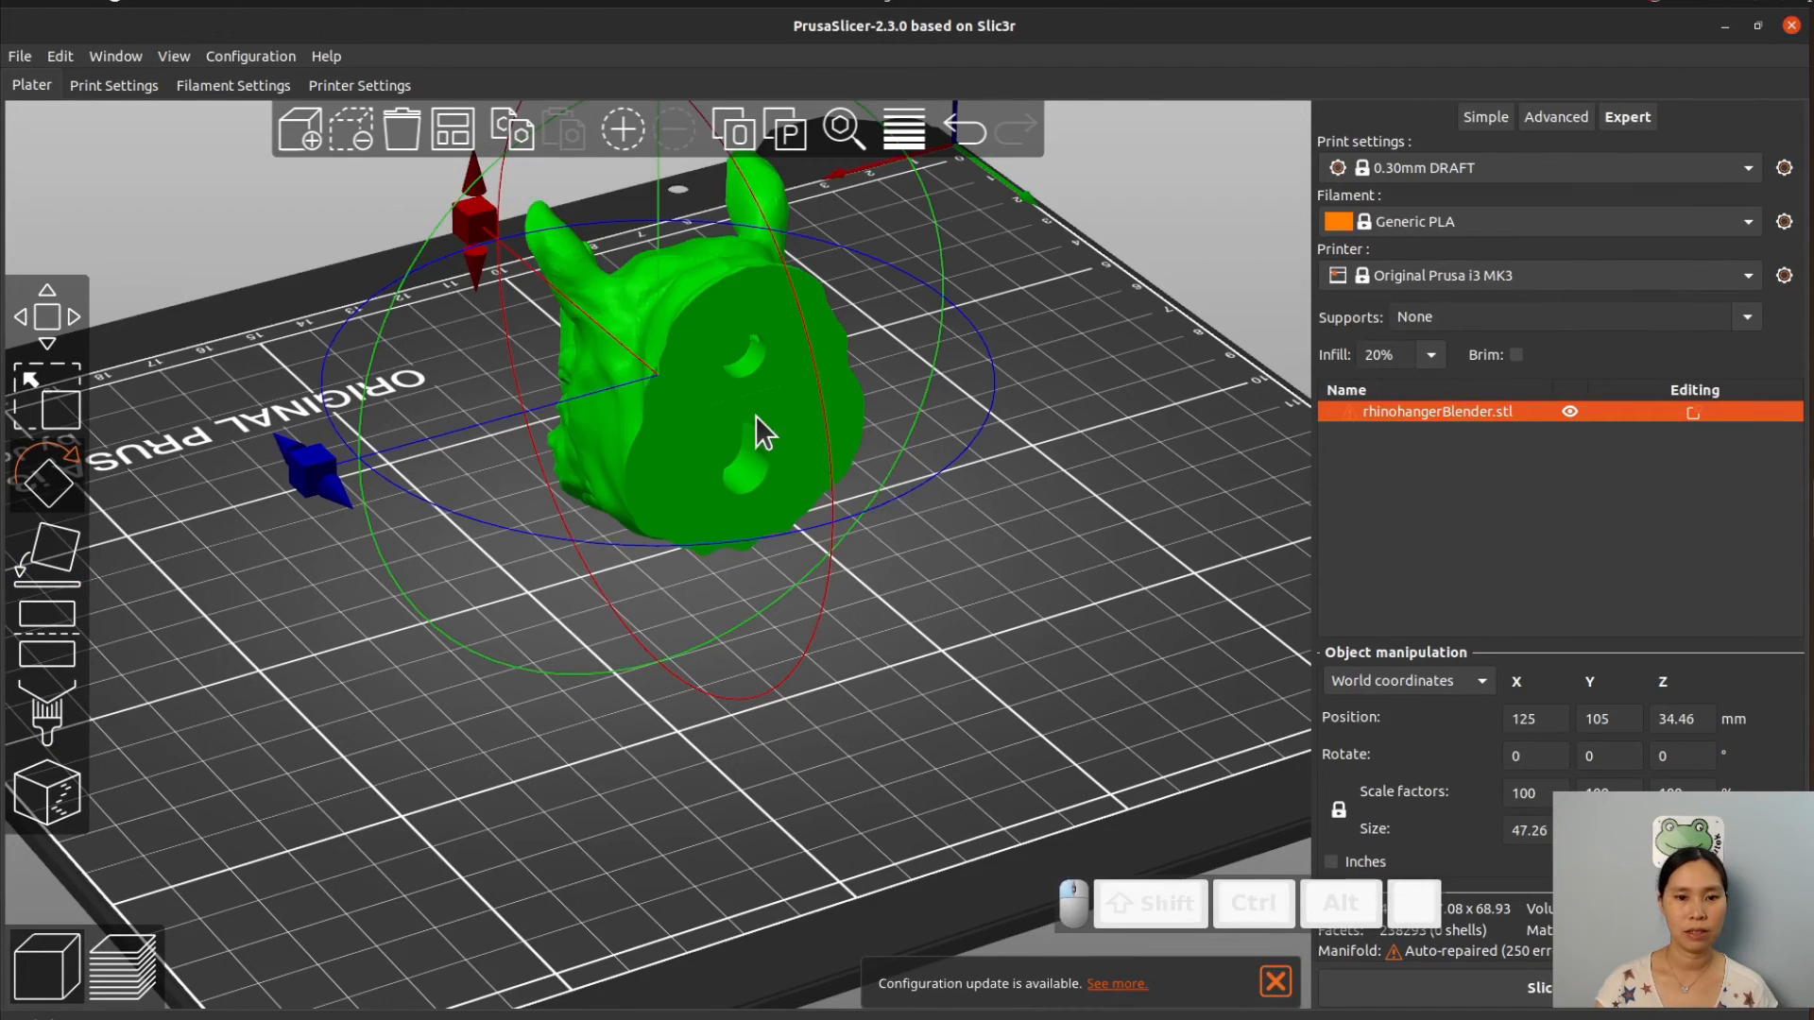
pyautogui.click(53, 557)
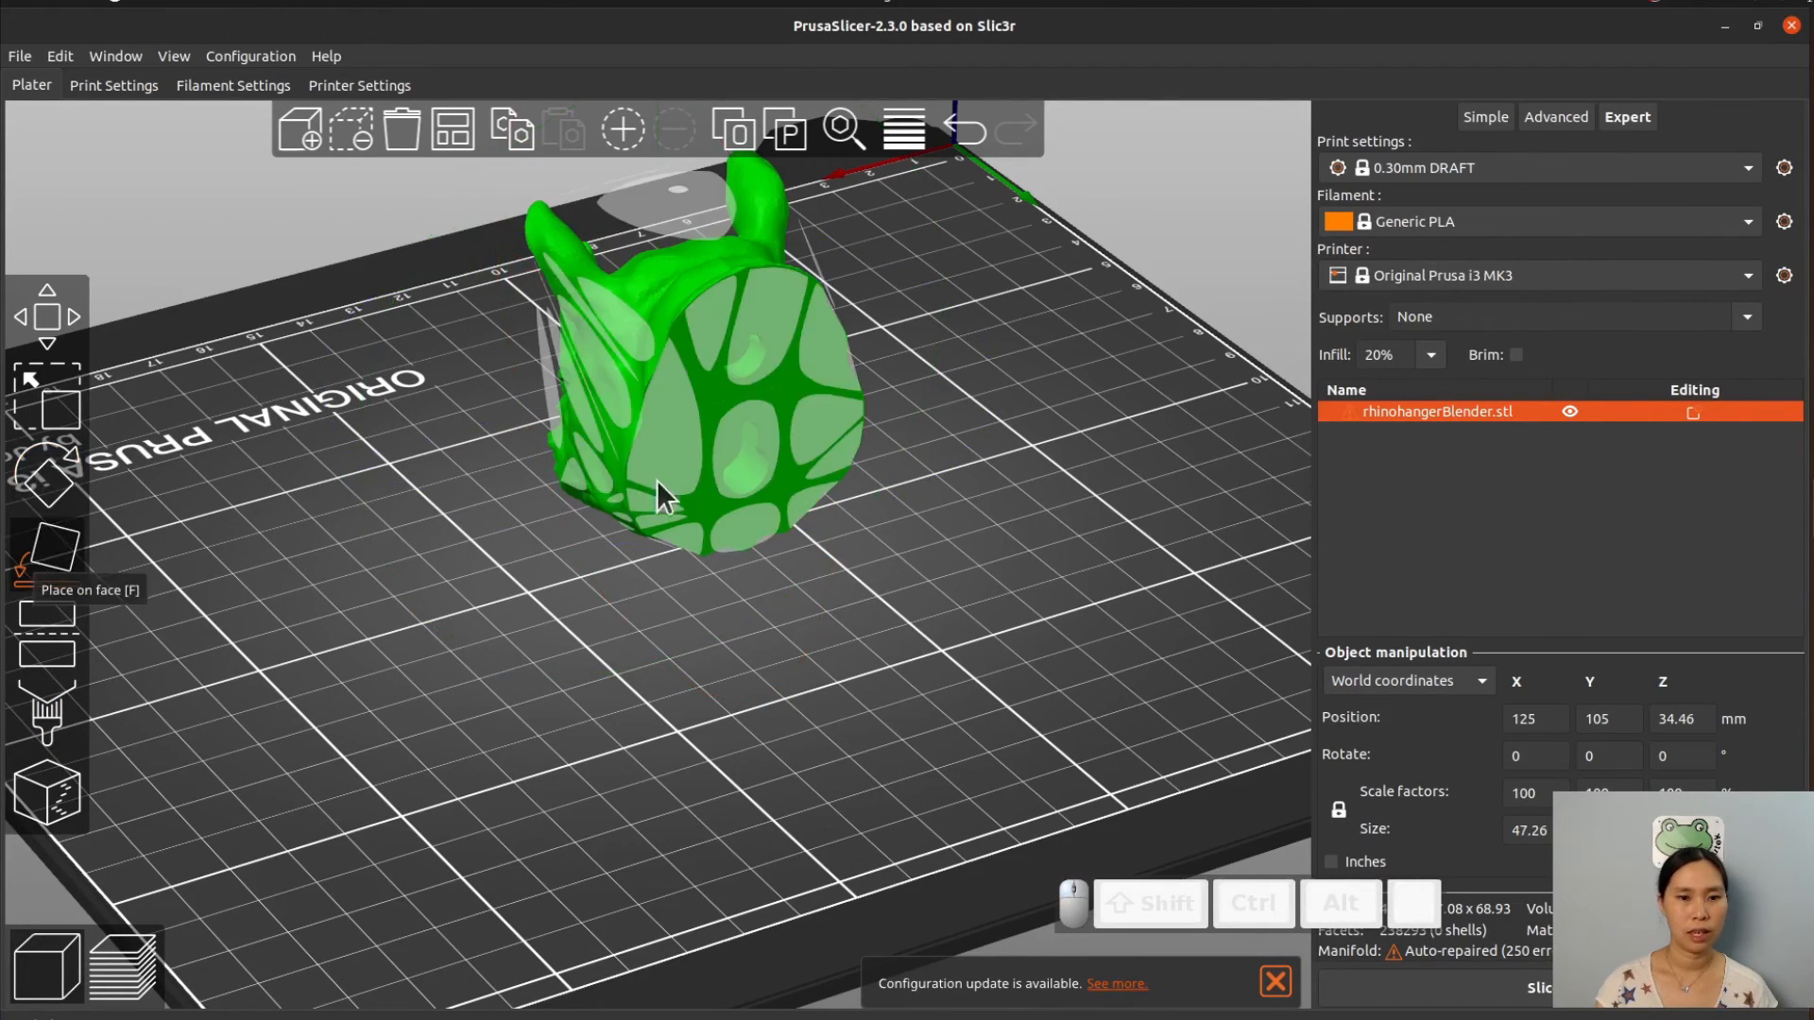
pyautogui.click(745, 444)
pyautogui.click(927, 809)
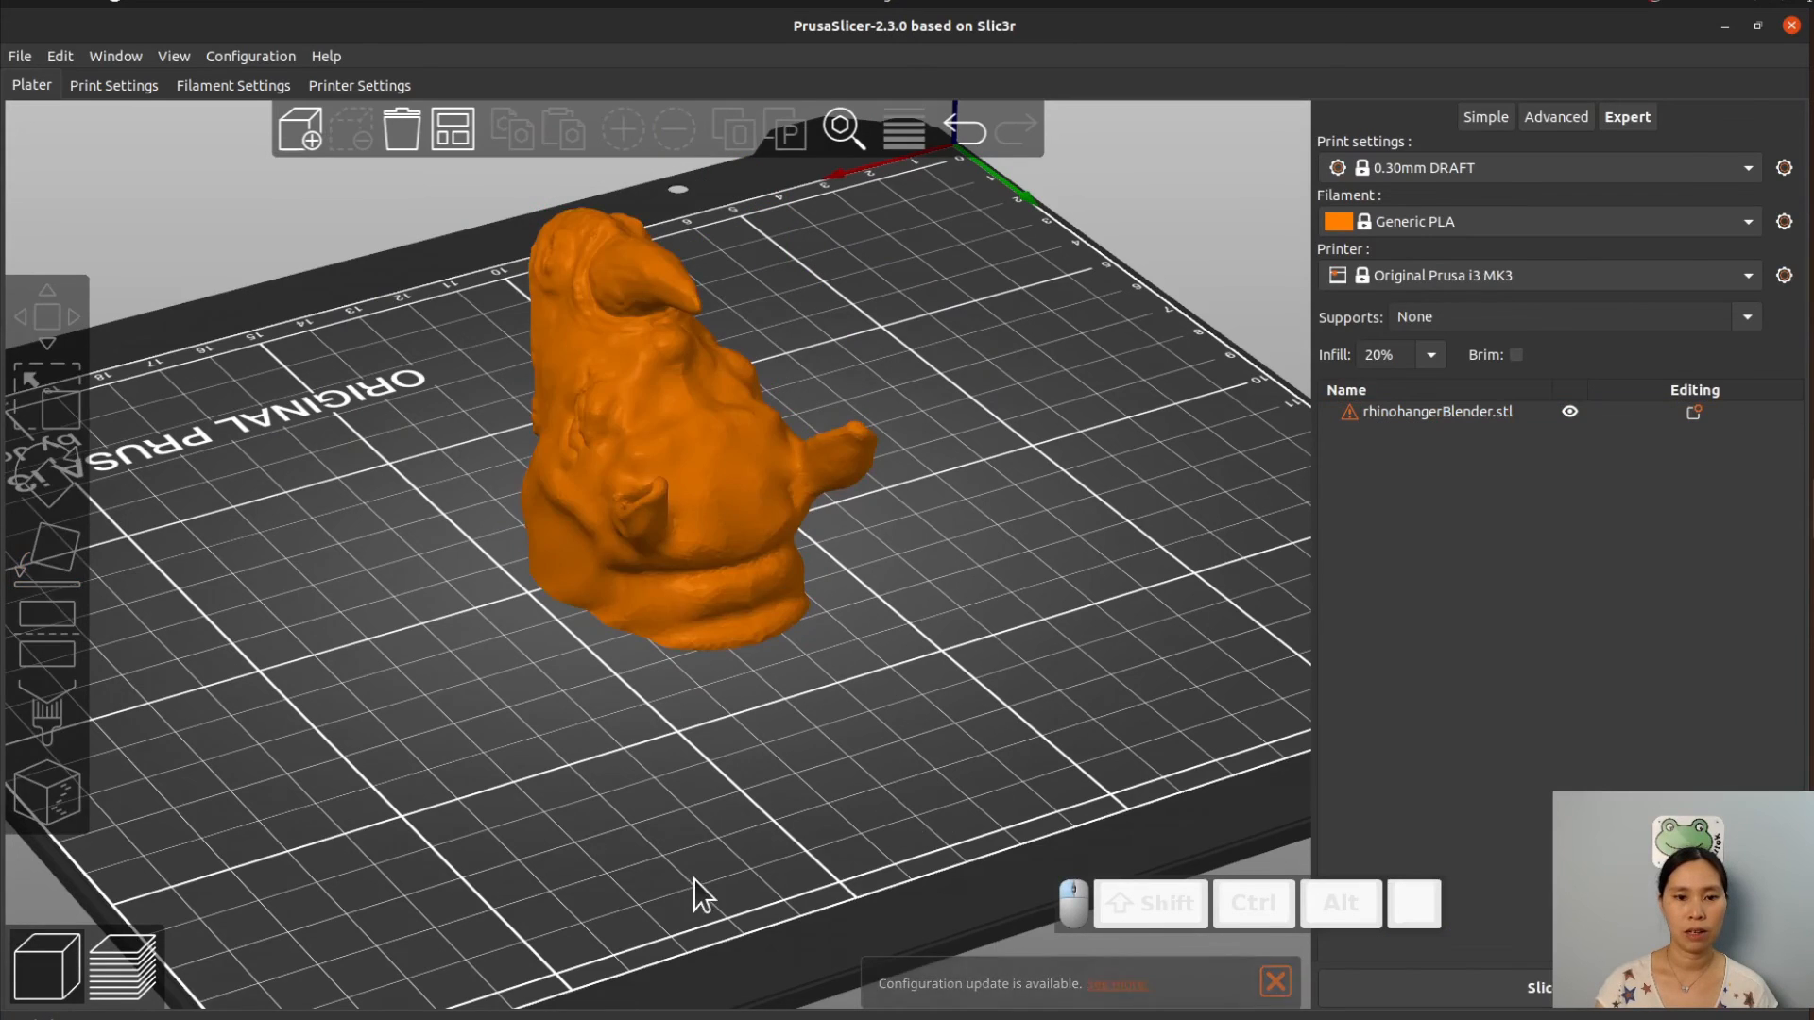
# Slice the rhino head with the 0.30mm DRAFT print settings and Generic PLA filament.
pyautogui.moveTo(694, 880); pyautogui.dragTo(944, 897)
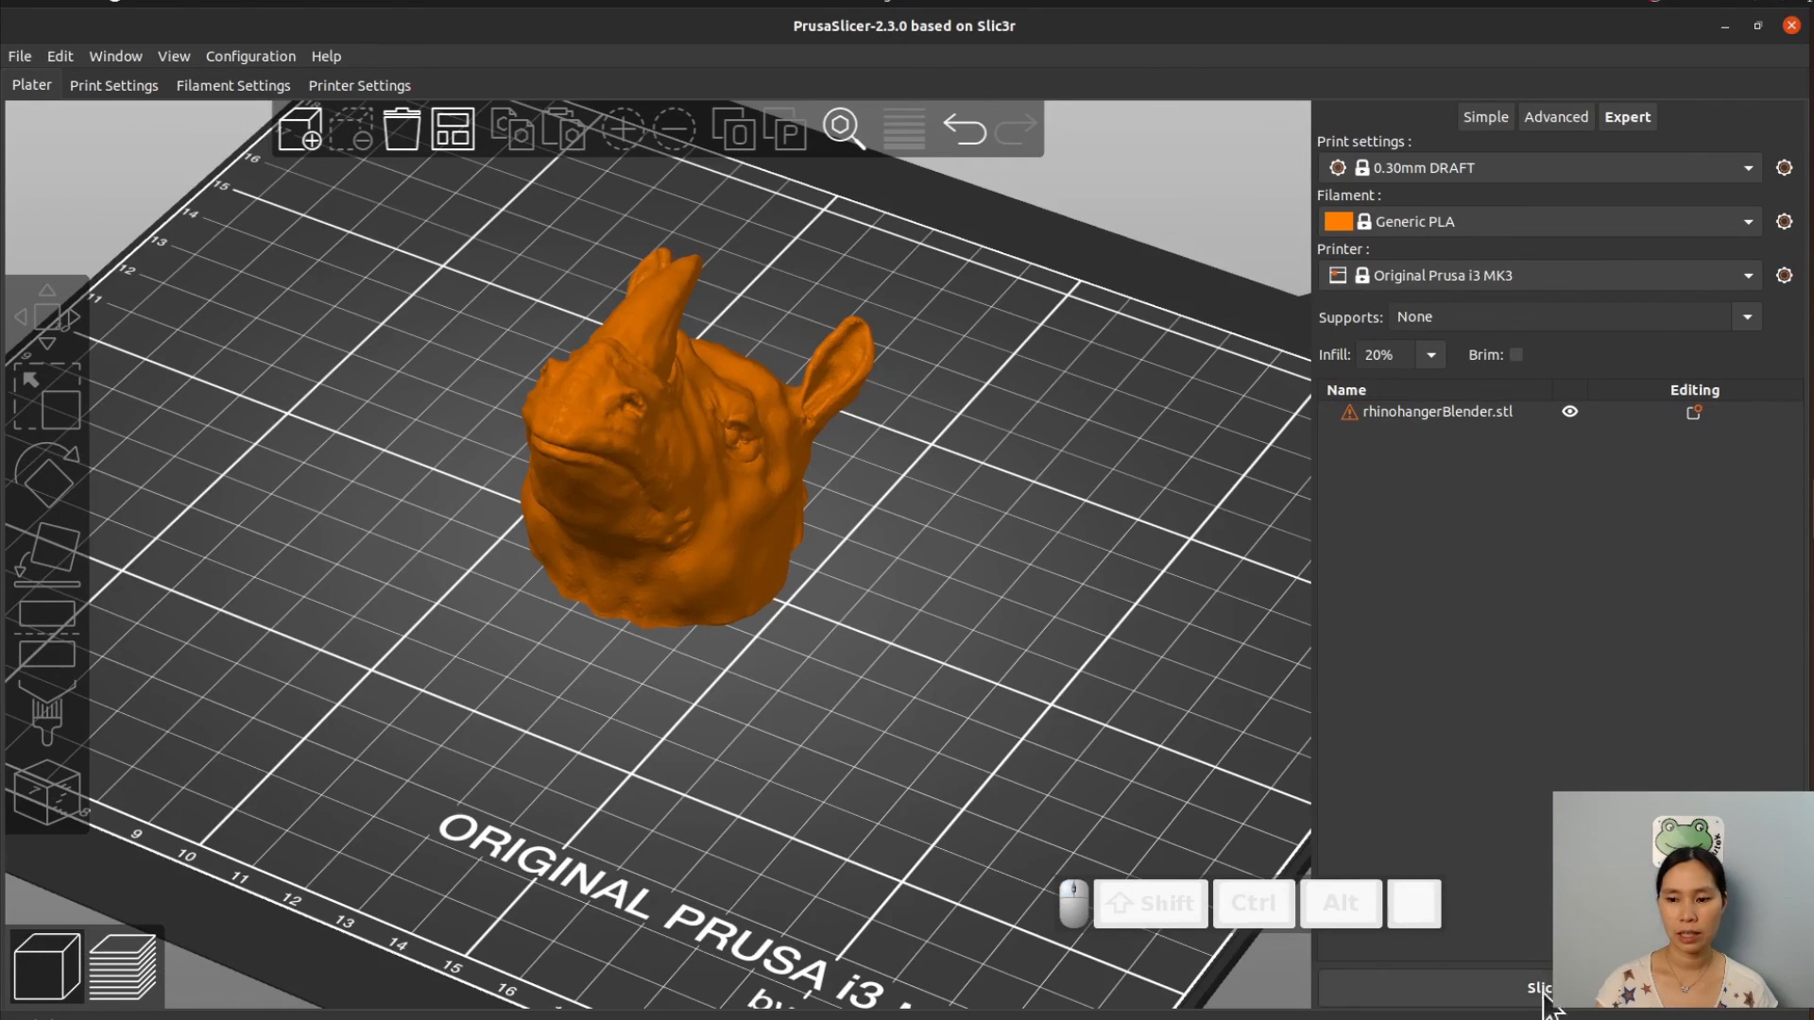
pyautogui.click(1542, 987)
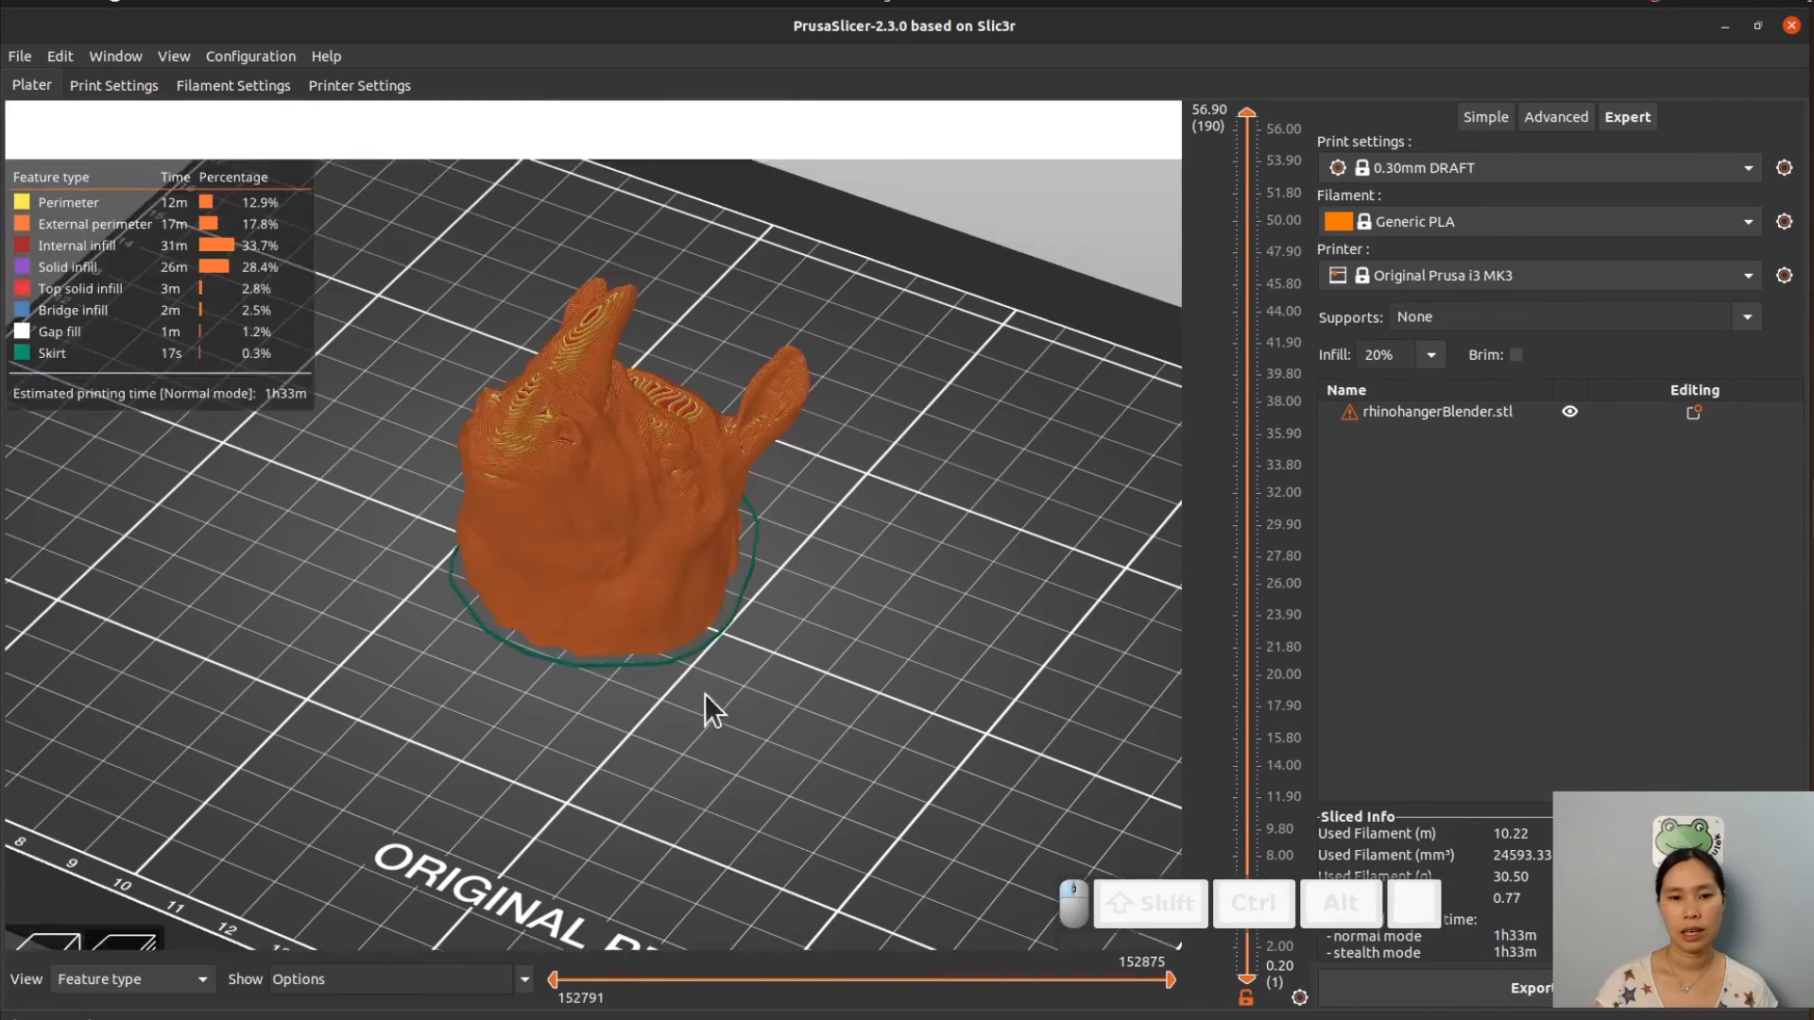
# Lower the sliced layer preview to the hanger pockets and examine the keyhole's cross-section.
pyautogui.moveTo(703, 693); pyautogui.dragTo(719, 642)
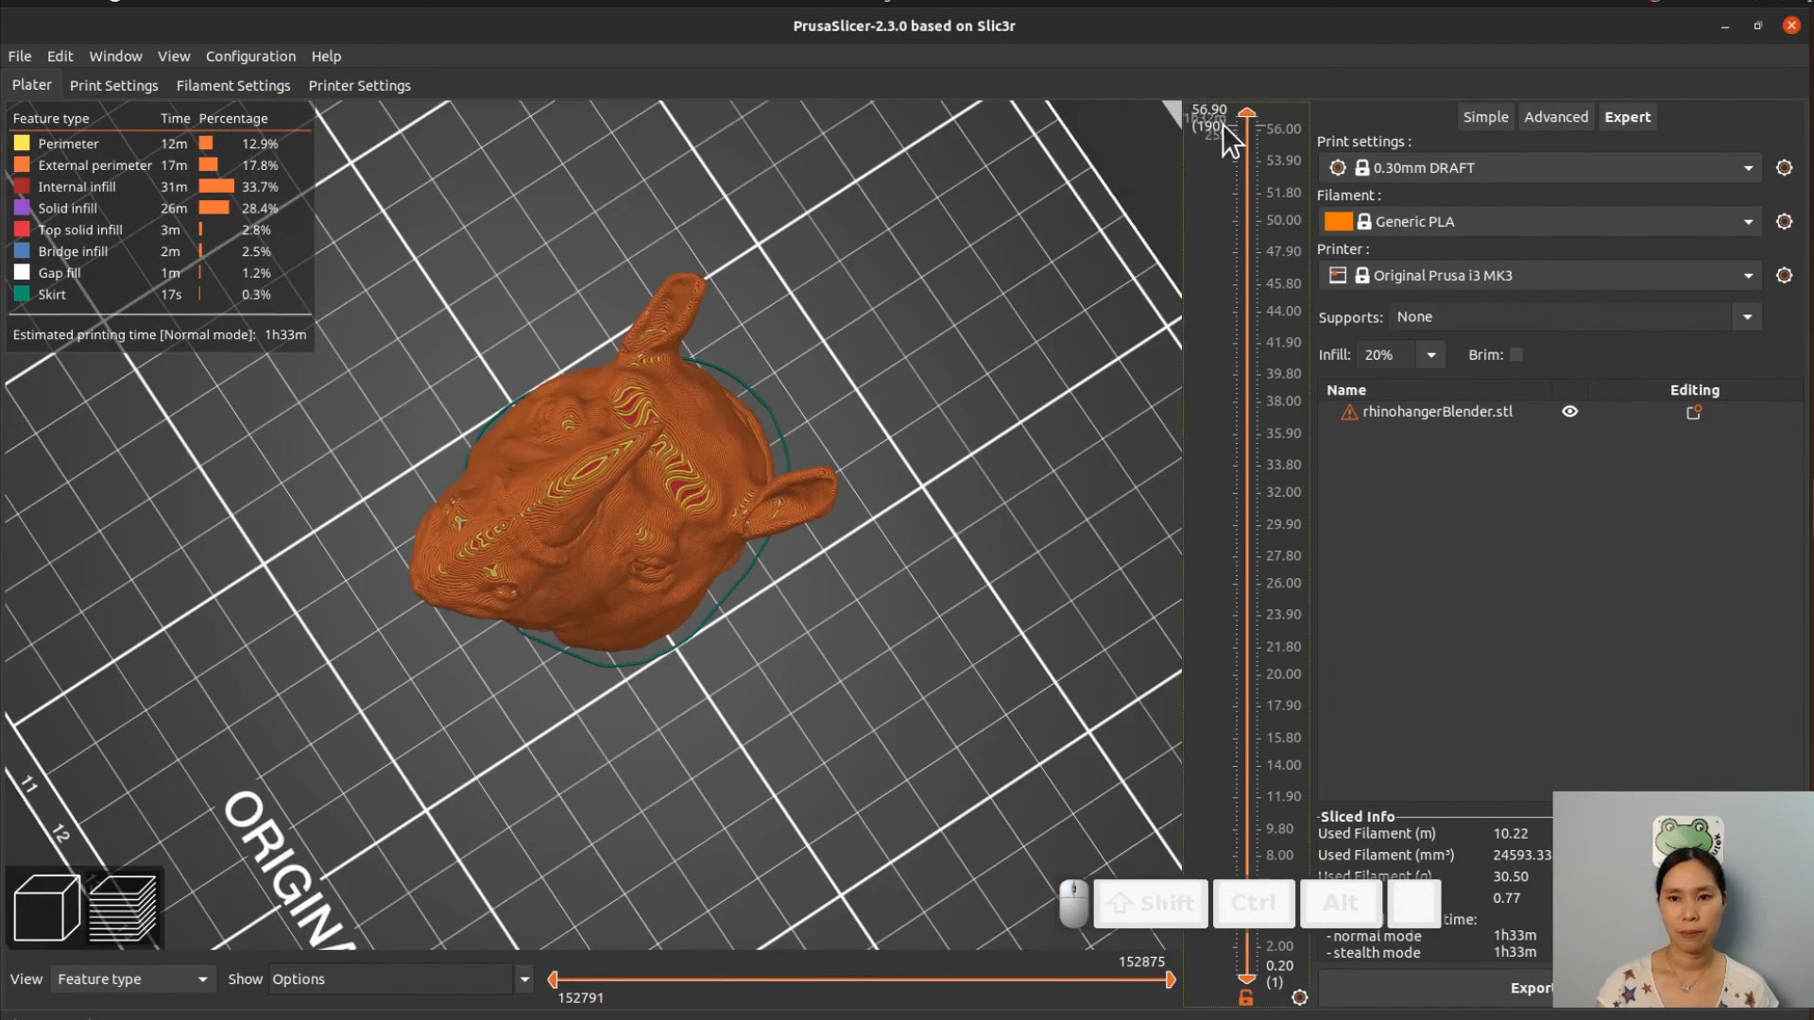
pyautogui.moveTo(1244, 108); pyautogui.dragTo(1160, 909)
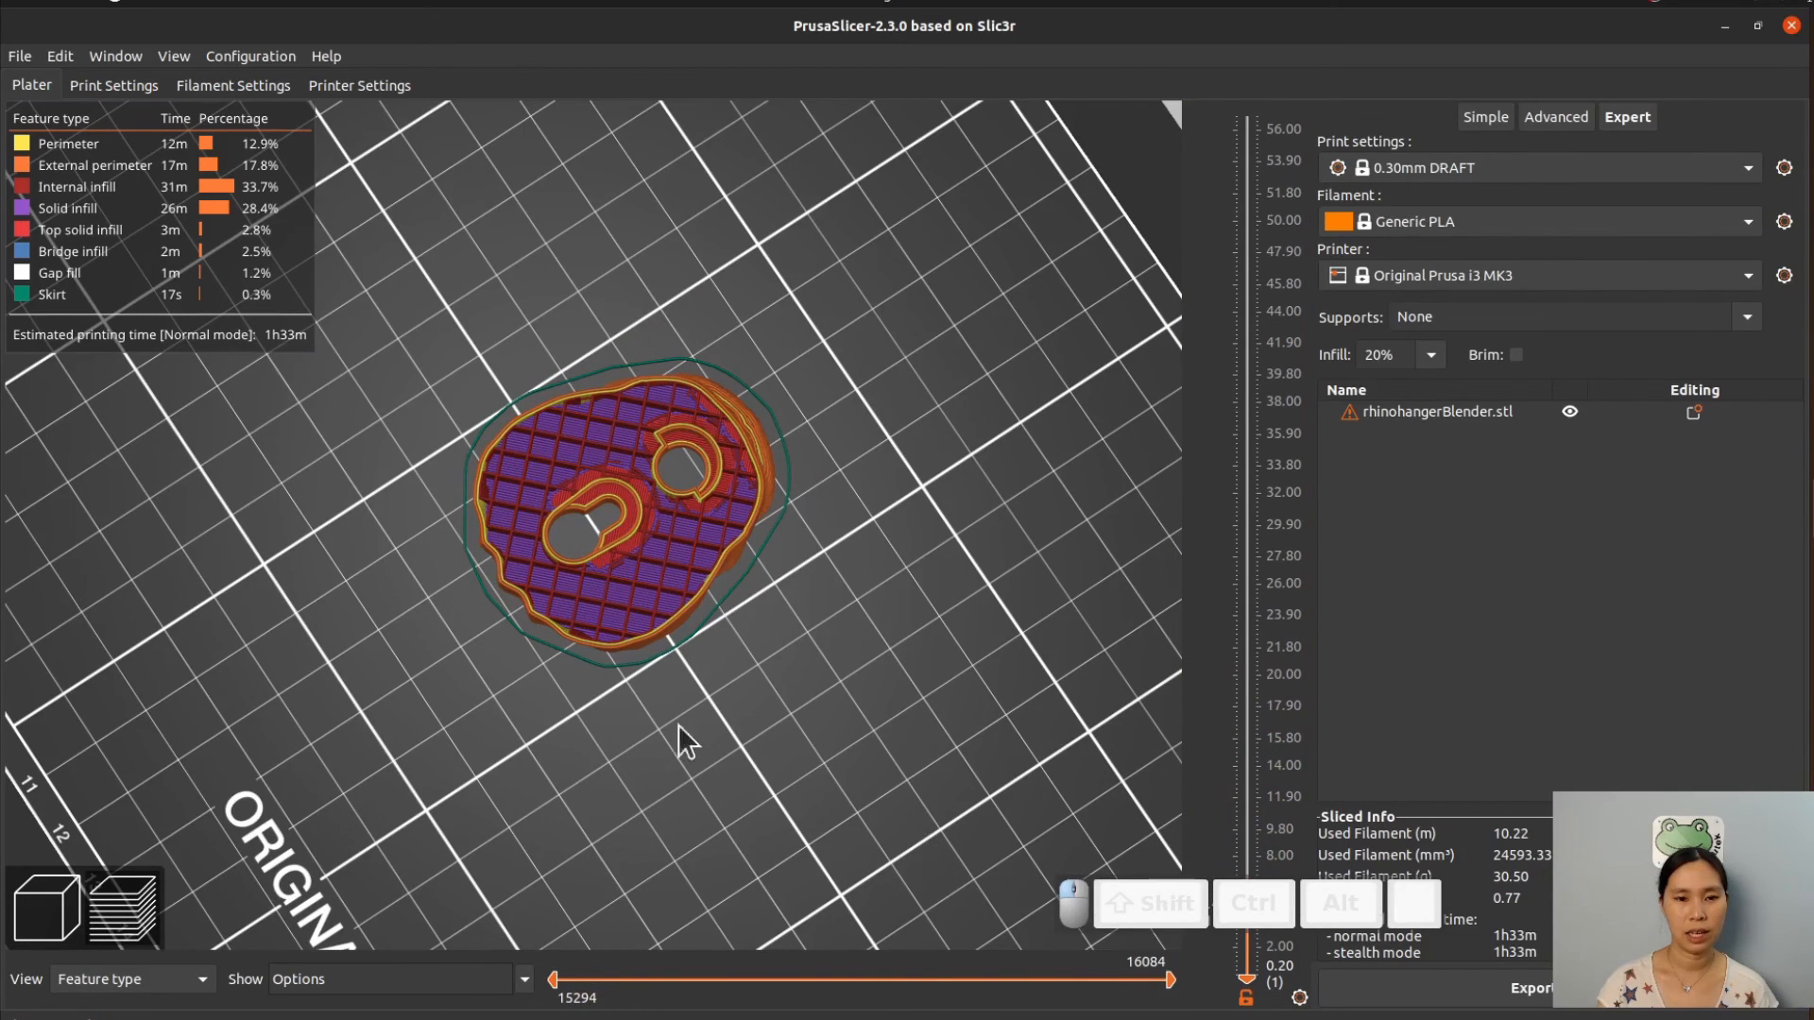
pyautogui.scroll(5, 628, 517)
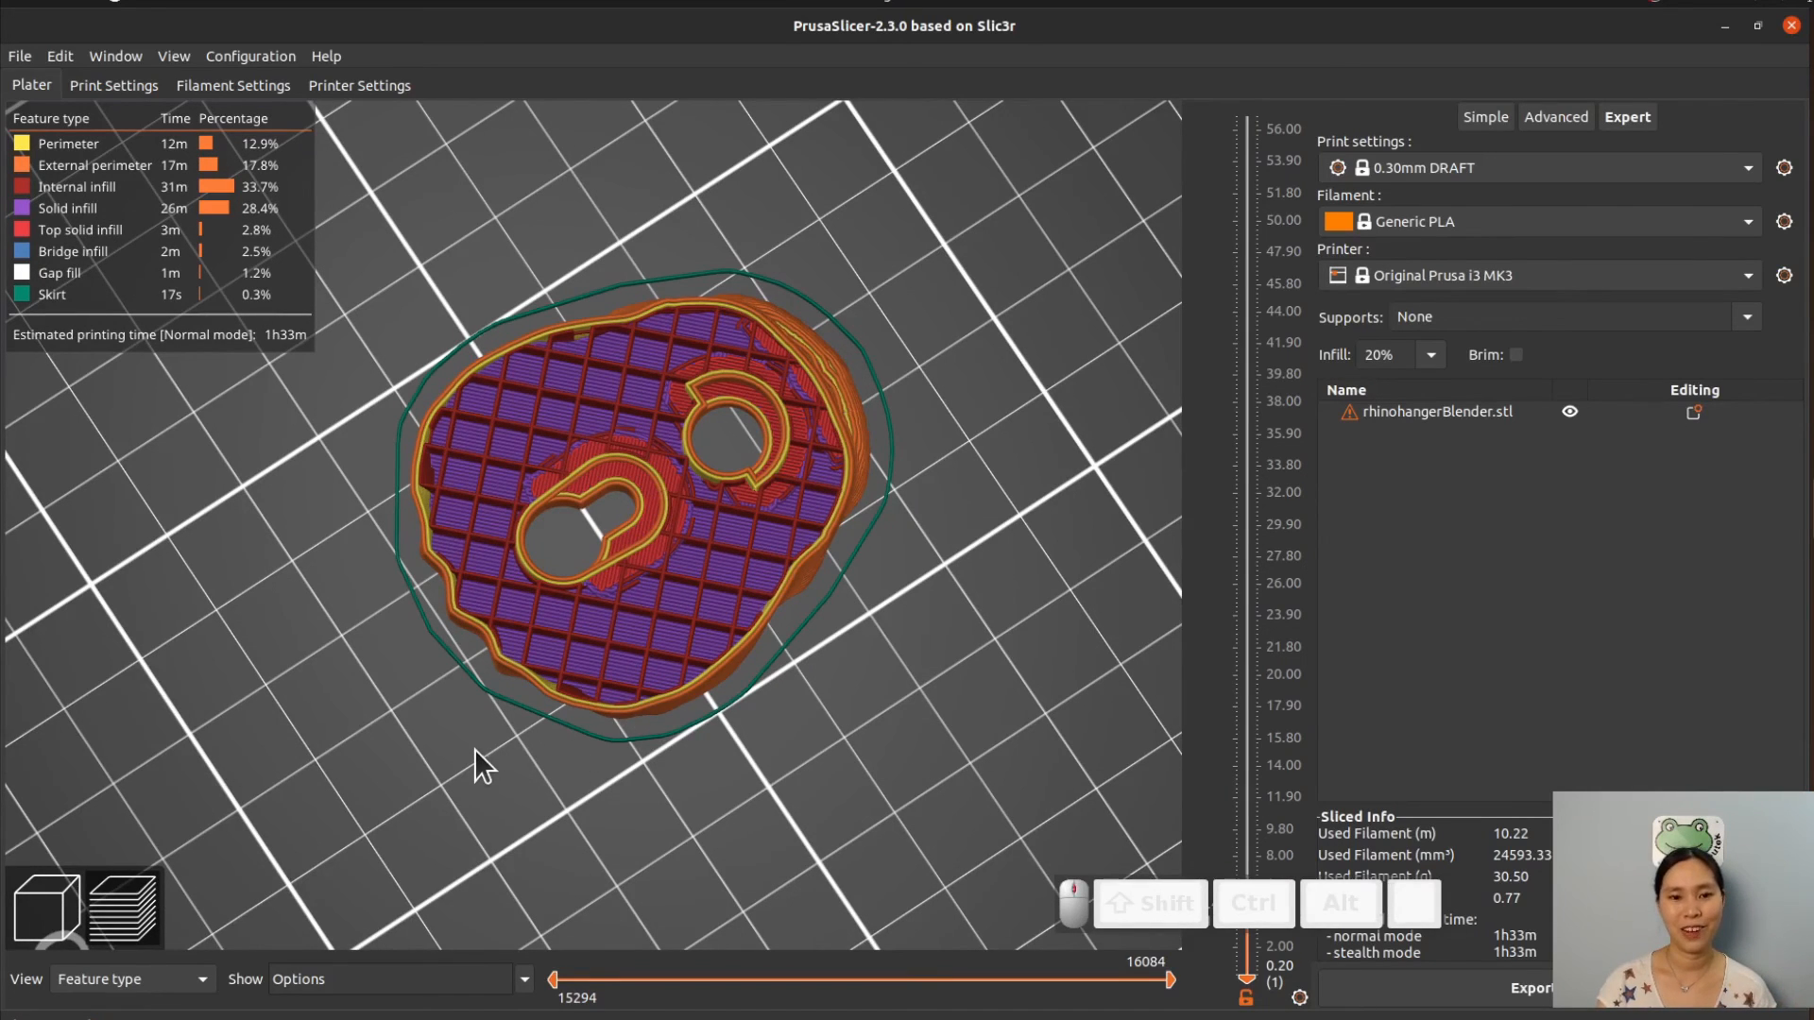
pyautogui.moveTo(475, 750); pyautogui.dragTo(568, 732, button='right')
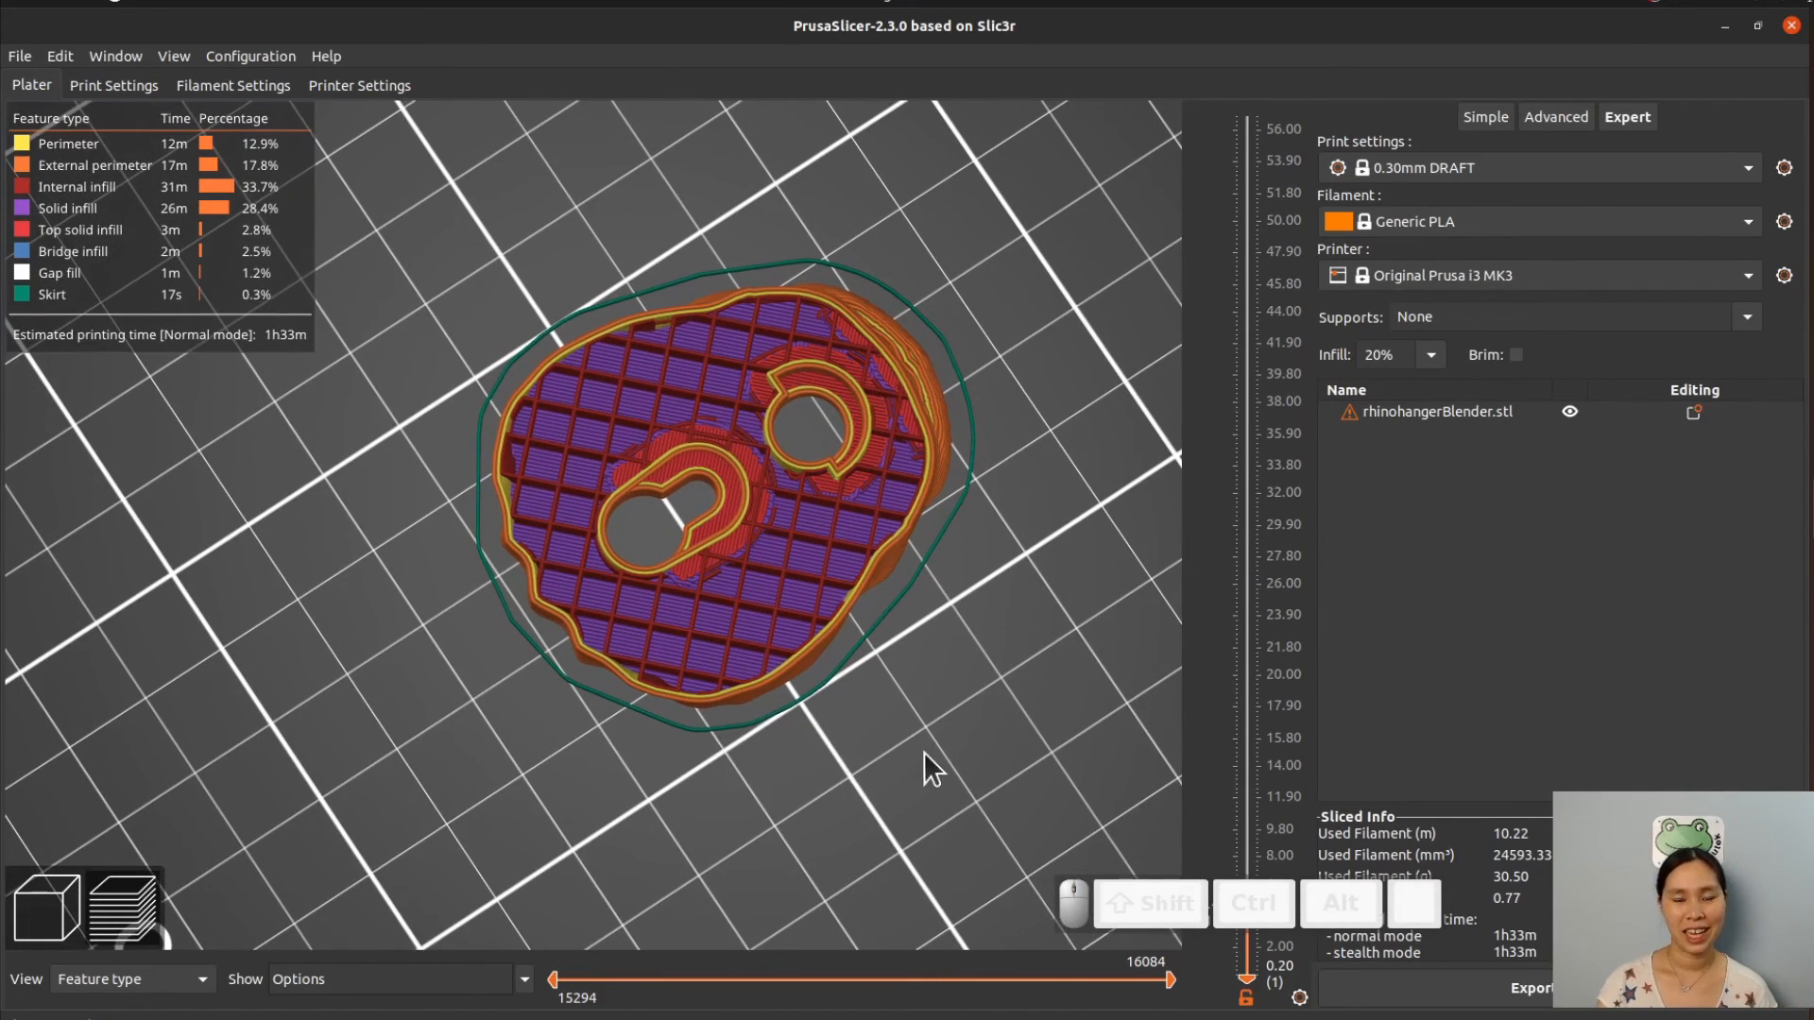